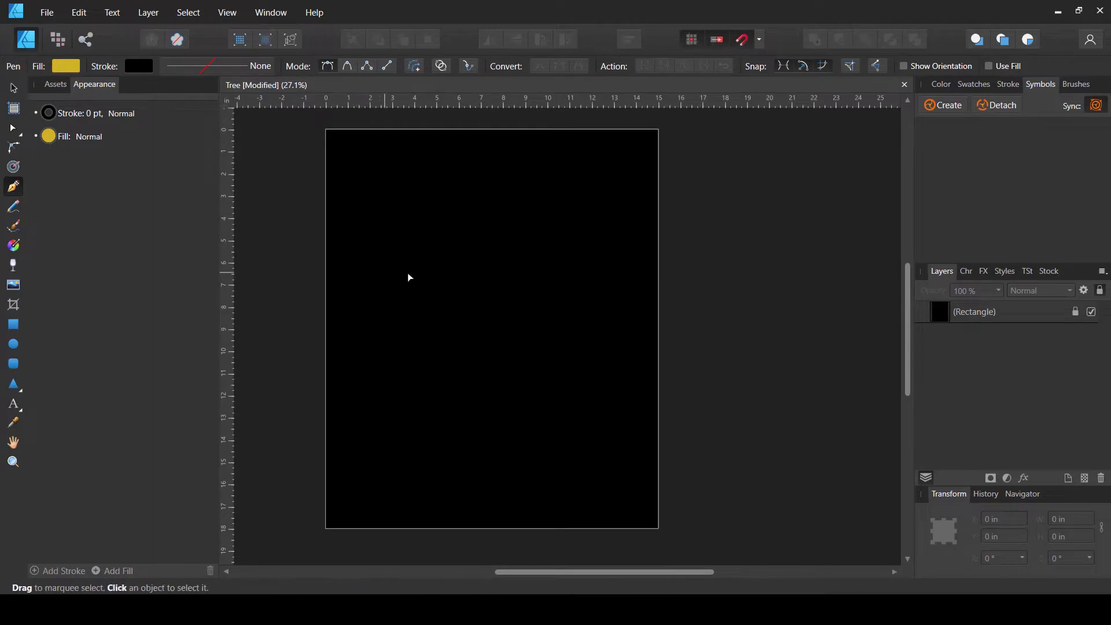
# Step: Draw the trunk's left edge with the Pen tool, curving it up and out into a pointed lowest left branch
pyautogui.scroll(1, 412, 278)
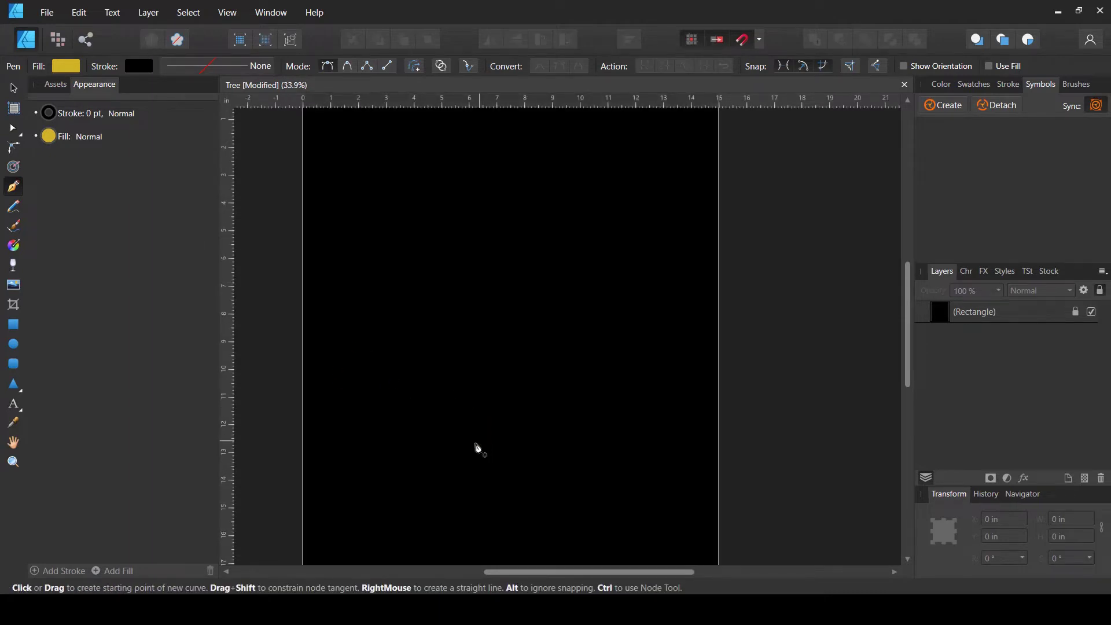
pyautogui.moveTo(471, 442); pyautogui.dragTo(496, 413)
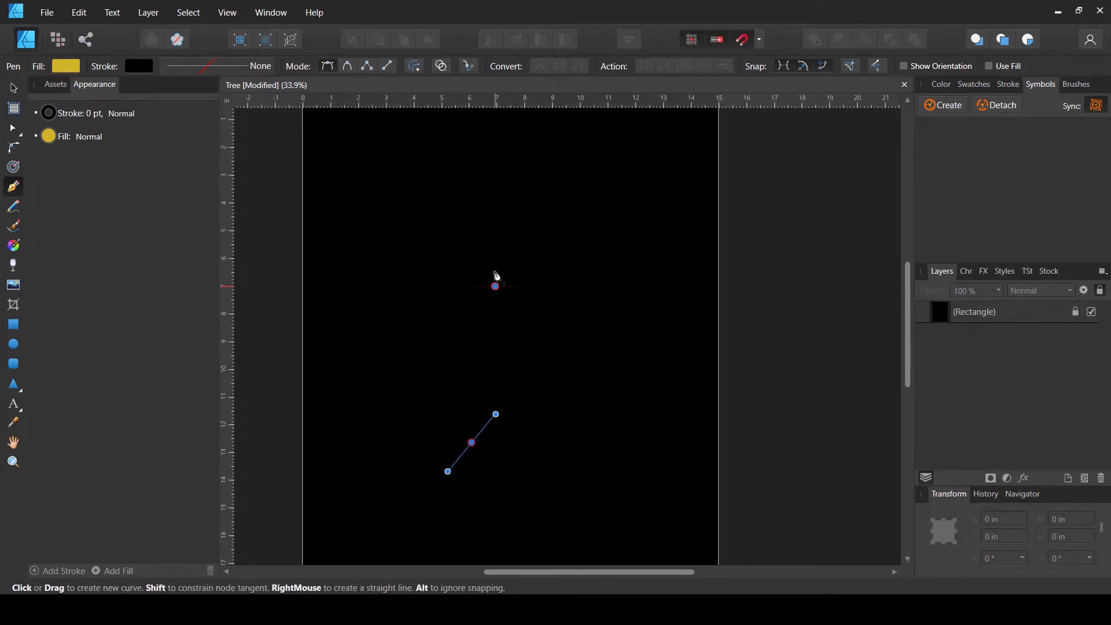
pyautogui.moveTo(495, 274); pyautogui.dragTo(495, 248)
pyautogui.scroll(1, 457, 274)
pyautogui.moveTo(425, 297); pyautogui.dragTo(386, 257)
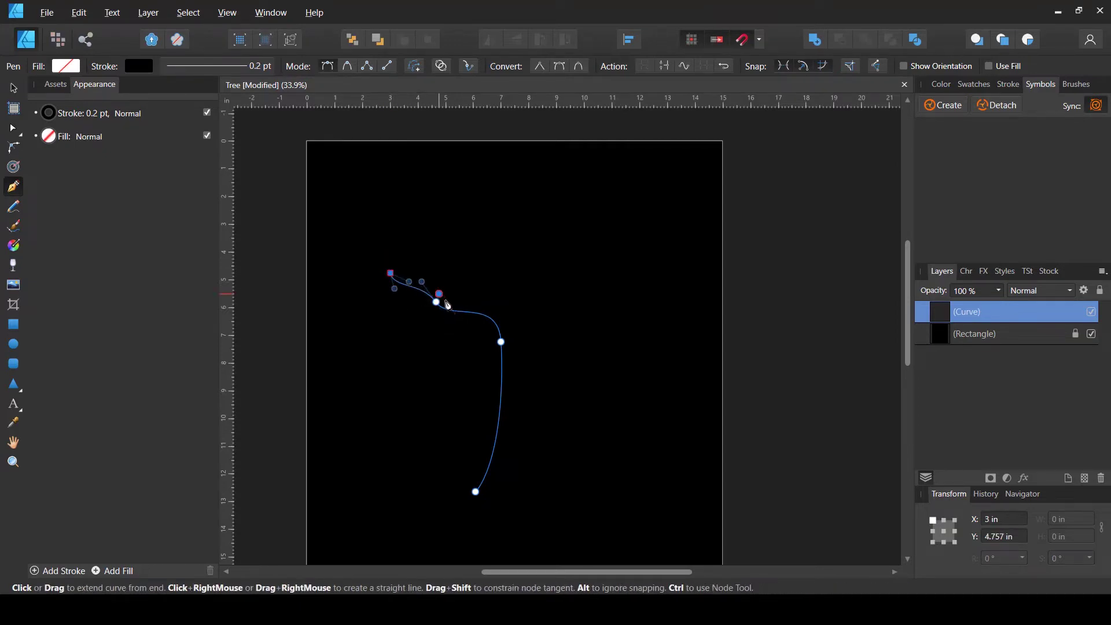
pyautogui.moveTo(439, 293); pyautogui.dragTo(453, 312)
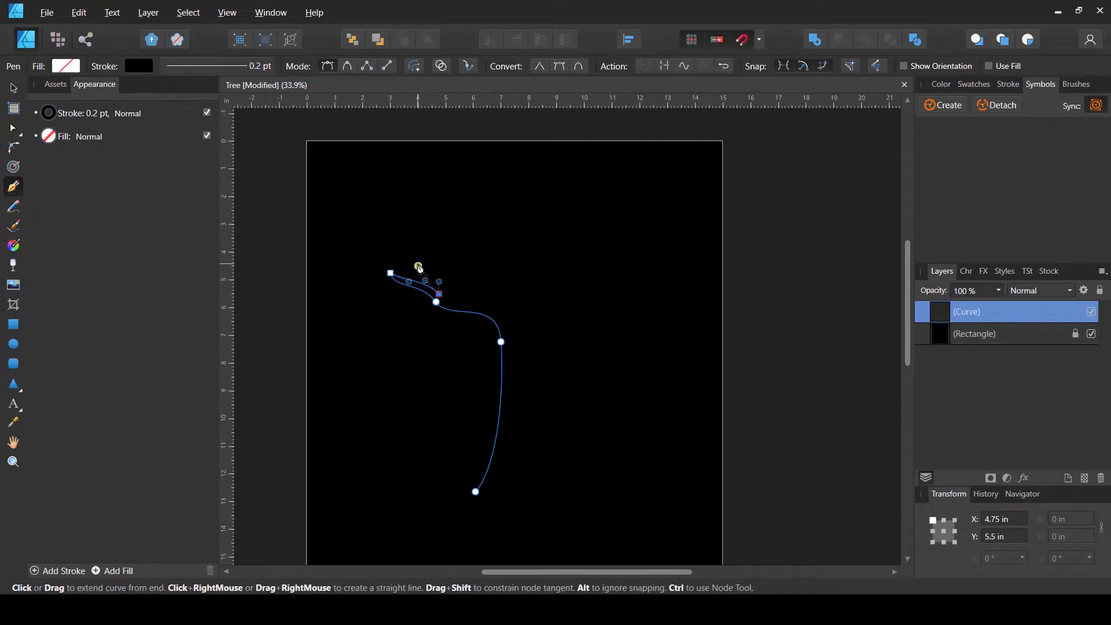
# Step: Extend the outline through a second left branch rising to a sharp tip and back towards the trunk's crown
pyautogui.moveTo(424, 260); pyautogui.dragTo(418, 252)
pyautogui.click(432, 229)
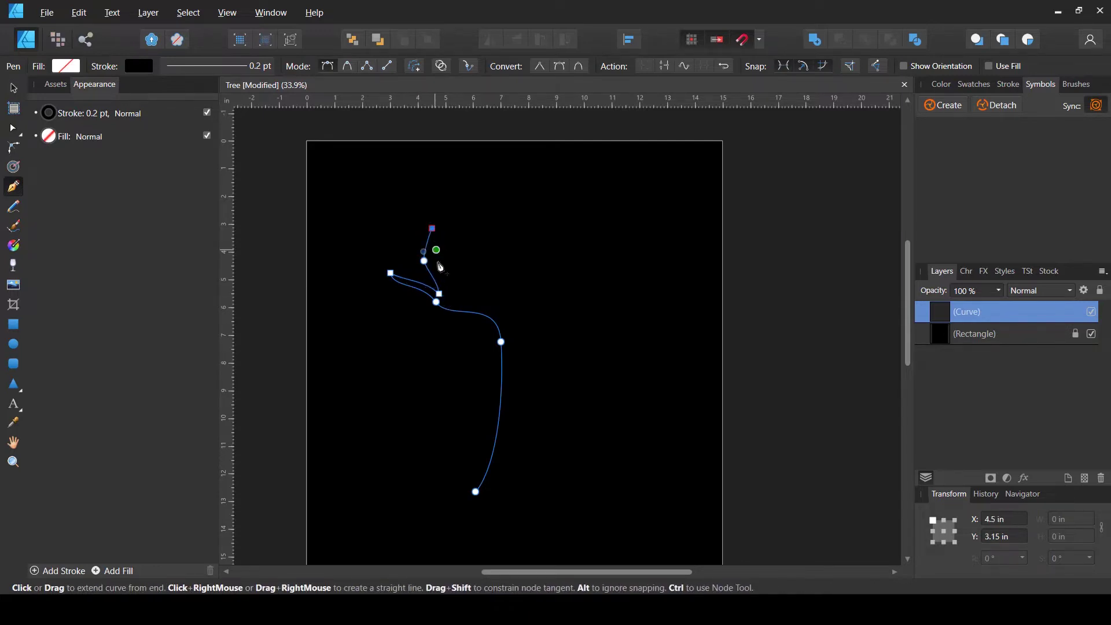
pyautogui.moveTo(451, 294); pyautogui.dragTo(491, 303)
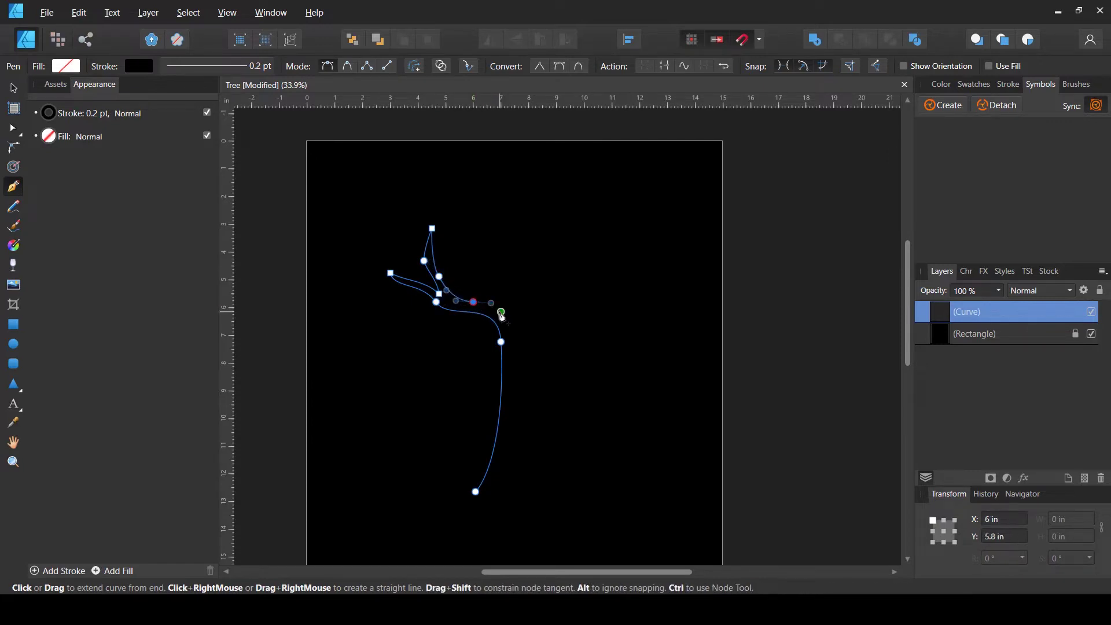
pyautogui.click(500, 312)
# Step: Continue the outline with a curved, pointed branch above the trunk and up to the tip of a shorter one beside it
pyautogui.click(490, 266)
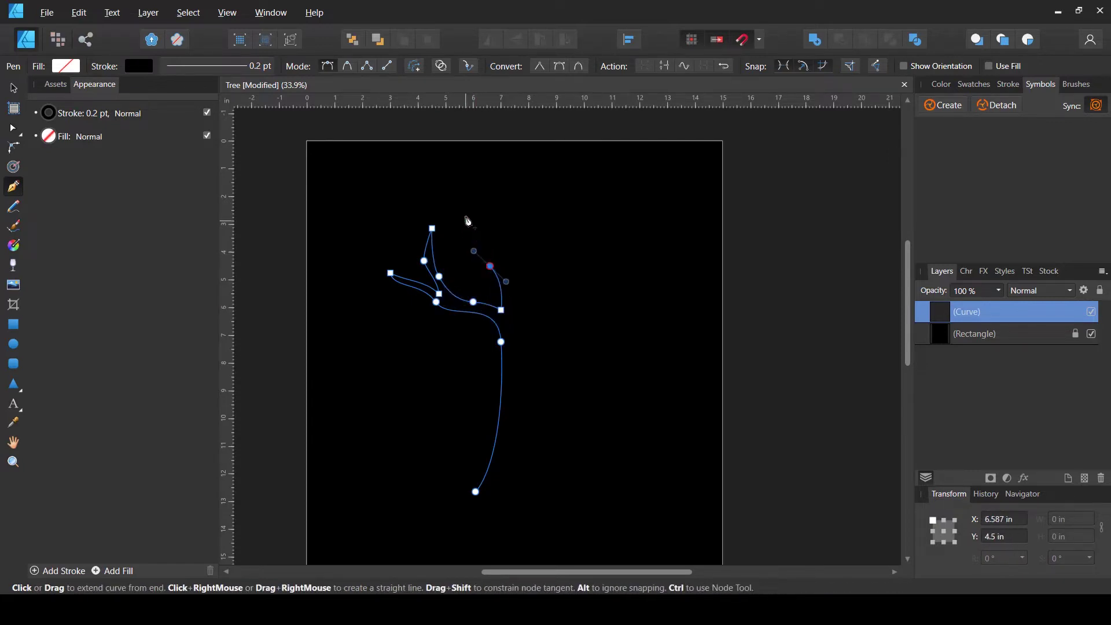
pyautogui.moveTo(466, 219); pyautogui.dragTo(473, 201)
pyautogui.click(466, 219)
pyautogui.moveTo(496, 259); pyautogui.dragTo(516, 310)
pyautogui.click(533, 291)
pyautogui.moveTo(539, 252); pyautogui.dragTo(543, 237)
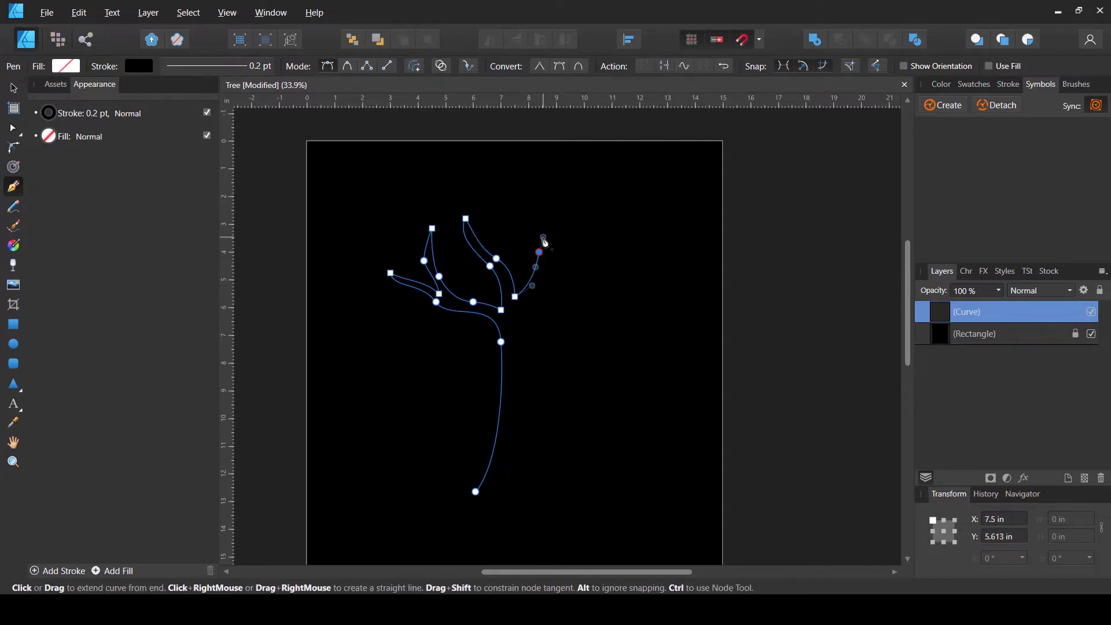
pyautogui.click(539, 253)
# Step: Finish the short middle branch and add another pointed upright branch to its right, ending in a sharp corner node
pyautogui.moveTo(523, 319); pyautogui.dragTo(573, 283)
pyautogui.moveTo(583, 260); pyautogui.dragTo(570, 316)
pyautogui.press('alt')
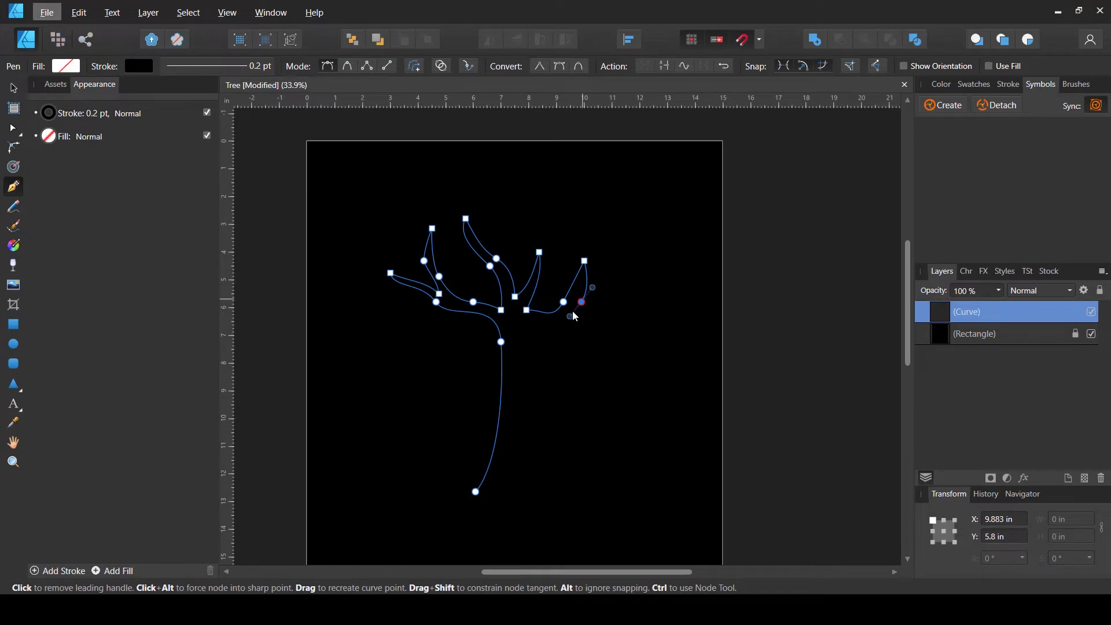
pyautogui.moveTo(573, 311); pyautogui.dragTo(594, 303)
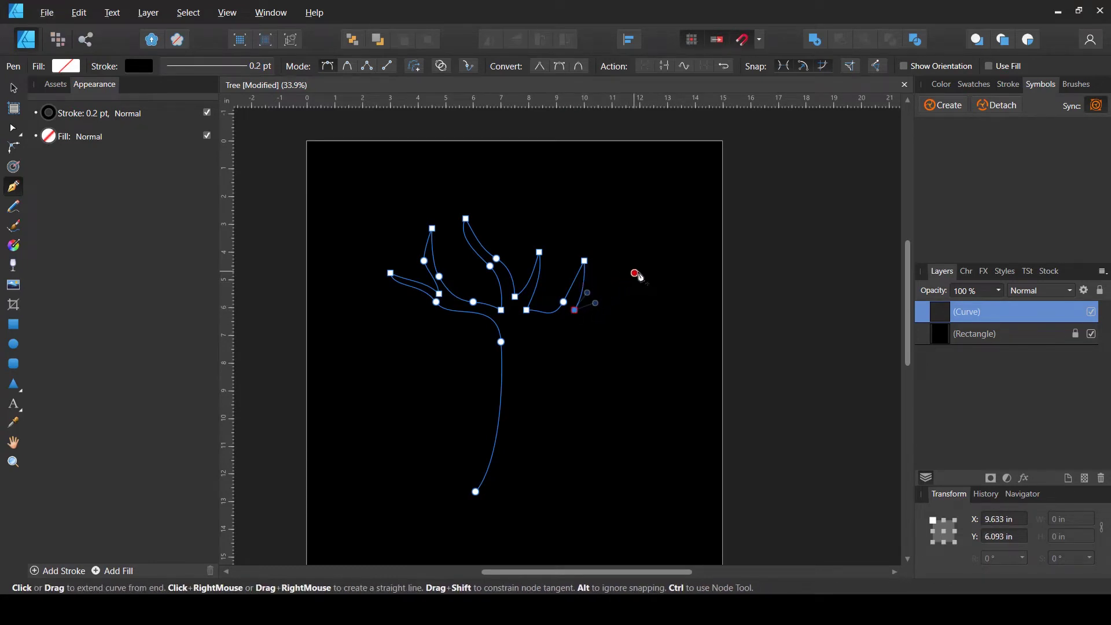
# Step: Draw the long pointed right branch and bring the outline down the trunk's right edge to the base
pyautogui.moveTo(639, 270); pyautogui.dragTo(534, 342)
pyautogui.click(685, 255)
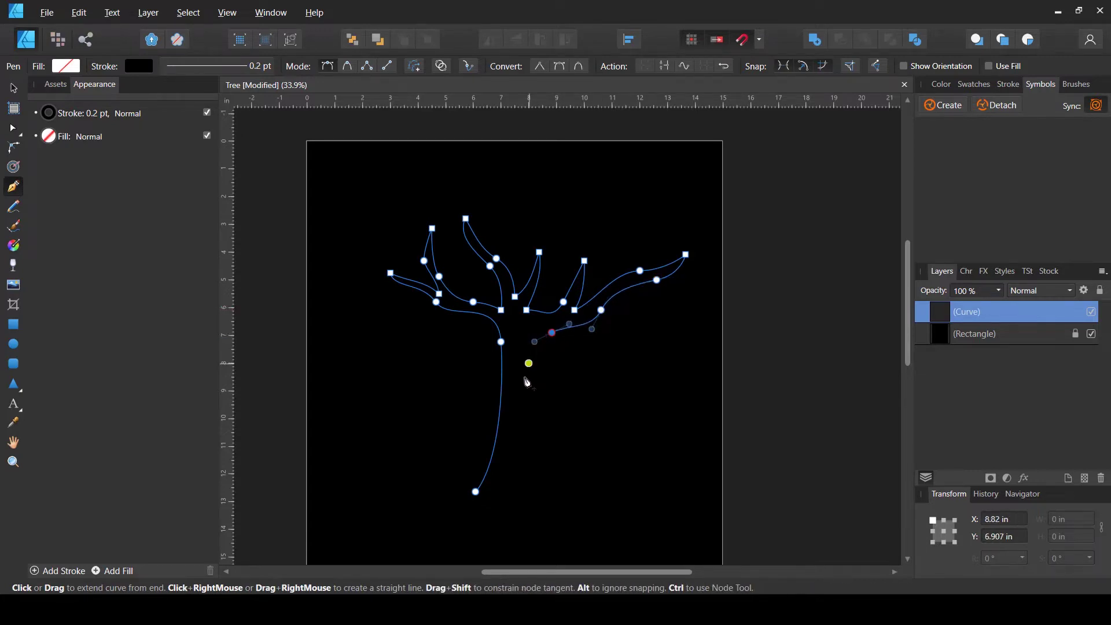
pyautogui.moveTo(530, 411); pyautogui.dragTo(537, 460)
pyautogui.moveTo(551, 499); pyautogui.dragTo(566, 519)
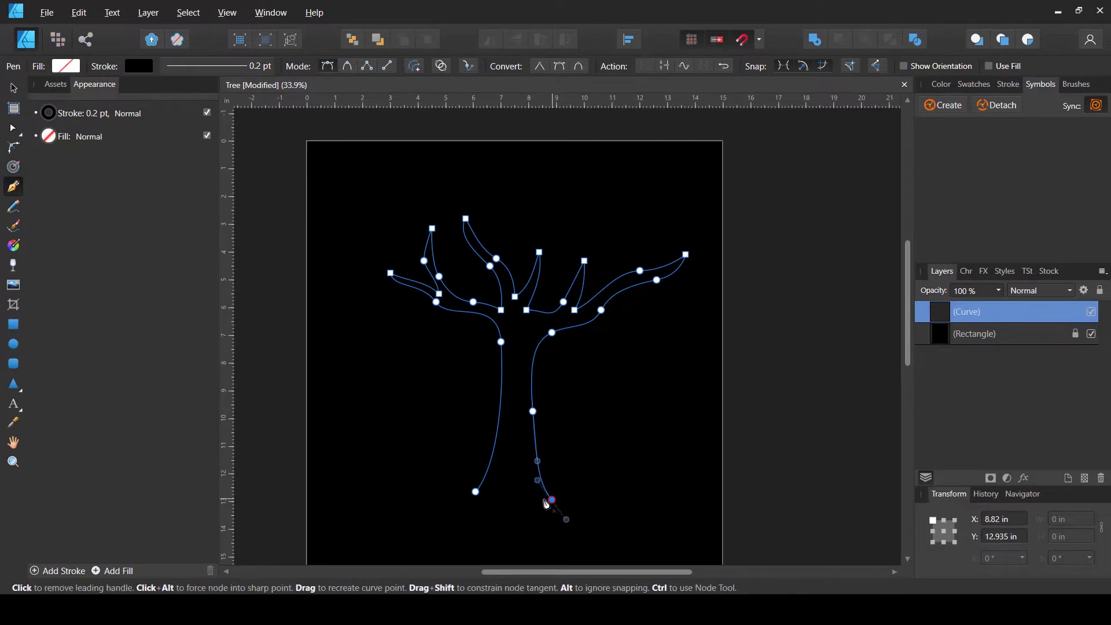
# Step: Draw jagged, pointed roots along the trunk's base and close the outline at its starting point
pyautogui.click(539, 501)
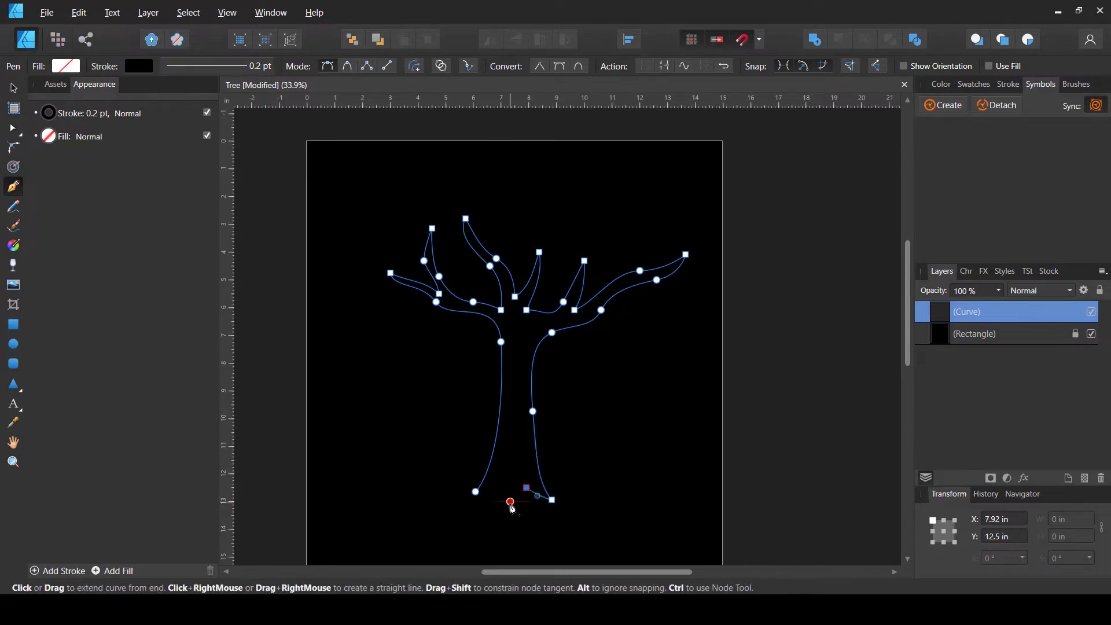
pyautogui.moveTo(507, 510); pyautogui.dragTo(496, 518)
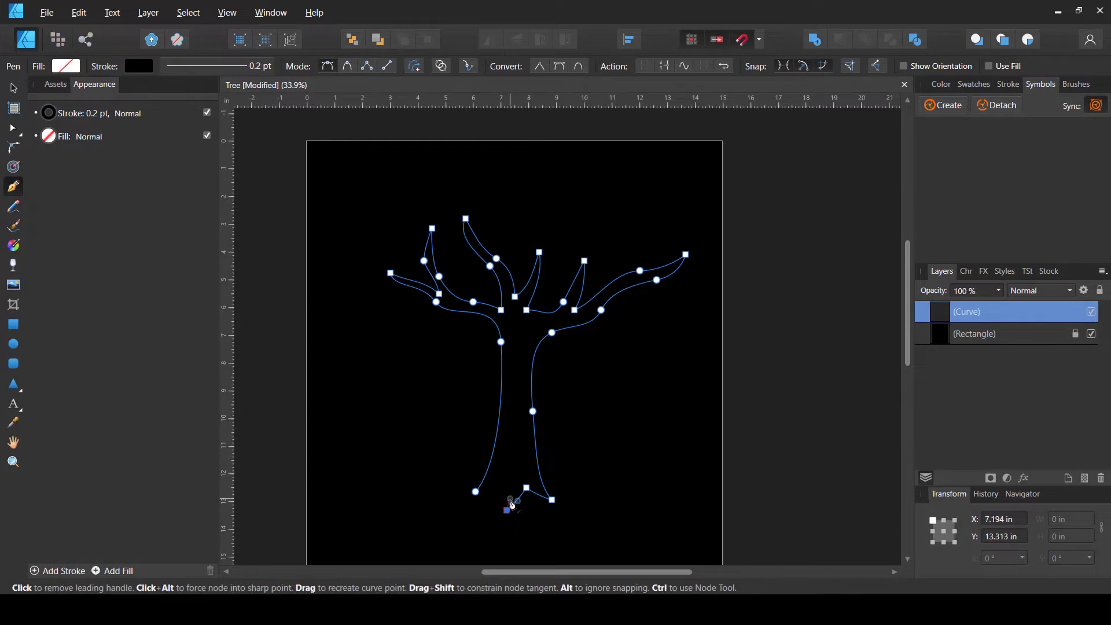
pyautogui.click(509, 506)
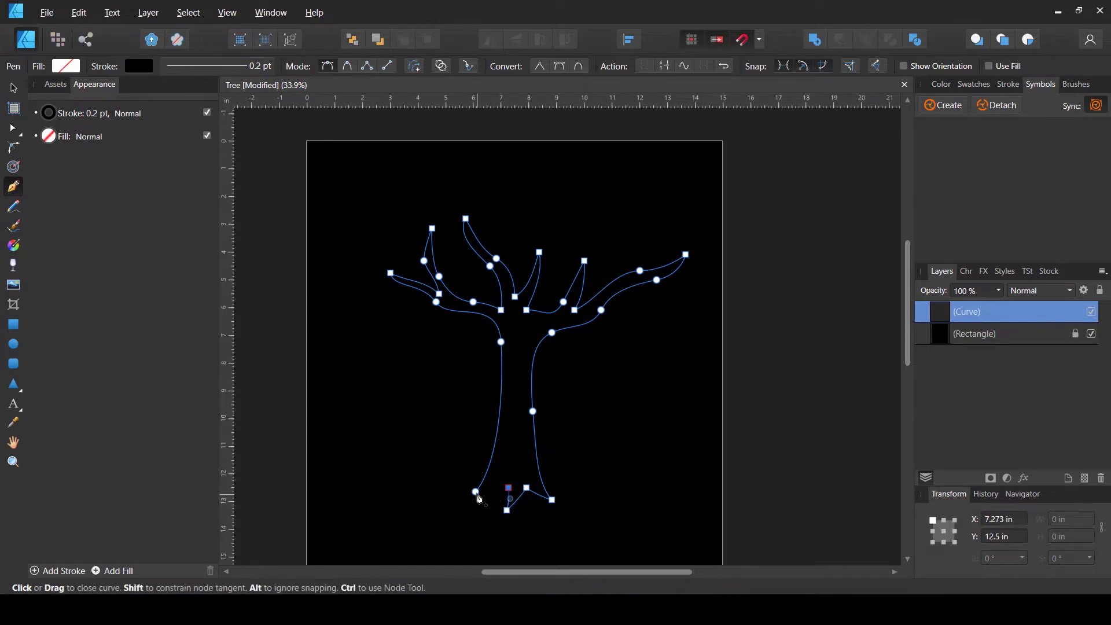
pyautogui.moveTo(475, 491); pyautogui.dragTo(526, 494)
# Step: Refine the roots by adjusting their nodes and curve handles, then deselect the tree outline
pyautogui.press('a')
pyautogui.scroll(5, 505, 516)
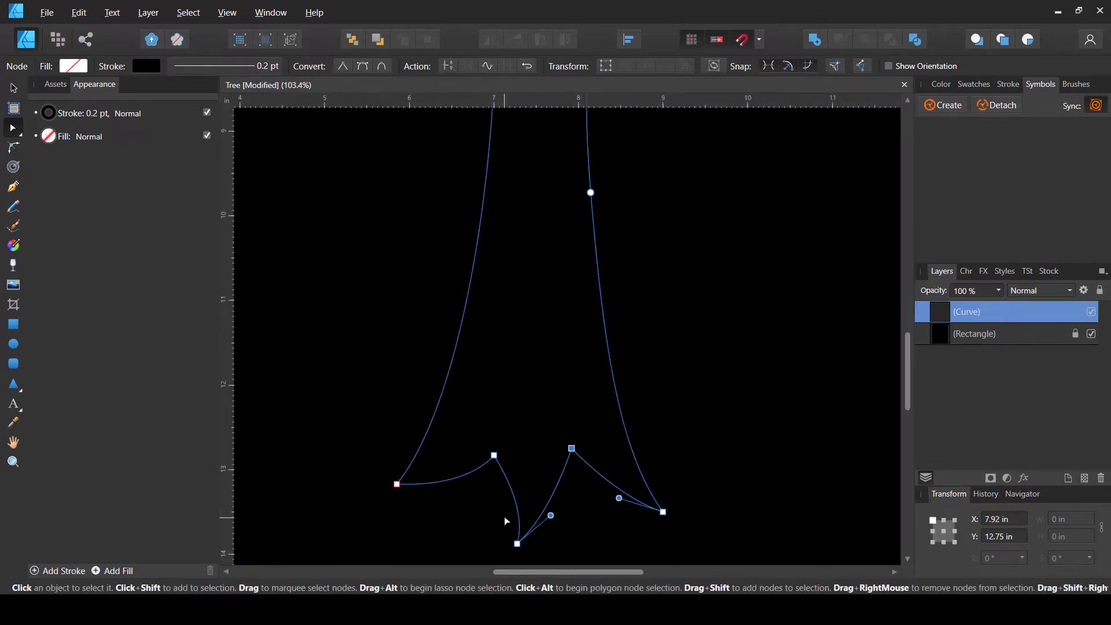
pyautogui.click(517, 544)
pyautogui.moveTo(527, 504)
pyautogui.mouseDown()
pyautogui.moveTo(505, 515)
pyautogui.moveTo(520, 516)
pyautogui.mouseUp()
pyautogui.moveTo(571, 448); pyautogui.dragTo(556, 464)
pyautogui.moveTo(396, 484); pyautogui.dragTo(406, 502)
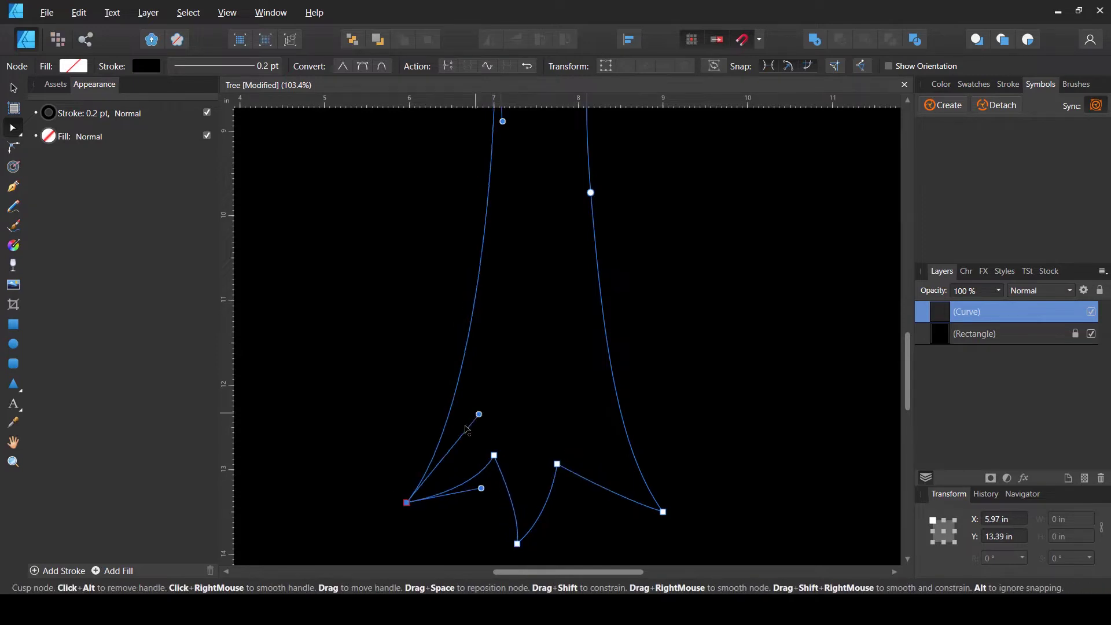
pyautogui.moveTo(476, 413); pyautogui.dragTo(497, 464)
pyautogui.click(679, 400)
# Step: Select the tree outline, rotate it 1.4° counterclockwise and shift it slightly left and down on the page
pyautogui.scroll(-5, 703, 366)
pyautogui.scroll(3, 686, 340)
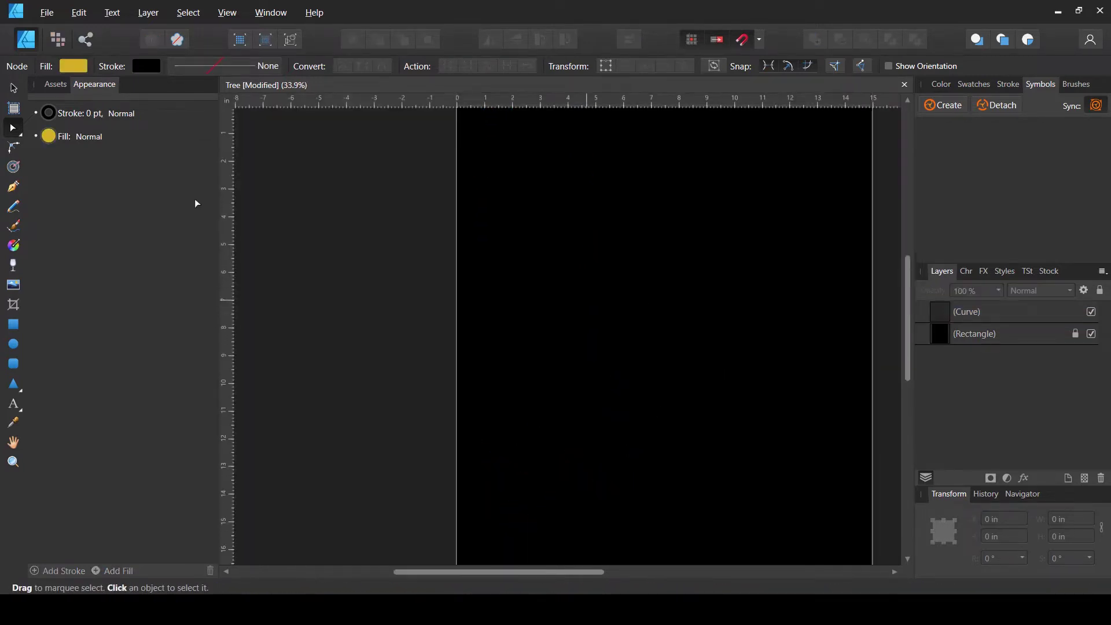
pyautogui.click(15, 90)
pyautogui.moveTo(780, 273); pyautogui.dragTo(393, 350)
pyautogui.moveTo(763, 322); pyautogui.dragTo(644, 321)
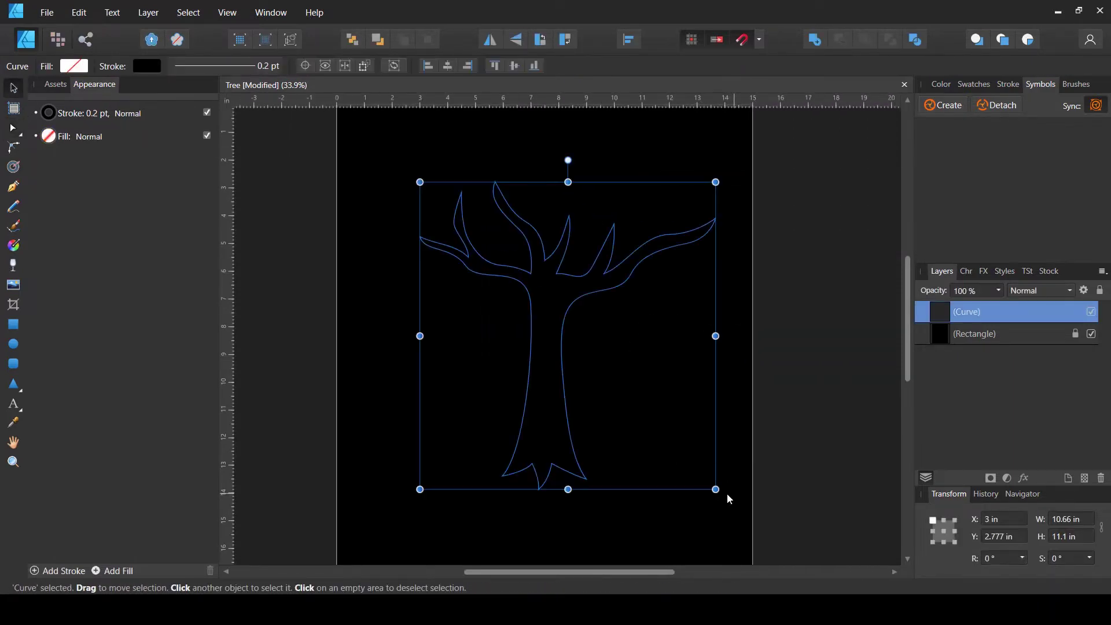
pyautogui.moveTo(728, 492); pyautogui.dragTo(729, 489)
pyautogui.moveTo(581, 439); pyautogui.dragTo(574, 446)
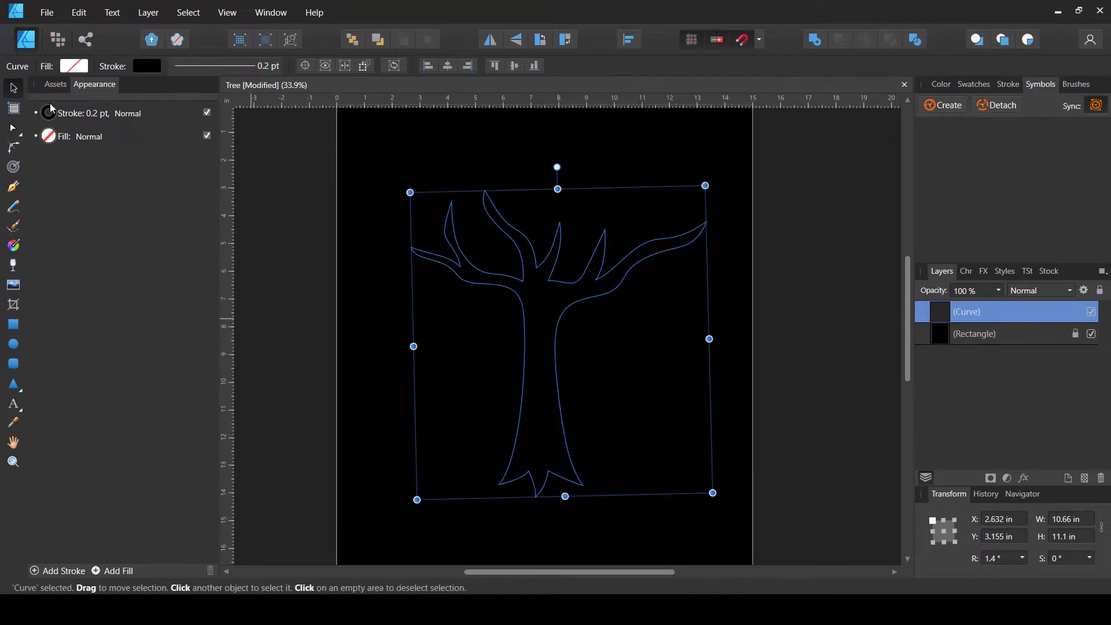
# Step: Fill the tree with brown at HSL 19, 40, 30 and deselect it
pyautogui.click(73, 65)
pyautogui.click(69, 94)
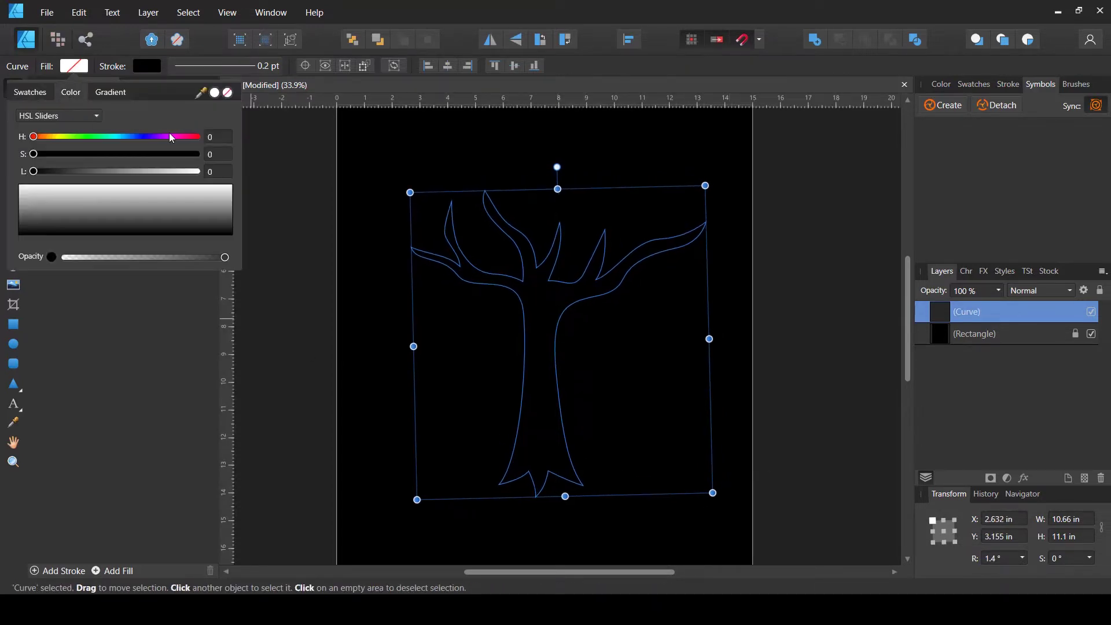
pyautogui.moveTo(122, 137); pyautogui.dragTo(42, 138)
pyautogui.click(97, 154)
pyautogui.click(73, 171)
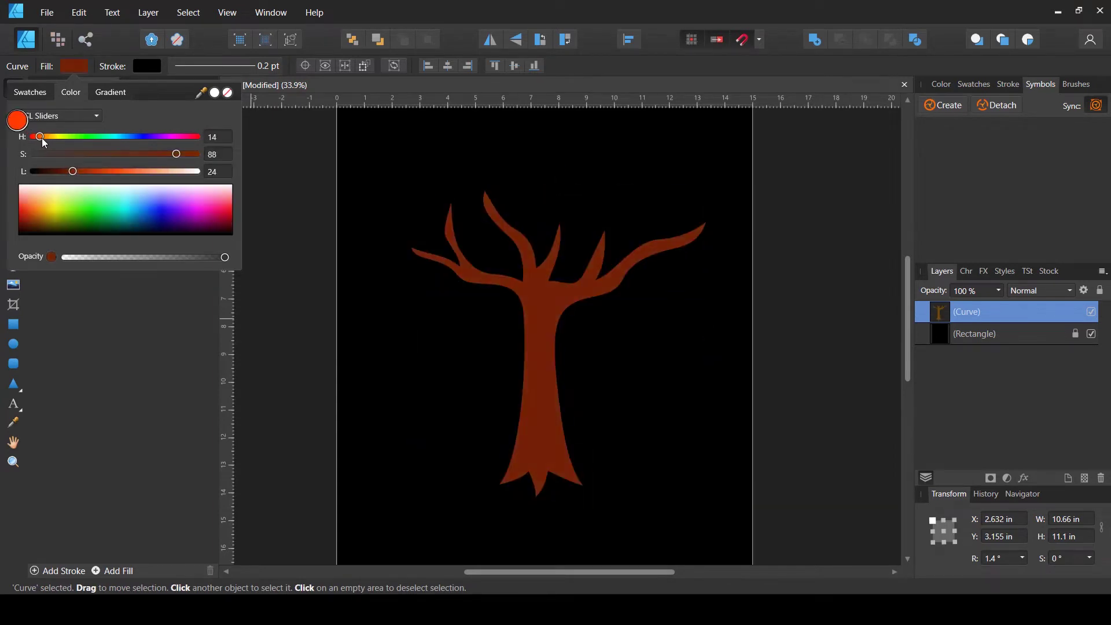
pyautogui.click(98, 155)
pyautogui.moveTo(73, 171); pyautogui.dragTo(84, 172)
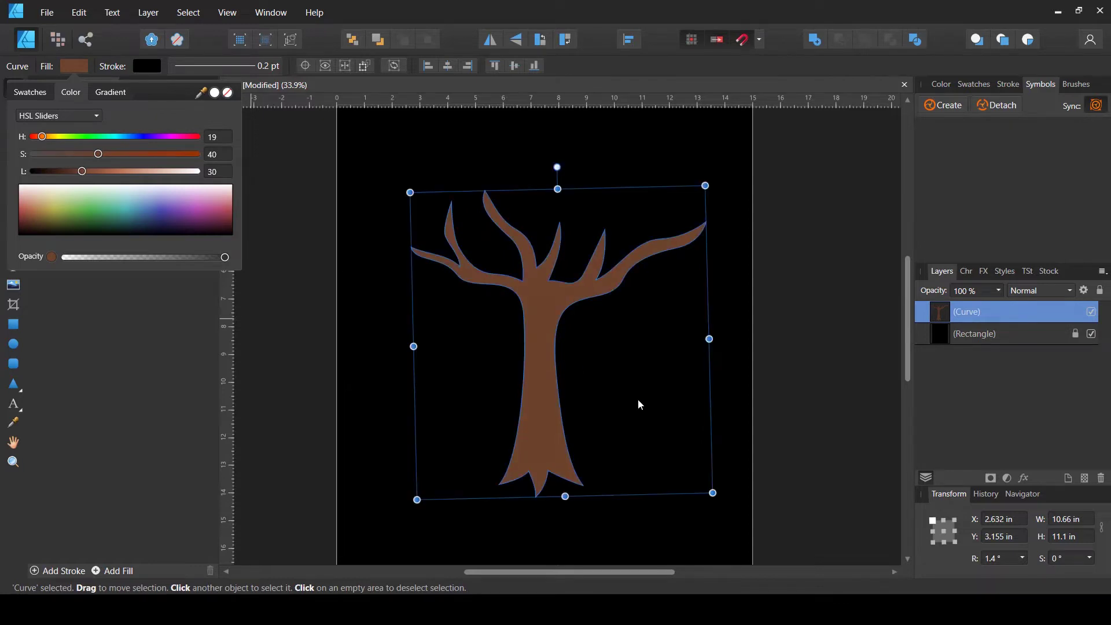
pyautogui.click(656, 413)
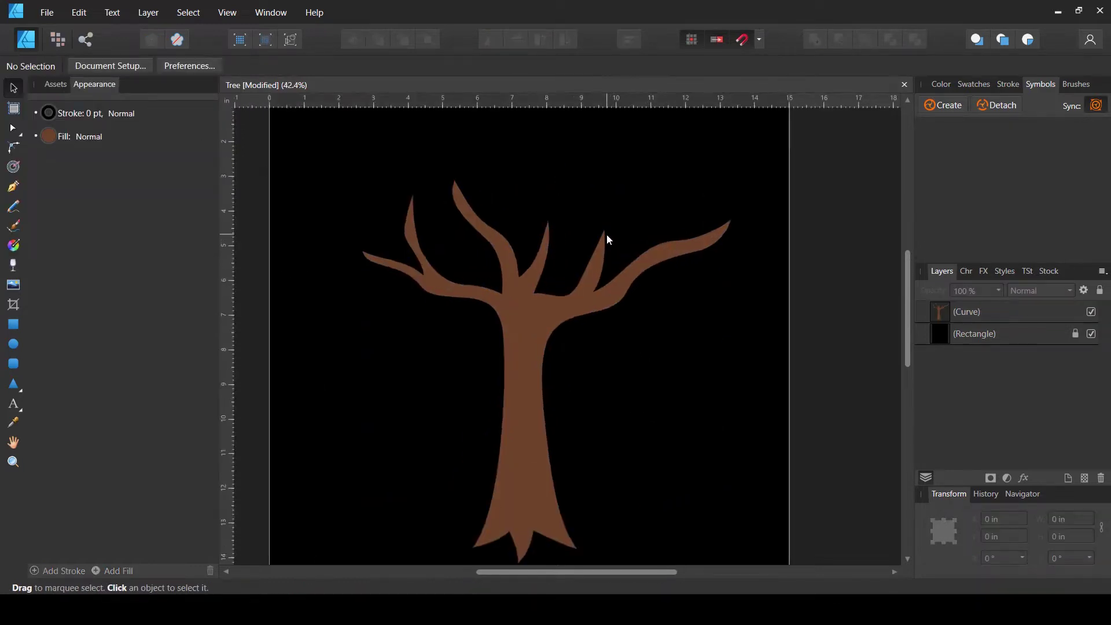
# Step: Draw a closed, forked branch with two pointed tips growing upward from the tall upper-left branch
pyautogui.scroll(2, 606, 234)
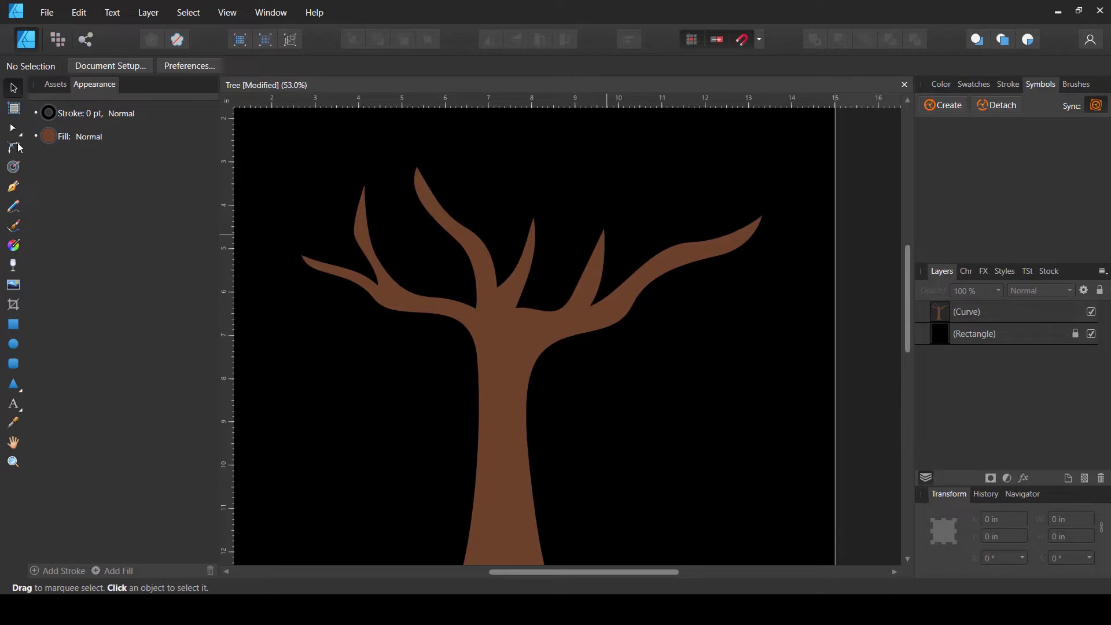
pyautogui.click(13, 186)
pyautogui.scroll(2, 447, 317)
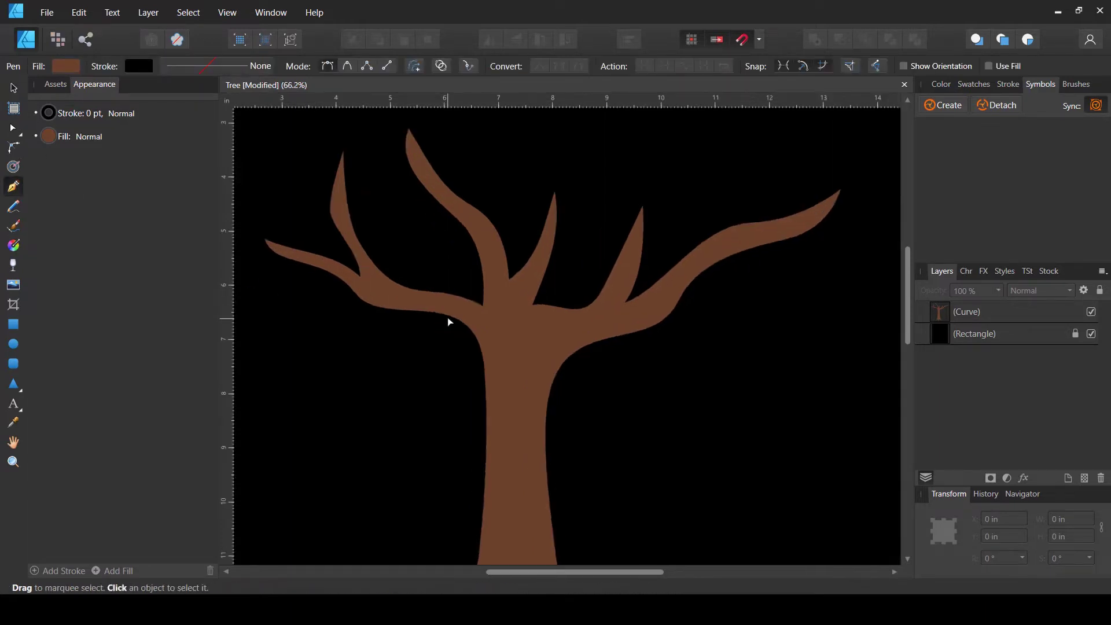
pyautogui.moveTo(536, 267); pyautogui.dragTo(537, 266)
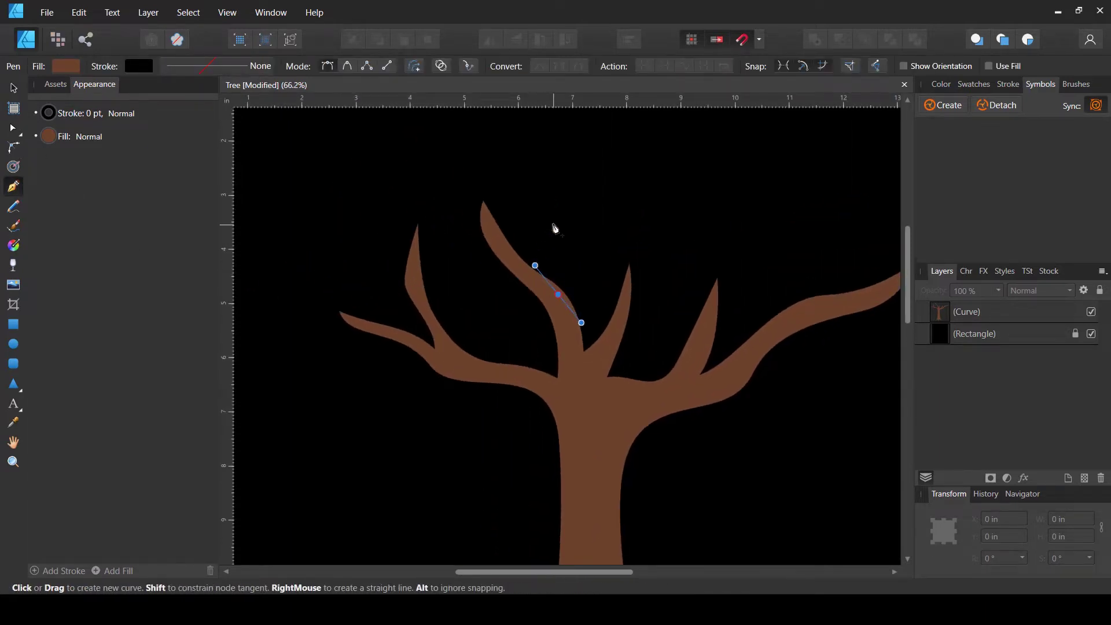
pyautogui.moveTo(555, 222); pyautogui.dragTo(546, 182)
pyautogui.moveTo(567, 225); pyautogui.dragTo(578, 202)
pyautogui.moveTo(575, 212)
pyautogui.mouseDown()
pyautogui.moveTo(543, 270)
pyautogui.moveTo(610, 197)
pyautogui.moveTo(562, 219)
pyautogui.mouseUp()
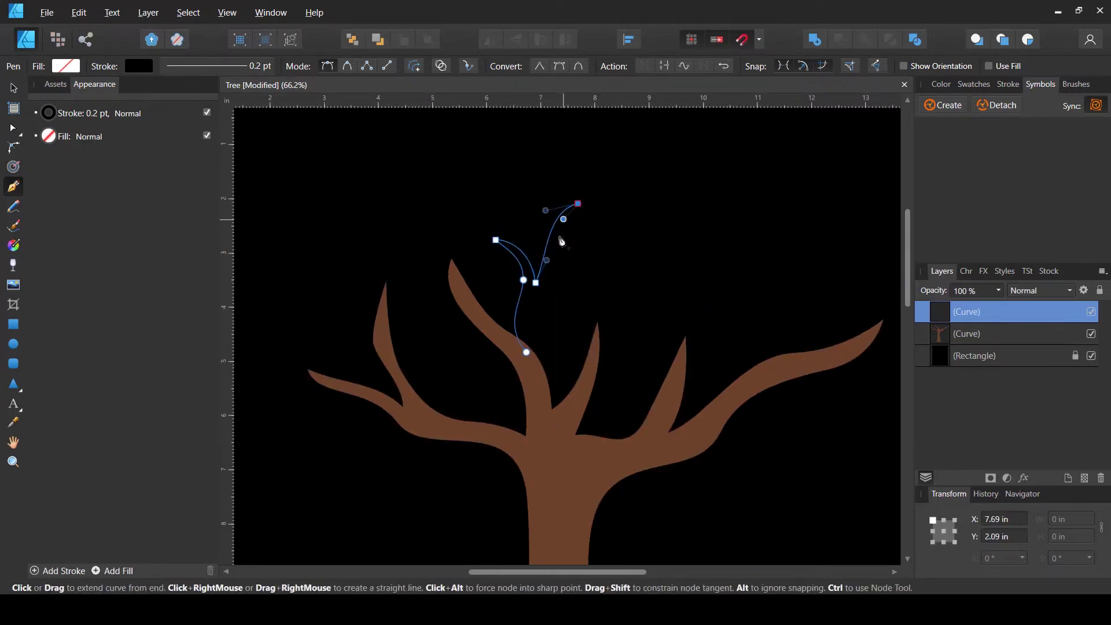
pyautogui.moveTo(555, 272); pyautogui.dragTo(536, 336)
pyautogui.moveTo(543, 385); pyautogui.dragTo(545, 407)
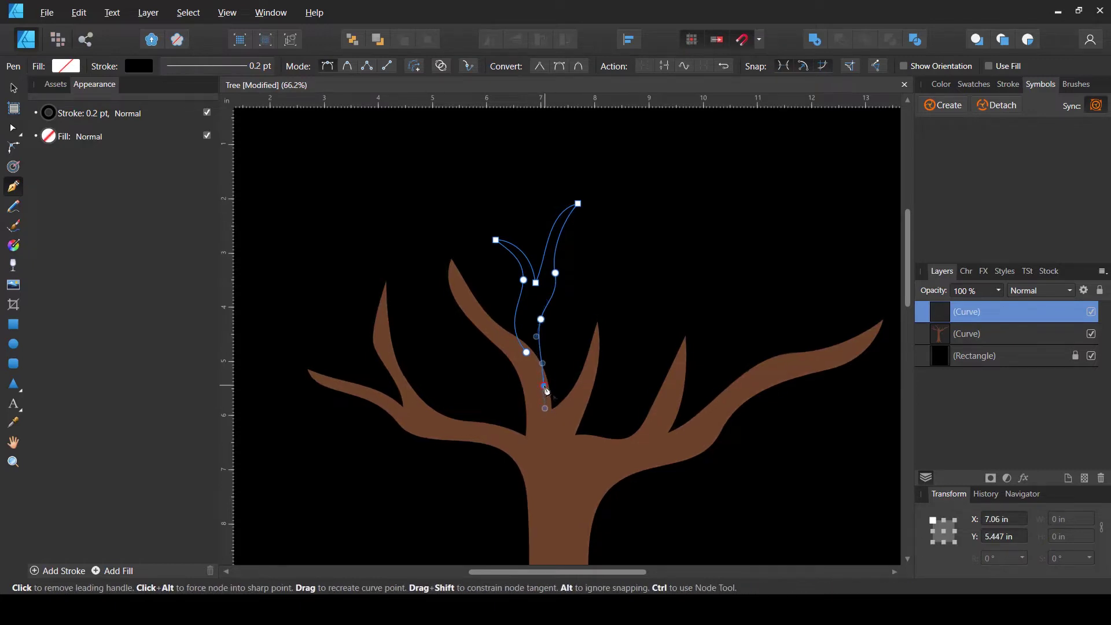
pyautogui.click(544, 387)
pyautogui.moveTo(525, 352)
pyautogui.mouseDown()
pyautogui.moveTo(518, 337)
pyautogui.moveTo(526, 359)
pyautogui.mouseUp()
# Step: Fill the new forked branch with the brown sampled from the trunk and deselect it
pyautogui.press('a')
pyautogui.press('i')
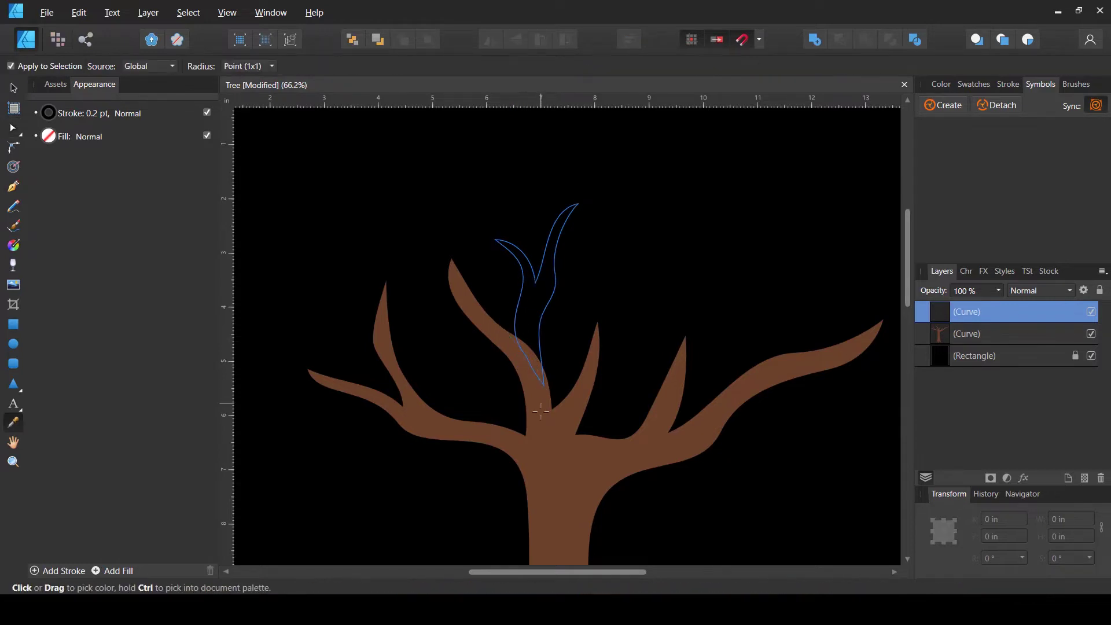
pyautogui.click(540, 426)
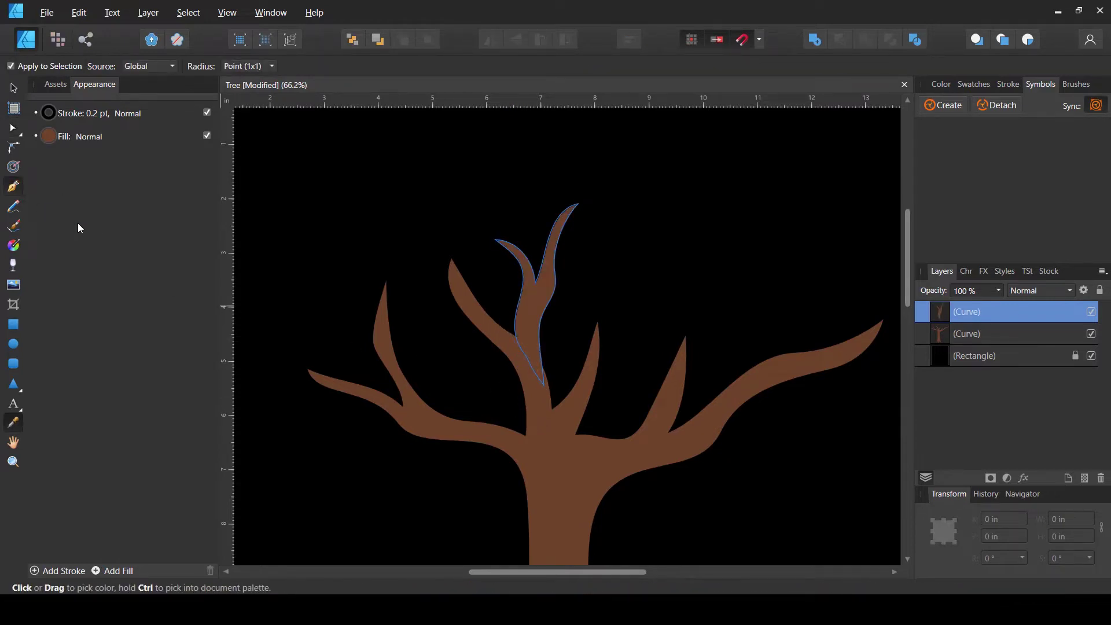
pyautogui.hotkey('ctrl', 'd')
# Step: Draw a closed, forked branch with two pointed tips growing upward from the long right-hand branch
pyautogui.moveTo(655, 326); pyautogui.dragTo(547, 313)
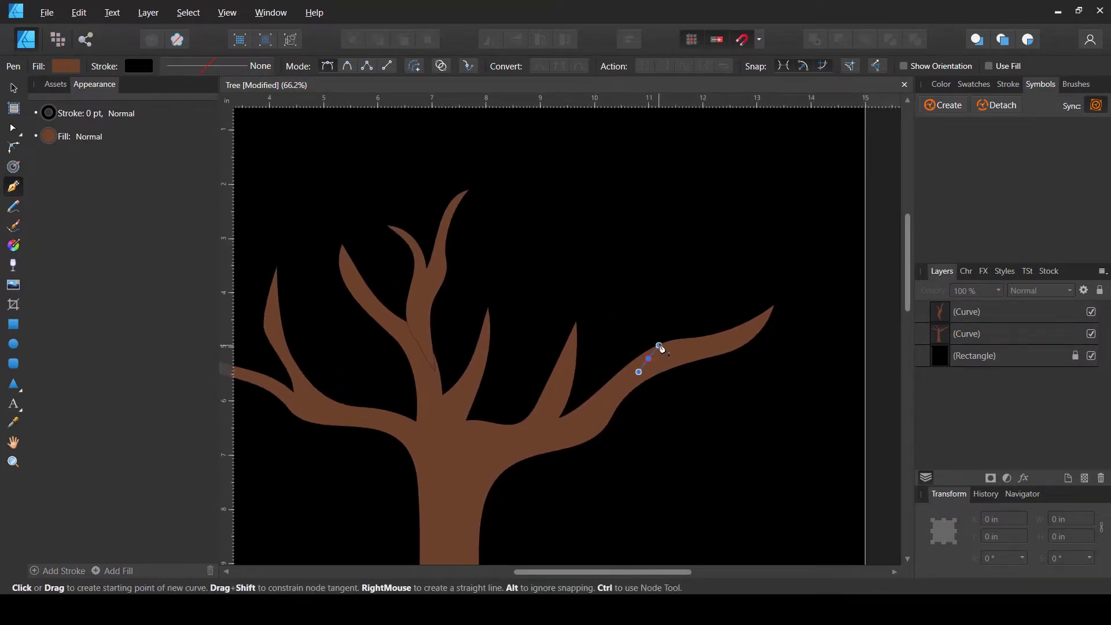
pyautogui.moveTo(659, 346); pyautogui.dragTo(658, 340)
pyautogui.moveTo(651, 314)
pyautogui.mouseDown()
pyautogui.moveTo(664, 293)
pyautogui.moveTo(667, 307)
pyautogui.mouseUp()
pyautogui.click(634, 261)
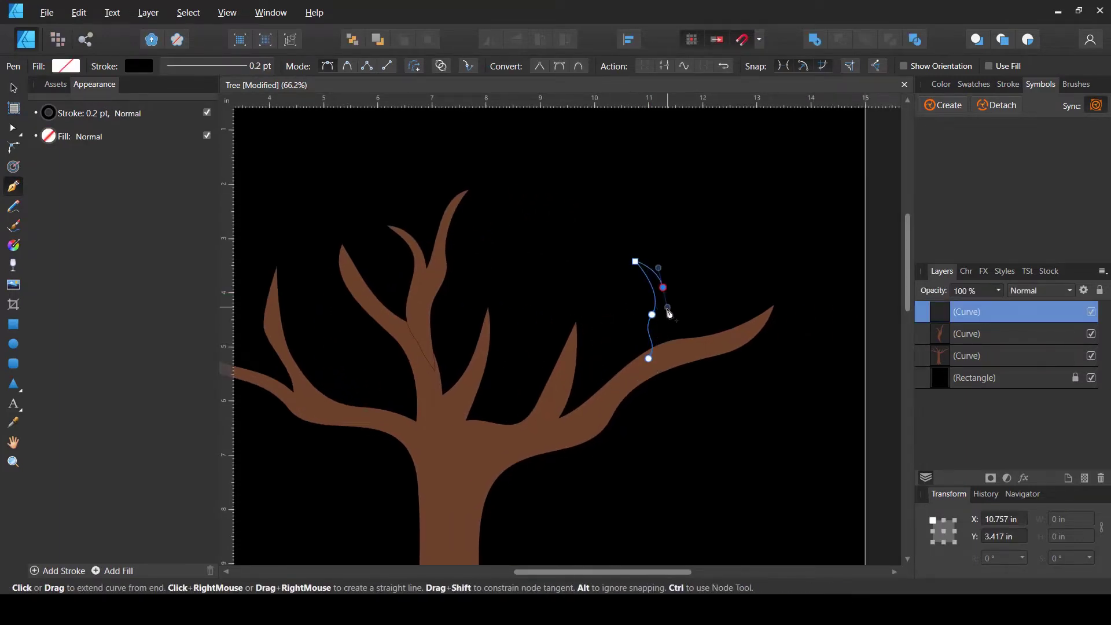
pyautogui.moveTo(707, 230); pyautogui.dragTo(731, 229)
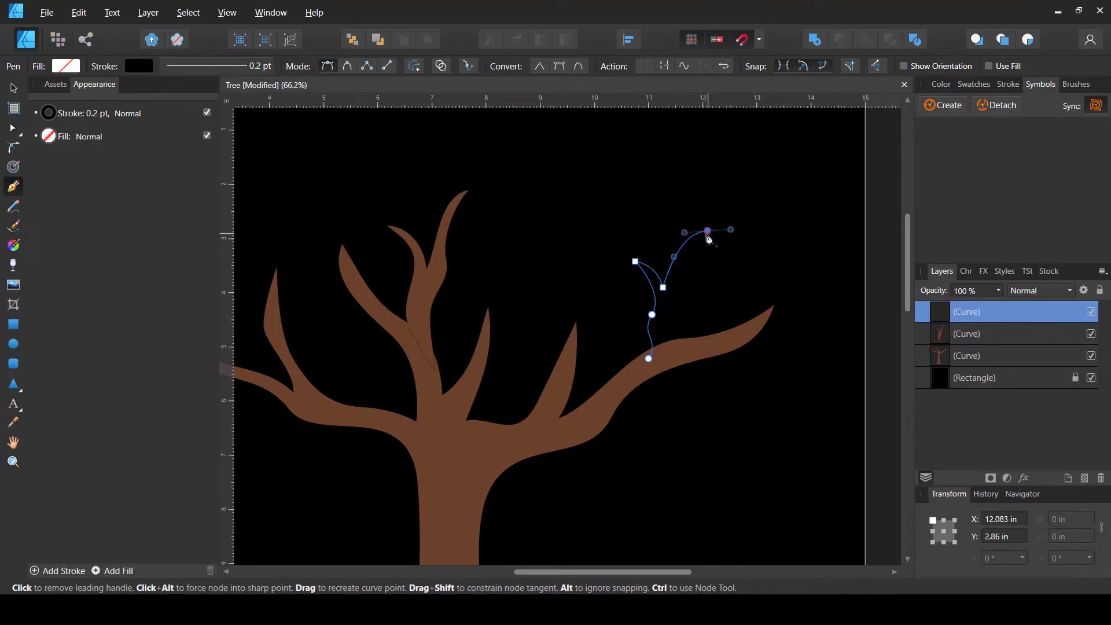
pyautogui.click(707, 231)
pyautogui.moveTo(675, 292); pyautogui.dragTo(677, 314)
pyautogui.moveTo(663, 355); pyautogui.dragTo(640, 376)
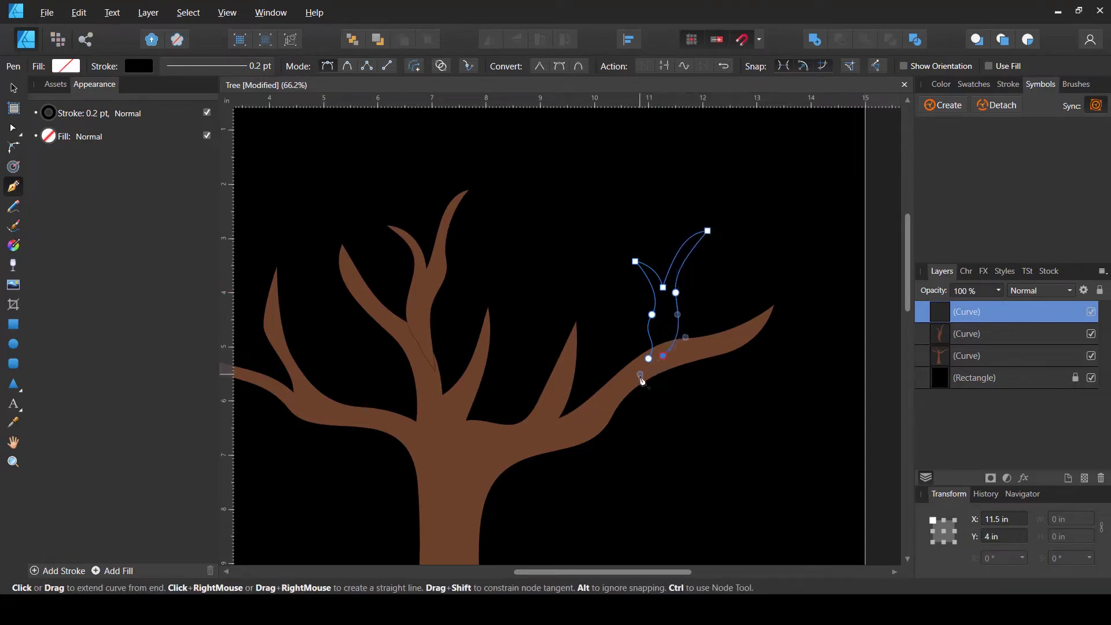
pyautogui.click(662, 355)
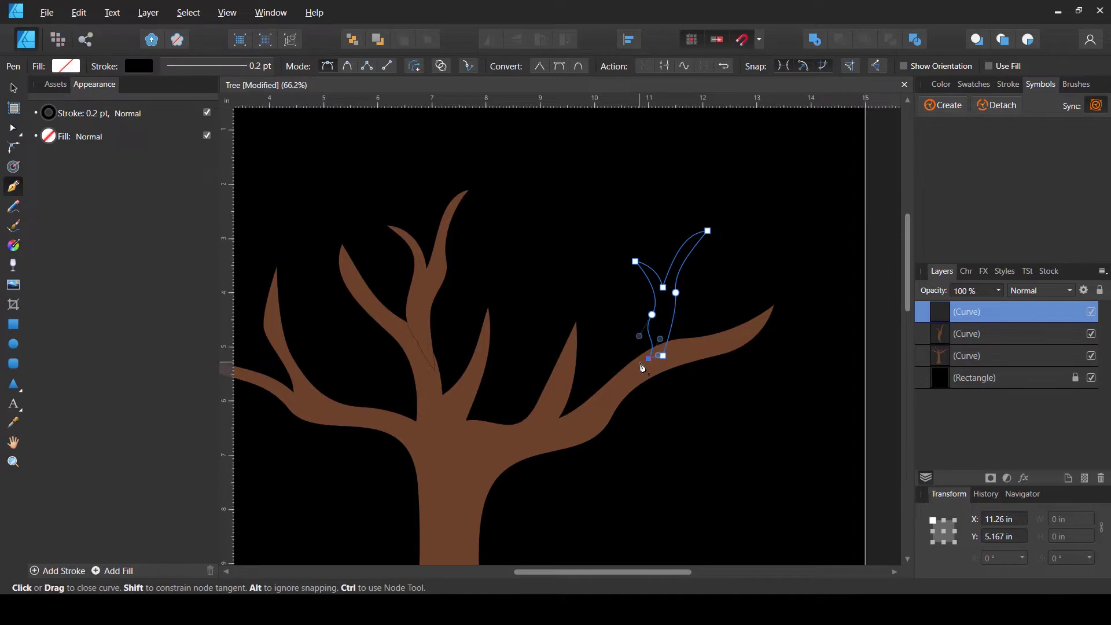
pyautogui.click(641, 364)
# Step: Fill the new right-hand forked branch with the brown sampled from the tree and deselect it
pyautogui.press('i')
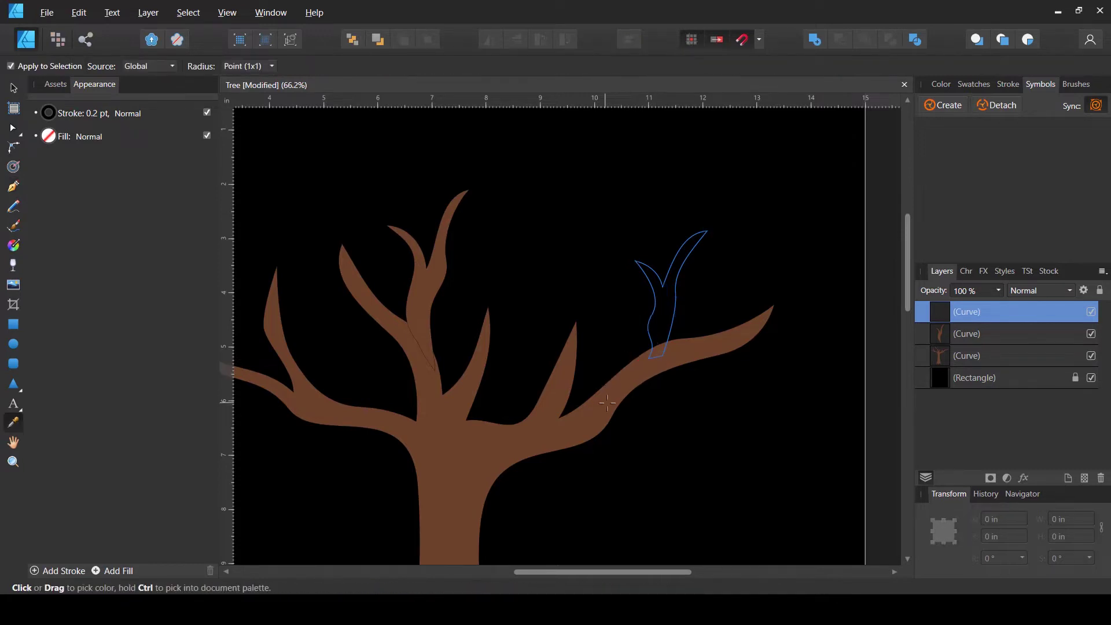
pyautogui.click(606, 403)
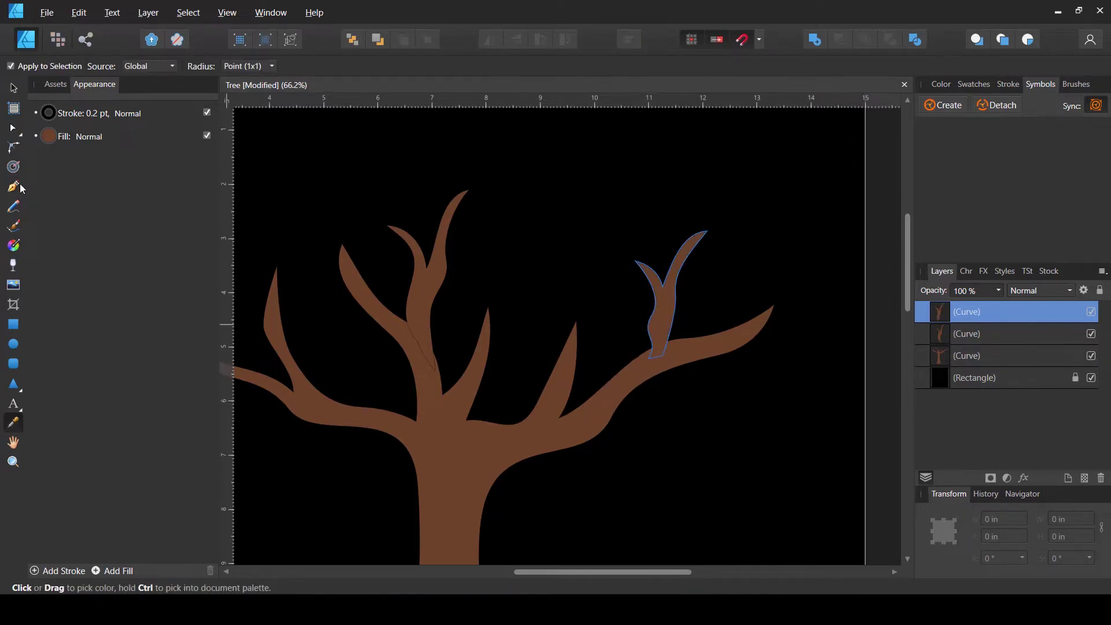
pyautogui.click(17, 186)
pyautogui.scroll(-3, 669, 332)
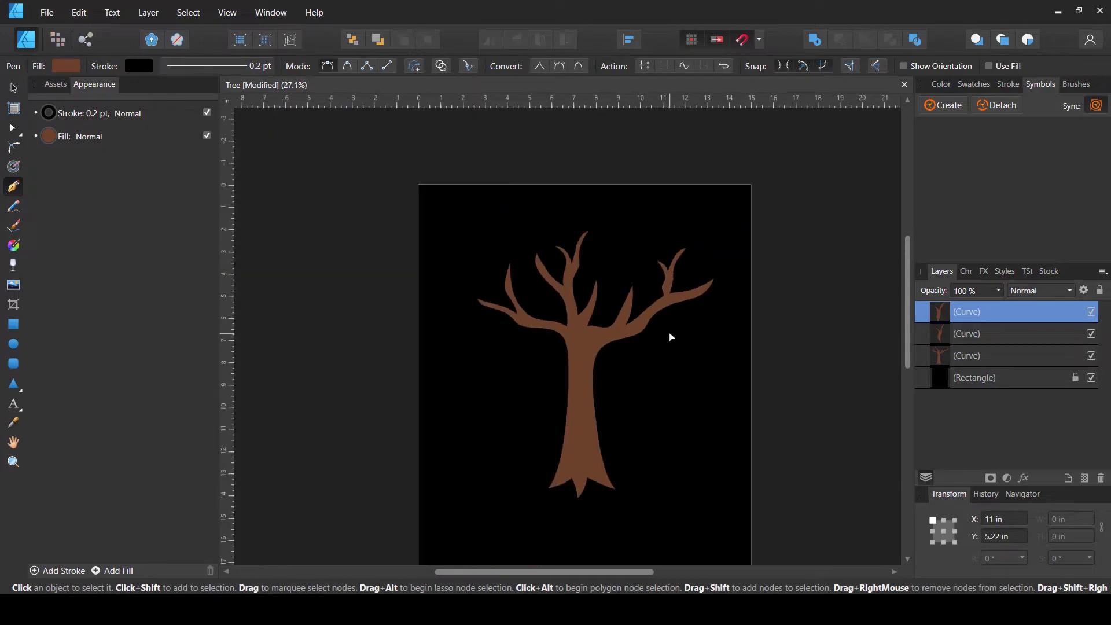
pyautogui.hotkey('ctrl', 'd')
pyautogui.scroll(3, 635, 315)
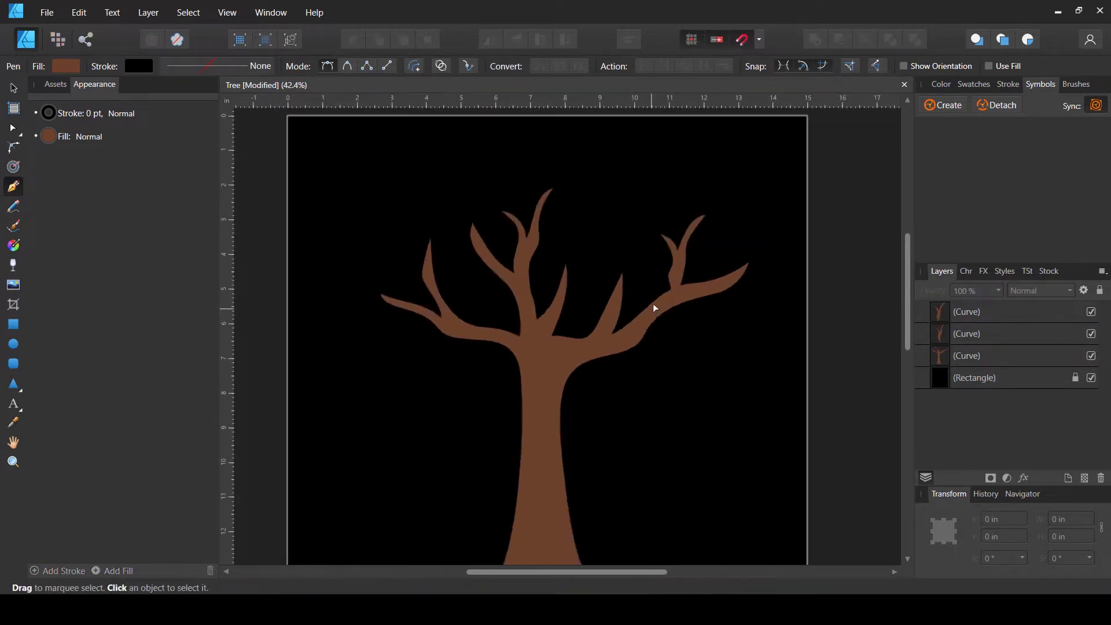
# Step: Shift the right-hand forked branch slightly left and down, rotate it 12.2° clockwise and deselect it
pyautogui.press('b')
pyautogui.press('v')
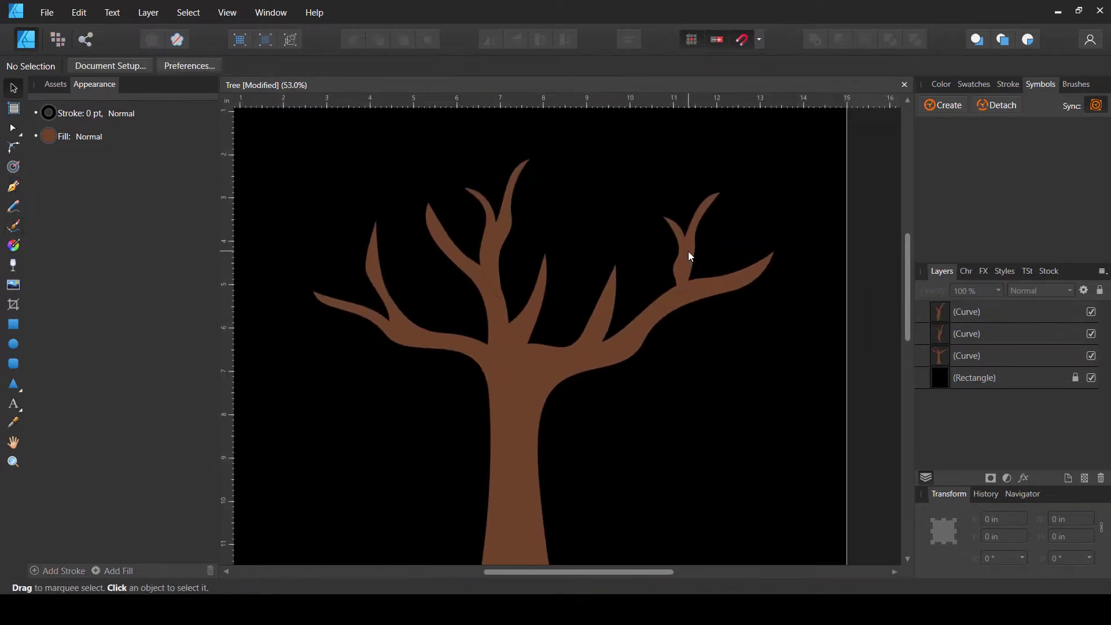
pyautogui.click(688, 251)
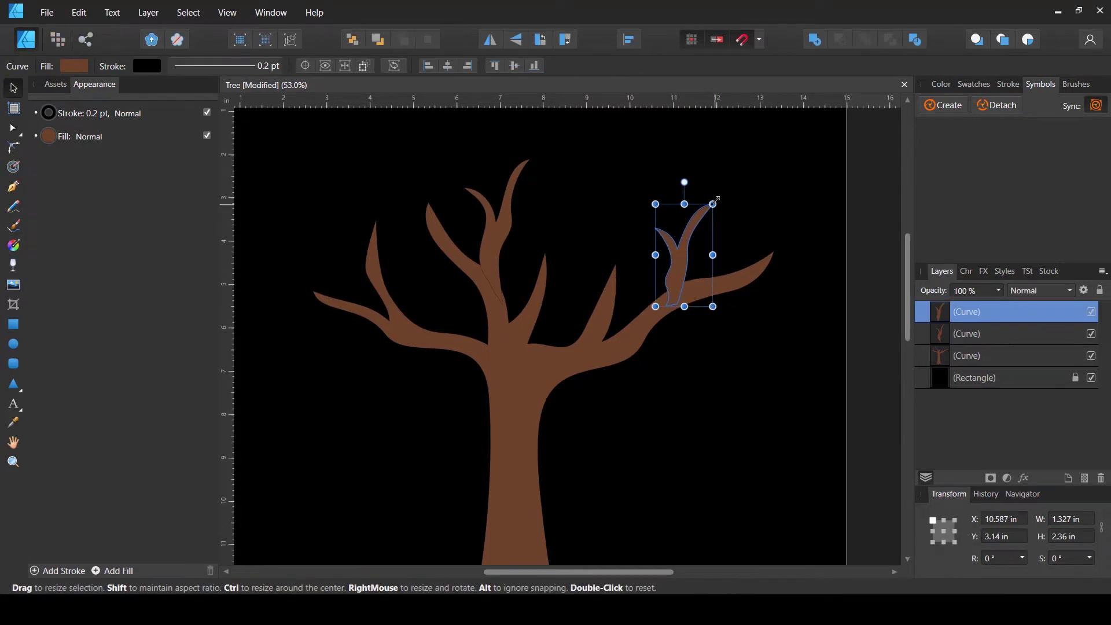
pyautogui.moveTo(717, 199); pyautogui.dragTo(728, 207)
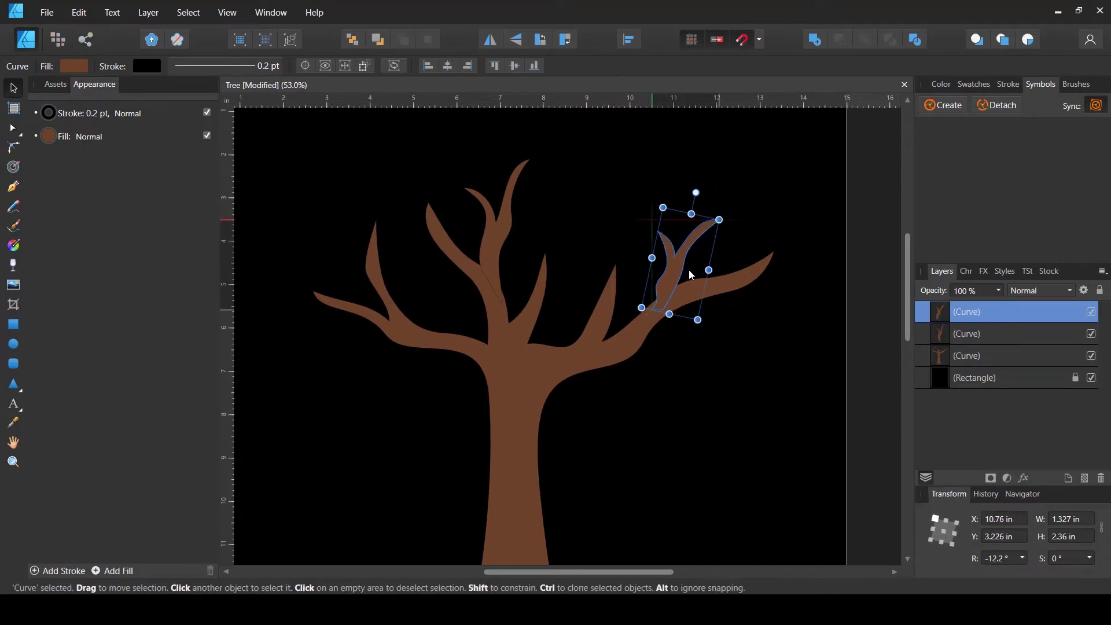
pyautogui.click(688, 372)
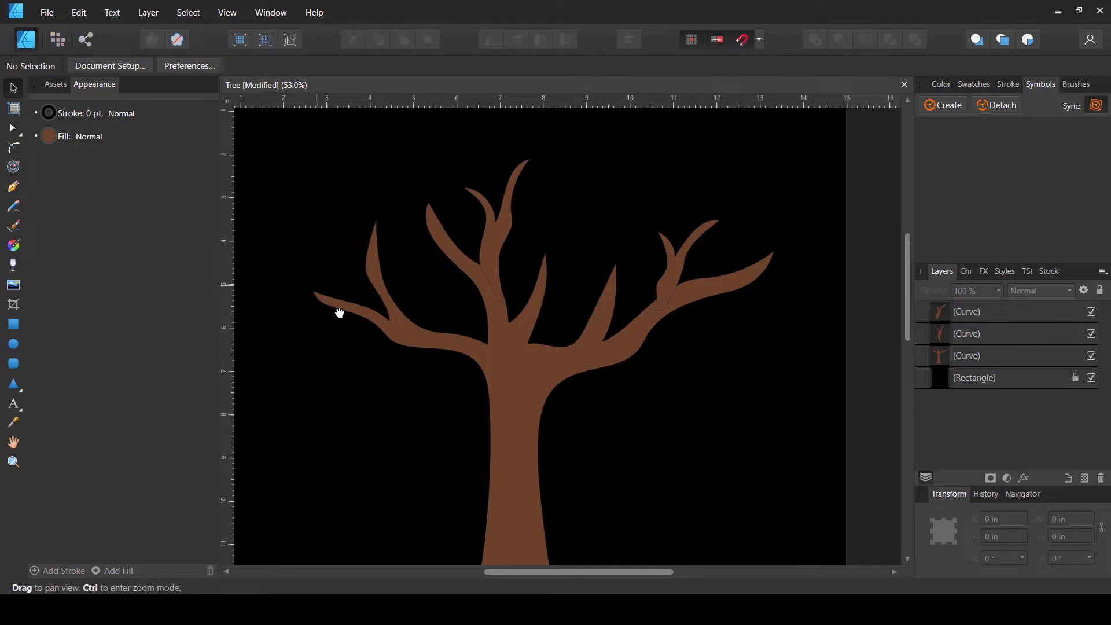
# Step: Extend the far-left branch's tip outward and upward to X 2 in, Y 4.441 in and adjust its curve handle and lower base node
pyautogui.moveTo(337, 310); pyautogui.dragTo(412, 351)
pyautogui.press('a')
pyautogui.click(417, 347)
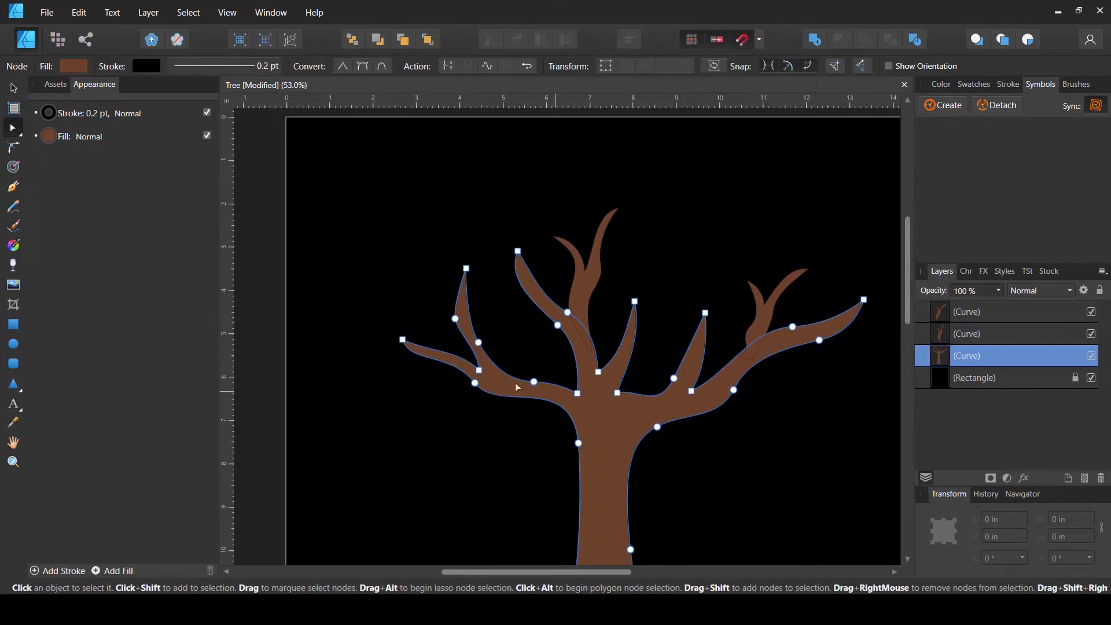
pyautogui.click(402, 339)
pyautogui.moveTo(401, 339); pyautogui.dragTo(383, 357)
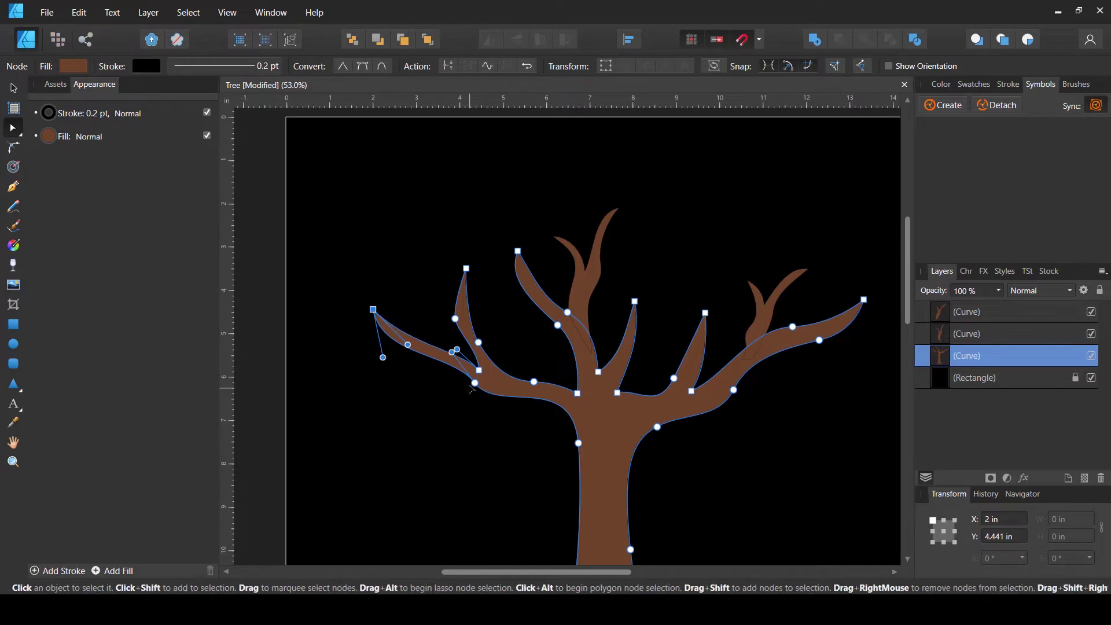
pyautogui.moveTo(474, 383); pyautogui.dragTo(475, 393)
pyautogui.click(466, 428)
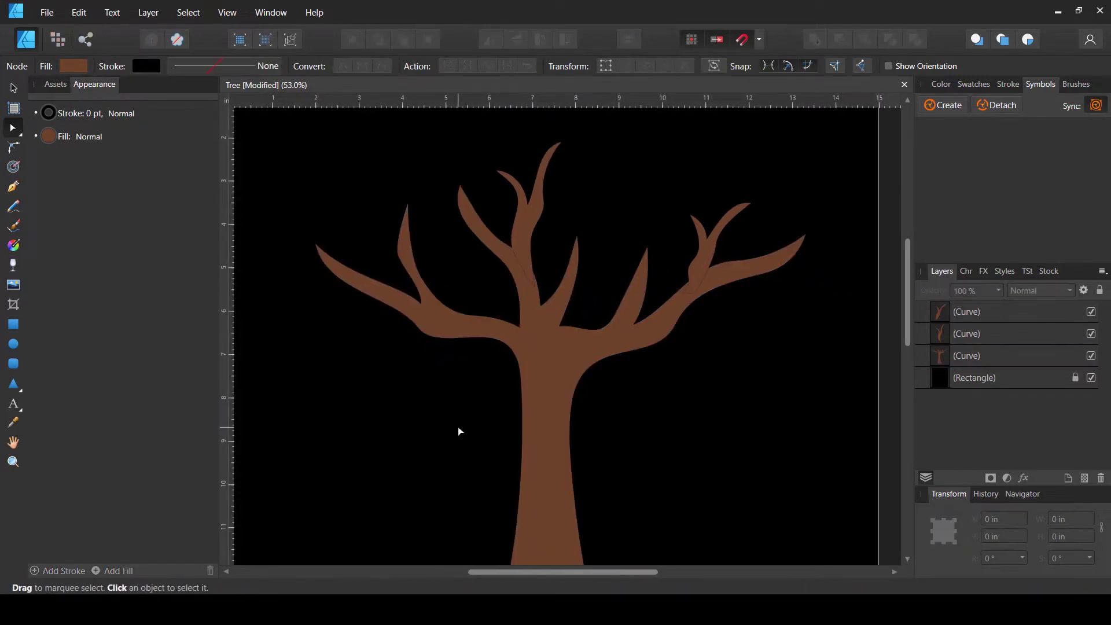
# Step: Draw a closed, curved branch with four pointed tips rising from the top of the trunk between the two short middle branches
pyautogui.scroll(-5, 458, 418)
pyautogui.scroll(3, 546, 301)
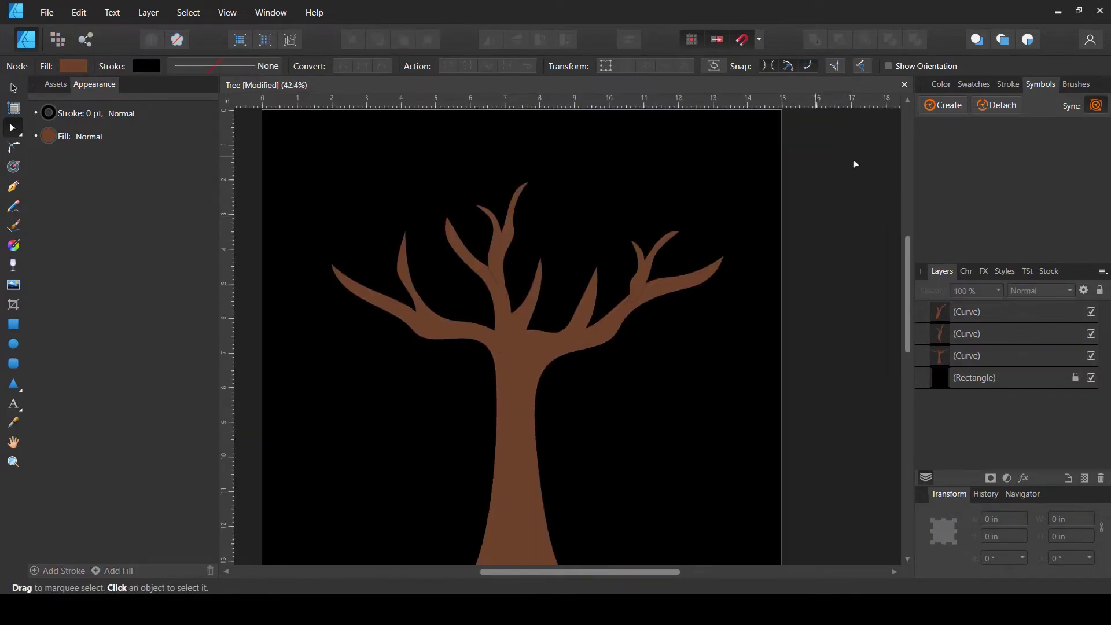
pyautogui.scroll(3, 598, 228)
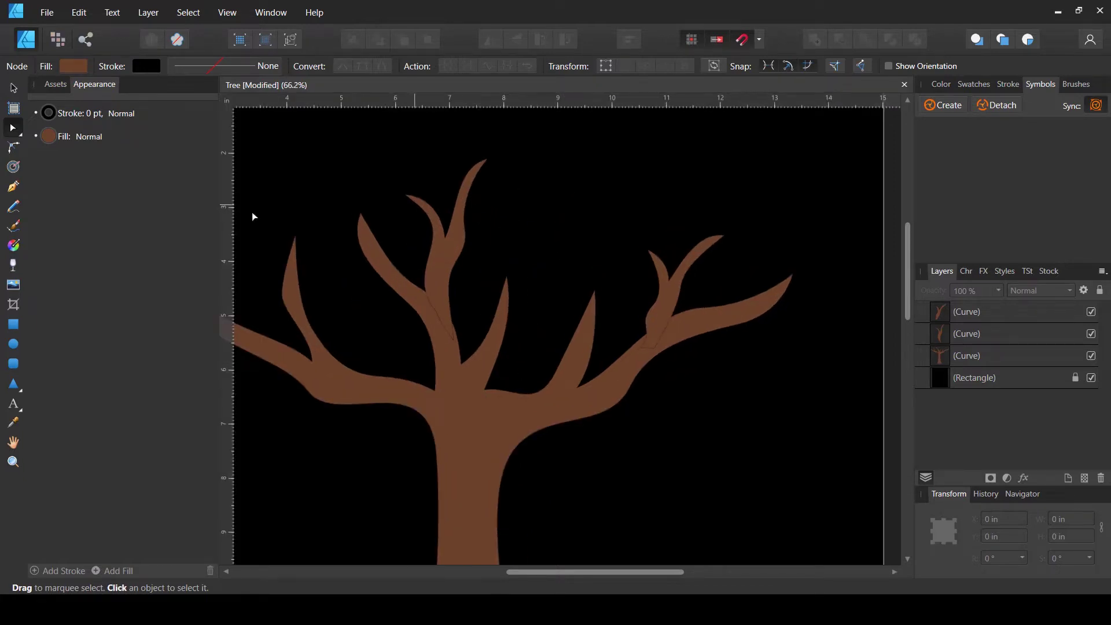
pyautogui.click(13, 187)
pyautogui.moveTo(495, 397); pyautogui.dragTo(522, 375)
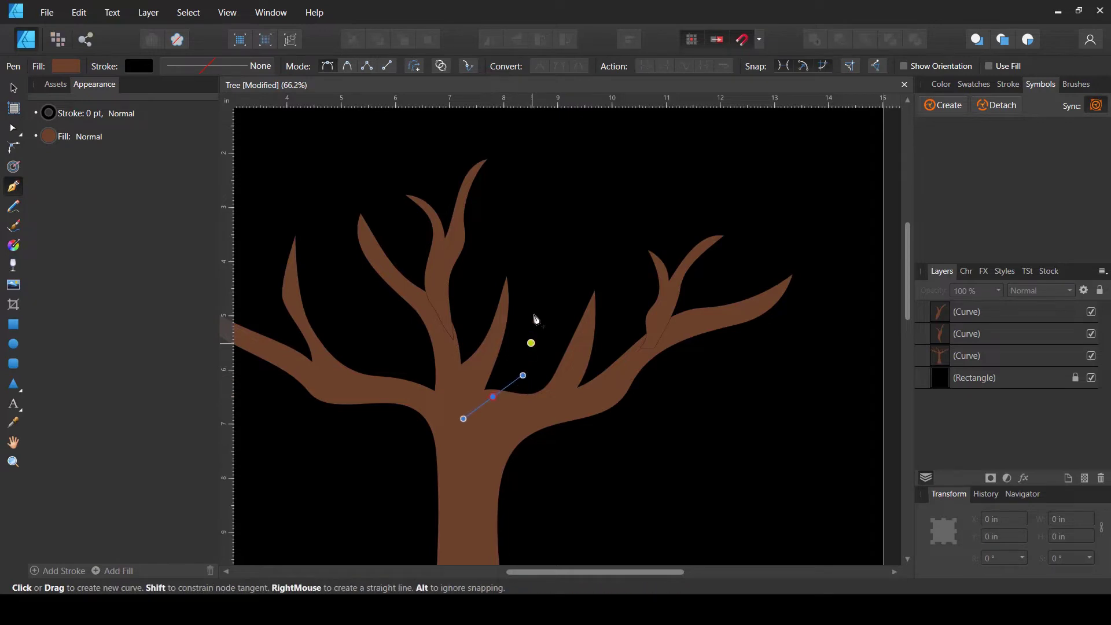
pyautogui.moveTo(527, 312)
pyautogui.mouseDown()
pyautogui.moveTo(526, 281)
pyautogui.moveTo(467, 241)
pyautogui.moveTo(486, 217)
pyautogui.moveTo(516, 269)
pyautogui.moveTo(535, 272)
pyautogui.moveTo(534, 256)
pyautogui.mouseUp()
pyautogui.moveTo(523, 202); pyautogui.dragTo(578, 230)
pyautogui.click(533, 153)
pyautogui.click(629, 173)
pyautogui.moveTo(562, 272); pyautogui.dragTo(550, 313)
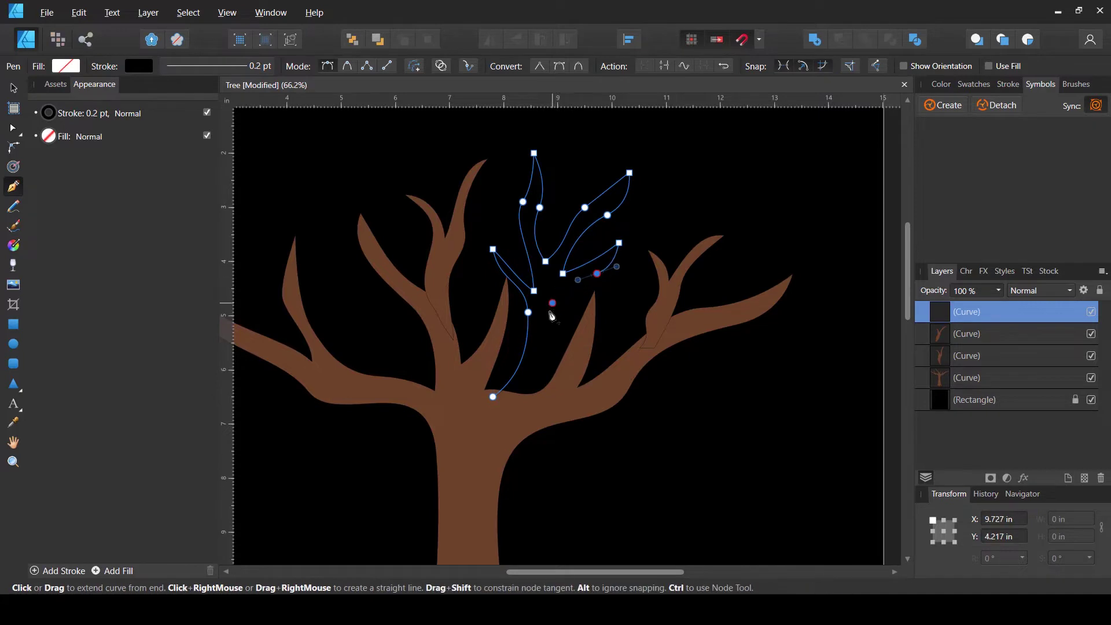
pyautogui.moveTo(539, 379); pyautogui.dragTo(454, 387)
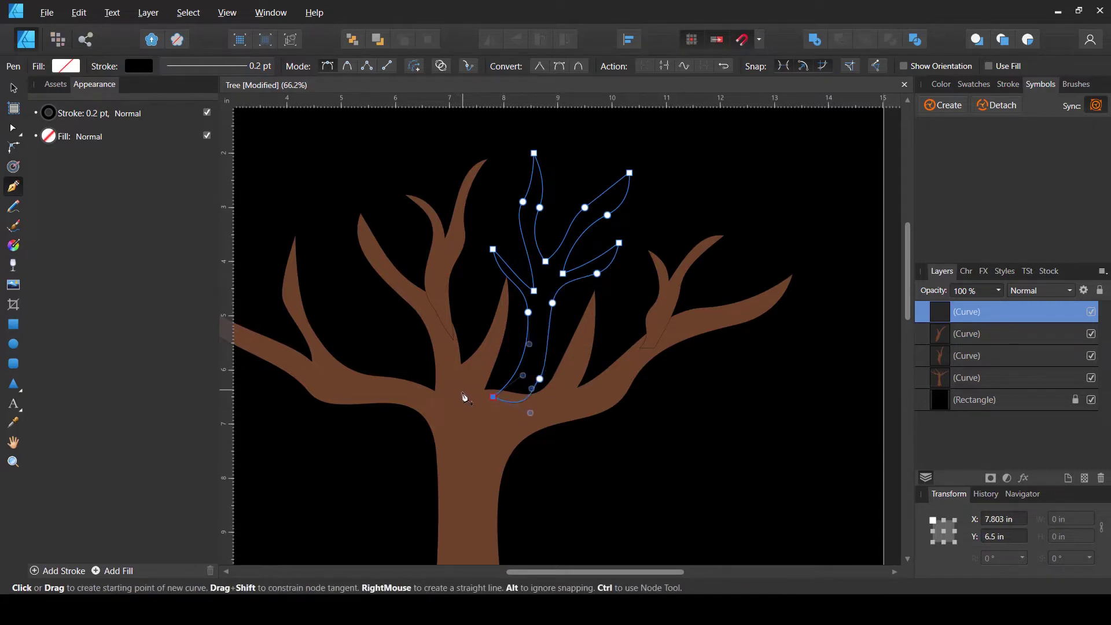
# Step: Fill the four-tipped middle branch with the brown sampled from the trunk and deselect it
pyautogui.press('i')
pyautogui.click(476, 425)
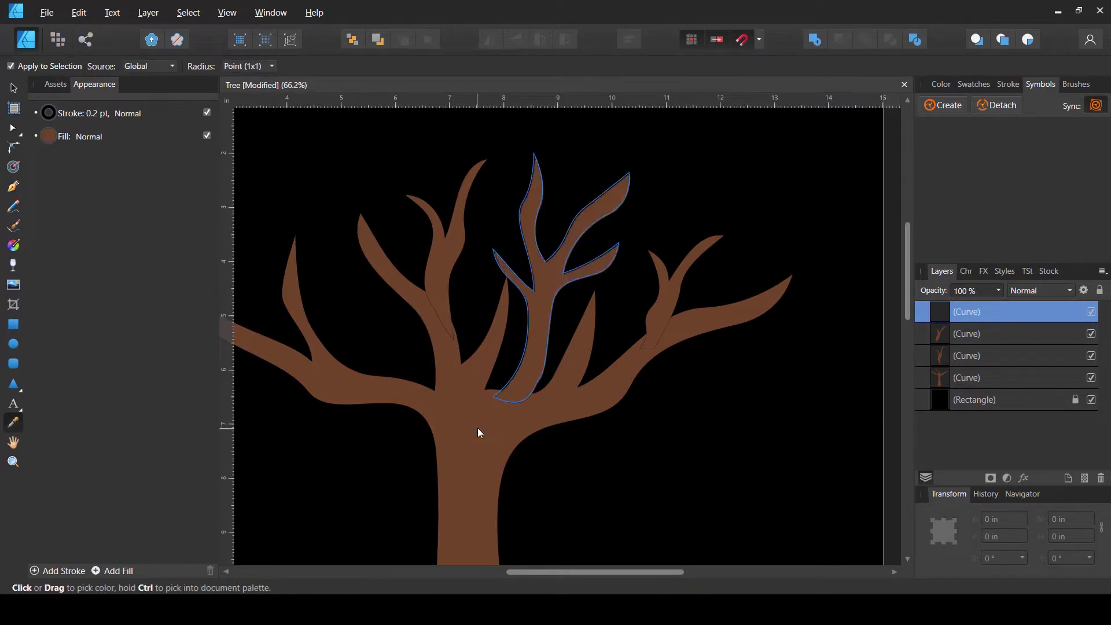
pyautogui.press('v')
pyautogui.click(595, 430)
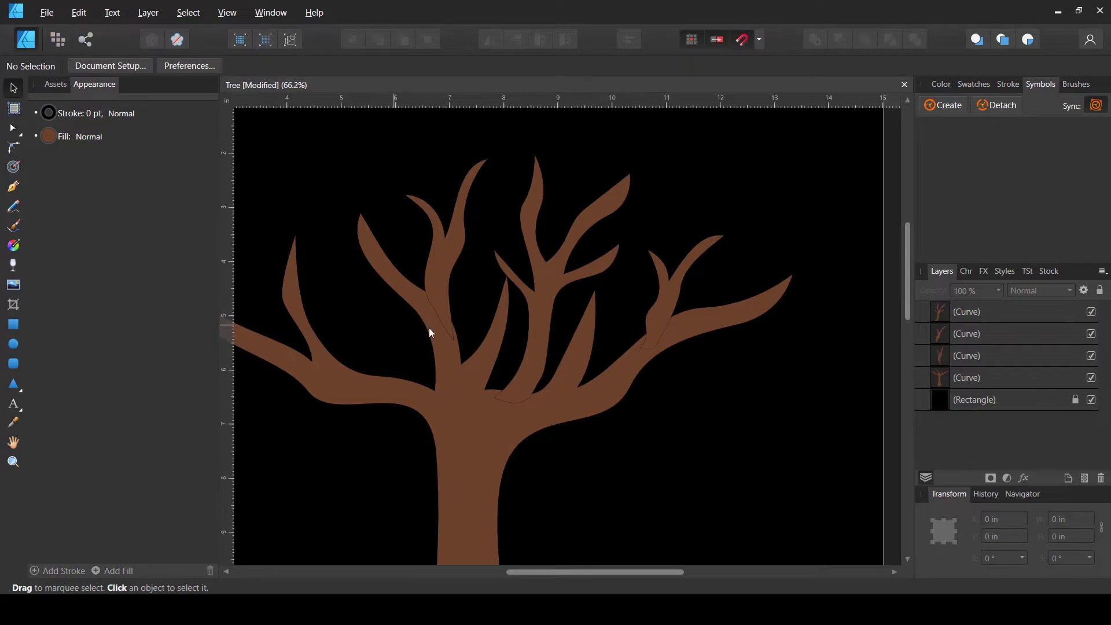
# Step: Select all four tree curves, remove their stroke colour and set the stroke style to none
pyautogui.scroll(10, 428, 327)
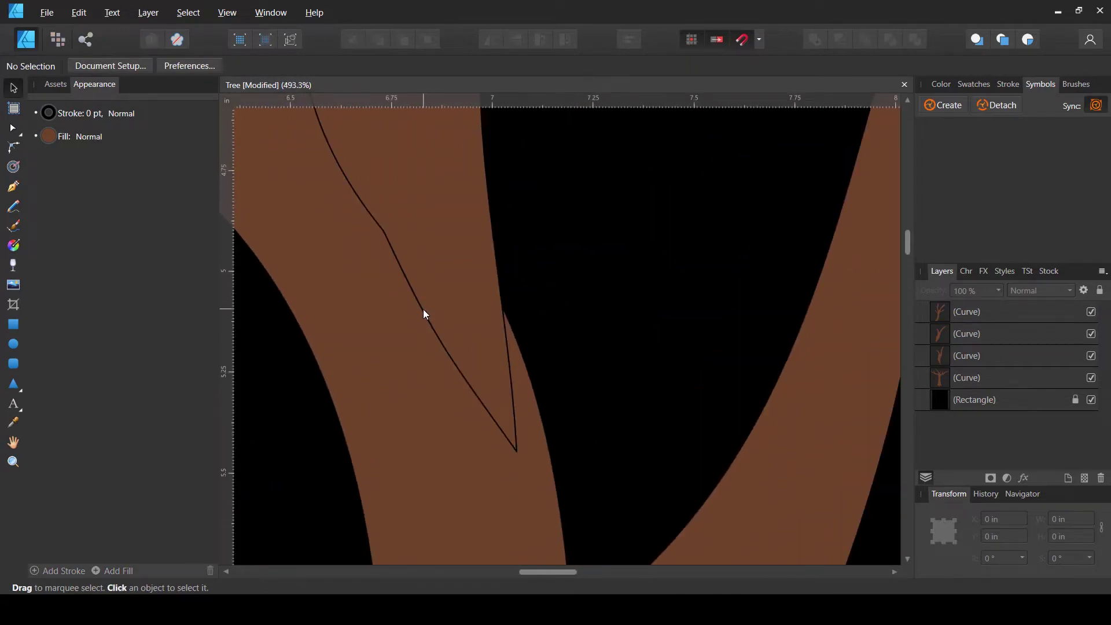
pyautogui.scroll(-10, 424, 313)
pyautogui.click(432, 272)
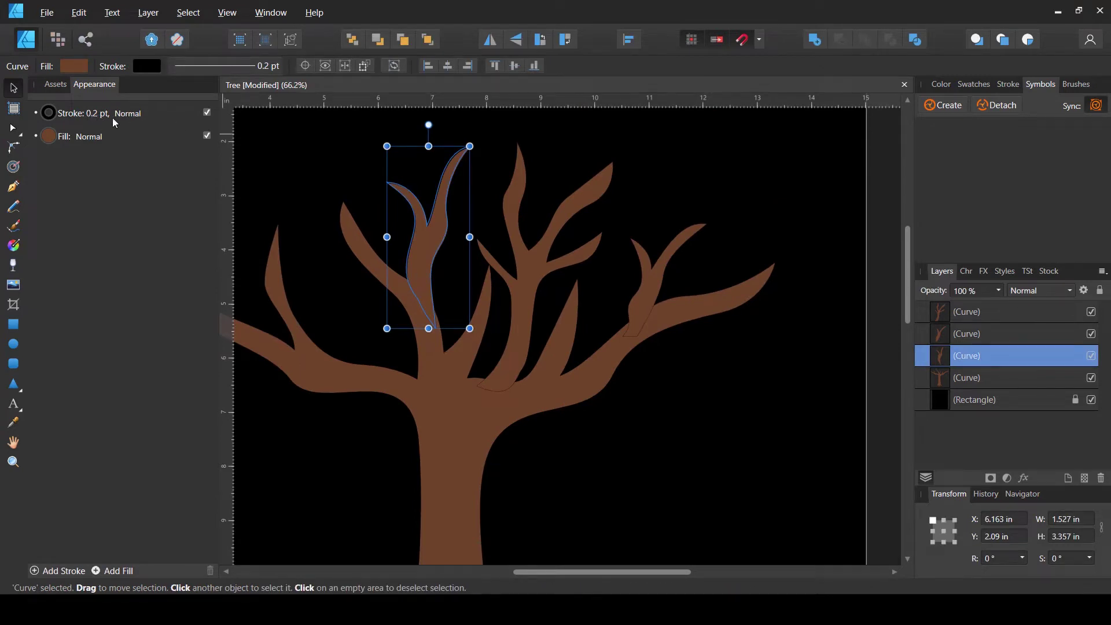
pyautogui.scroll(-2, 636, 245)
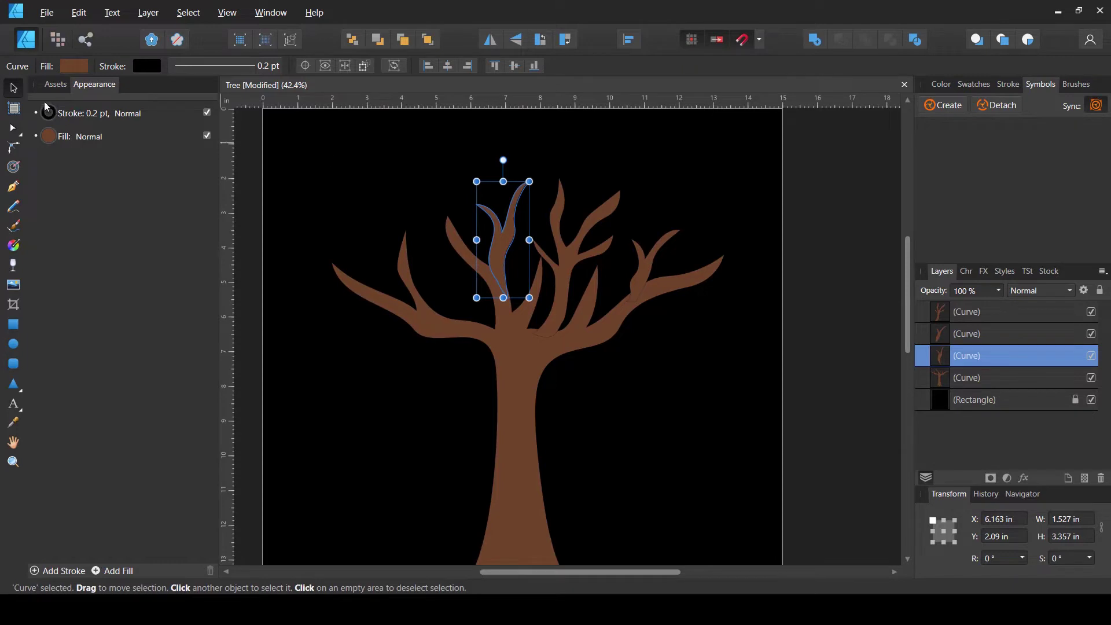
pyautogui.moveTo(373, 168); pyautogui.dragTo(849, 464)
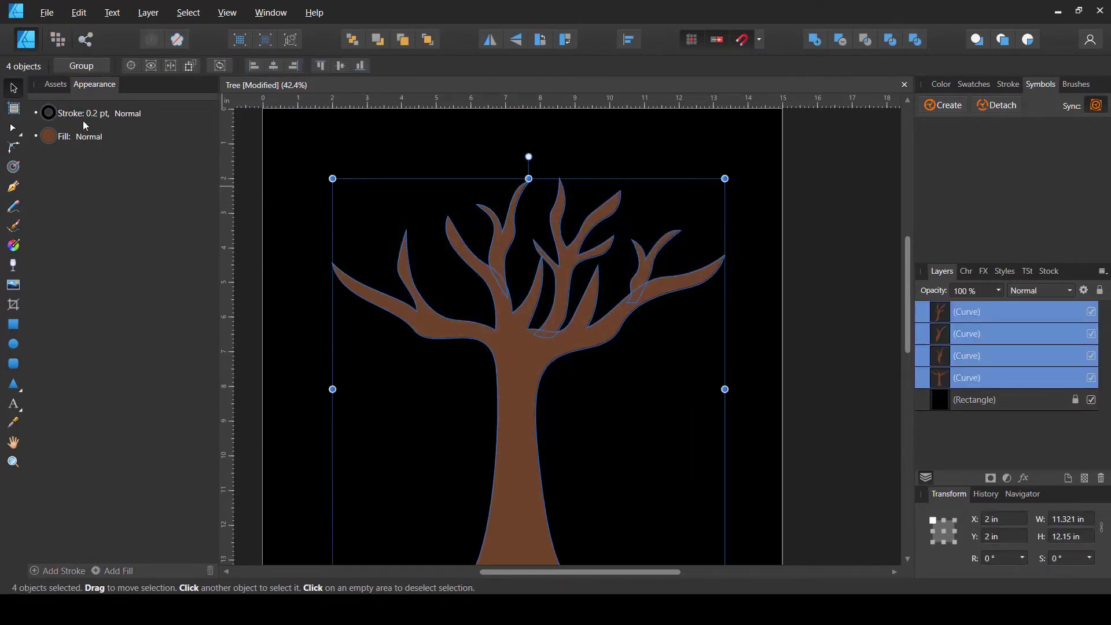
pyautogui.click(51, 113)
pyautogui.click(49, 113)
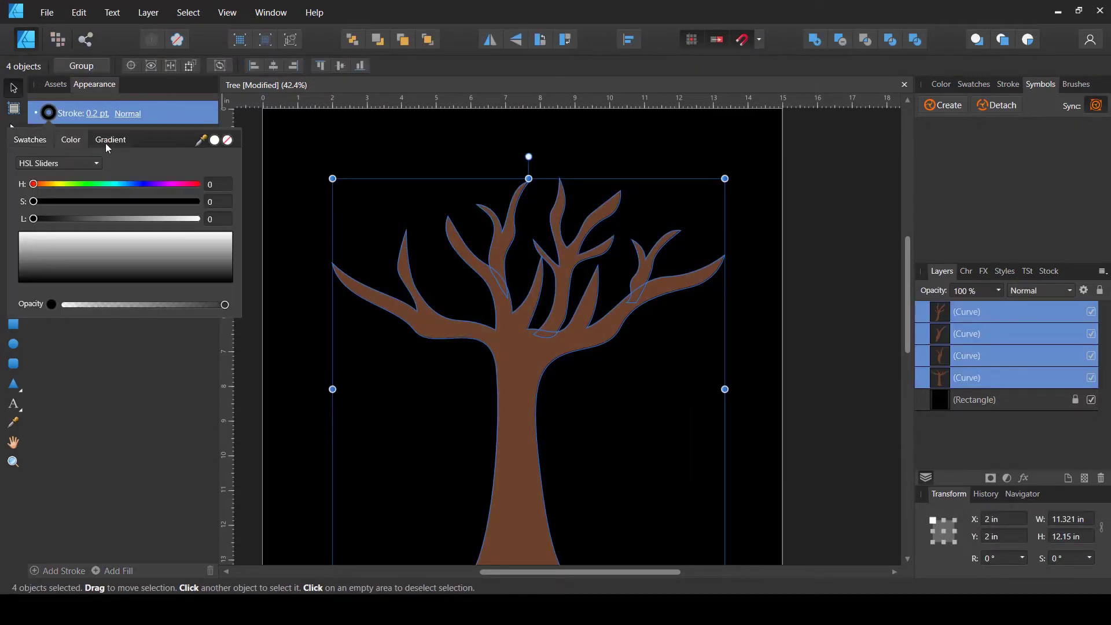
pyautogui.click(98, 115)
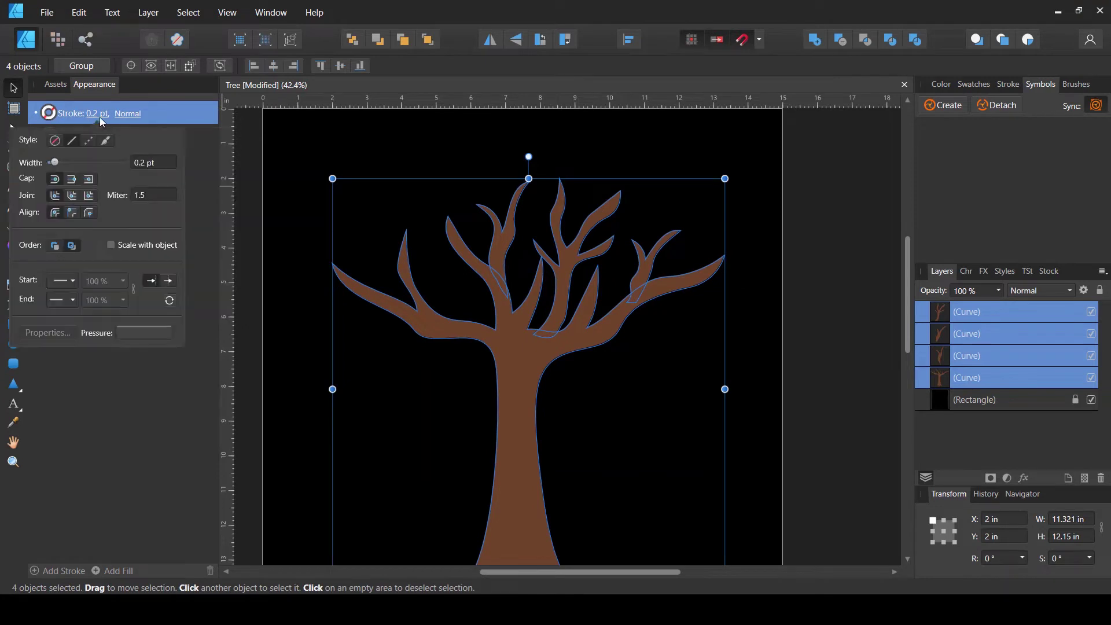
pyautogui.click(56, 139)
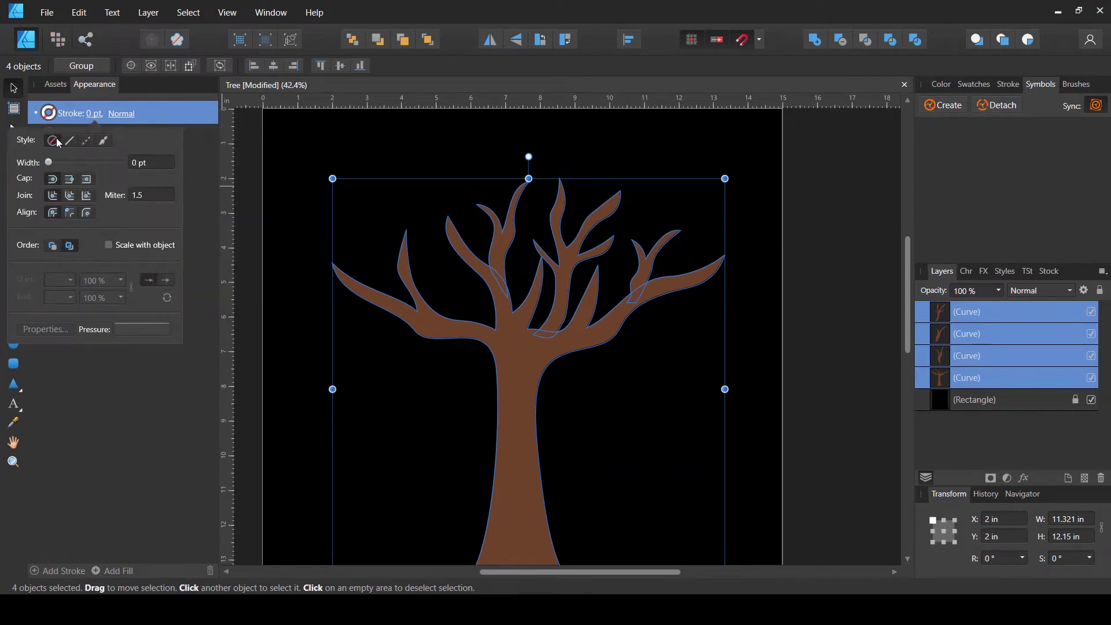
pyautogui.click(664, 432)
# Step: Select the whole tree, move it down the page to Y 5 in and shorten its height to 11.75 in
pyautogui.scroll(-2, 648, 392)
pyautogui.scroll(1, 630, 384)
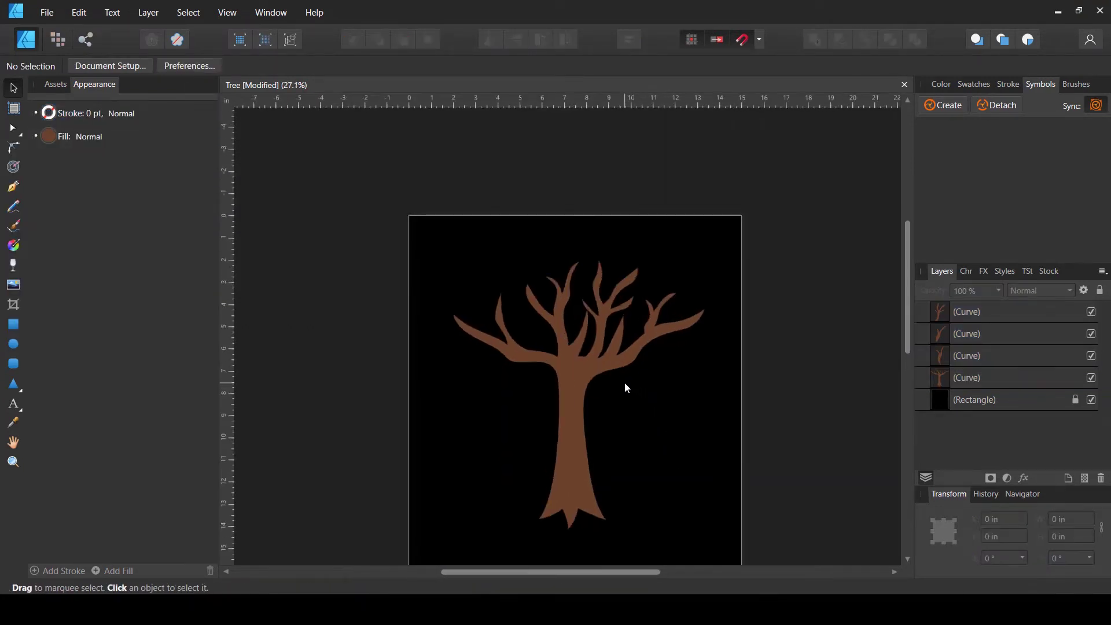
pyautogui.moveTo(608, 302); pyautogui.dragTo(437, 539)
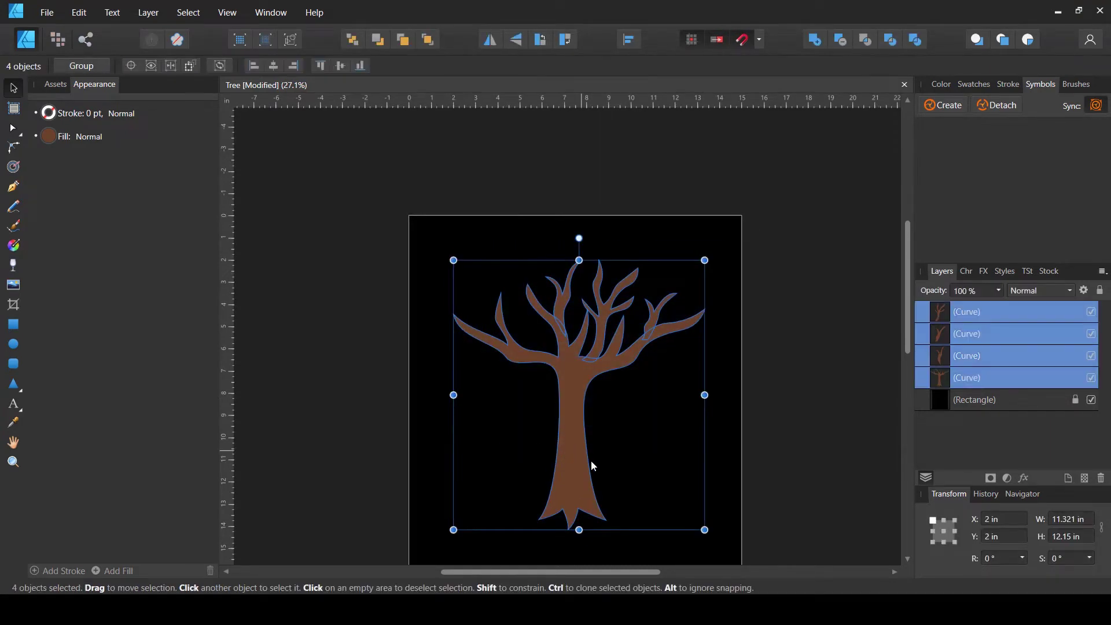
pyautogui.moveTo(585, 439); pyautogui.dragTo(544, 409)
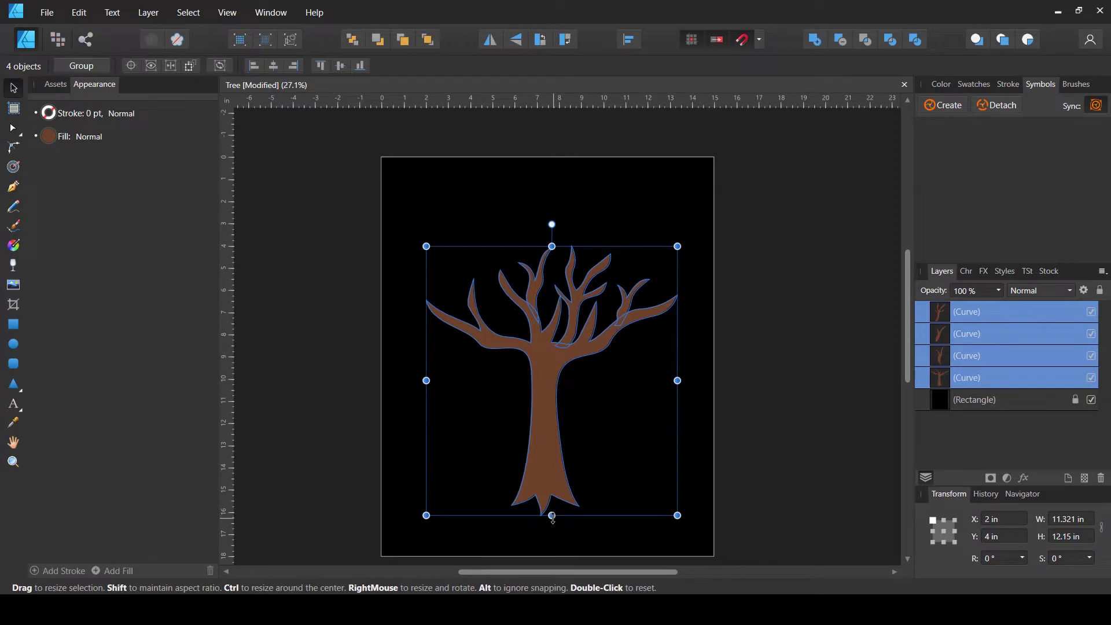
pyautogui.moveTo(553, 517)
pyautogui.mouseDown()
pyautogui.moveTo(557, 494)
pyautogui.moveTo(559, 508)
pyautogui.mouseUp()
pyautogui.moveTo(556, 457); pyautogui.dragTo(557, 428)
pyautogui.press('space')
pyautogui.moveTo(543, 377); pyautogui.dragTo(543, 395)
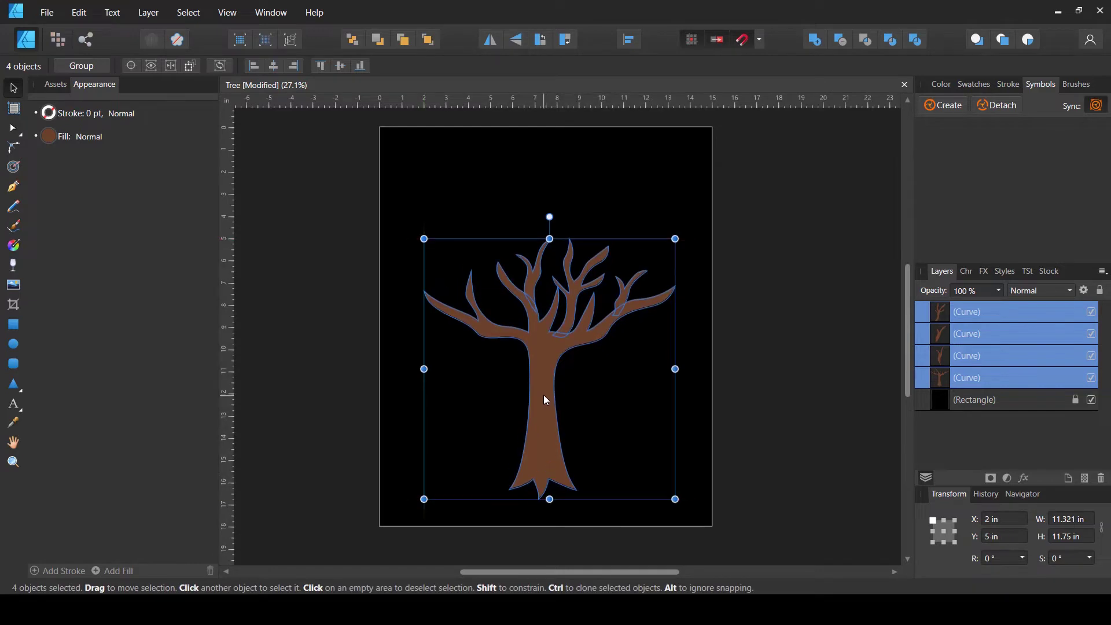
# Step: Shorten the trunk by moving its five root nodes straight up to Y 14.577 in, and deselect the curve
pyautogui.press('a')
pyautogui.click(475, 457)
pyautogui.moveTo(461, 449); pyautogui.dragTo(623, 527)
pyautogui.scroll(2, 572, 480)
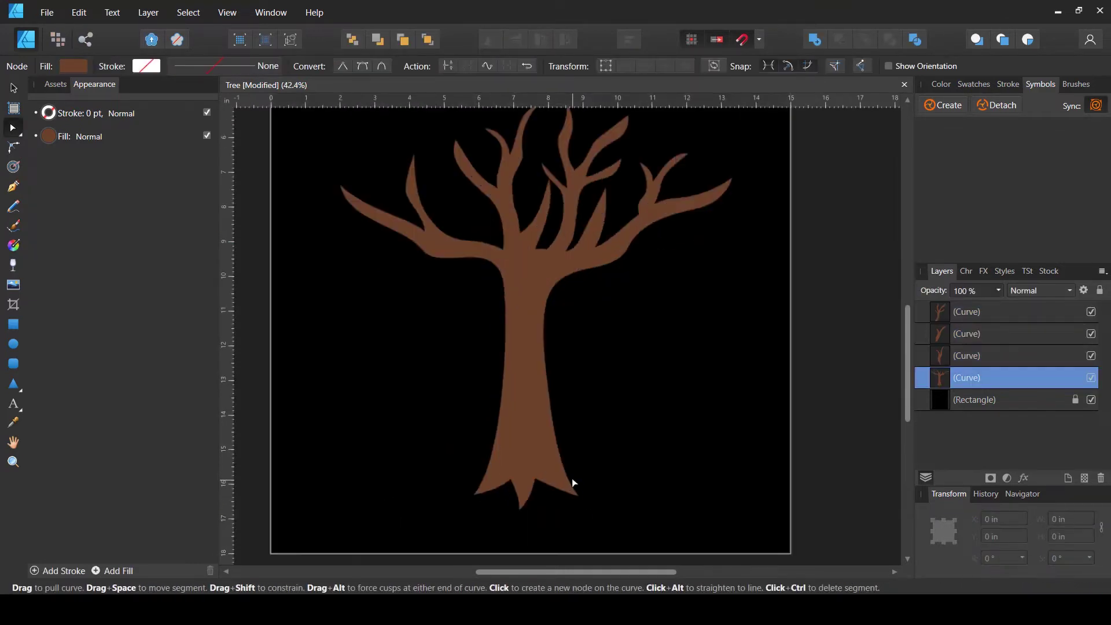
pyautogui.moveTo(431, 428); pyautogui.dragTo(599, 518)
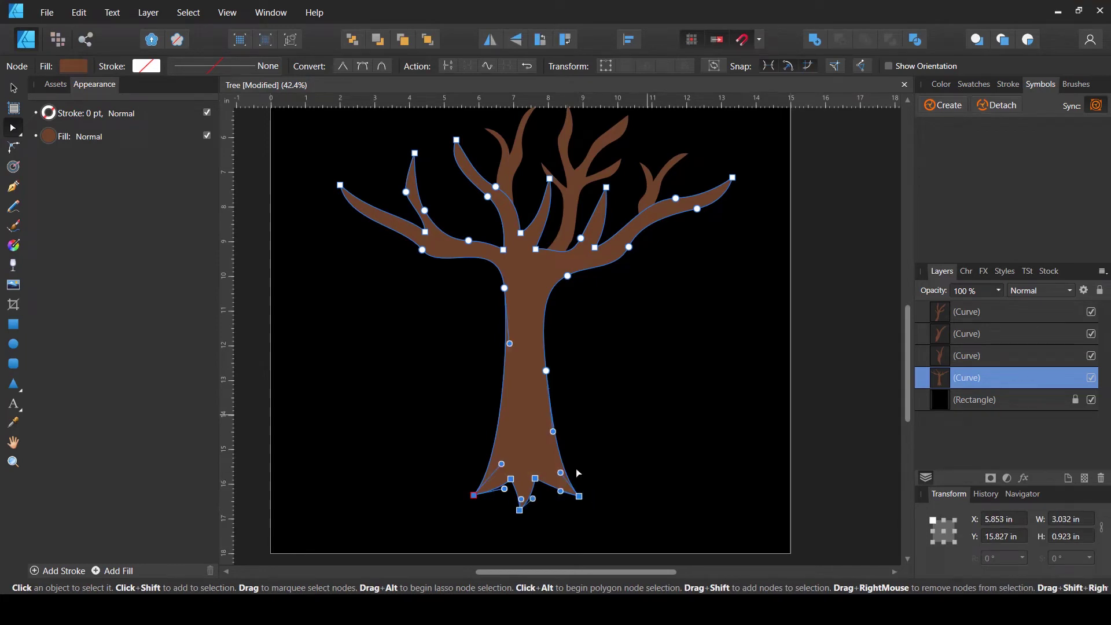
pyautogui.moveTo(578, 496); pyautogui.dragTo(579, 453)
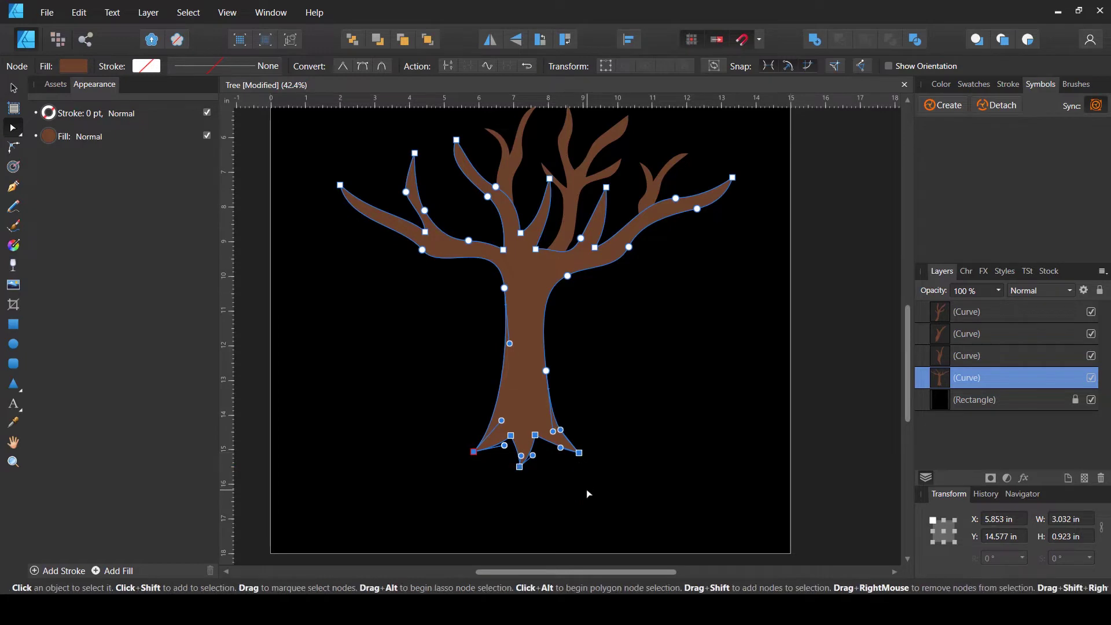
pyautogui.click(585, 489)
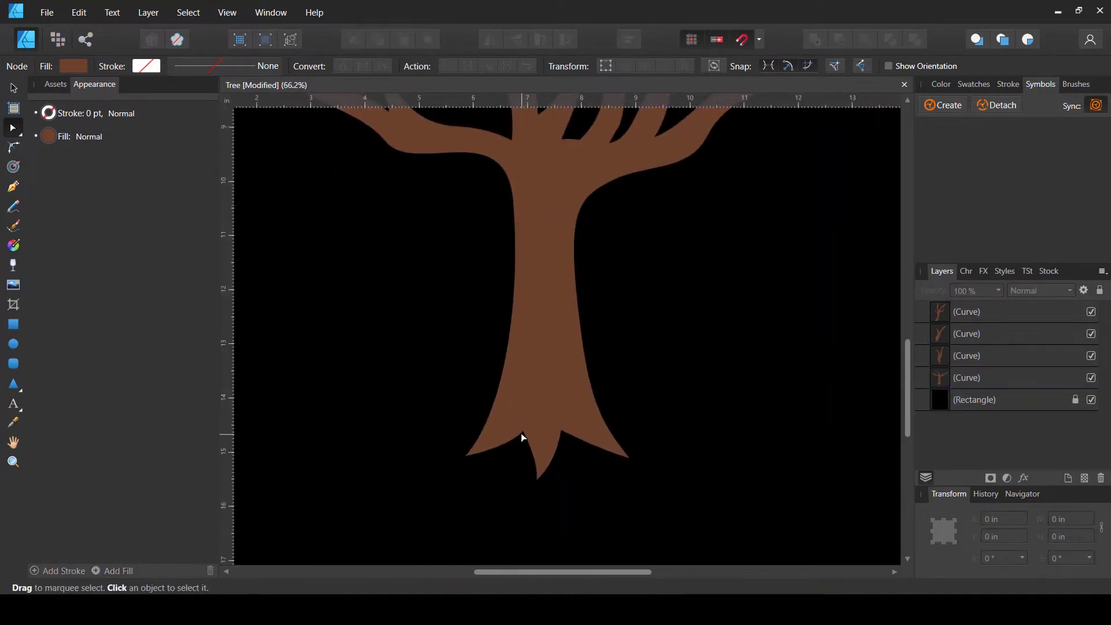
# Step: Flatten the roots by lowering both notches and moving the middle tip to X 7.275 in, Y 15.373 in
pyautogui.click(522, 433)
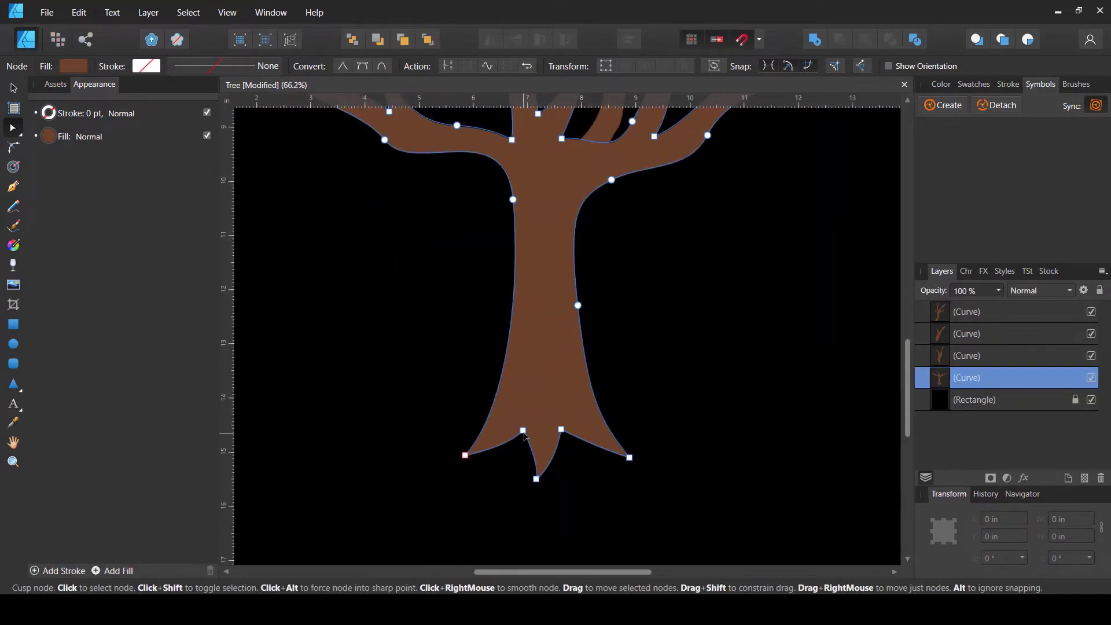
pyautogui.moveTo(523, 435); pyautogui.dragTo(541, 472)
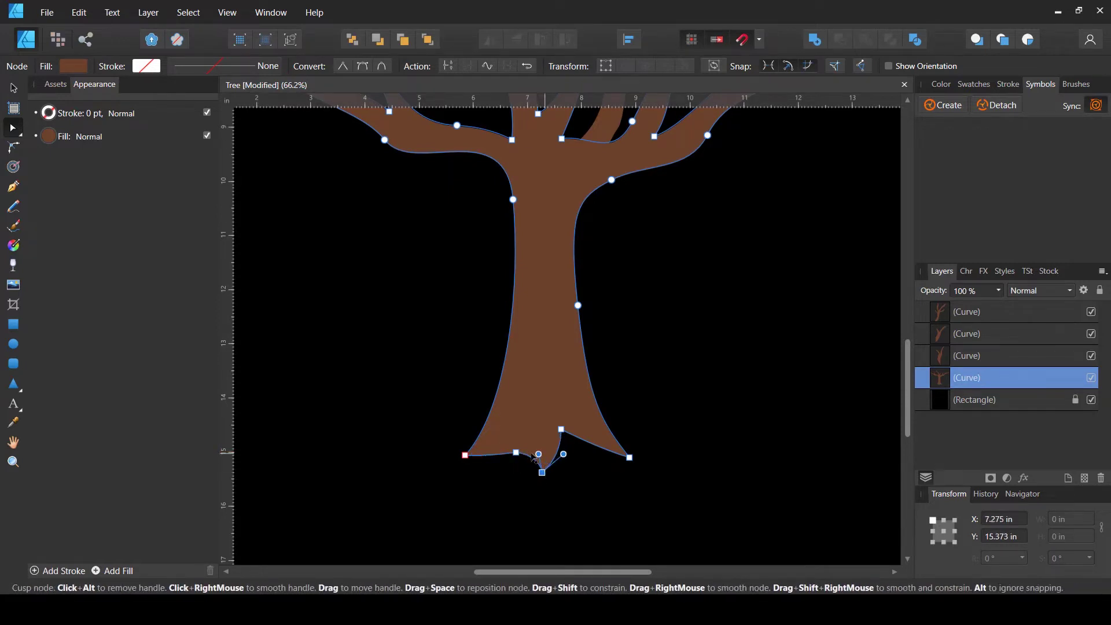
pyautogui.moveTo(561, 431); pyautogui.dragTo(578, 454)
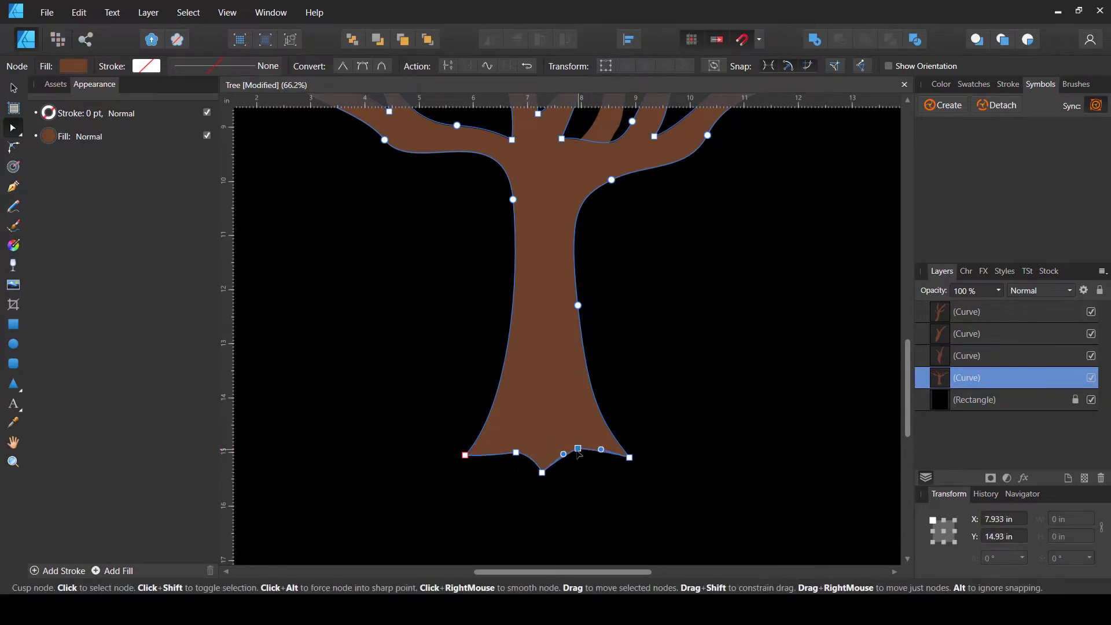
pyautogui.click(625, 512)
pyautogui.scroll(-3, 617, 501)
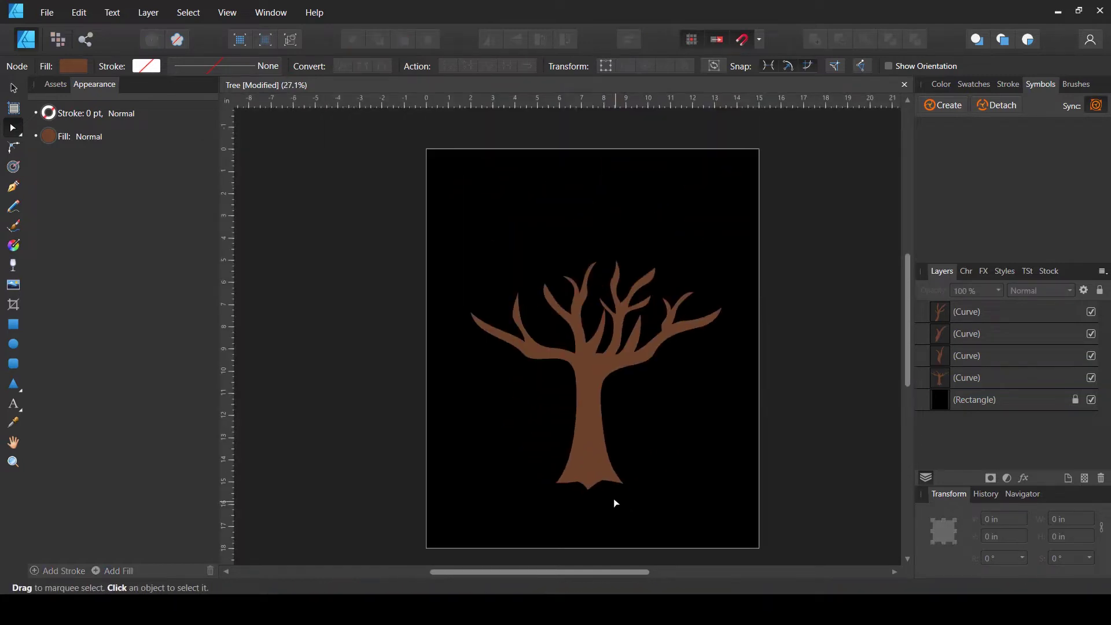
# Step: Select all four tree curves, merge them into a single shape with the Add operation and deselect it
pyautogui.scroll(1, 622, 486)
pyautogui.moveTo(673, 396); pyautogui.dragTo(609, 409)
pyautogui.click(13, 88)
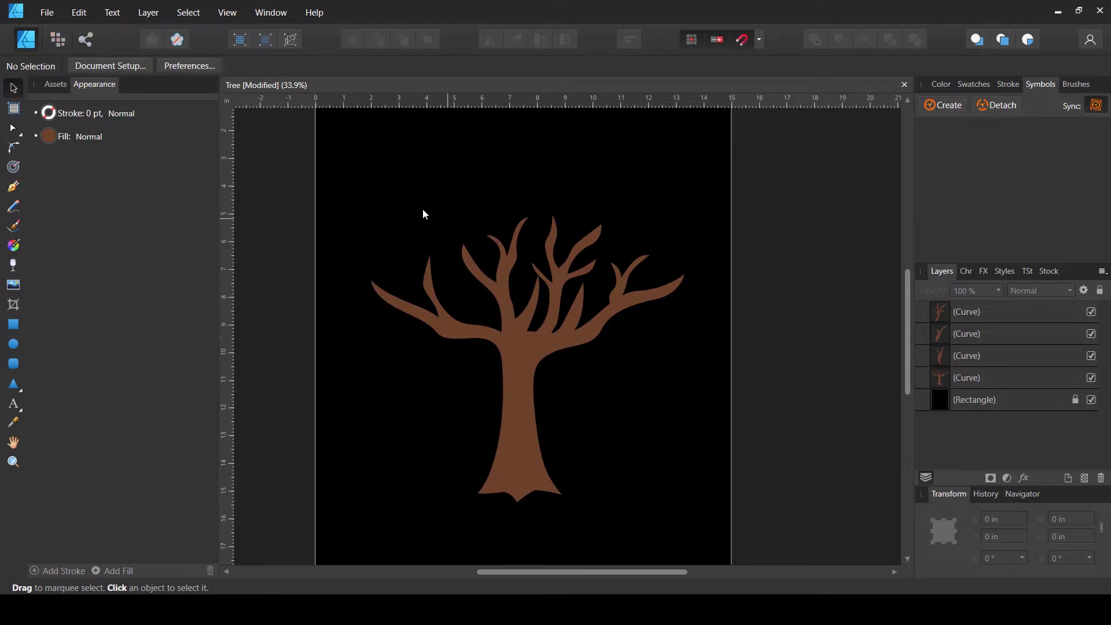
pyautogui.moveTo(354, 186); pyautogui.dragTo(786, 484)
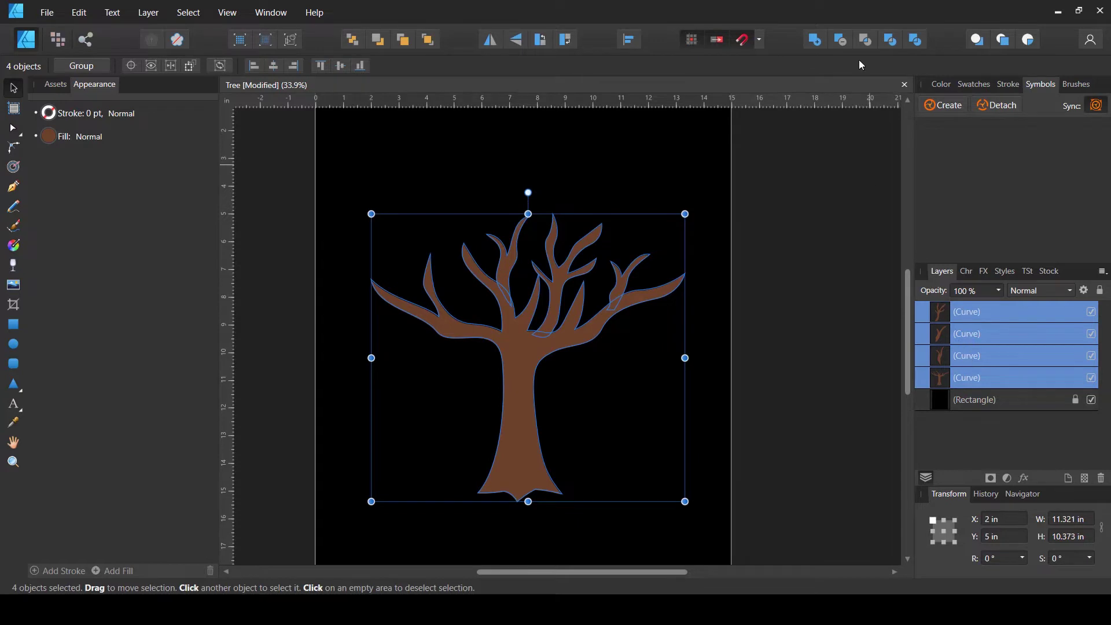
pyautogui.click(817, 47)
pyautogui.click(744, 283)
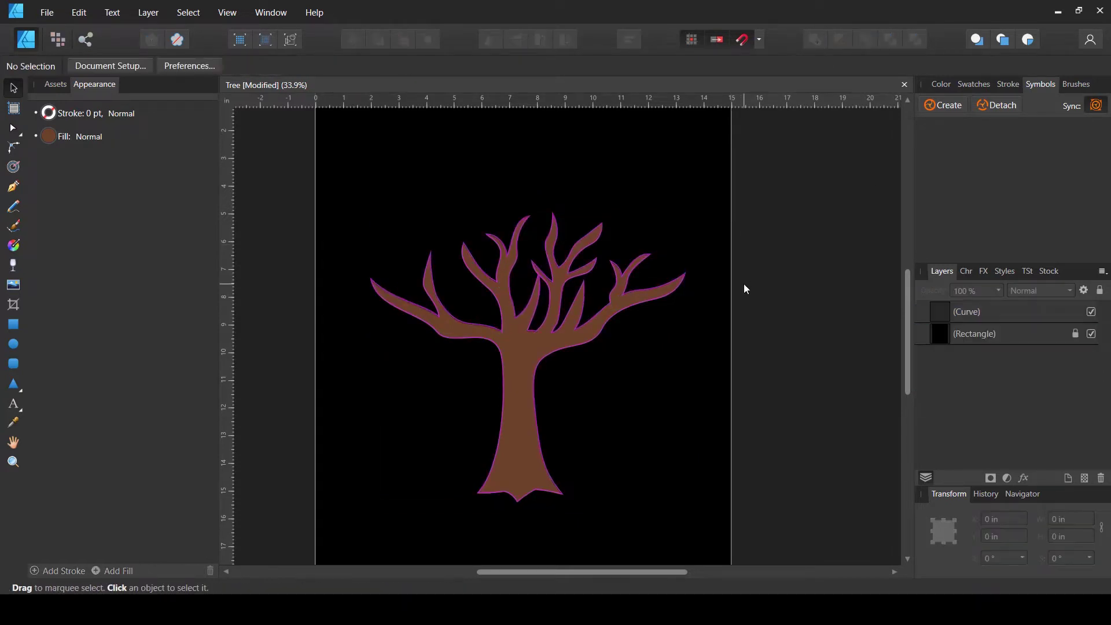
# Step: Centre the merged tree horizontally on the page at X 1.84 in, Y 4.813 in, and save the document
pyautogui.press('space')
pyautogui.moveTo(602, 312); pyautogui.dragTo(609, 319)
pyautogui.click(525, 356)
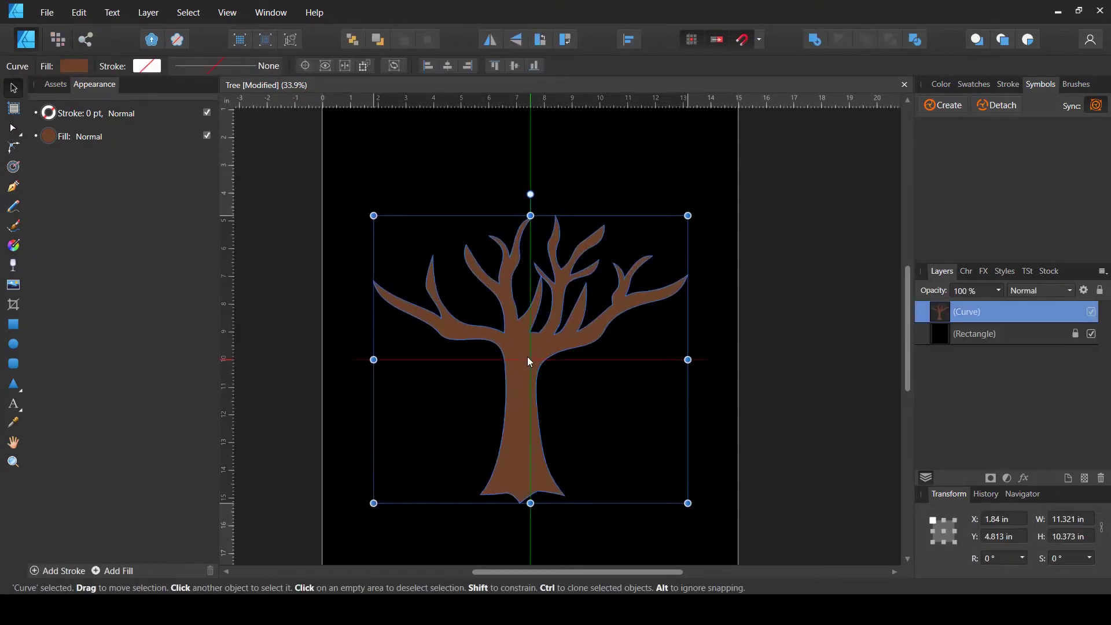
pyautogui.hotkey('ctrl', 's')
pyautogui.click(603, 410)
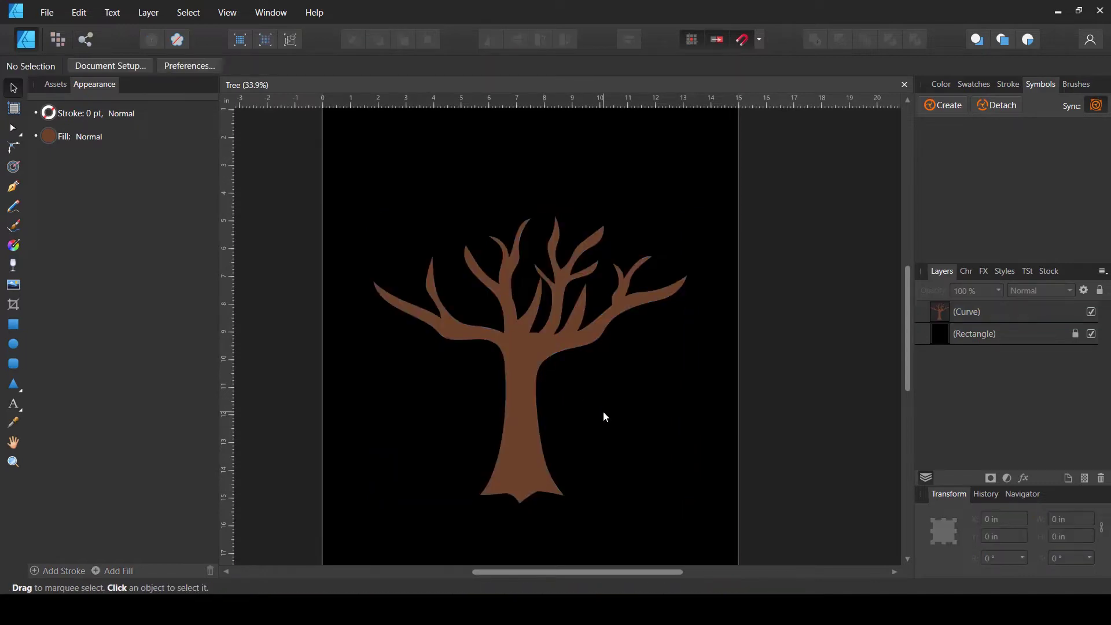
pyautogui.moveTo(603, 411); pyautogui.dragTo(588, 418)
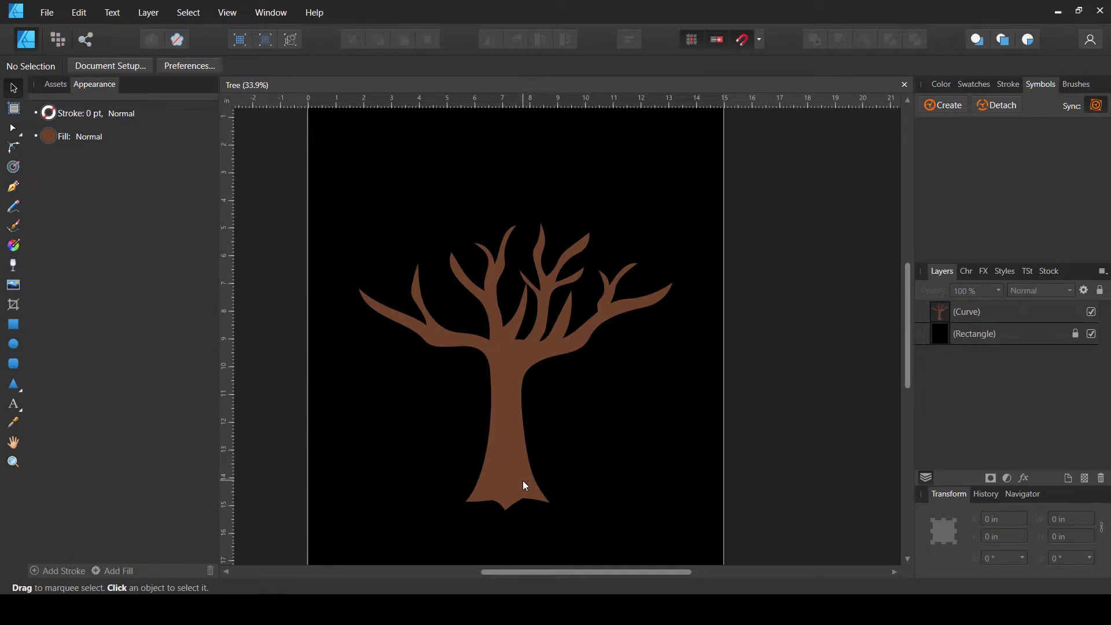
# Step: Draw a closed, narrow wavy shading shape about 0.75 in wide and 4.77 in tall along the trunk's left side with the Pen tool
pyautogui.scroll(4, 523, 477)
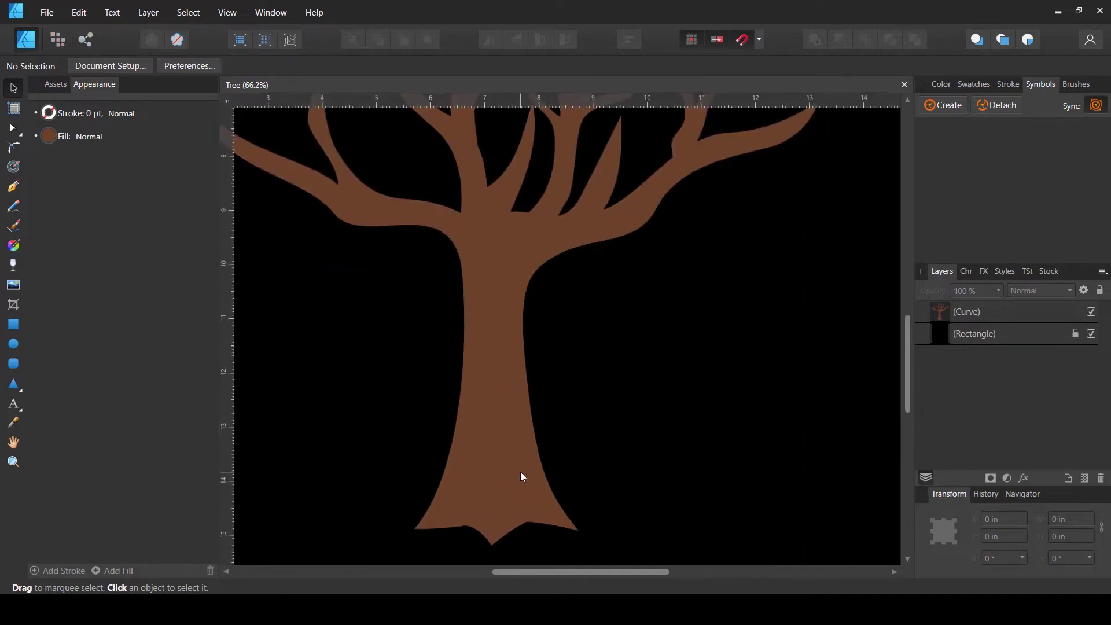
pyautogui.click(12, 186)
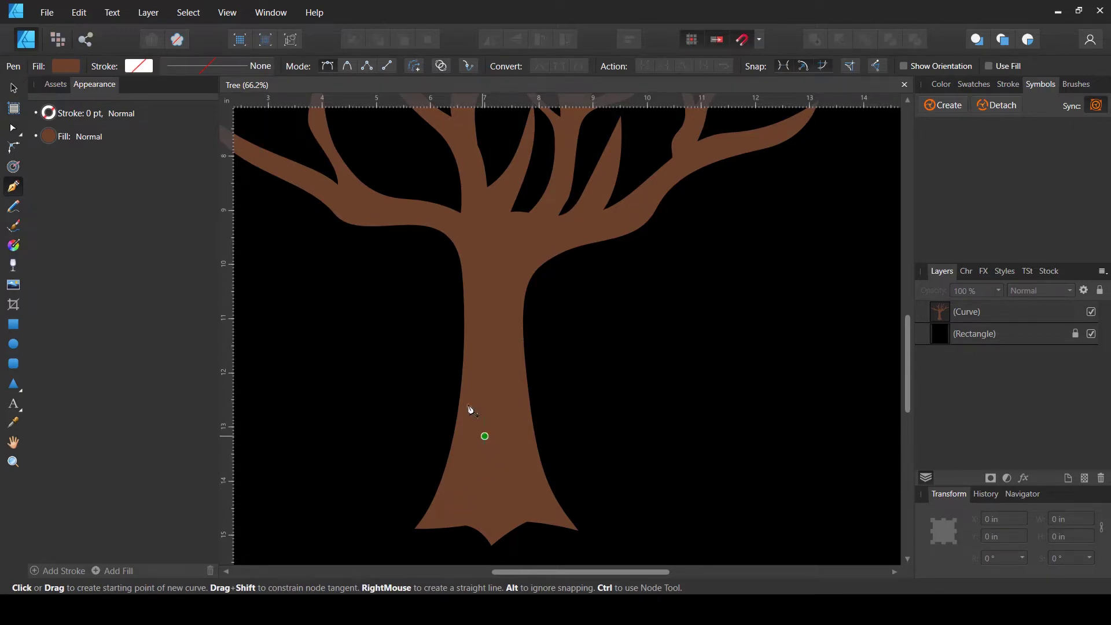
pyautogui.moveTo(444, 508); pyautogui.dragTo(461, 486)
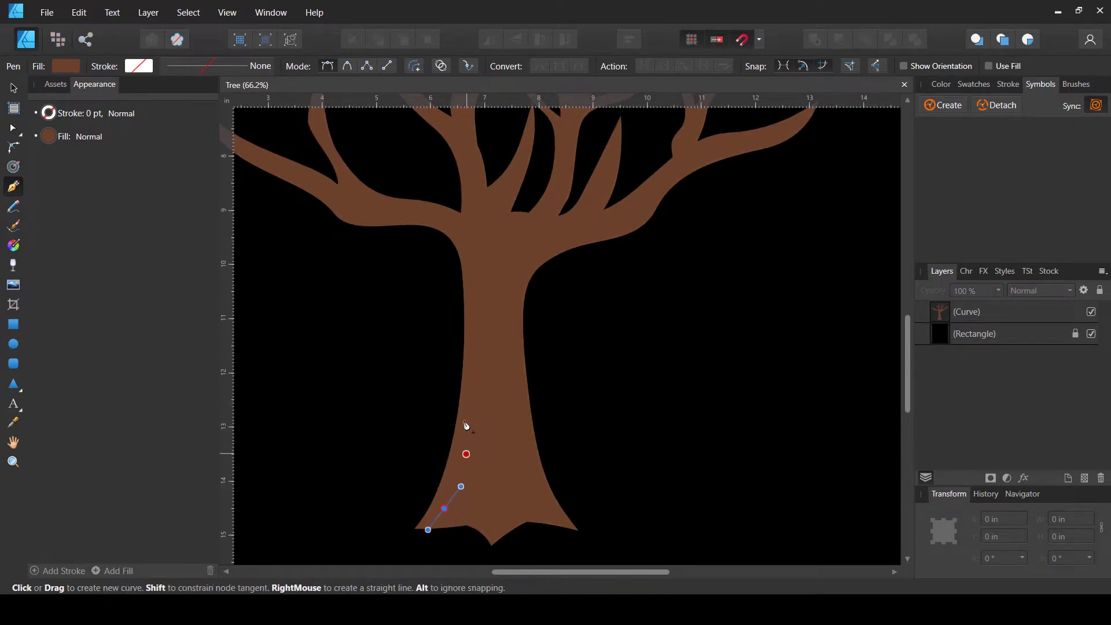
pyautogui.moveTo(465, 419); pyautogui.dragTo(482, 395)
pyautogui.click(469, 315)
pyautogui.click(476, 250)
pyautogui.moveTo(464, 459); pyautogui.dragTo(457, 486)
pyautogui.click(446, 519)
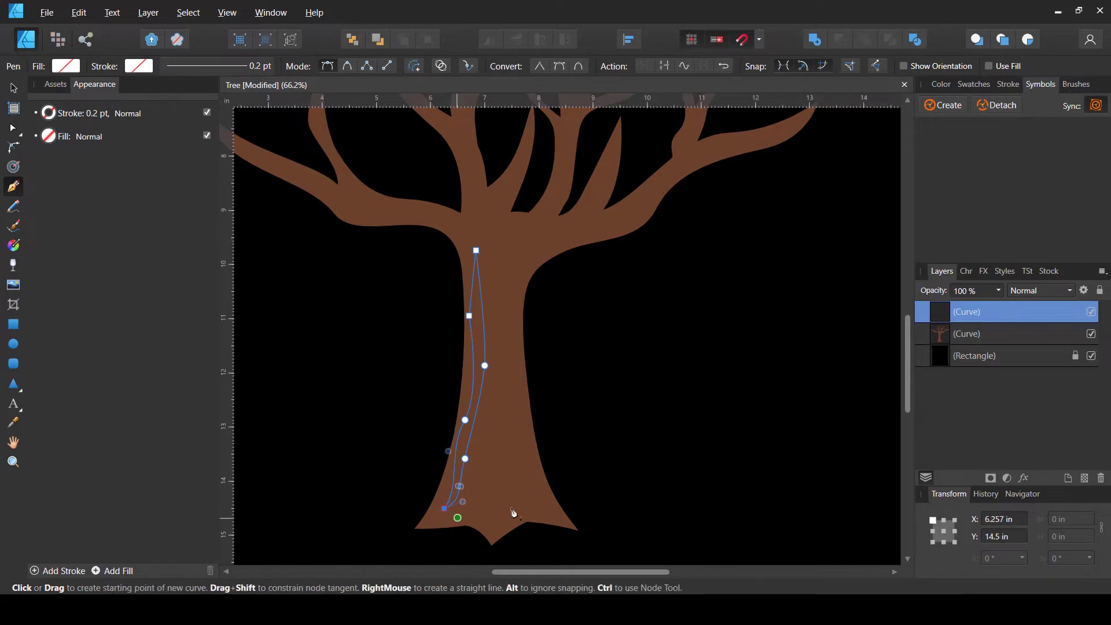
# Step: Set the stroke style of the trunk's shading shape to none
pyautogui.press('i')
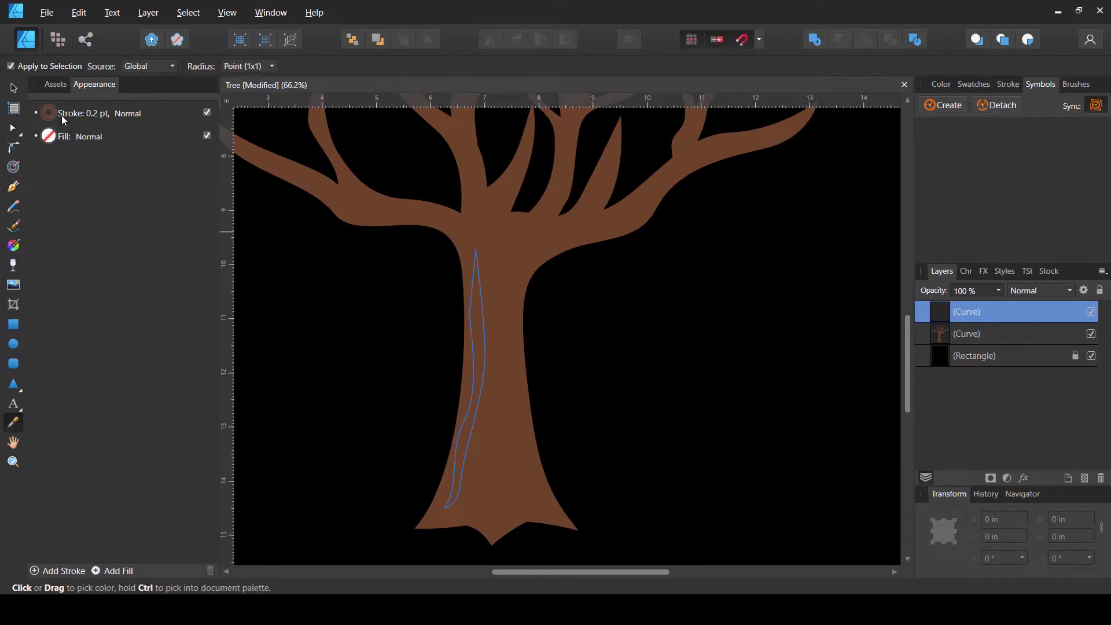
pyautogui.click(97, 120)
pyautogui.click(55, 140)
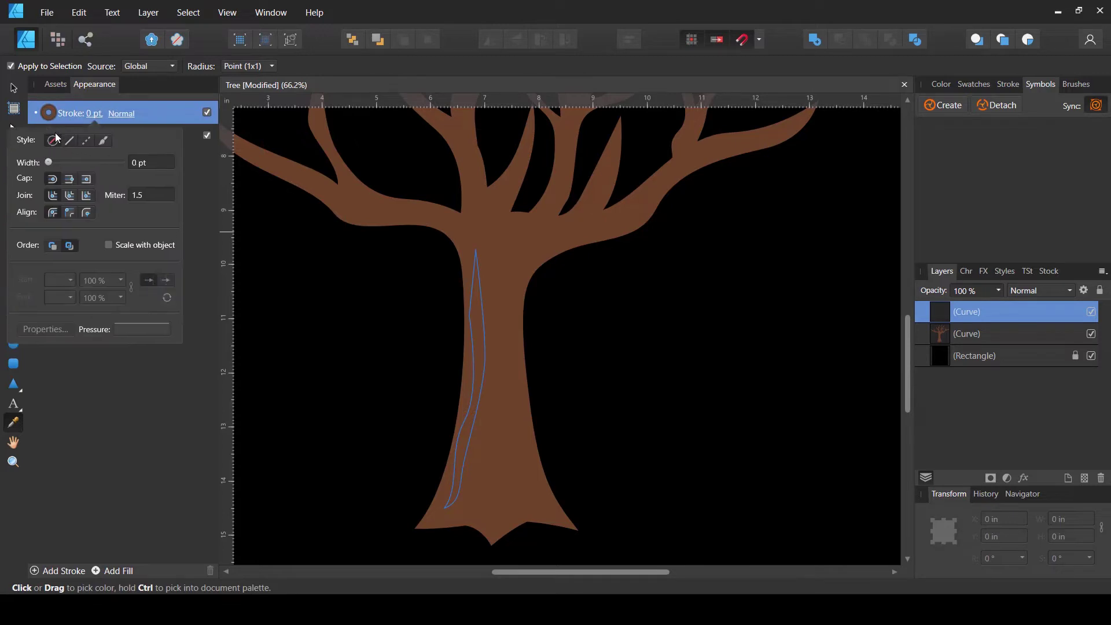
# Step: Fill the trunk's shading shape with the sampled brown and darken it to a lightness of 26
pyautogui.click(11, 88)
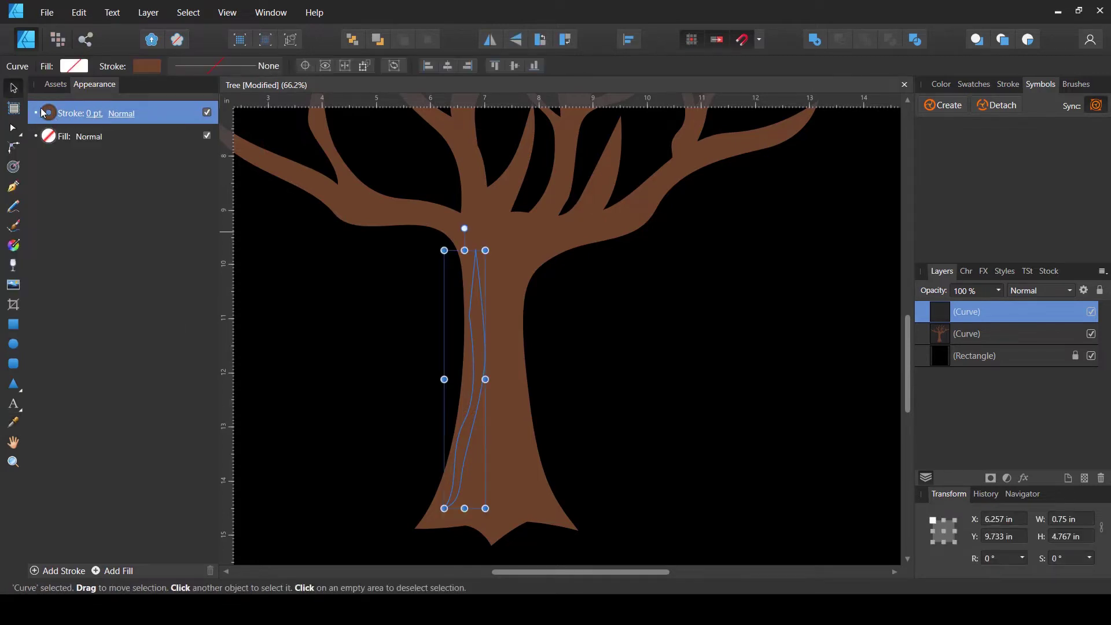
pyautogui.click(73, 66)
pyautogui.moveTo(206, 95); pyautogui.dragTo(523, 251)
pyautogui.click(213, 94)
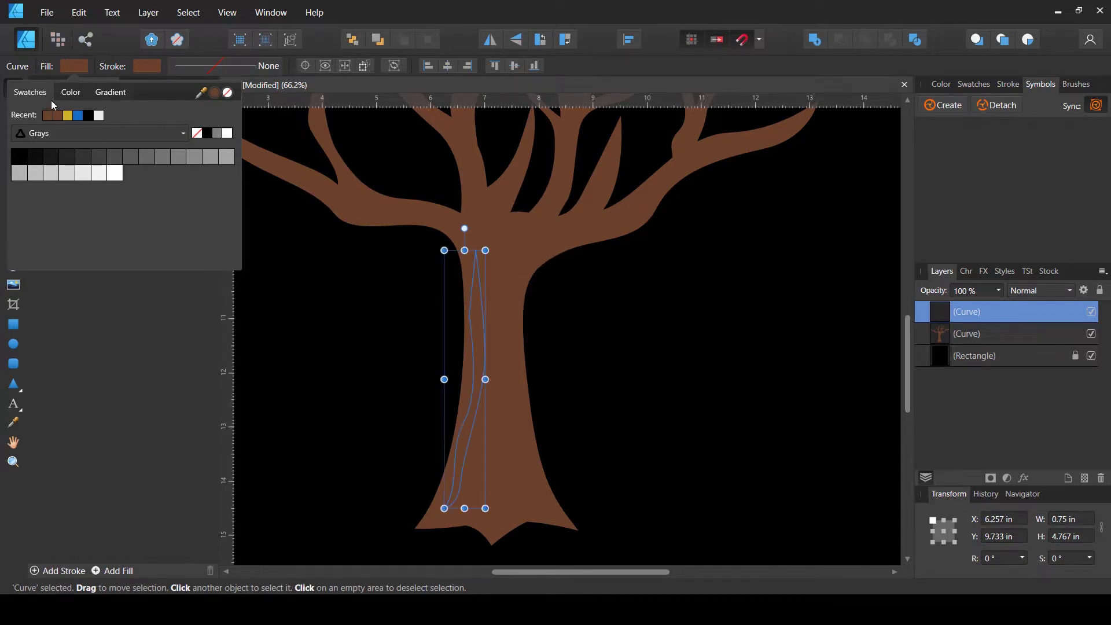
pyautogui.click(71, 91)
pyautogui.moveTo(85, 172); pyautogui.dragTo(78, 175)
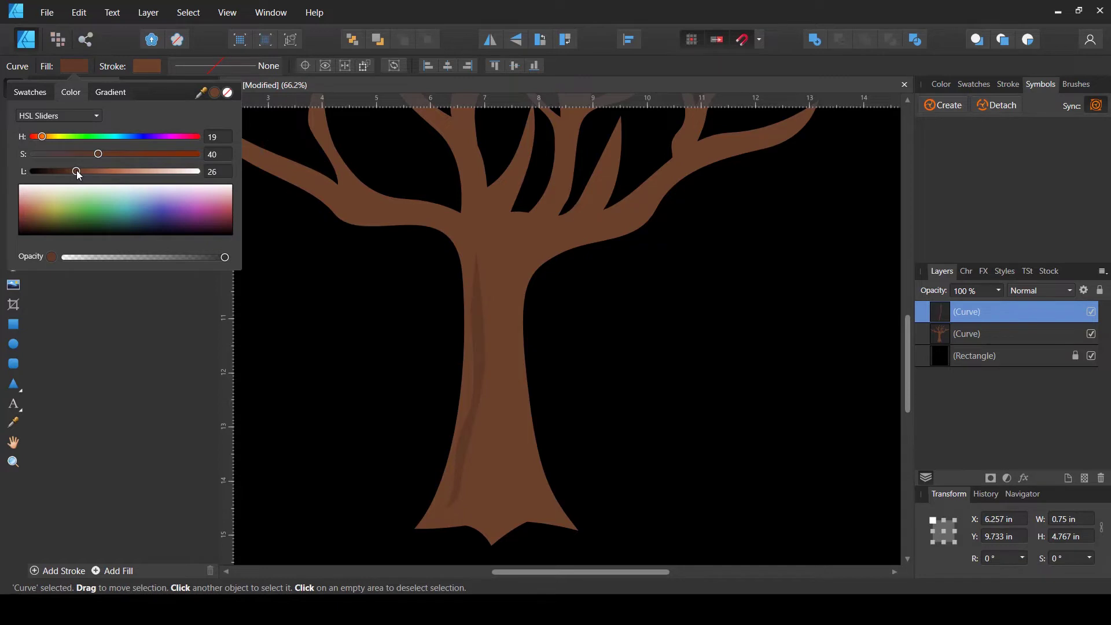
# Step: Draw a closed, curved shading shape along the underside of the large right branch where it joins the trunk
pyautogui.click(13, 186)
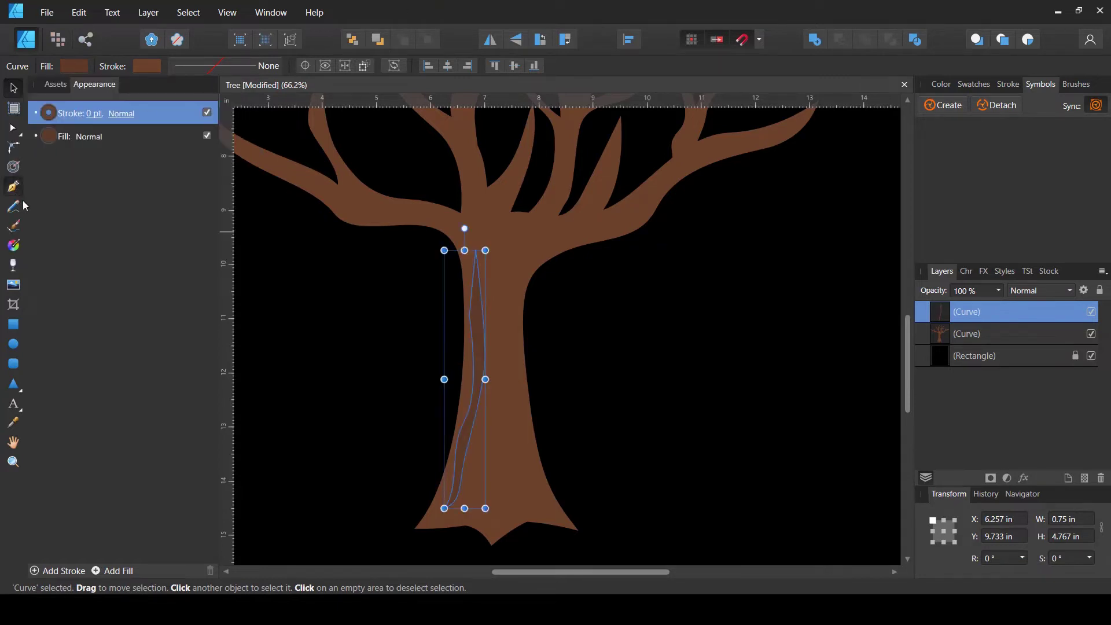
pyautogui.moveTo(521, 280); pyautogui.dragTo(506, 315)
pyautogui.click(607, 273)
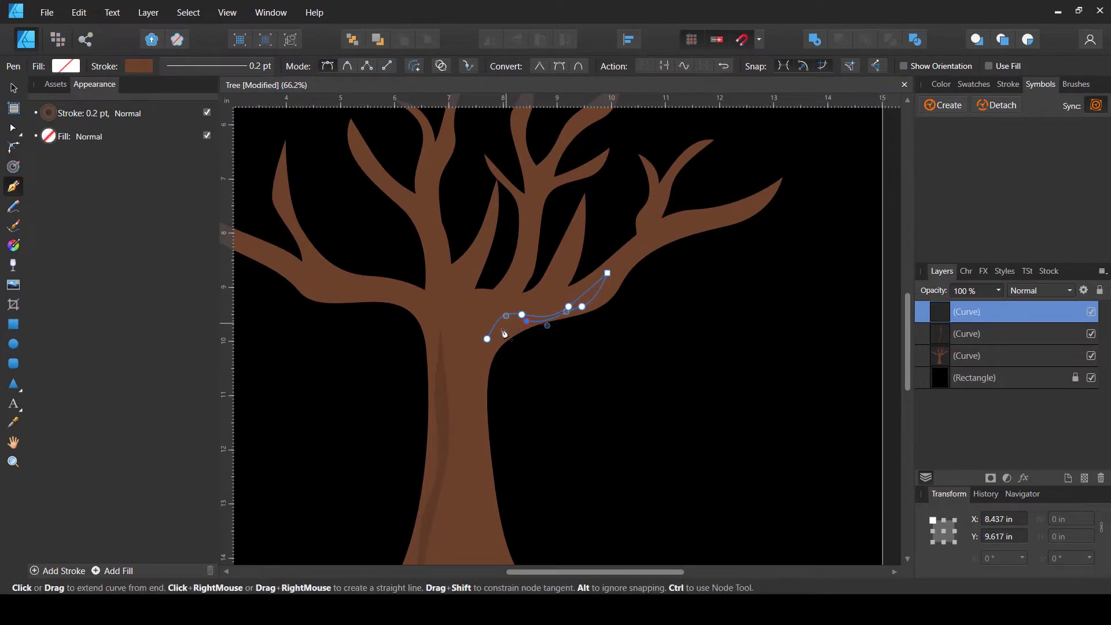
pyautogui.click(477, 347)
# Step: Remove the stroke from the right branch's shading shape by setting its style to none
pyautogui.press('i')
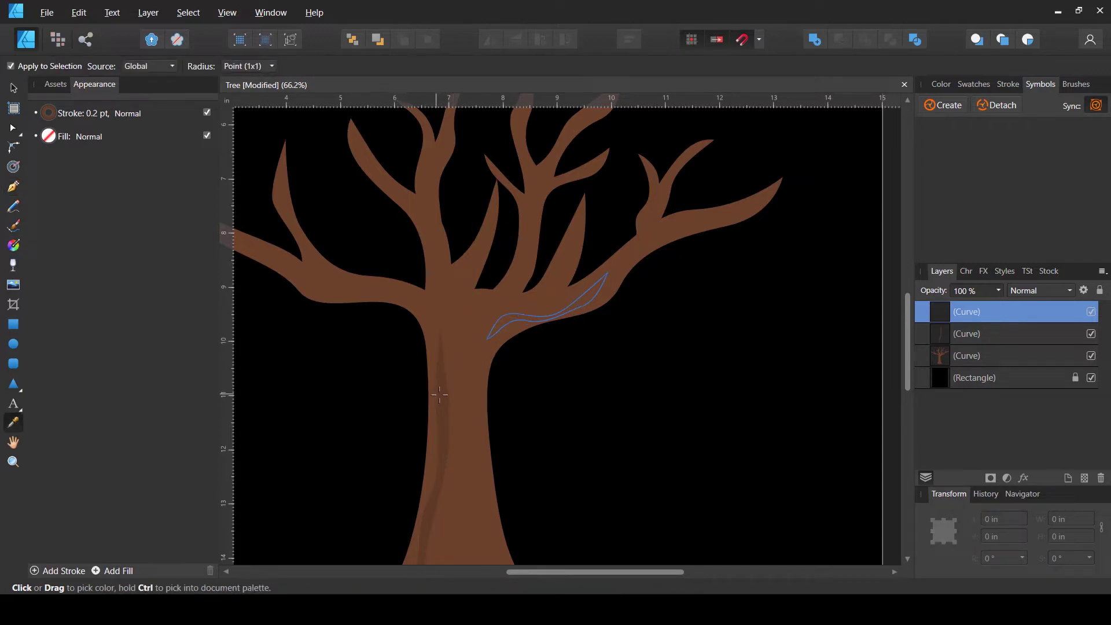
pyautogui.press('p')
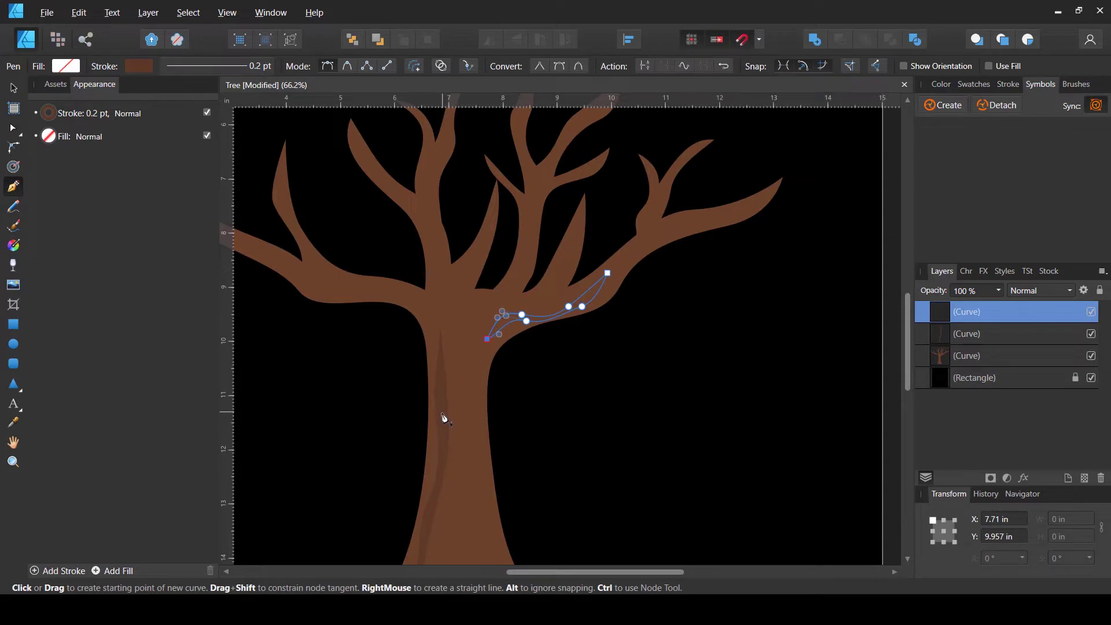
pyautogui.press('i')
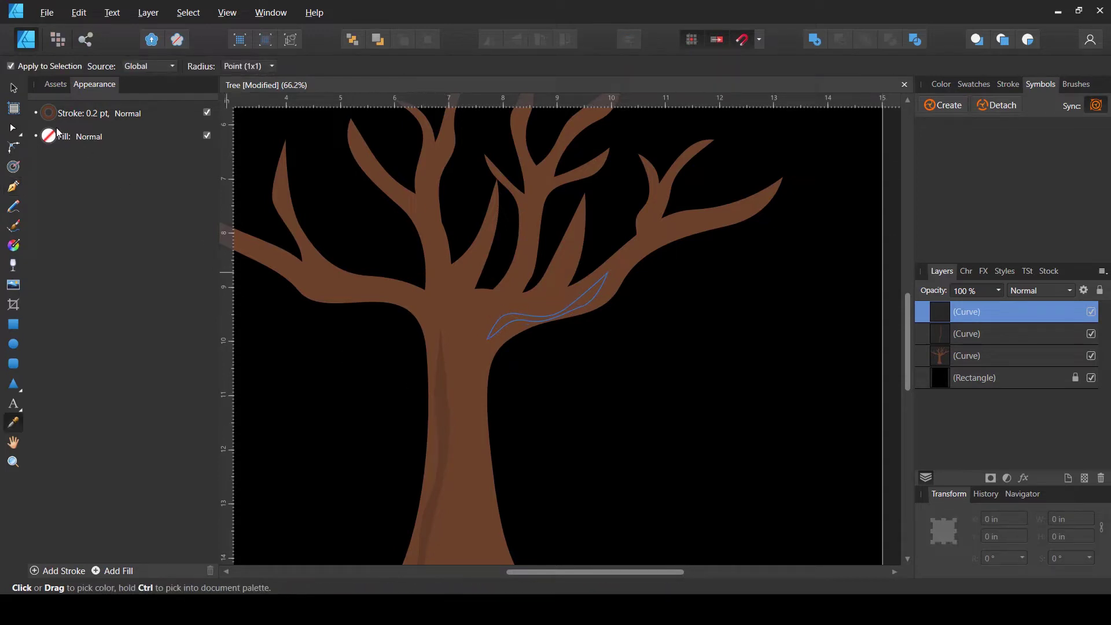
pyautogui.click(97, 114)
pyautogui.click(55, 141)
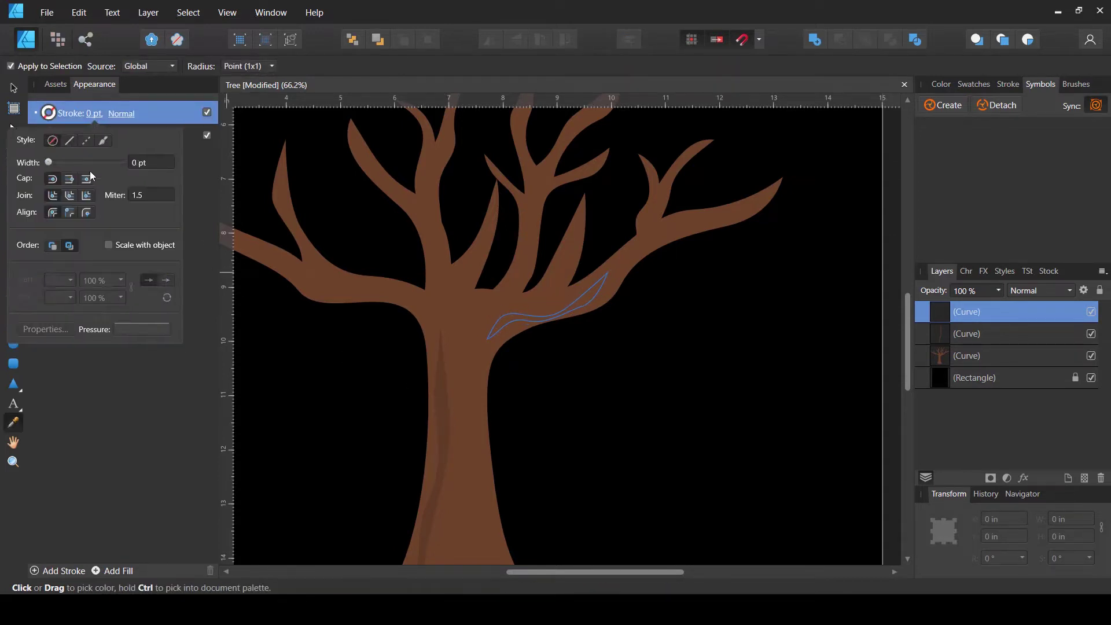
# Step: Fill the right branch's shading shape with the dark brown sampled from the trunk's shading
pyautogui.click(69, 139)
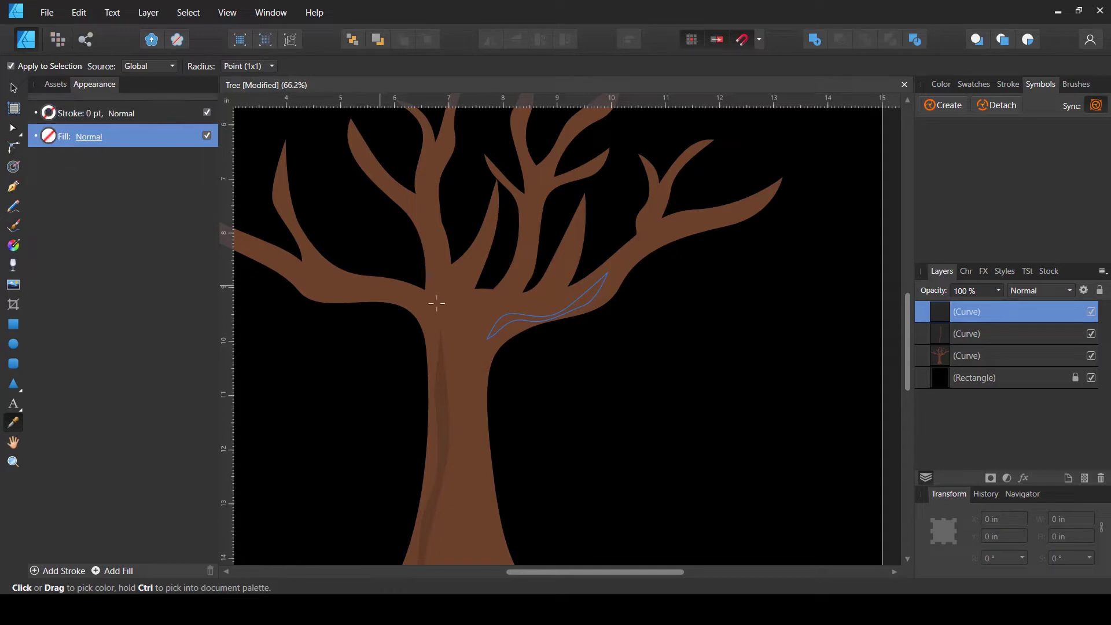
pyautogui.press('p')
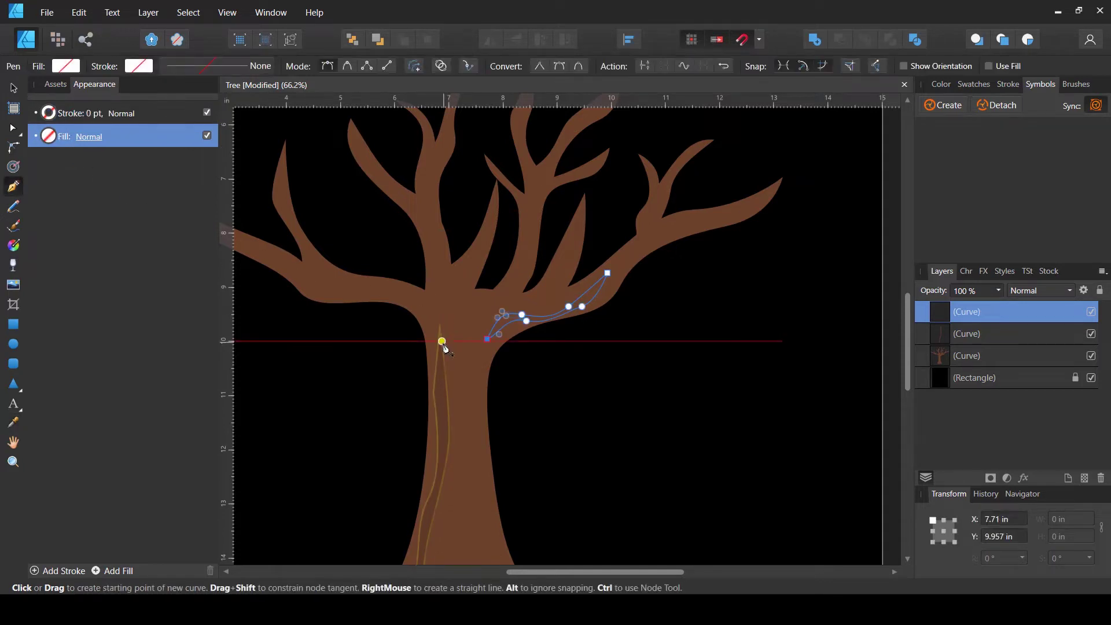
pyautogui.press('j')
pyautogui.press('i')
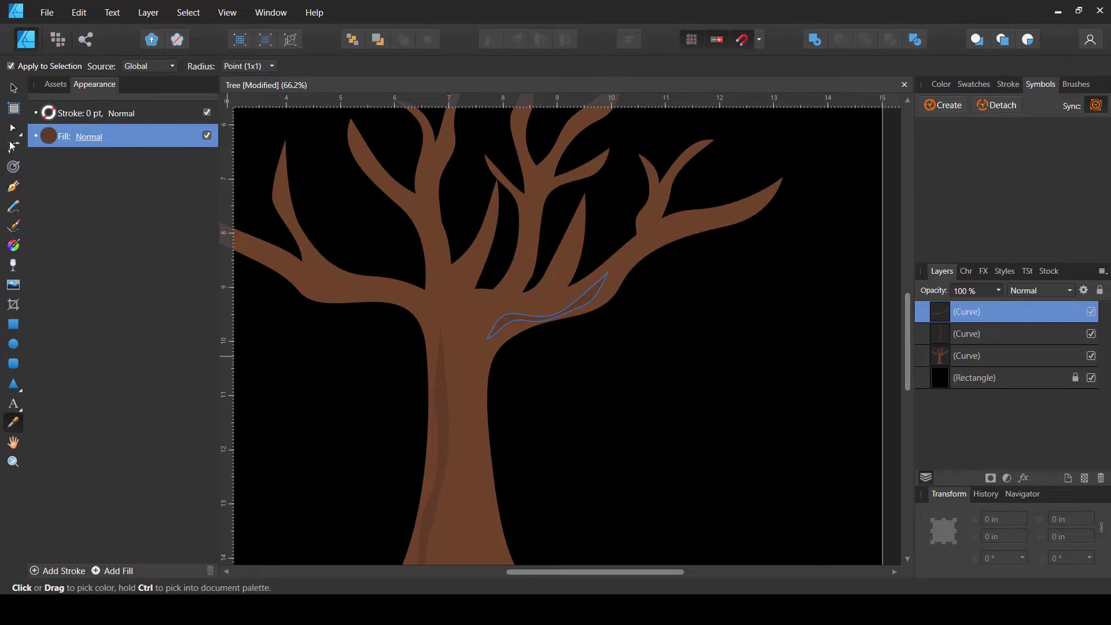
# Step: Draw a closed, curved shading shape along the large left branch, from near its tip toward the trunk
pyautogui.click(14, 186)
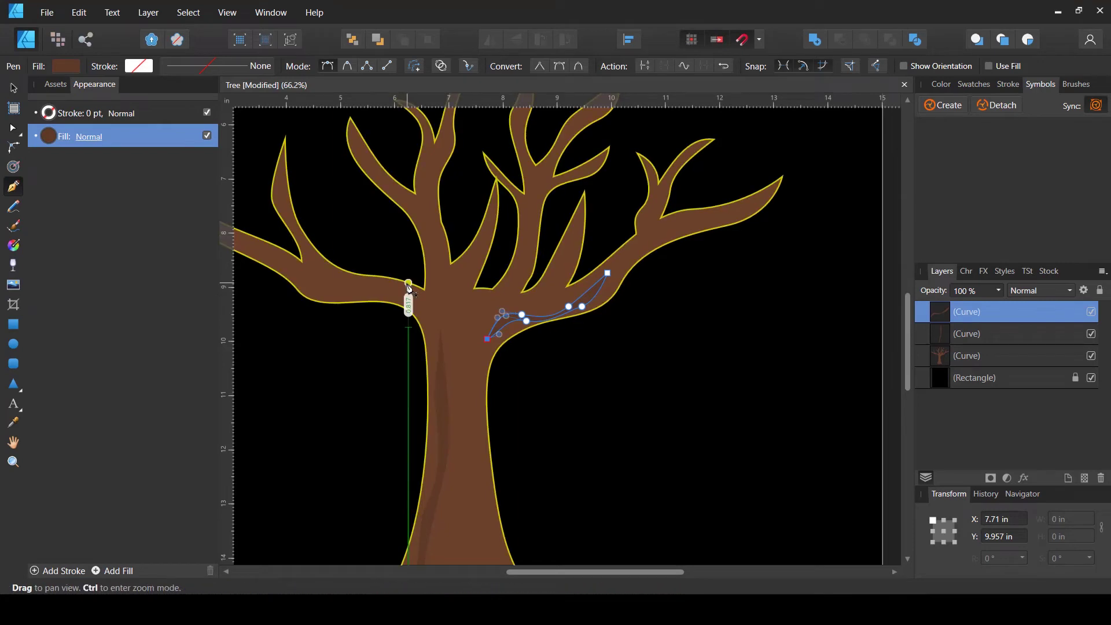
pyautogui.moveTo(408, 289); pyautogui.dragTo(517, 329)
pyautogui.scroll(1, 456, 325)
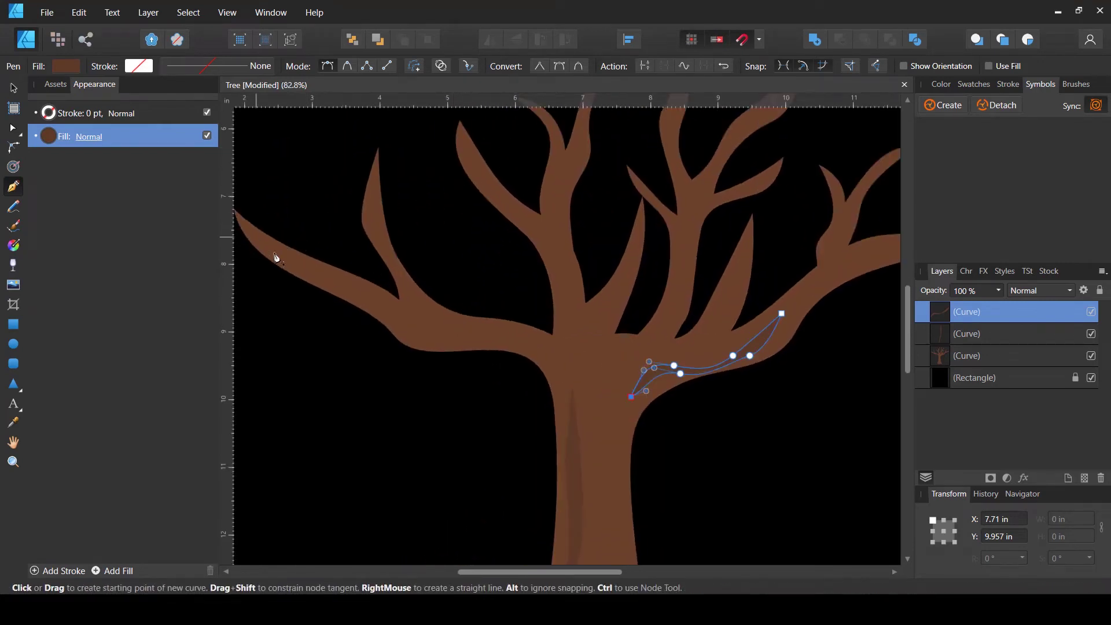
pyautogui.moveTo(287, 260); pyautogui.dragTo(307, 270)
pyautogui.moveTo(374, 305); pyautogui.dragTo(485, 325)
pyautogui.moveTo(414, 320); pyautogui.dragTo(388, 318)
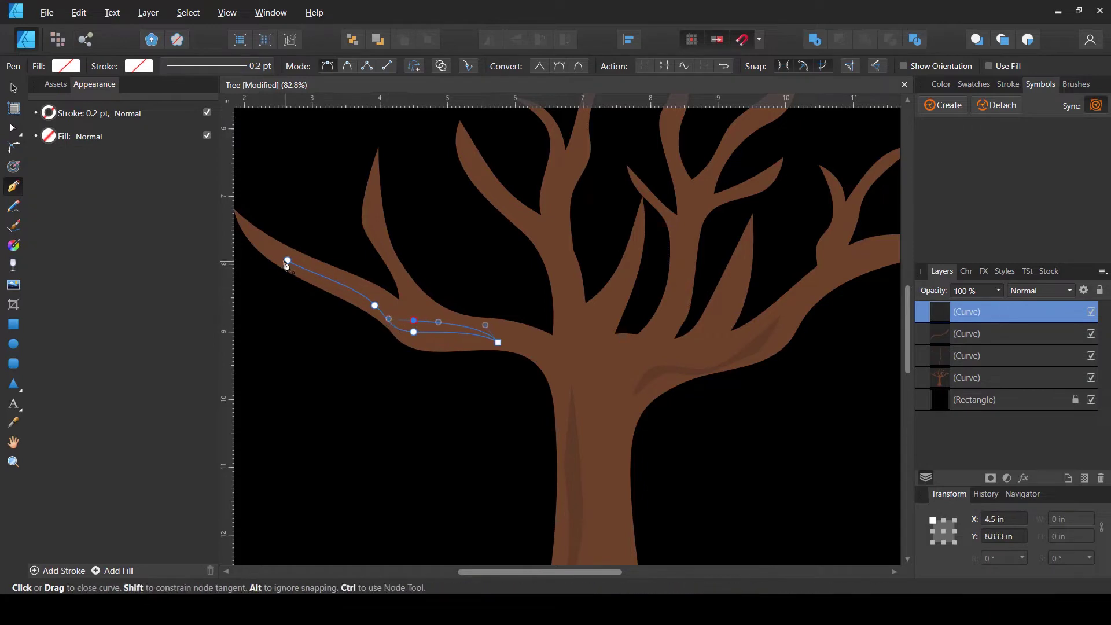
pyautogui.hscroll(-2, 253, 248)
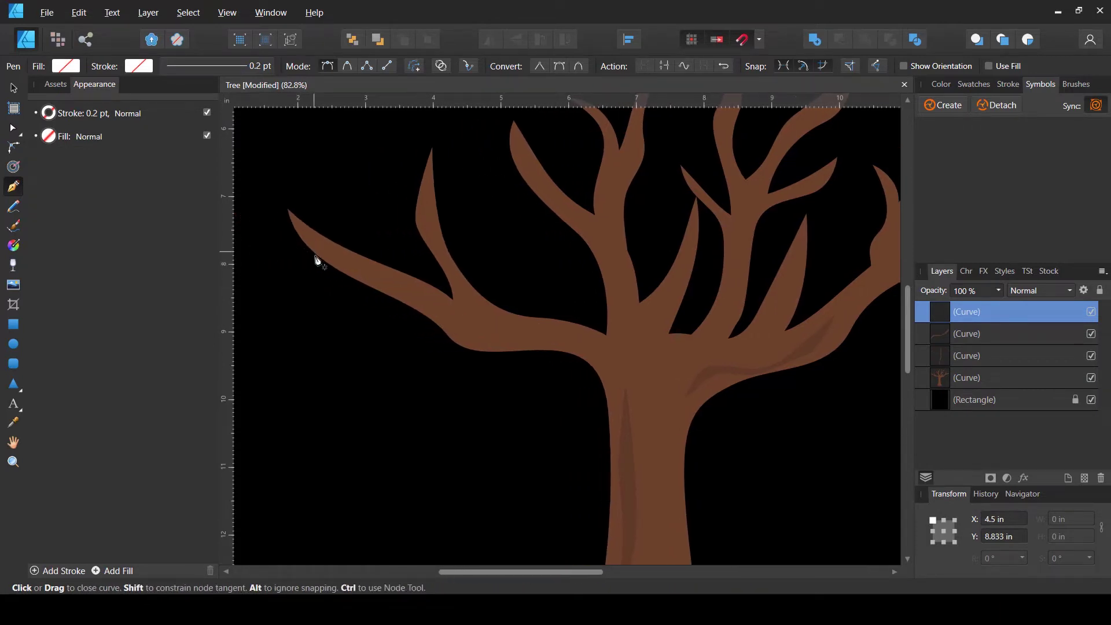
# Step: Adjust the outer end of the left branch's shading shape and fill it with the dark brown sampled from the trunk's shading
pyautogui.press('a')
pyautogui.moveTo(369, 269); pyautogui.dragTo(408, 266)
pyautogui.scroll(-1, 503, 317)
pyautogui.hscroll(2, 502, 317)
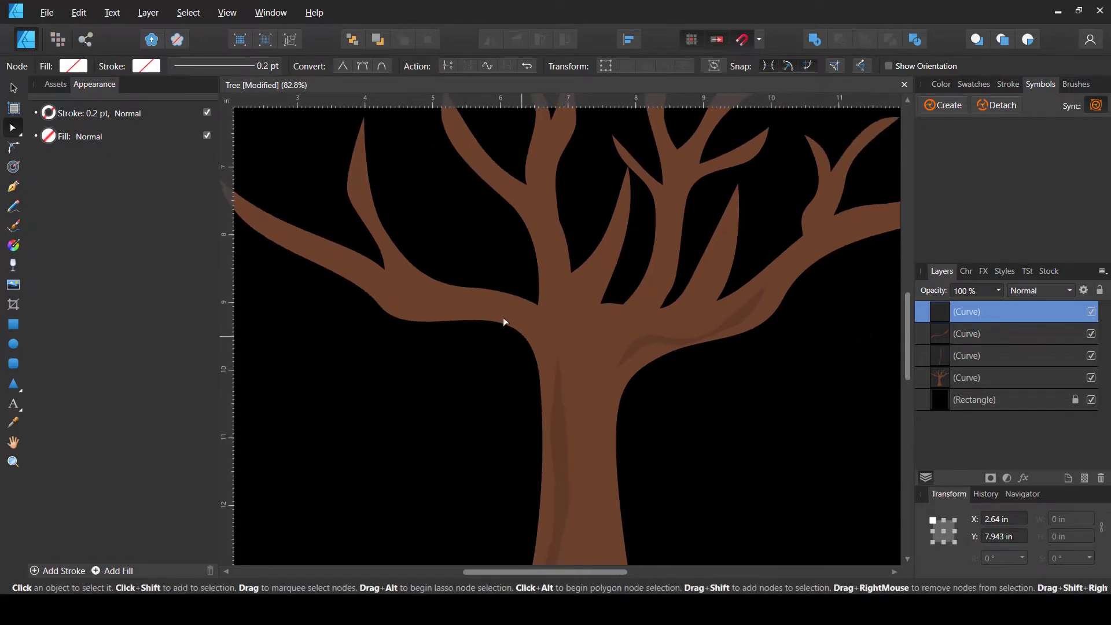
pyautogui.press('i')
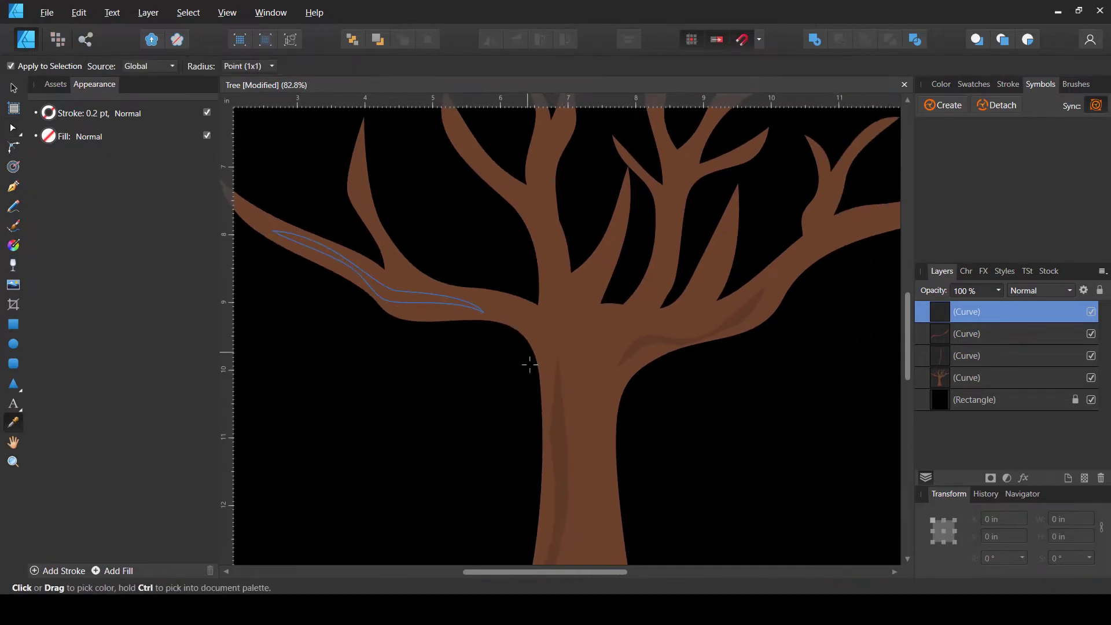
pyautogui.click(557, 393)
# Step: Draw a narrow, closed, curved shading shape along the right side of the lower trunk
pyautogui.click(13, 186)
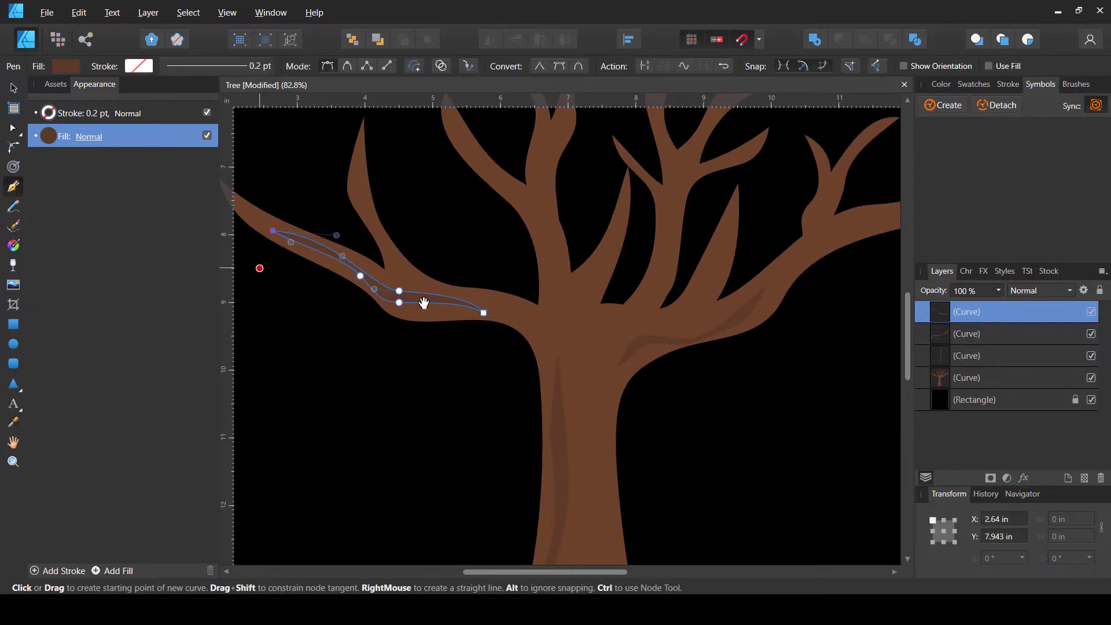
pyautogui.scroll(-5, 513, 449)
pyautogui.hscroll(3, 513, 449)
pyautogui.moveTo(509, 452); pyautogui.dragTo(483, 396)
pyautogui.moveTo(485, 324); pyautogui.dragTo(486, 299)
pyautogui.click(479, 269)
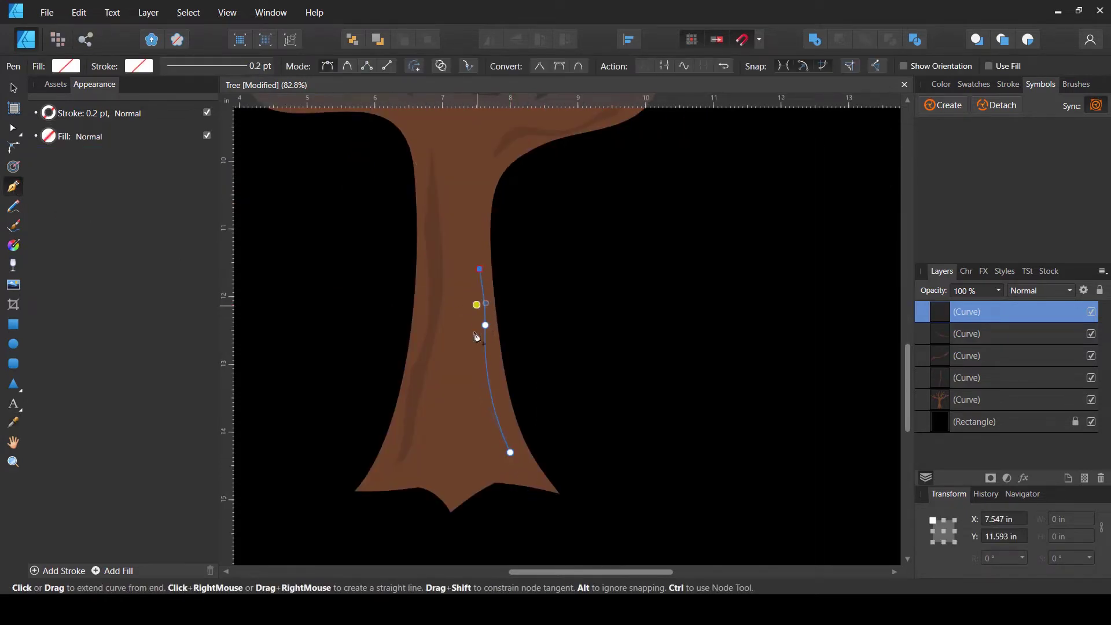
pyautogui.moveTo(510, 452); pyautogui.dragTo(558, 495)
# Step: Fill the lower trunk's right shading shape with the dark brown sampled from the trunk's left shading
pyautogui.press('i')
pyautogui.click(398, 408)
pyautogui.scroll(-5, 449, 301)
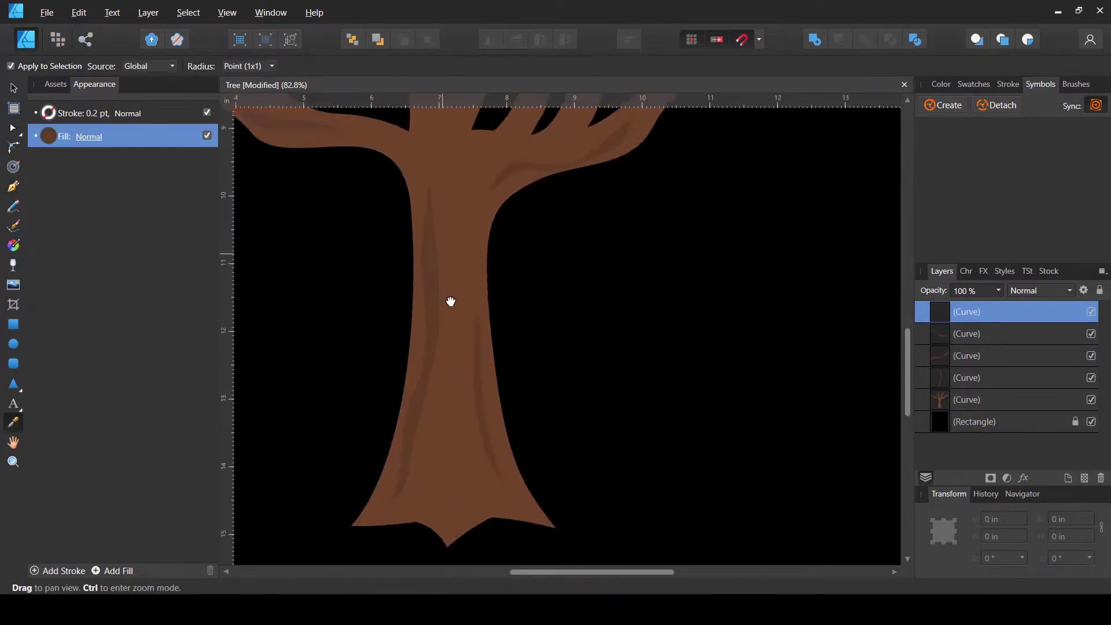
pyautogui.scroll(4, 486, 235)
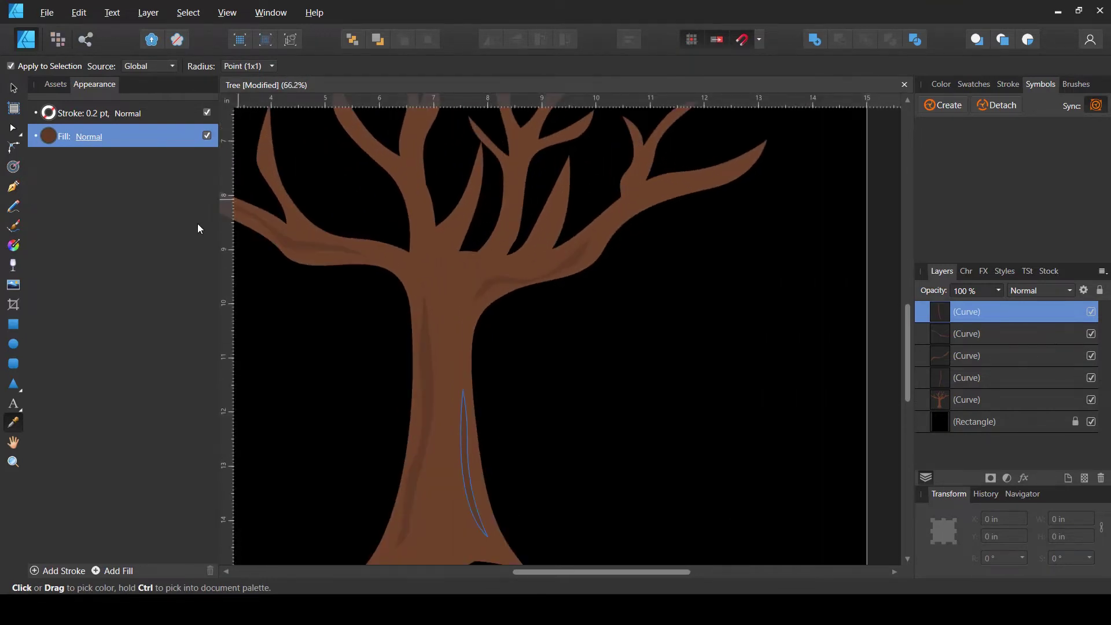
# Step: Group the four dark shading curves above the tree shape and deselect them
pyautogui.click(13, 186)
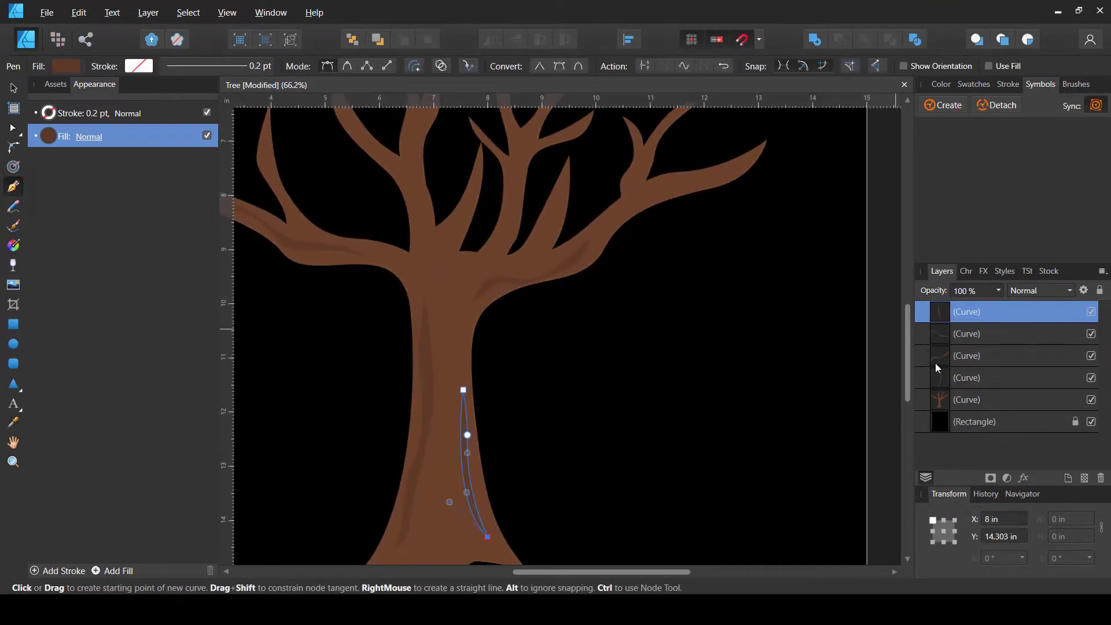
pyautogui.keyDown('shift'); pyautogui.click(946, 387); pyautogui.keyUp('shift')
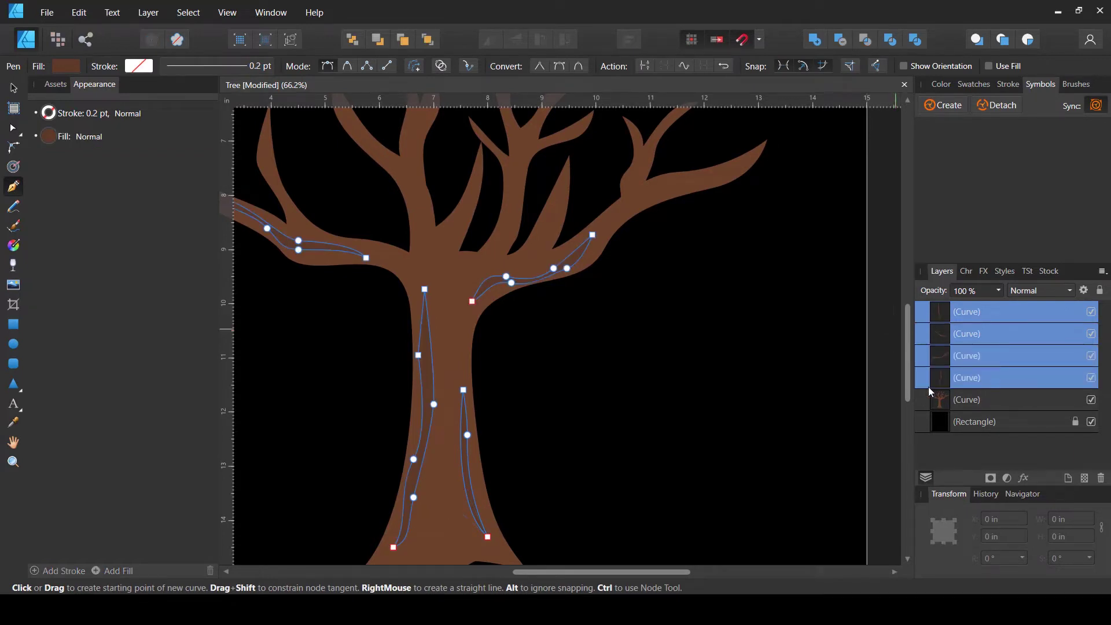
pyautogui.hotkey('ctrl', 'g')
pyautogui.click(968, 387)
# Step: Draw a closed highlight shape up the middle of the trunk, forked at its base, about 0.8 in wide and 3.25 in high
pyautogui.scroll(-2, 486, 342)
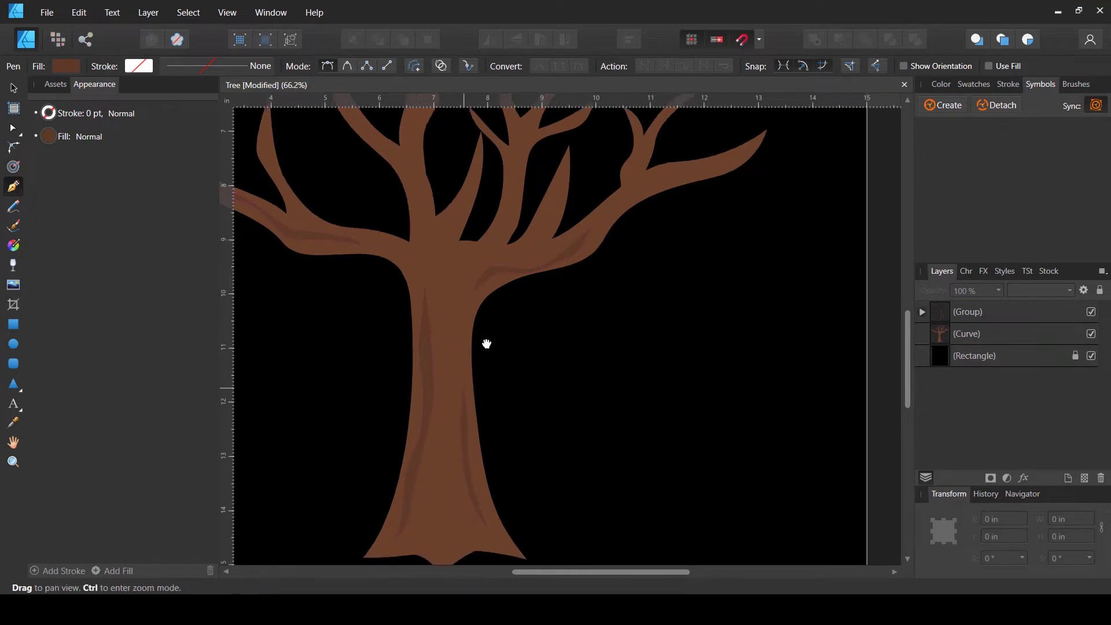
pyautogui.click(437, 471)
pyautogui.click(451, 409)
pyautogui.click(451, 303)
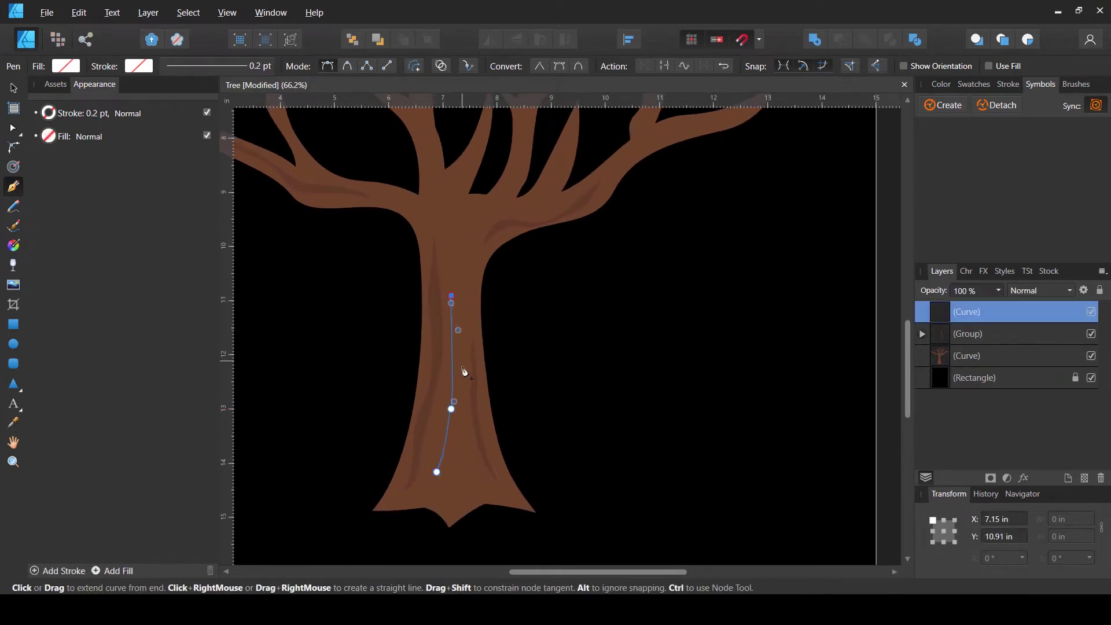
pyautogui.click(481, 459)
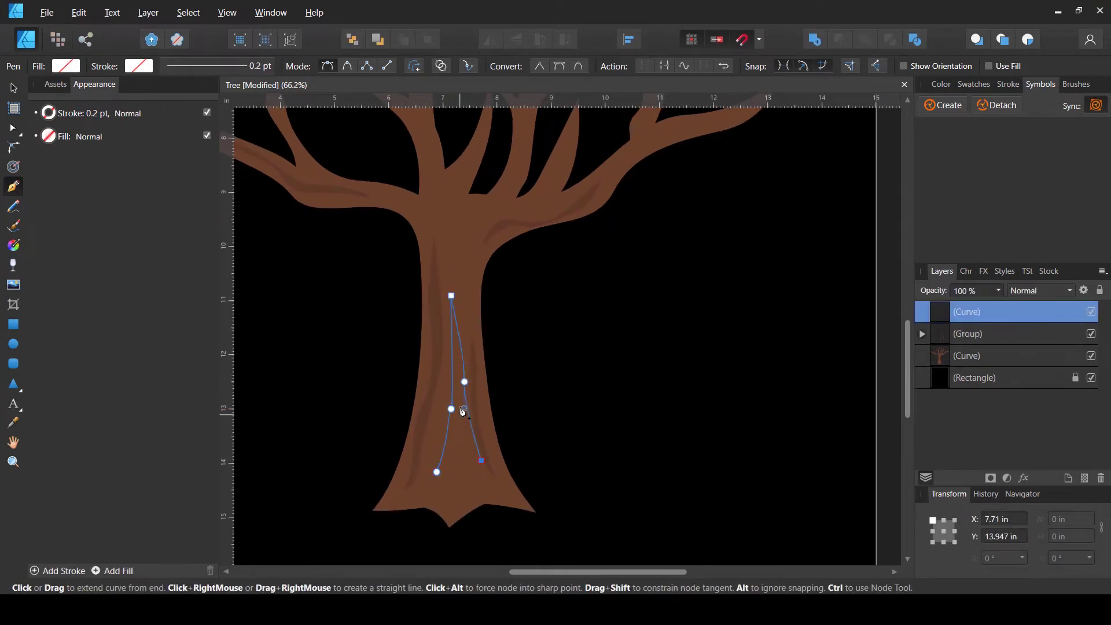
pyautogui.moveTo(459, 376); pyautogui.dragTo(455, 435)
pyautogui.moveTo(436, 472); pyautogui.dragTo(422, 487)
# Step: Fill the forked highlight with brown sampled from the trunk, lightened to a lightness of 35, and deselect it
pyautogui.press('i')
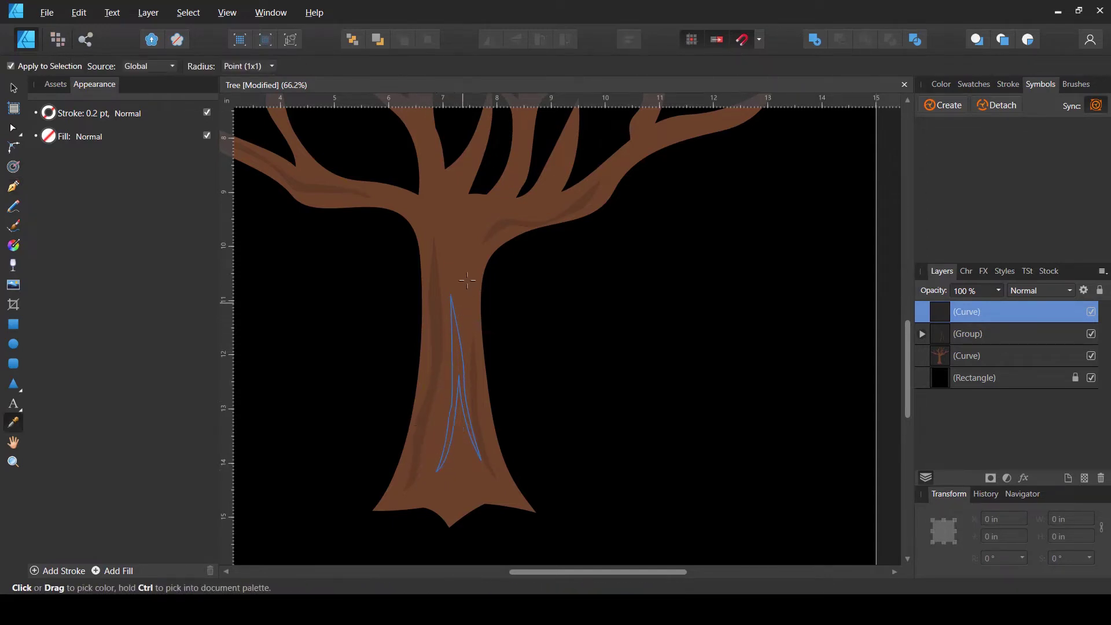
pyautogui.click(460, 228)
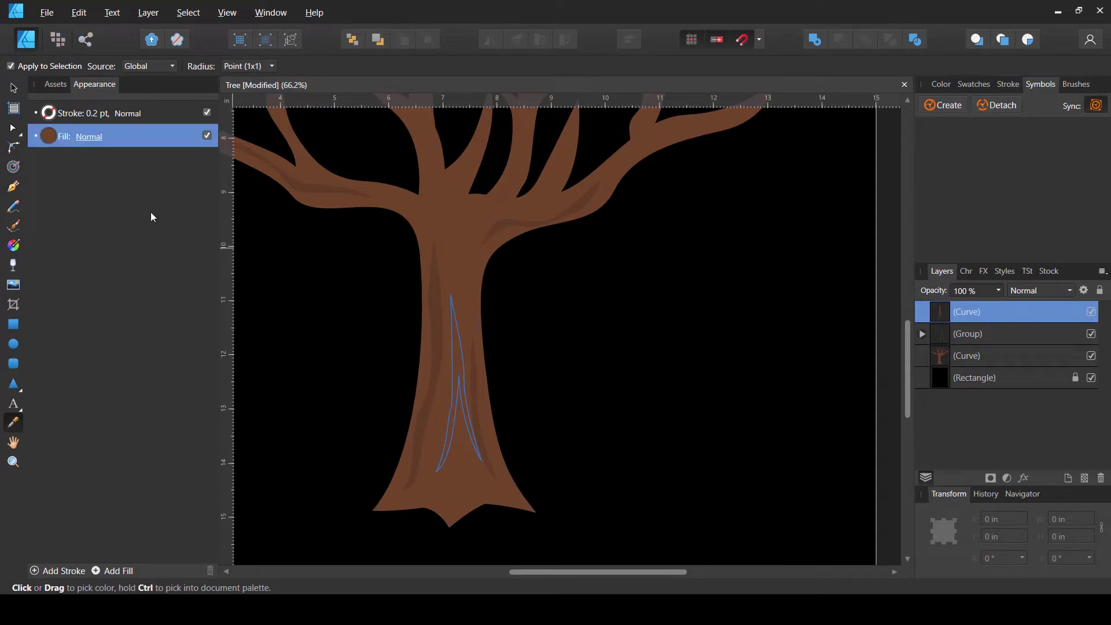
pyautogui.click(49, 136)
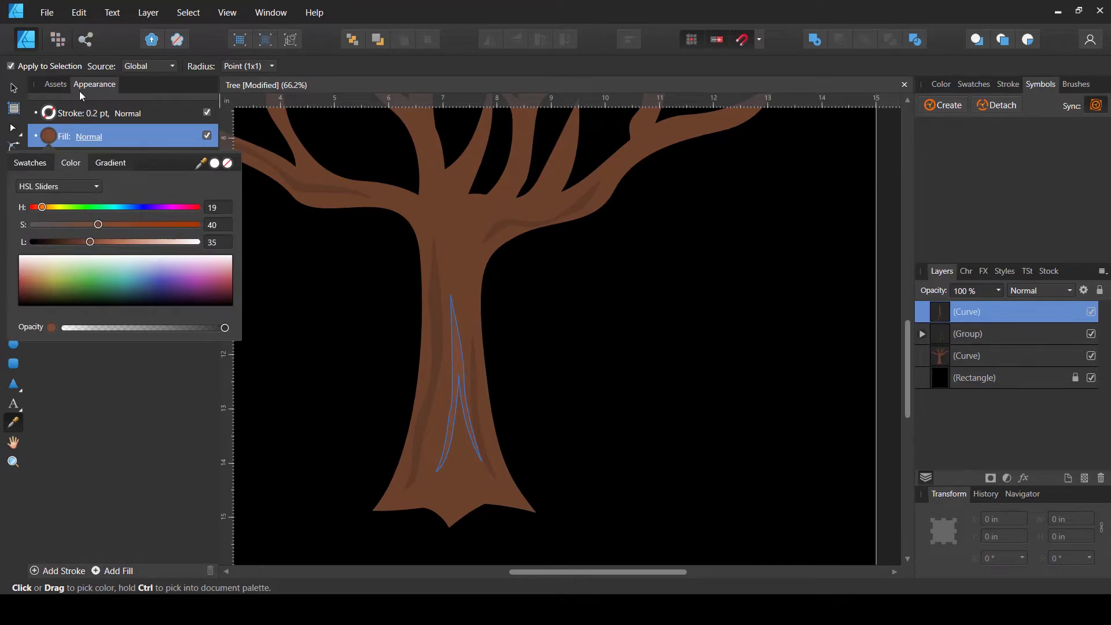
pyautogui.press('Escape')
pyautogui.press('v')
pyautogui.click(574, 330)
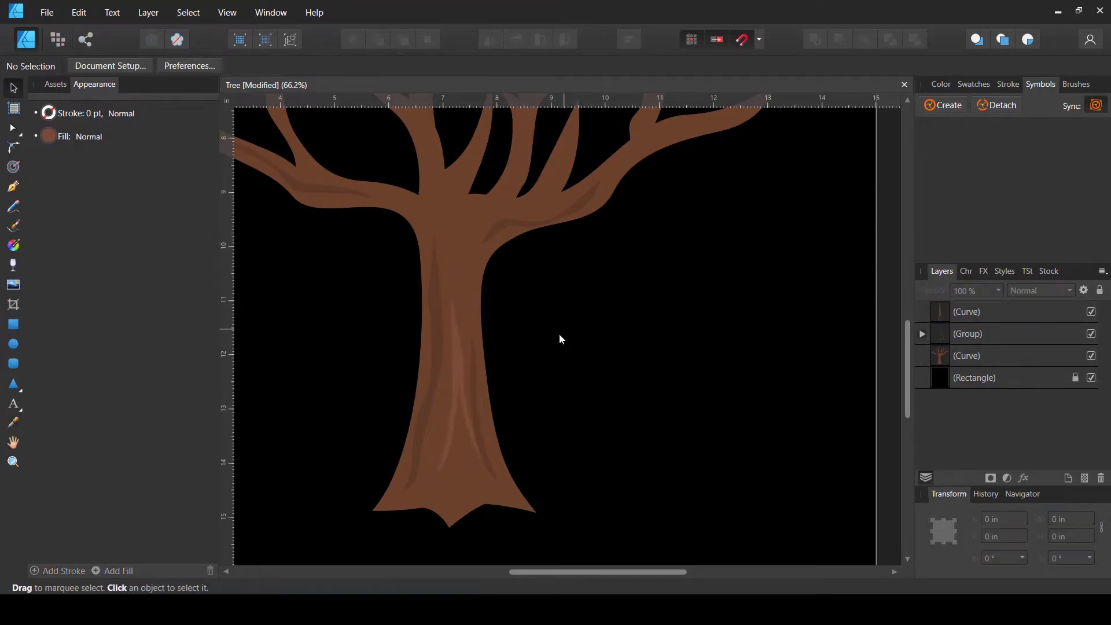
# Step: Move the forked highlight slightly lower on the trunk, to about X 6.8 in and Y 11.22 in, and rotate it slightly
pyautogui.click(458, 397)
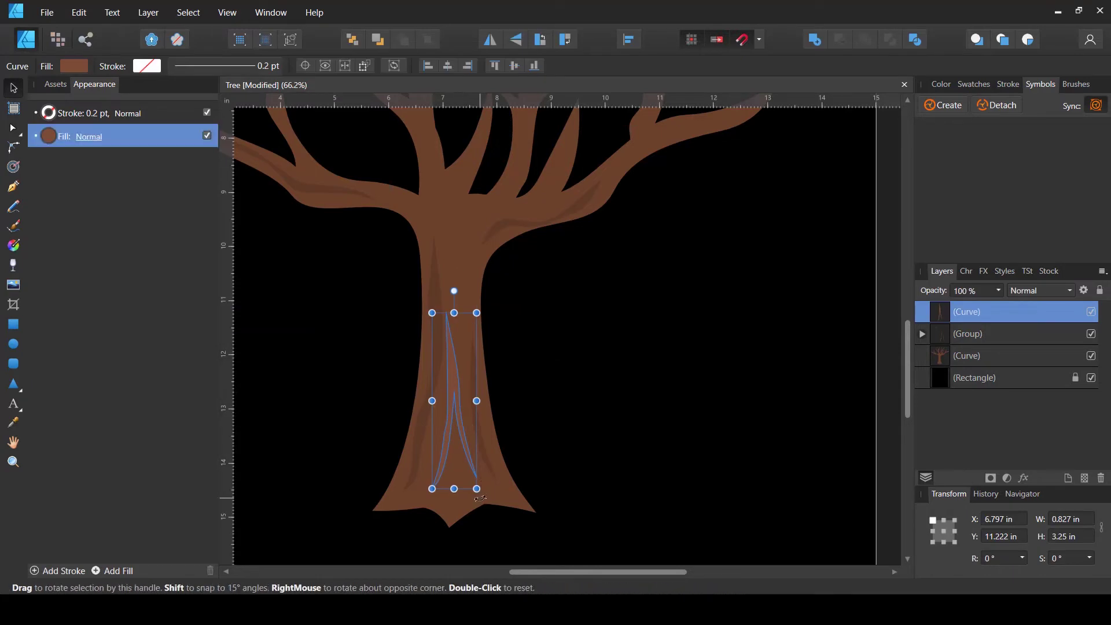
pyautogui.moveTo(479, 500); pyautogui.dragTo(473, 501)
pyautogui.click(560, 410)
pyautogui.moveTo(576, 377); pyautogui.dragTo(584, 445)
# Step: Draw a small curved highlight on the trunk below the large right branch's joint and fill it with the sampled lighter brown
pyautogui.click(14, 187)
pyautogui.scroll(-2, 446, 270)
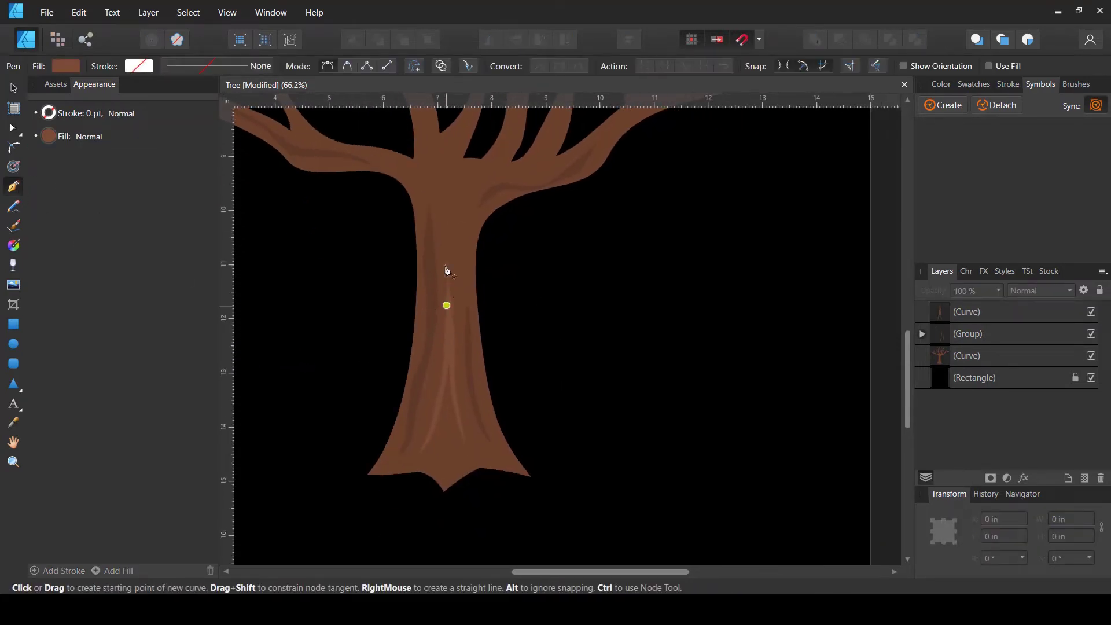
pyautogui.moveTo(462, 278)
pyautogui.mouseDown()
pyautogui.moveTo(459, 243)
pyautogui.moveTo(477, 215)
pyautogui.mouseUp()
pyautogui.click(487, 210)
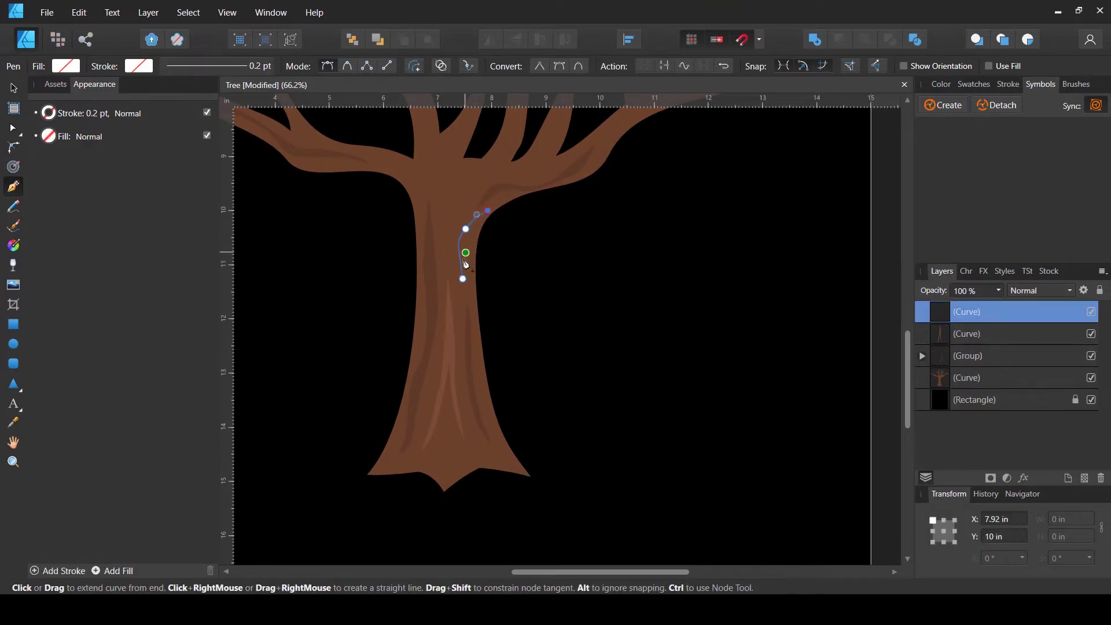
pyautogui.moveTo(464, 285); pyautogui.dragTo(462, 334)
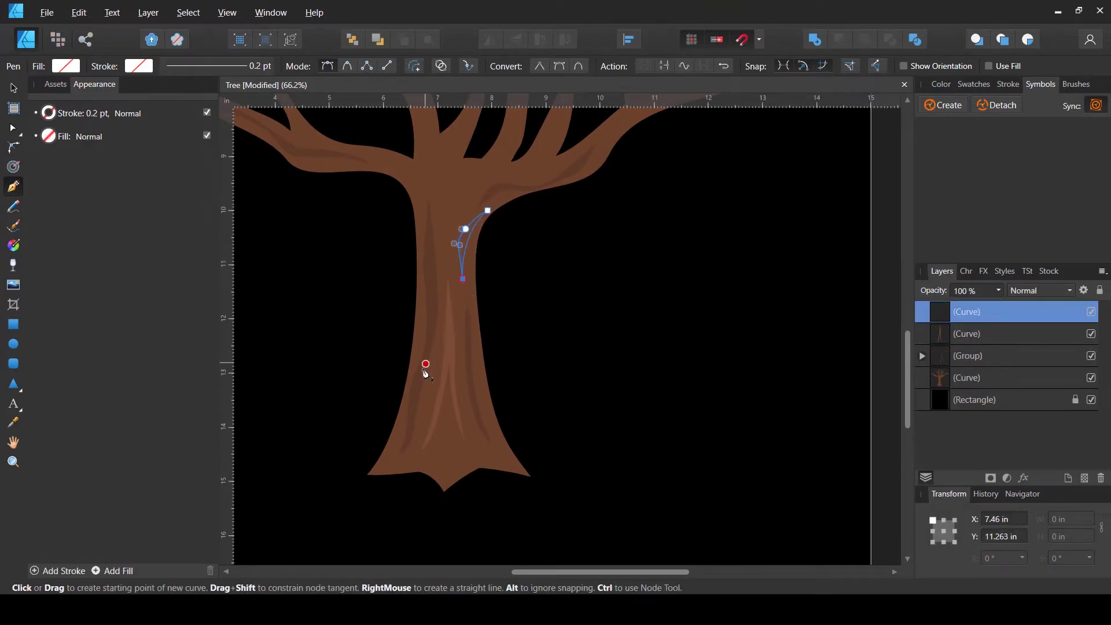
pyautogui.press('i')
pyautogui.click(448, 349)
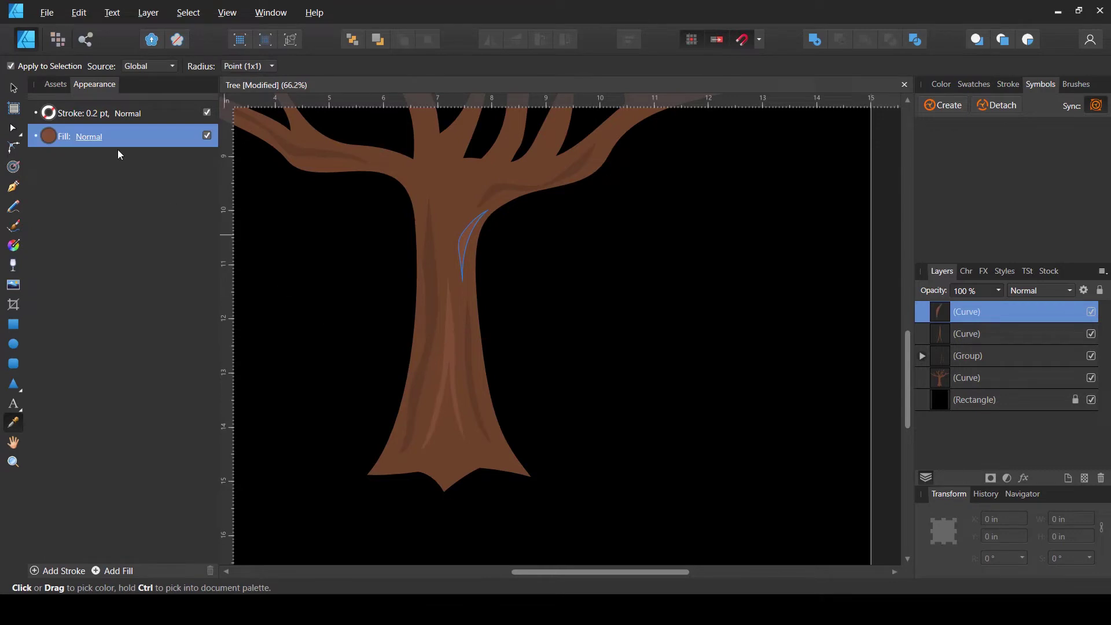
# Step: Draw a closed, S-shaped highlight from the upper trunk into the upper left branch and fill it with the sampled lighter brown
pyautogui.click(13, 187)
pyautogui.scroll(3, 421, 251)
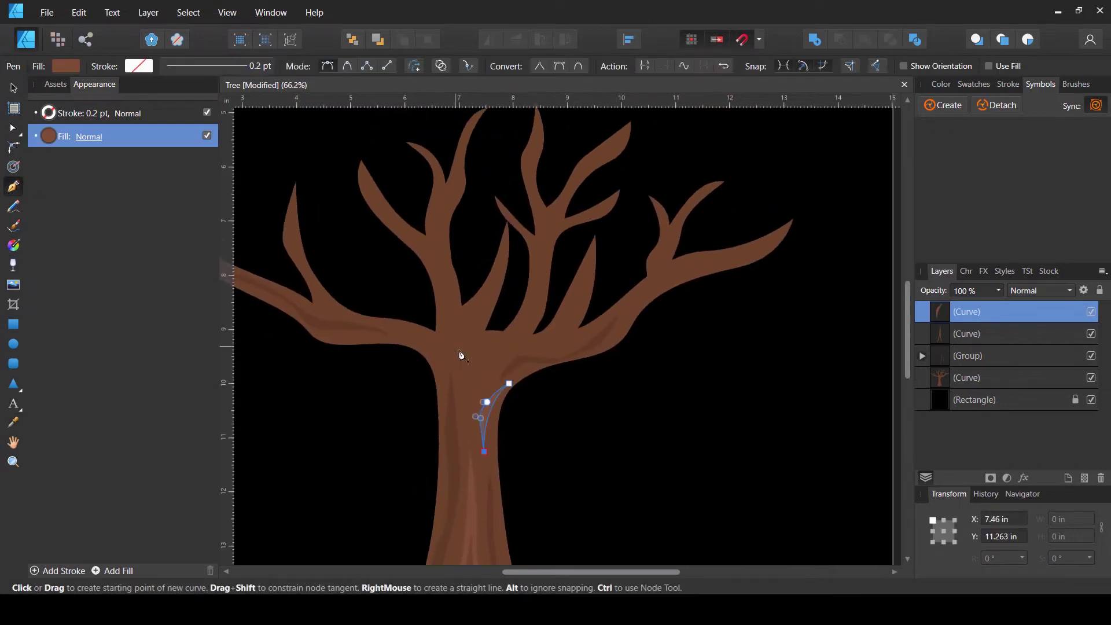
pyautogui.click(470, 389)
pyautogui.moveTo(462, 356); pyautogui.dragTo(450, 350)
pyautogui.moveTo(447, 308); pyautogui.dragTo(448, 289)
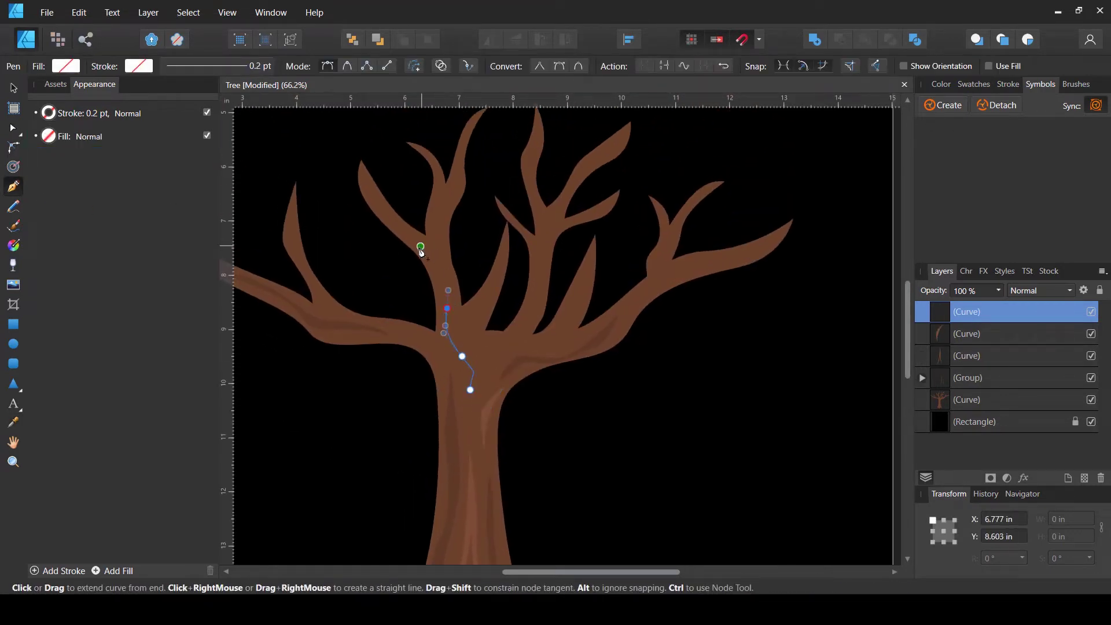
pyautogui.moveTo(418, 246); pyautogui.dragTo(407, 238)
pyautogui.click(417, 247)
pyautogui.moveTo(452, 299); pyautogui.dragTo(452, 318)
pyautogui.moveTo(461, 355); pyautogui.dragTo(486, 362)
pyautogui.click(470, 391)
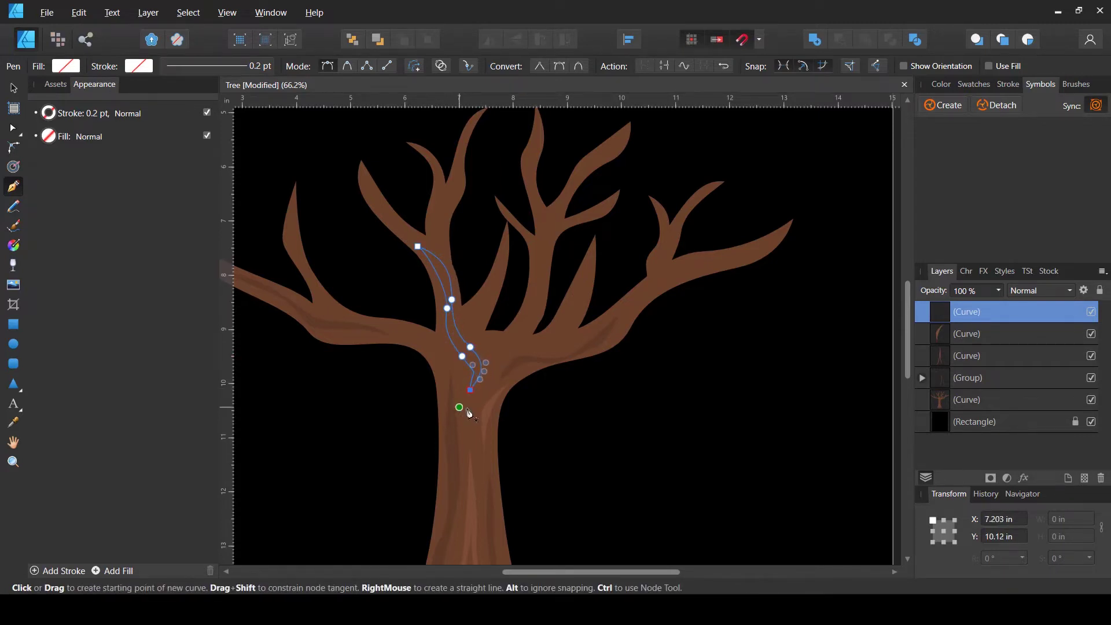
pyautogui.press('i')
pyautogui.click(471, 477)
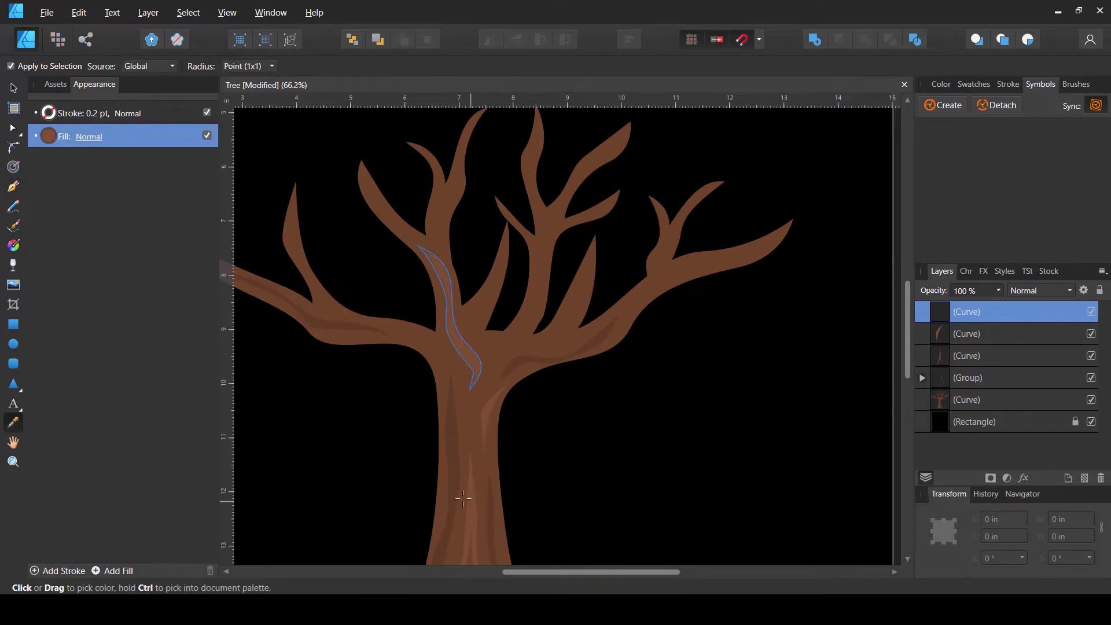
# Step: Draw a thin curved highlight up the tall branch right of centre and fill it with the sampled lighter brown
pyautogui.click(12, 190)
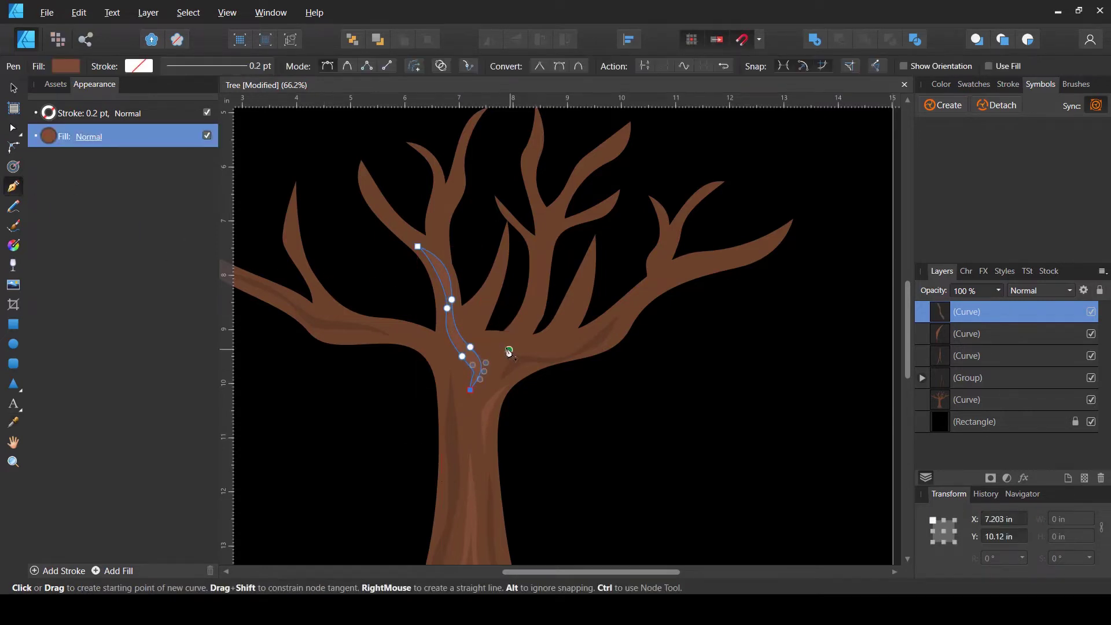
pyautogui.moveTo(502, 343); pyautogui.dragTo(529, 327)
pyautogui.click(545, 241)
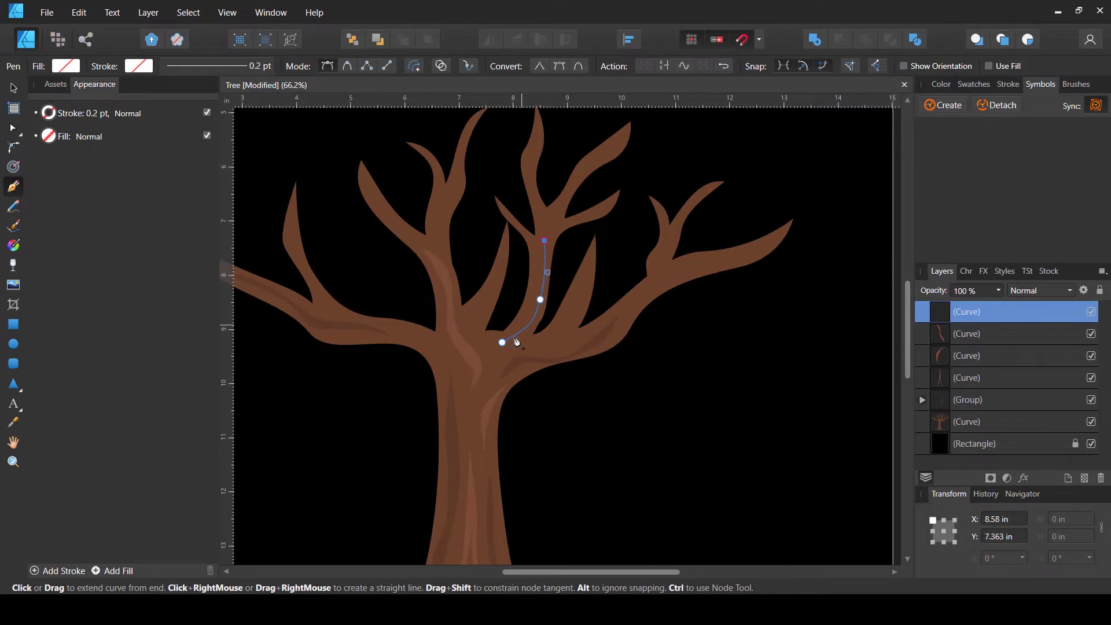
pyautogui.moveTo(502, 343); pyautogui.dragTo(460, 375)
pyautogui.press('i')
pyautogui.click(472, 365)
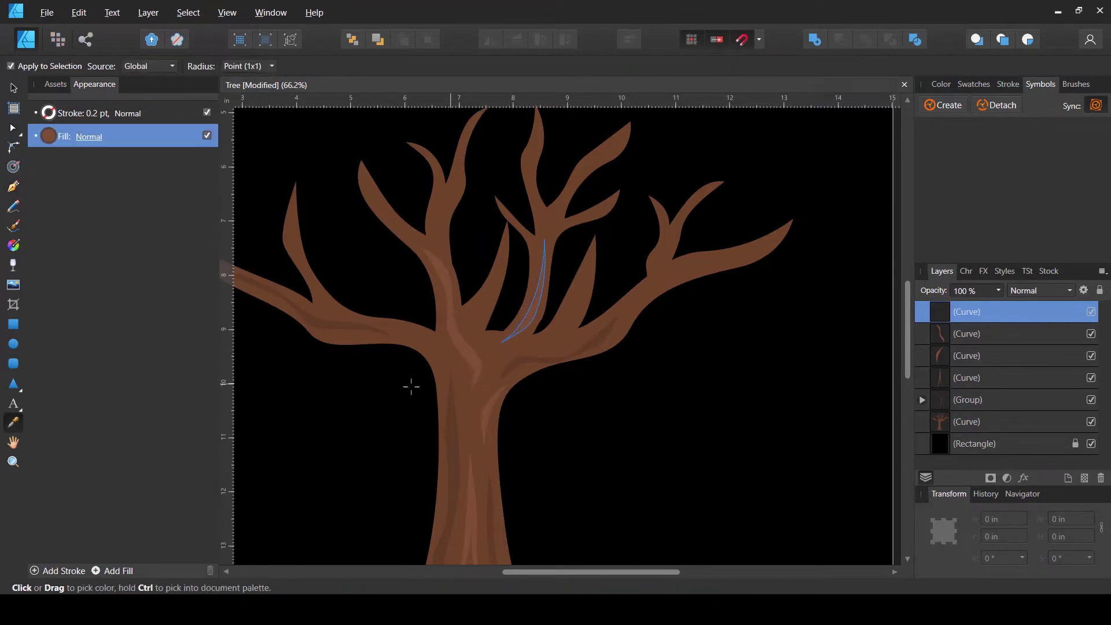
# Step: Draw a curved highlight along the outer part of the large right branch, fill it with the sampled lighter brown, and deselect it
pyautogui.click(14, 187)
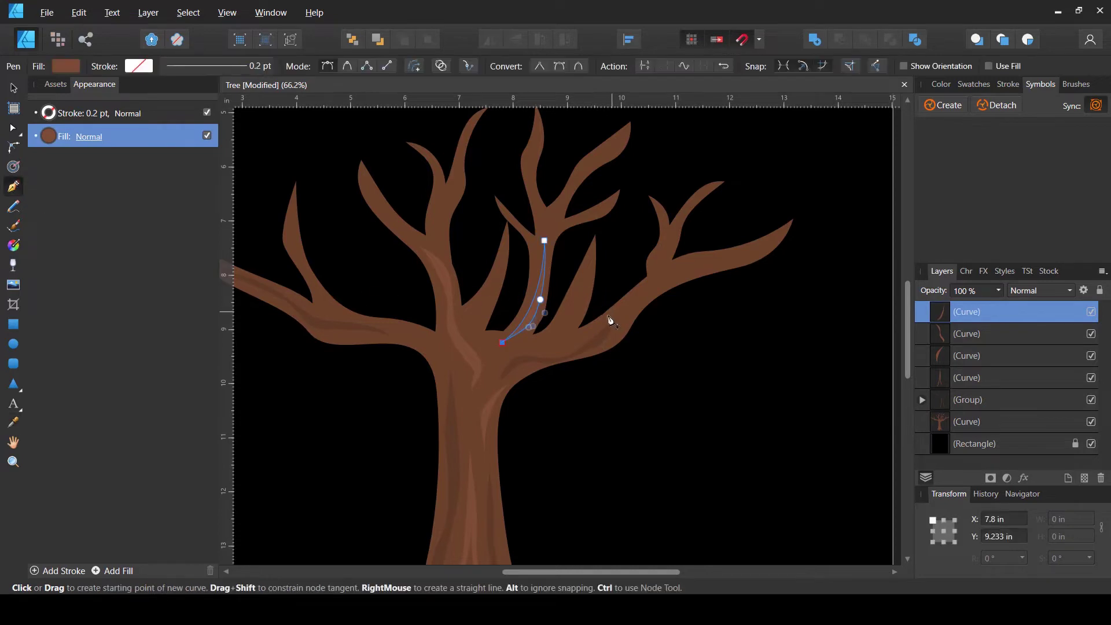
pyautogui.moveTo(650, 291); pyautogui.dragTo(722, 266)
pyautogui.click(752, 253)
pyautogui.click(650, 290)
pyautogui.press('i')
pyautogui.click(513, 359)
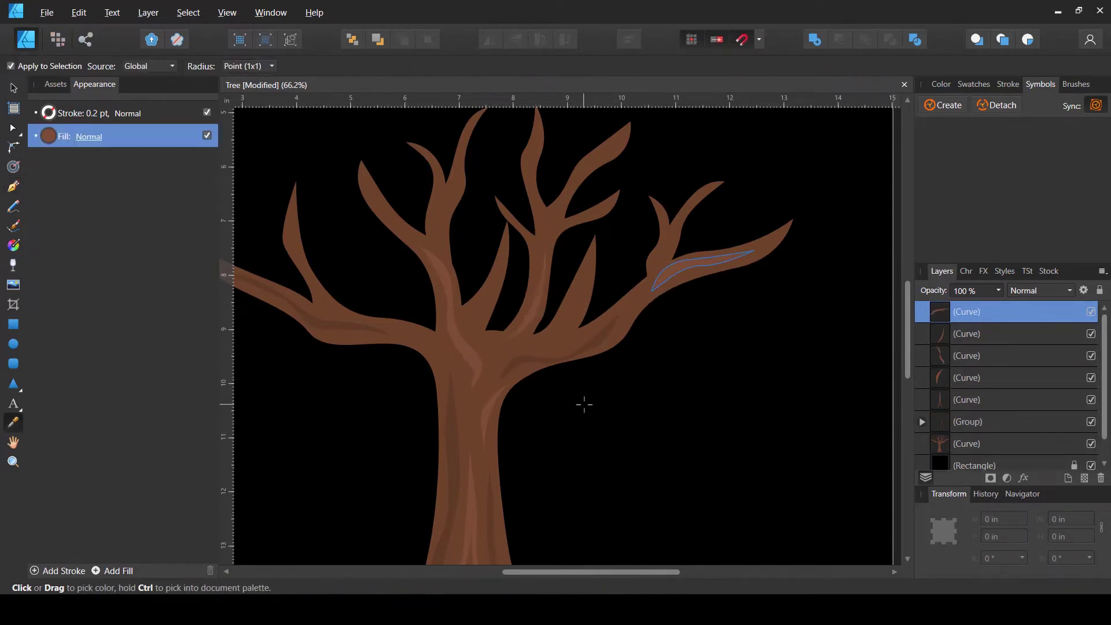
pyautogui.press('v')
pyautogui.click(591, 407)
pyautogui.scroll(-3, 589, 408)
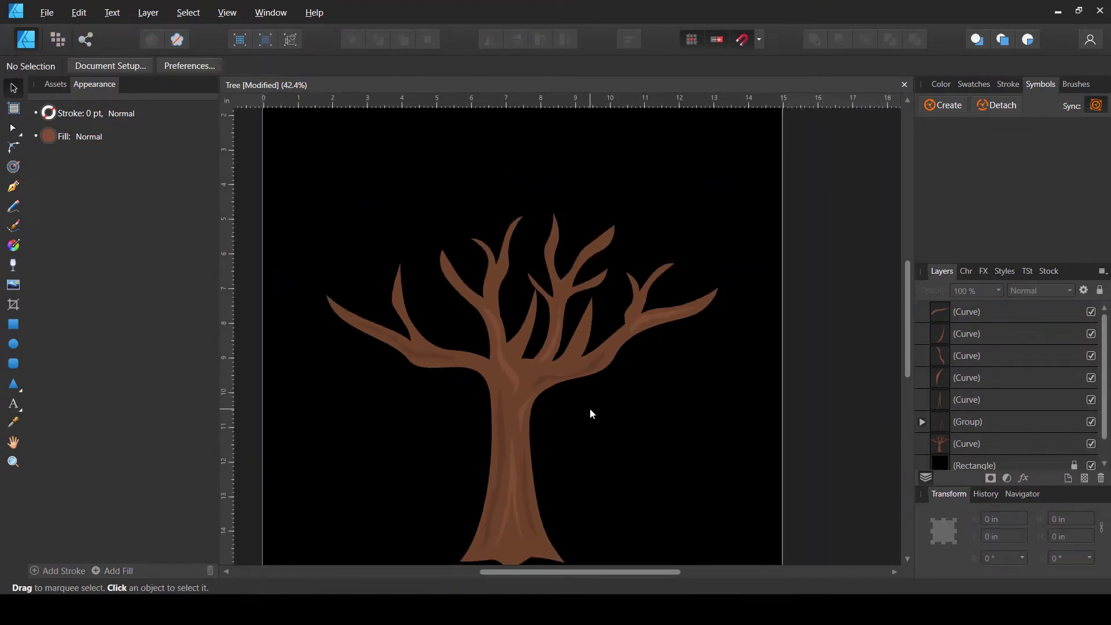
pyautogui.scroll(-2, 589, 408)
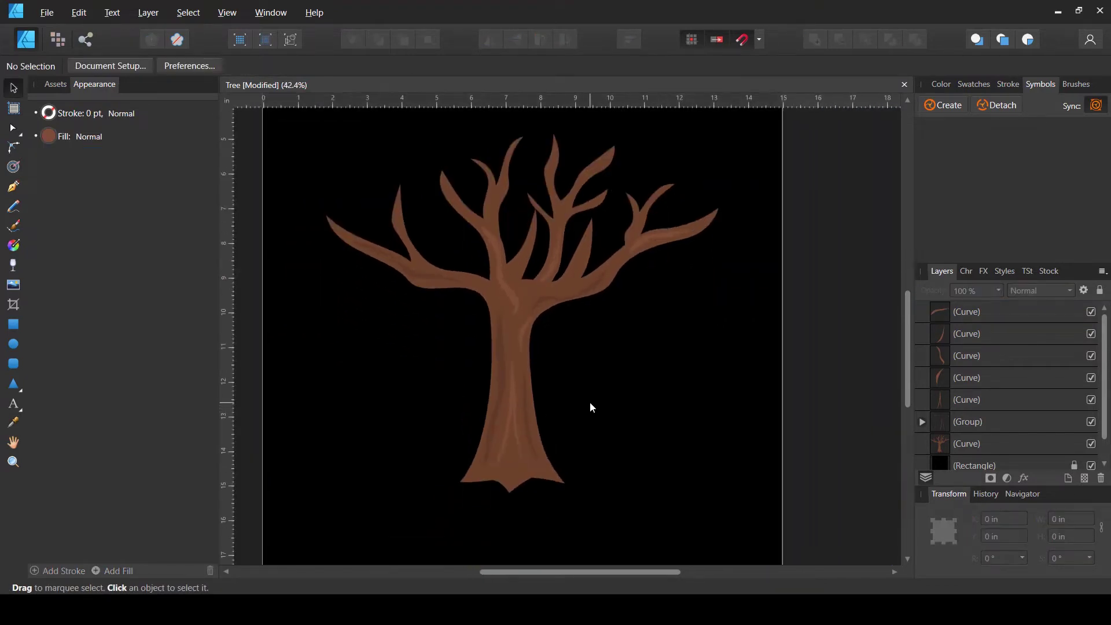
# Step: Group the five lighter brown highlight curves of the tree and deselect the group
pyautogui.click(957, 398)
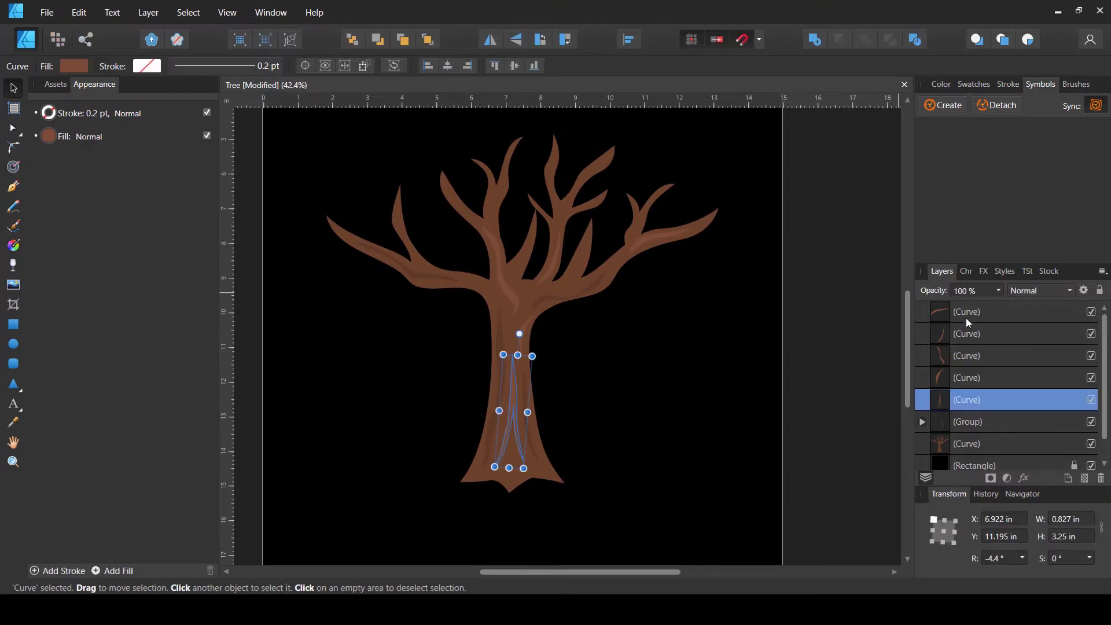
pyautogui.keyDown('shift'); pyautogui.click(968, 316); pyautogui.keyUp('shift')
pyautogui.hotkey('ctrl', 'g')
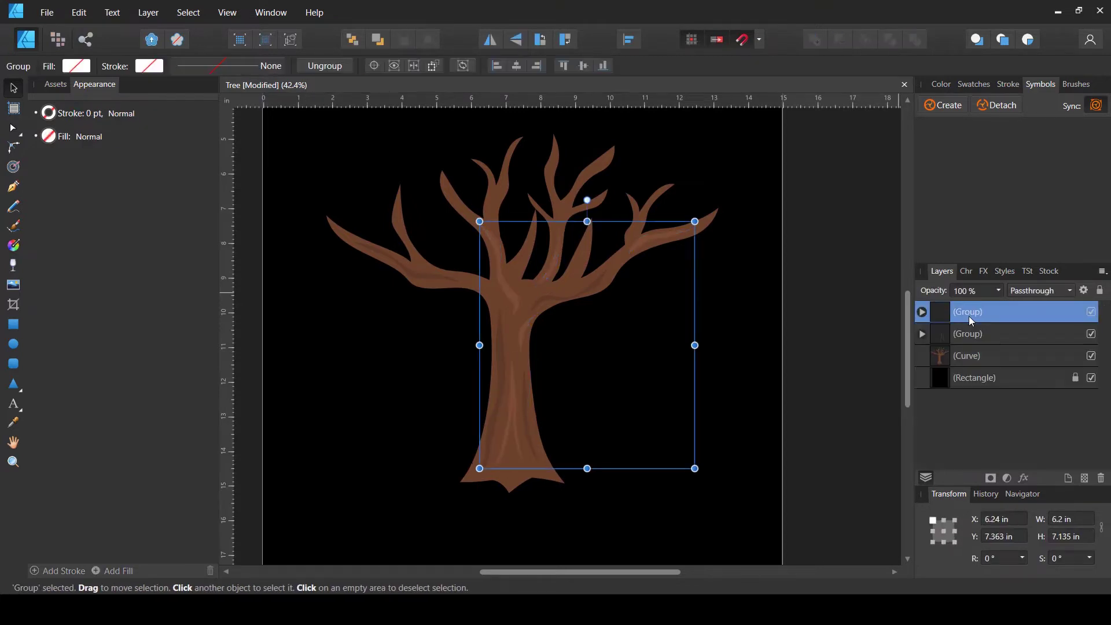
pyautogui.click(770, 316)
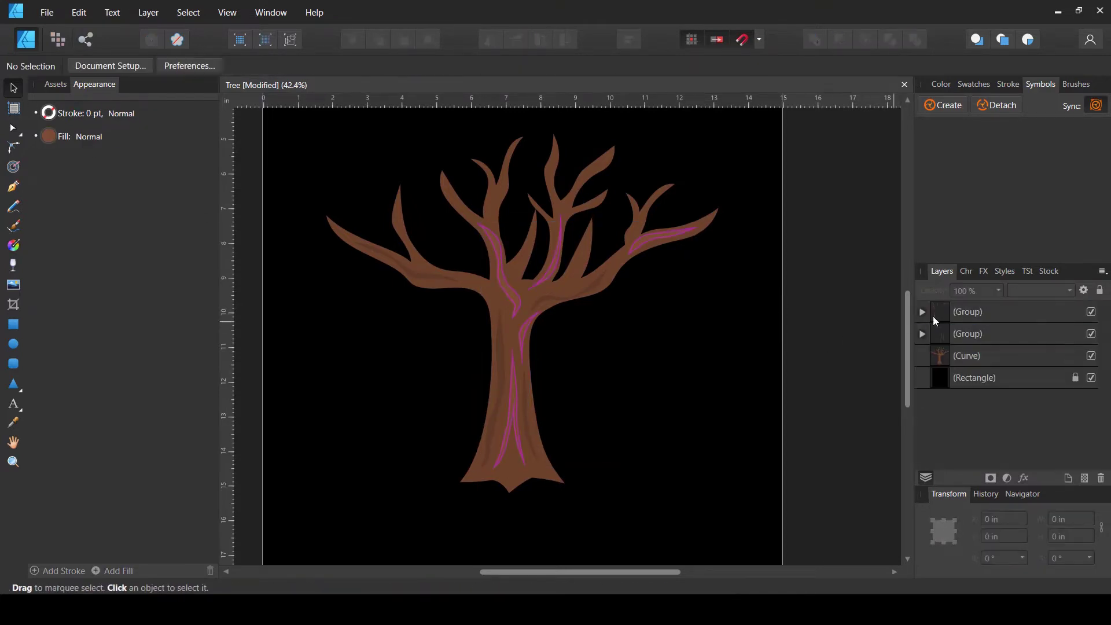
# Step: Group the base tree curve with its shading and highlight groups, save the document, and deselect the tree
pyautogui.click(959, 354)
pyautogui.keyDown('shift'); pyautogui.click(964, 316); pyautogui.keyUp('shift')
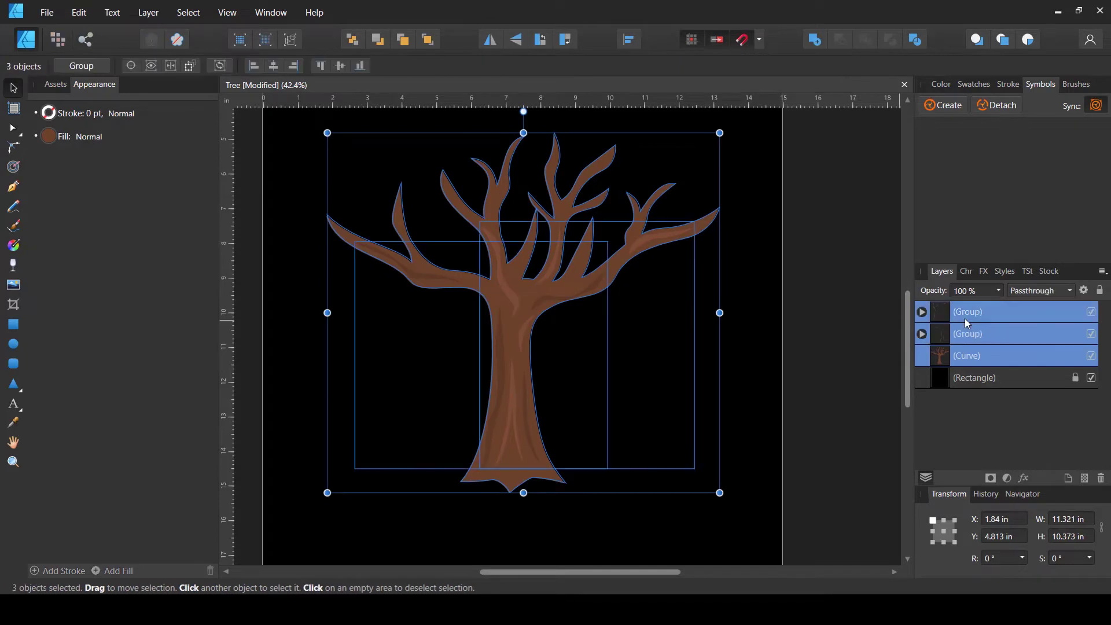
pyautogui.hotkey('ctrl', 'g')
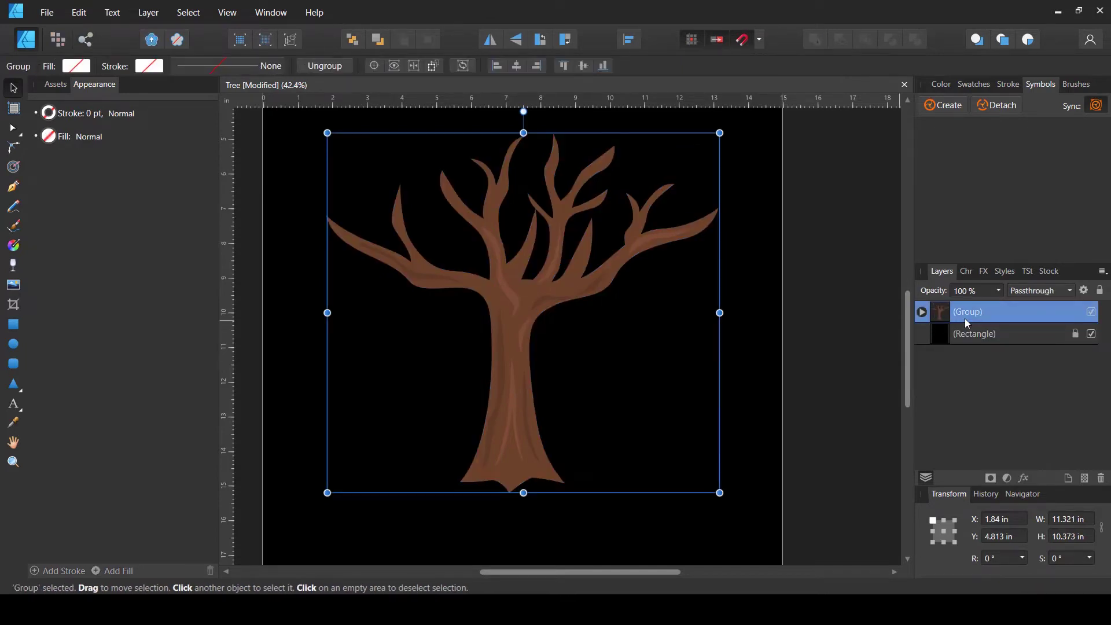
pyautogui.hotkey('ctrl', 's')
pyautogui.scroll(-1, 903, 329)
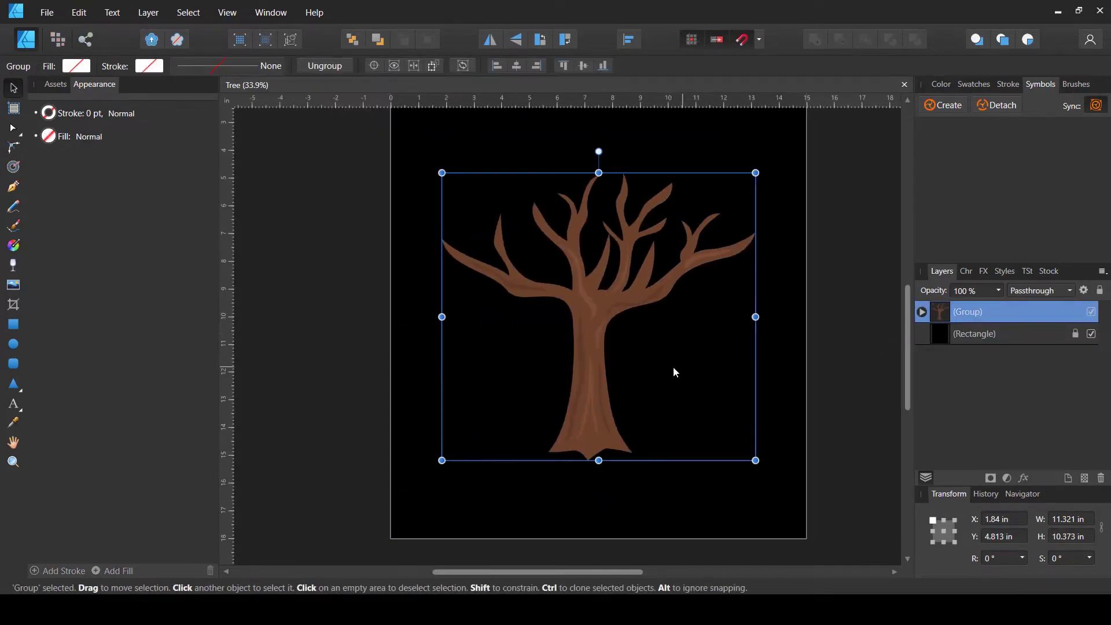
pyautogui.click(672, 366)
pyautogui.moveTo(672, 366); pyautogui.dragTo(592, 405)
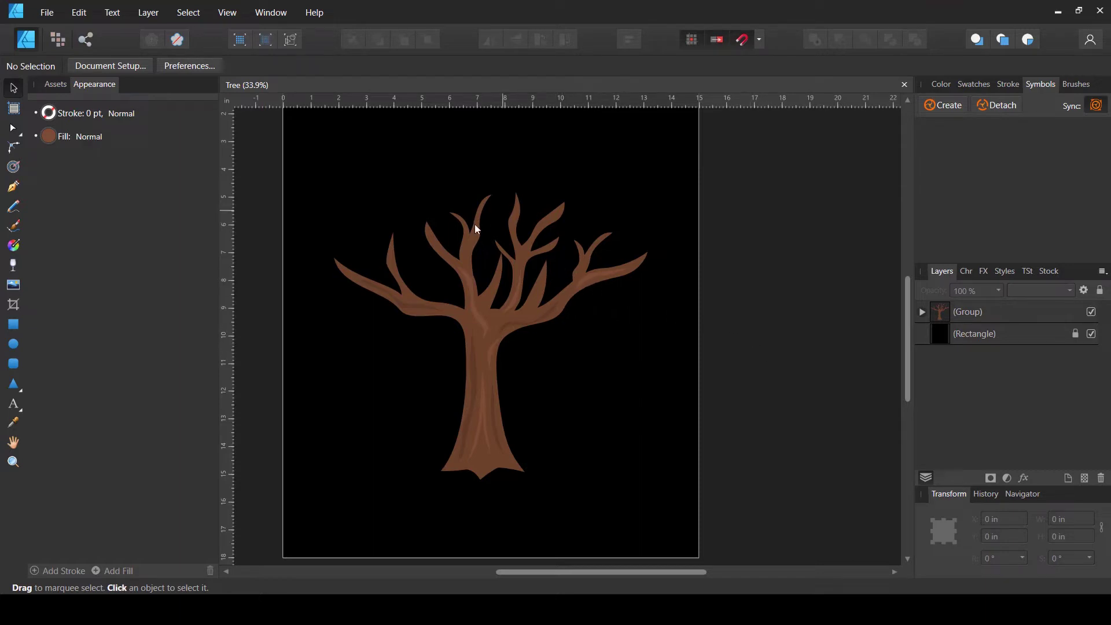
# Step: Draw a closed leaf outline about 1.8 in tall with the Pen tool on the empty black area right of the trunk
pyautogui.scroll(3, 753, 354)
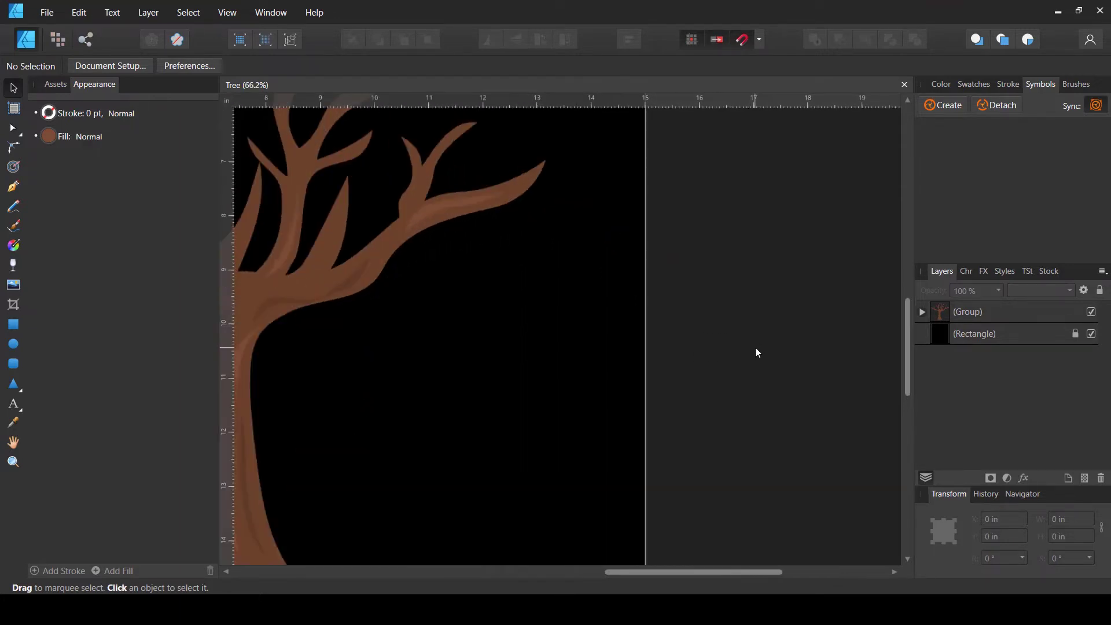
pyautogui.moveTo(748, 350); pyautogui.dragTo(708, 304)
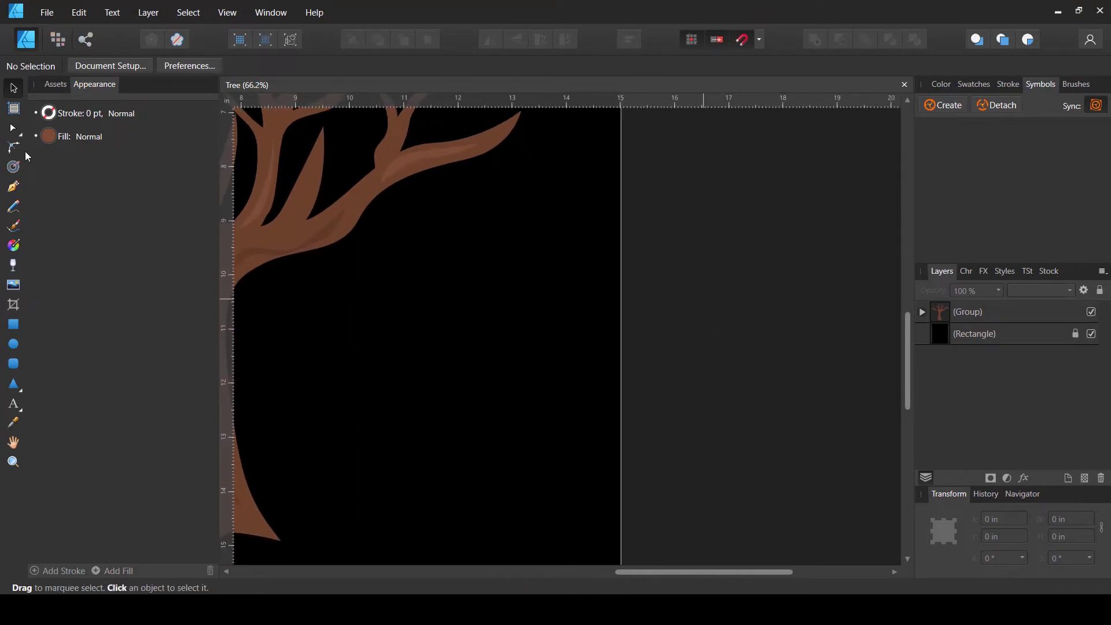
pyautogui.click(12, 185)
pyautogui.scroll(2, 522, 334)
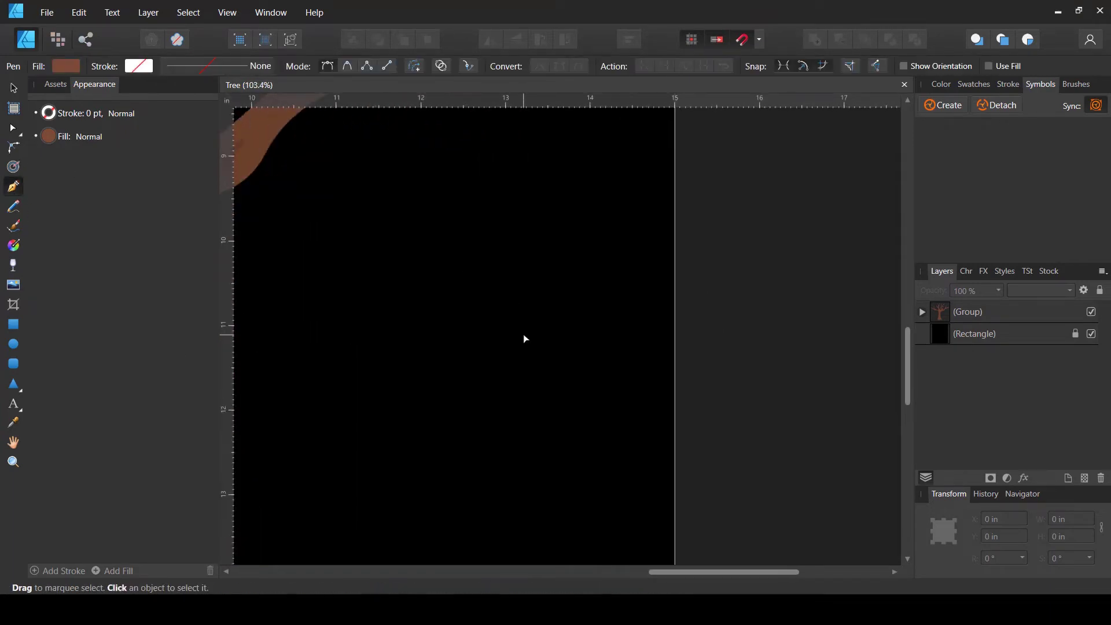
pyautogui.moveTo(489, 280); pyautogui.dragTo(558, 229)
pyautogui.moveTo(562, 353); pyautogui.dragTo(488, 425)
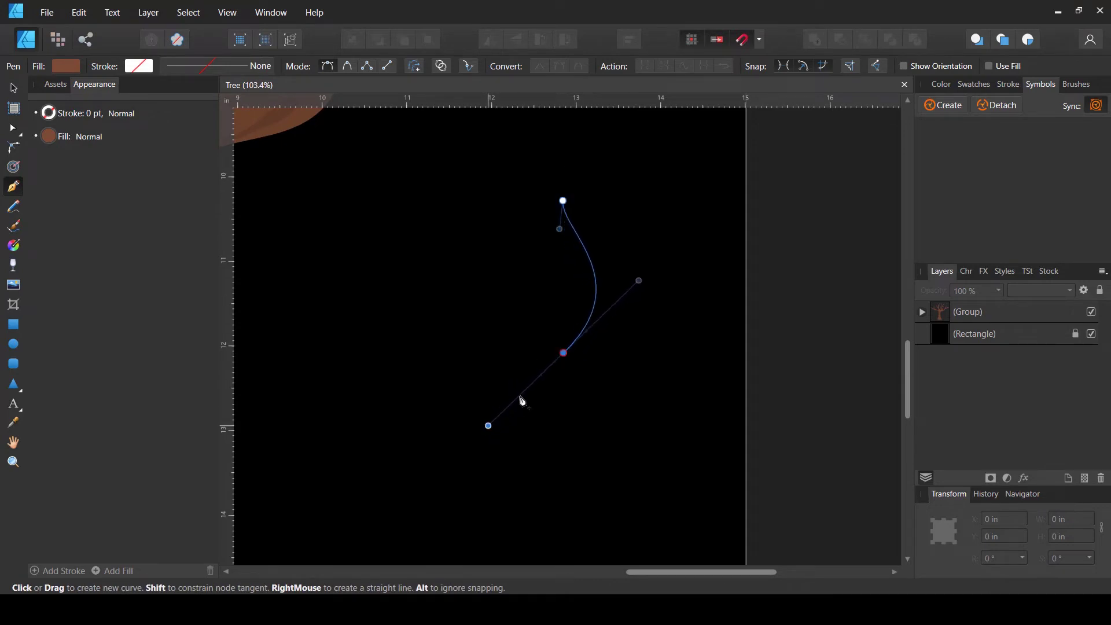
pyautogui.moveTo(564, 353); pyautogui.dragTo(520, 312)
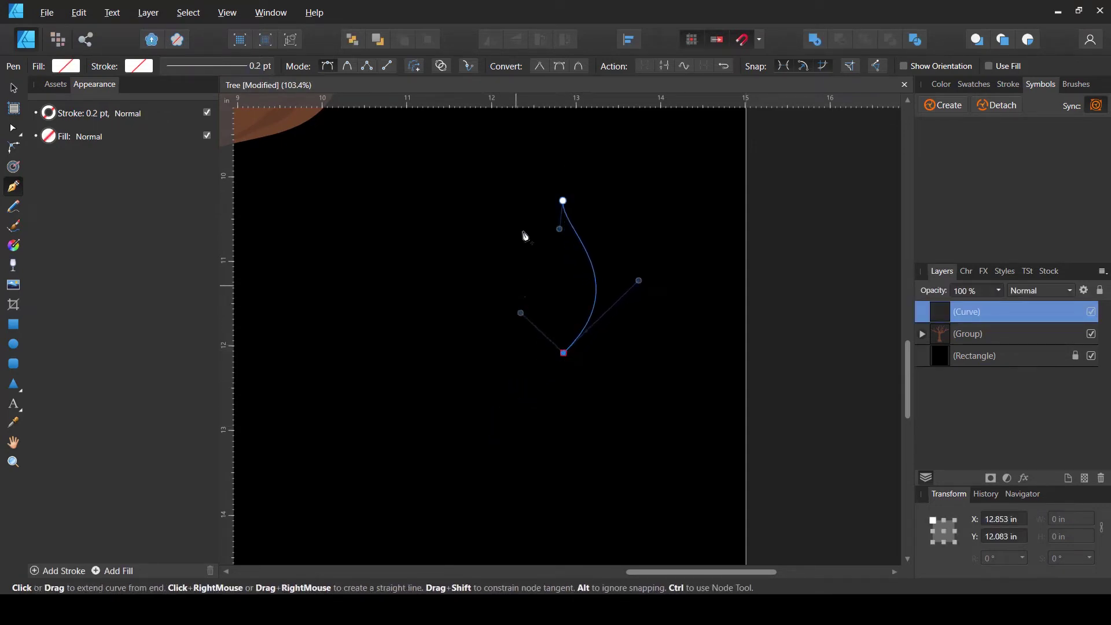
pyautogui.moveTo(562, 201); pyautogui.dragTo(602, 145)
# Step: Reshape the leaf outline by widening its left side and deepening the inward curve below its tip on the right
pyautogui.press('a')
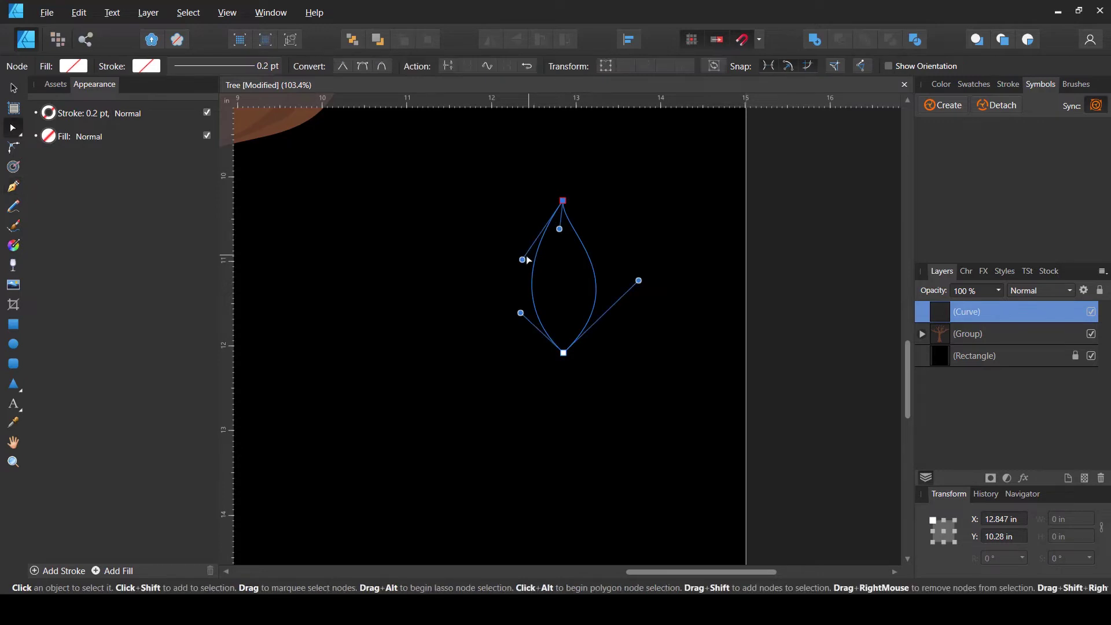
pyautogui.moveTo(523, 259); pyautogui.dragTo(501, 280)
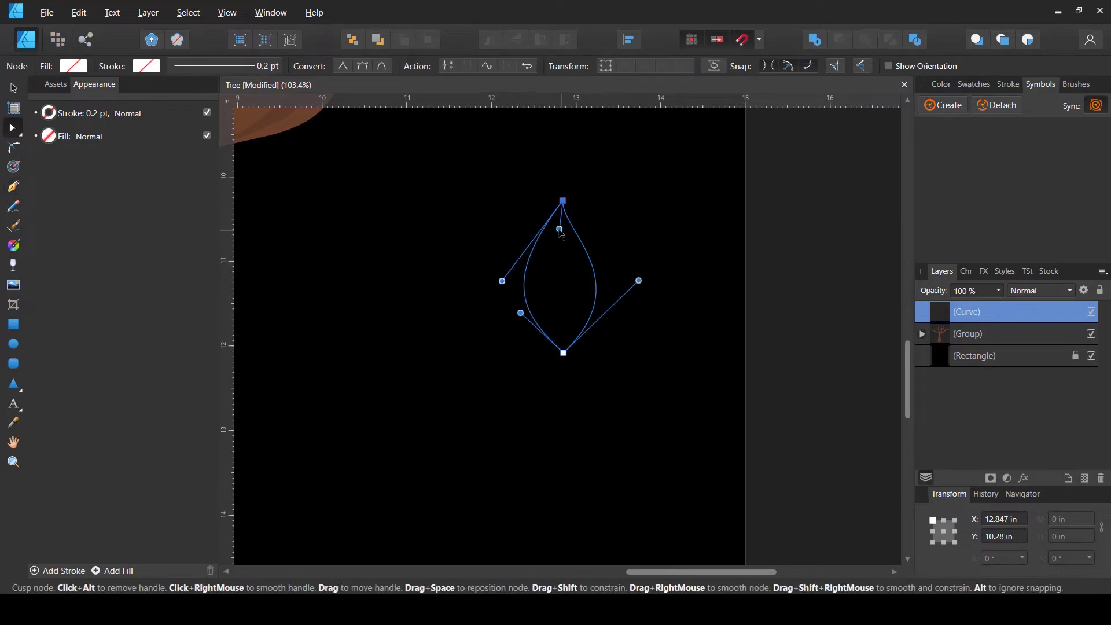
pyautogui.moveTo(559, 230); pyautogui.dragTo(559, 260)
pyautogui.moveTo(520, 312); pyautogui.dragTo(518, 315)
# Step: Fill the leaf with bright orange at hue 19, saturation 92 and lightness 53, and deselect it
pyautogui.click(74, 66)
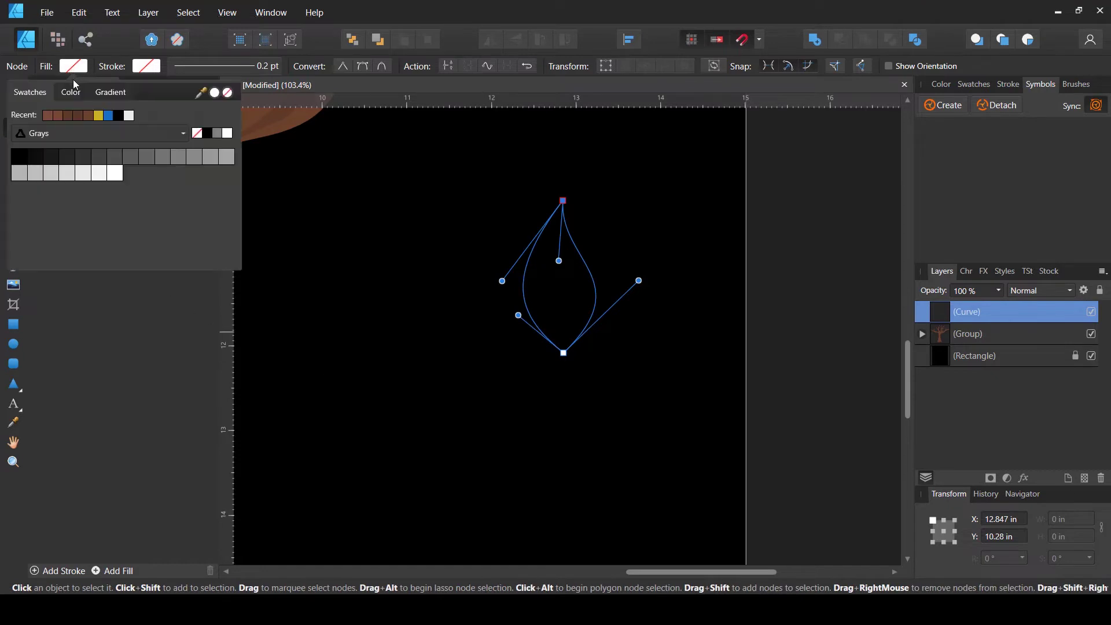
pyautogui.click(71, 92)
pyautogui.moveTo(56, 154); pyautogui.dragTo(92, 155)
pyautogui.moveTo(67, 172); pyautogui.dragTo(183, 155)
pyautogui.moveTo(106, 171); pyautogui.dragTo(141, 172)
pyautogui.moveTo(37, 136); pyautogui.dragTo(42, 136)
pyautogui.moveTo(139, 177); pyautogui.dragTo(121, 175)
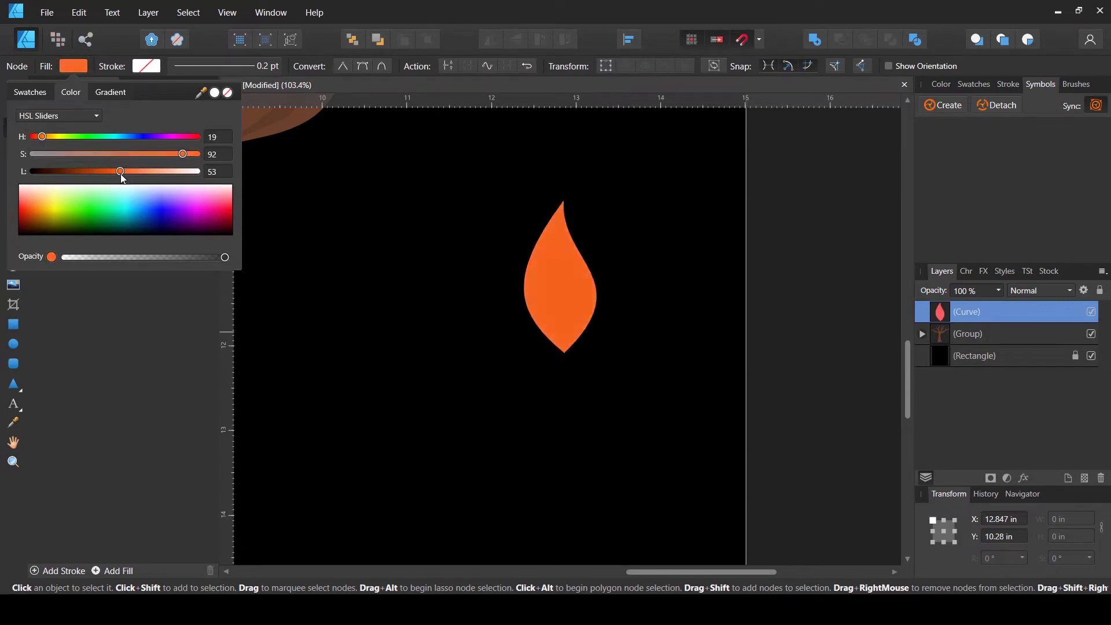
pyautogui.click(369, 399)
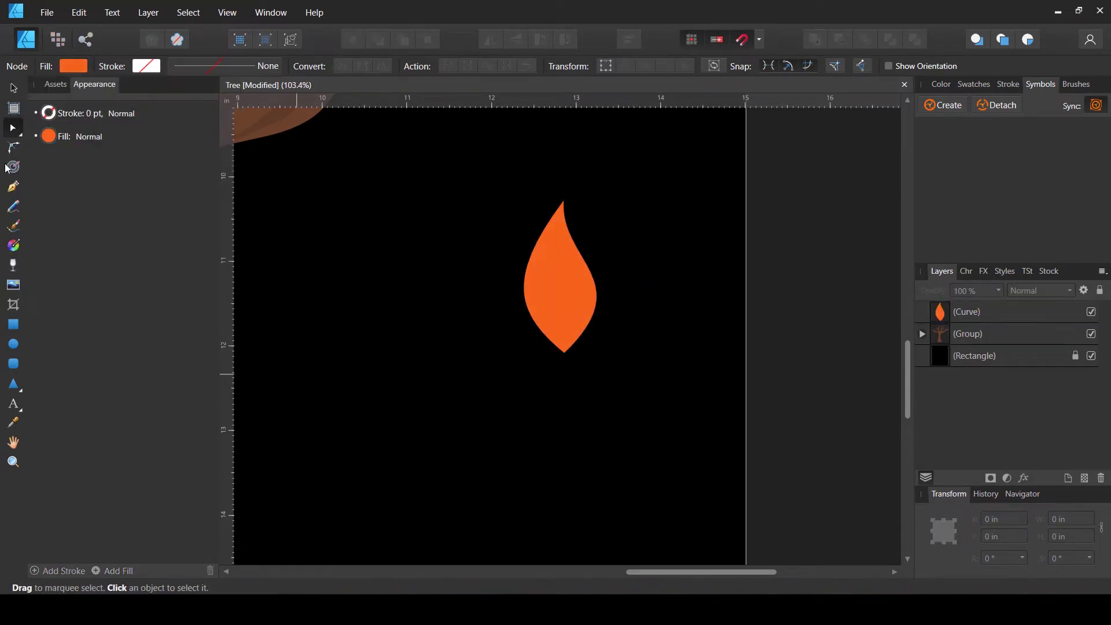
# Step: Draw a closed, thin curved midrib about 1.8 in tall, tapering near the leaf's tip and extending below its base as a stem
pyautogui.click(15, 190)
pyautogui.scroll(1, 557, 358)
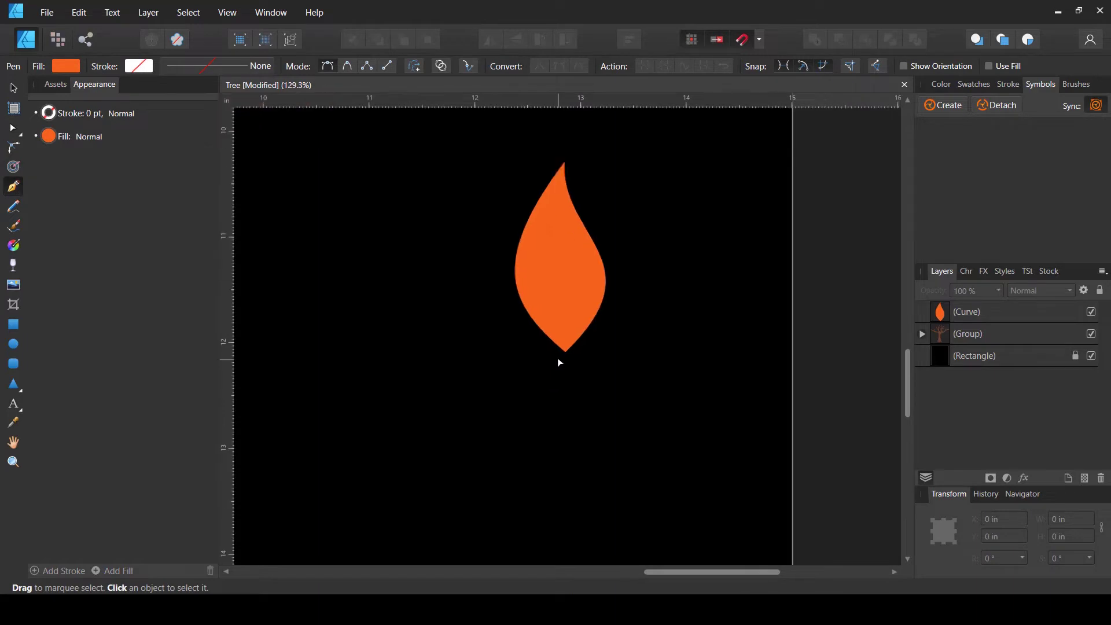
pyautogui.moveTo(559, 376); pyautogui.dragTo(567, 357)
pyautogui.moveTo(555, 272); pyautogui.dragTo(549, 238)
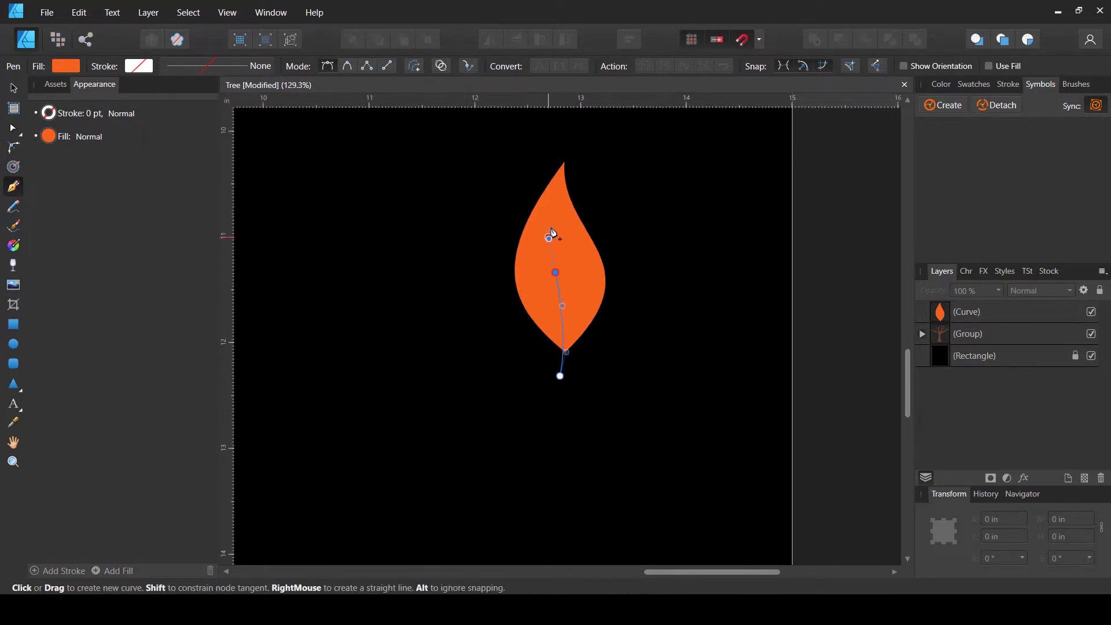
pyautogui.moveTo(556, 190); pyautogui.dragTo(550, 229)
pyautogui.moveTo(564, 300); pyautogui.dragTo(569, 327)
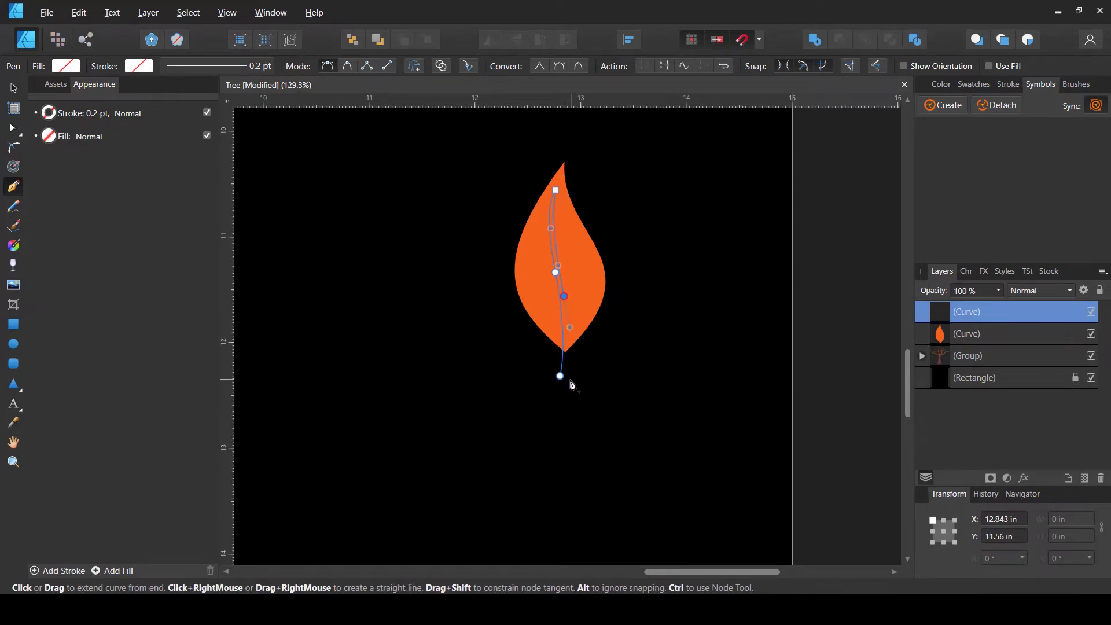
pyautogui.moveTo(567, 379); pyautogui.dragTo(554, 398)
pyautogui.click(568, 379)
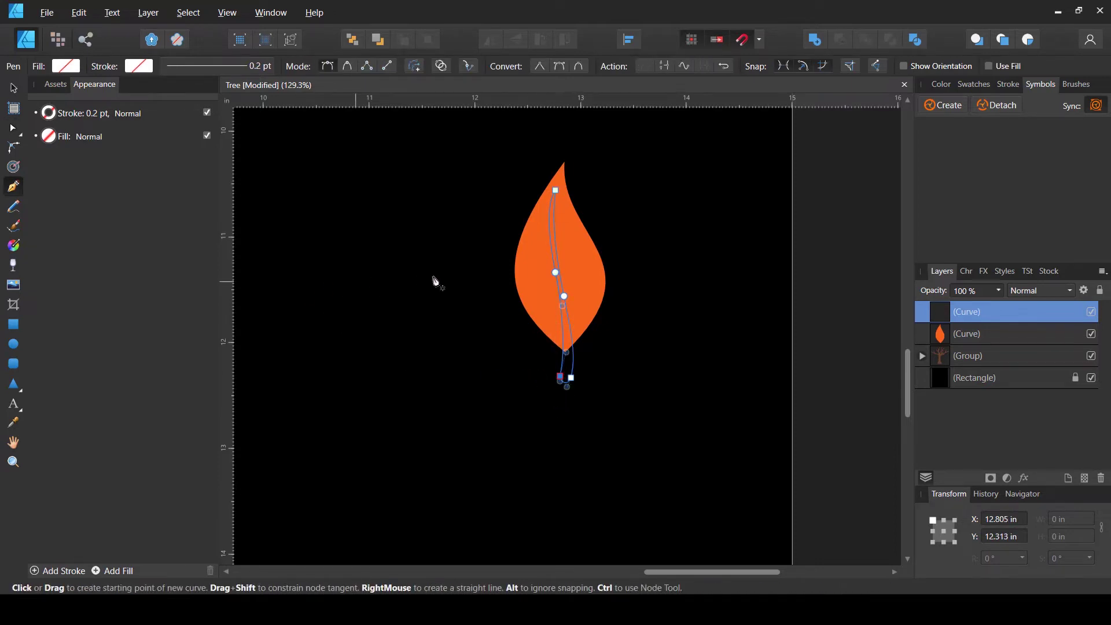
# Step: Fill the midrib with the leaf's sampled orange, darken it to lightness 41, and deselect it
pyautogui.press('i')
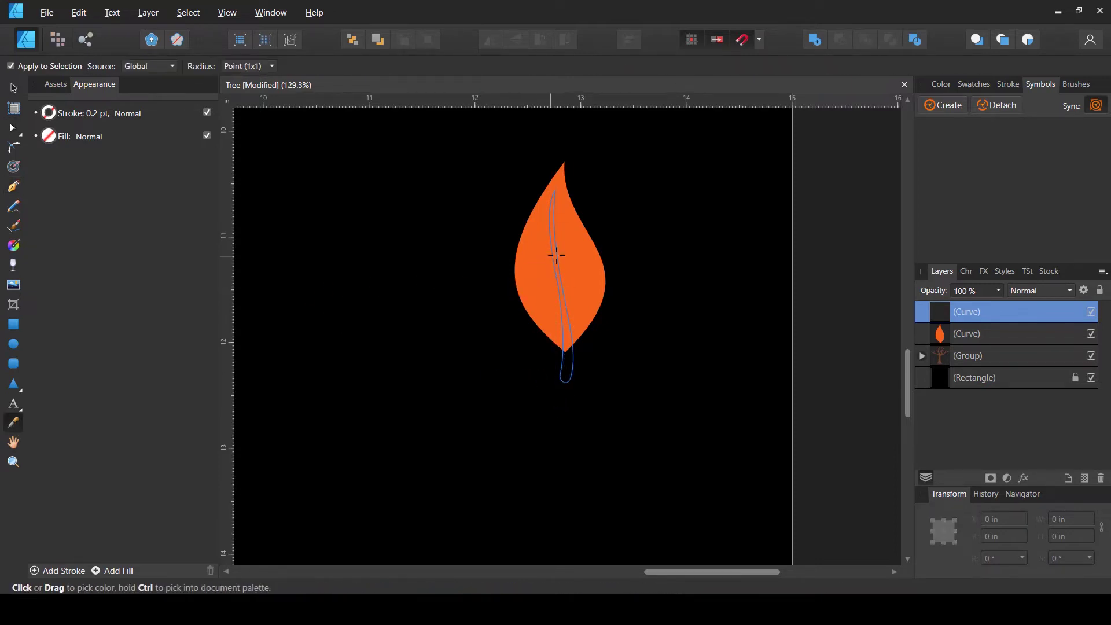
pyautogui.click(556, 274)
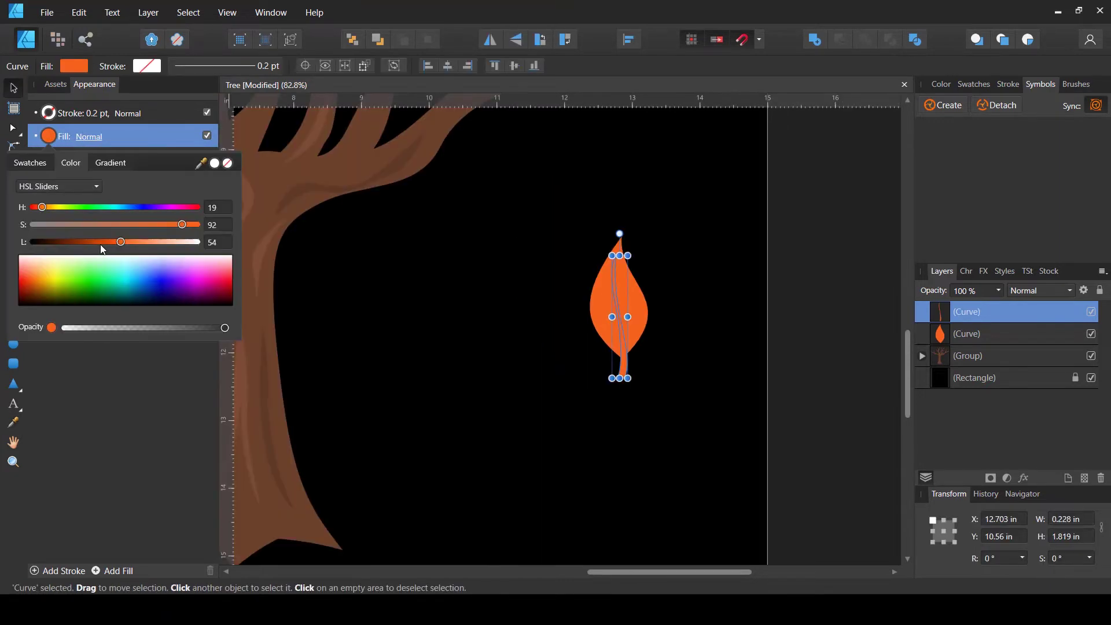
pyautogui.moveTo(110, 243); pyautogui.dragTo(102, 247)
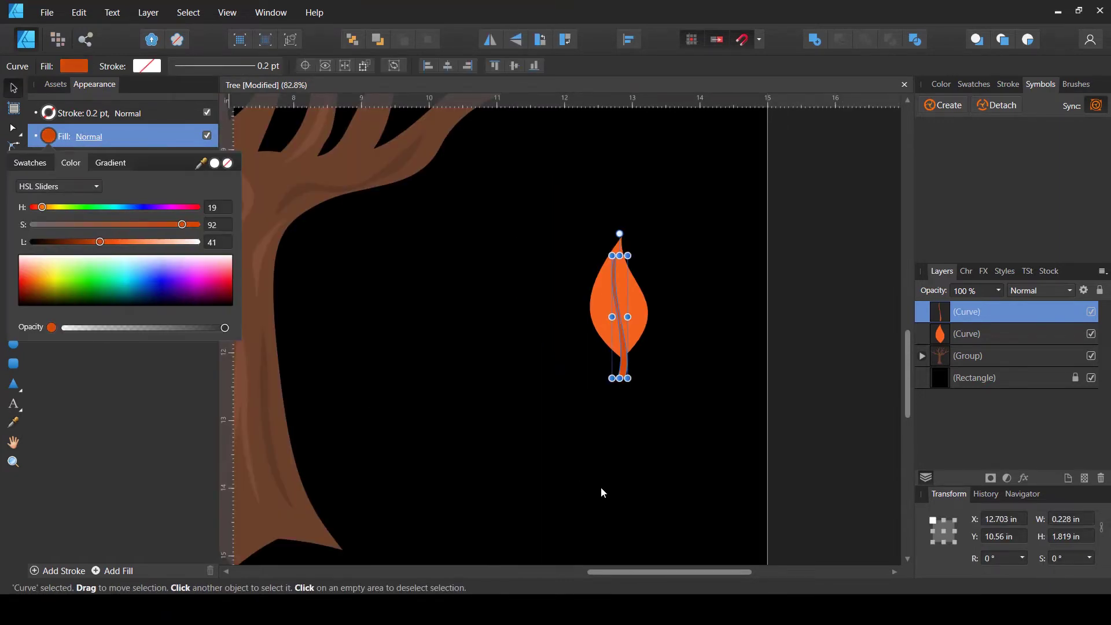
pyautogui.click(590, 464)
# Step: Draw a closed, thin vein from the lower midrib up into the leaf's right half and fill it with the midrib's dark orange
pyautogui.scroll(4, 684, 321)
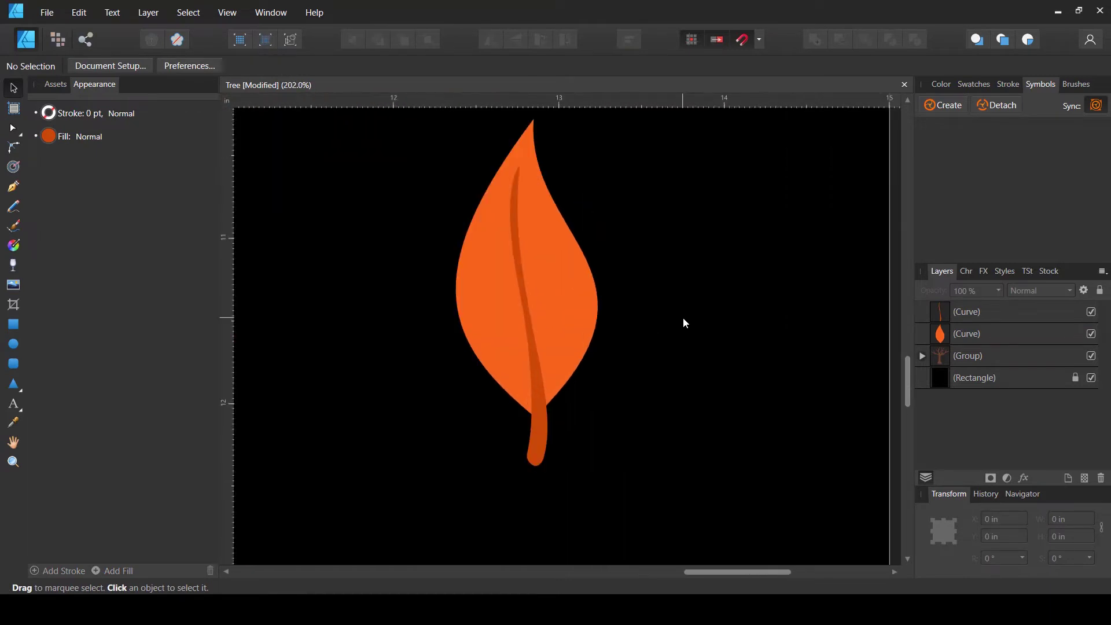
pyautogui.scroll(1, 683, 322)
pyautogui.click(13, 186)
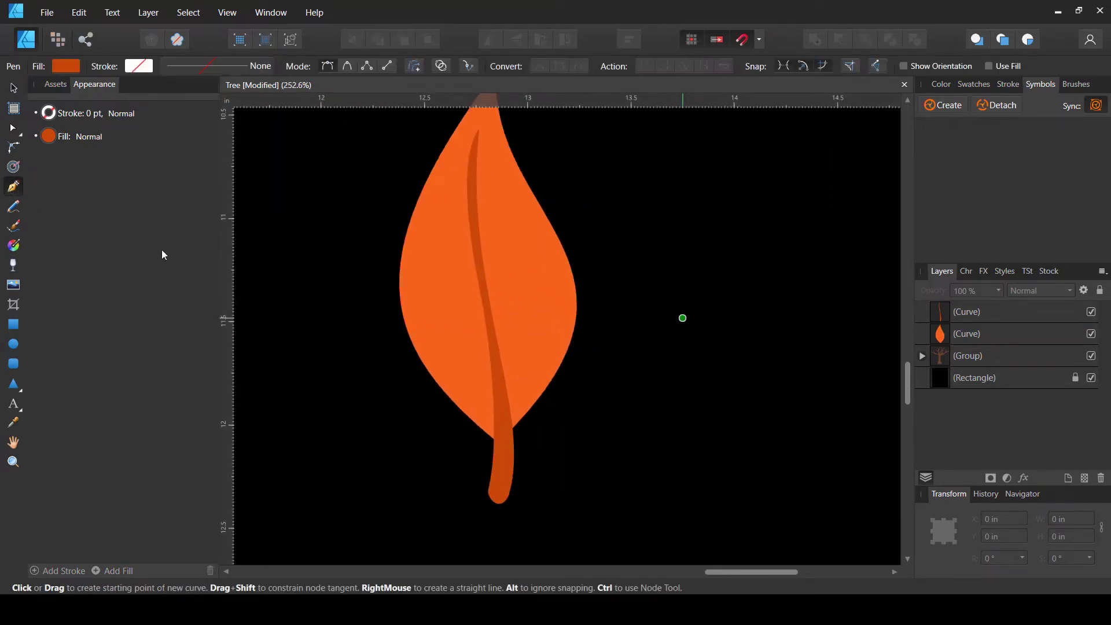
pyautogui.click(539, 277)
pyautogui.moveTo(496, 387); pyautogui.dragTo(458, 438)
pyautogui.click(496, 398)
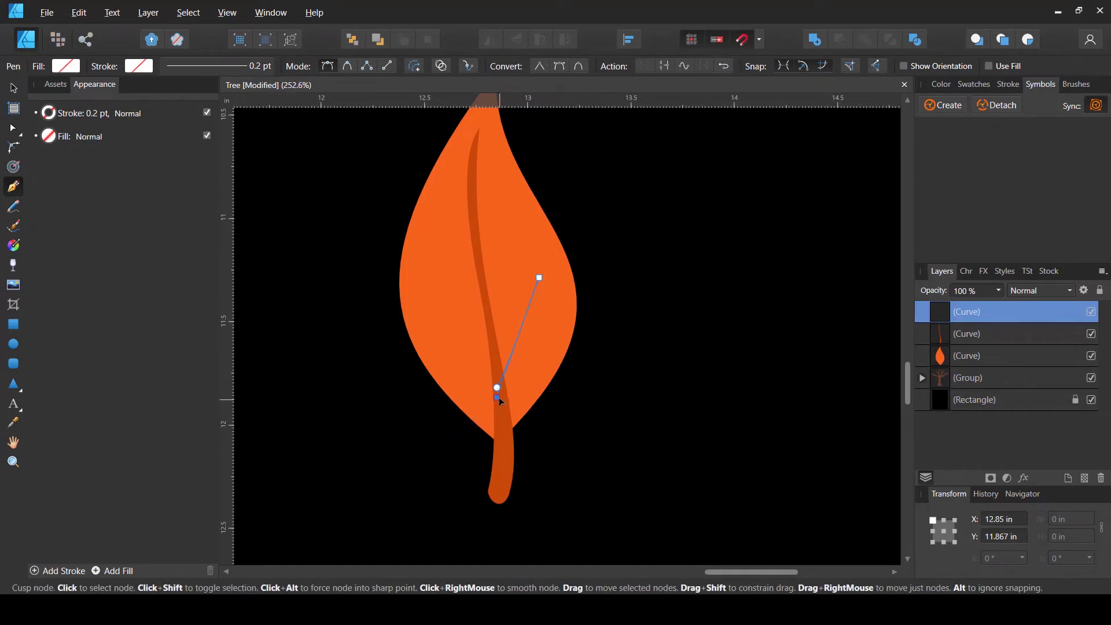
pyautogui.press('i')
pyautogui.click(508, 425)
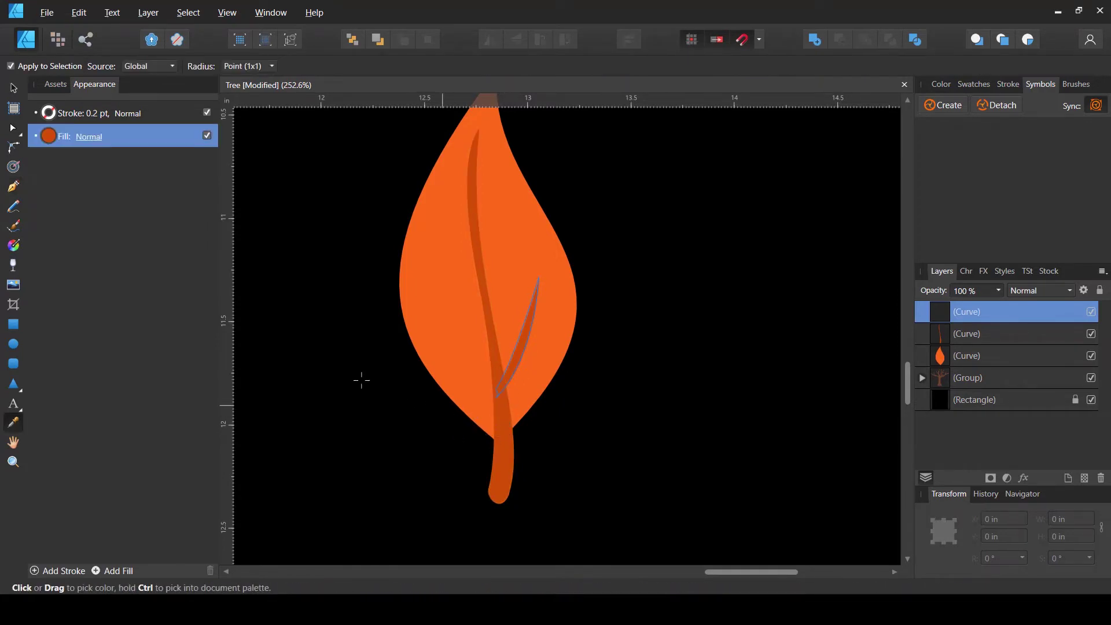
# Step: Draw a closed, curved vein from the lower midrib up into the leaf's left half and fill it with the midrib's dark orange
pyautogui.click(13, 186)
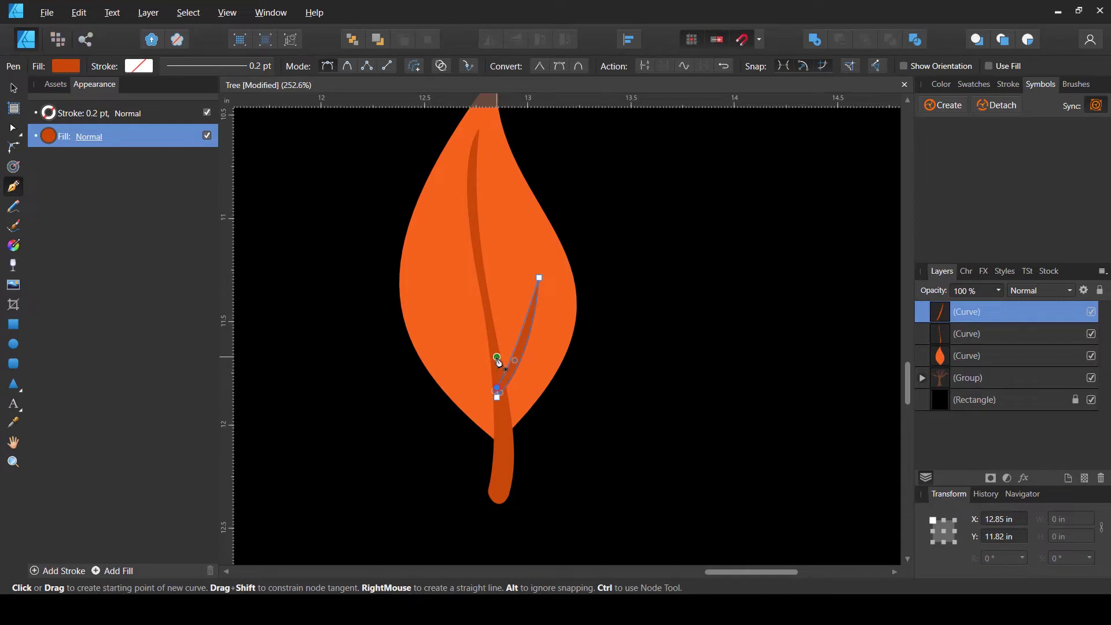
pyautogui.click(497, 357)
pyautogui.moveTo(424, 273); pyautogui.dragTo(417, 240)
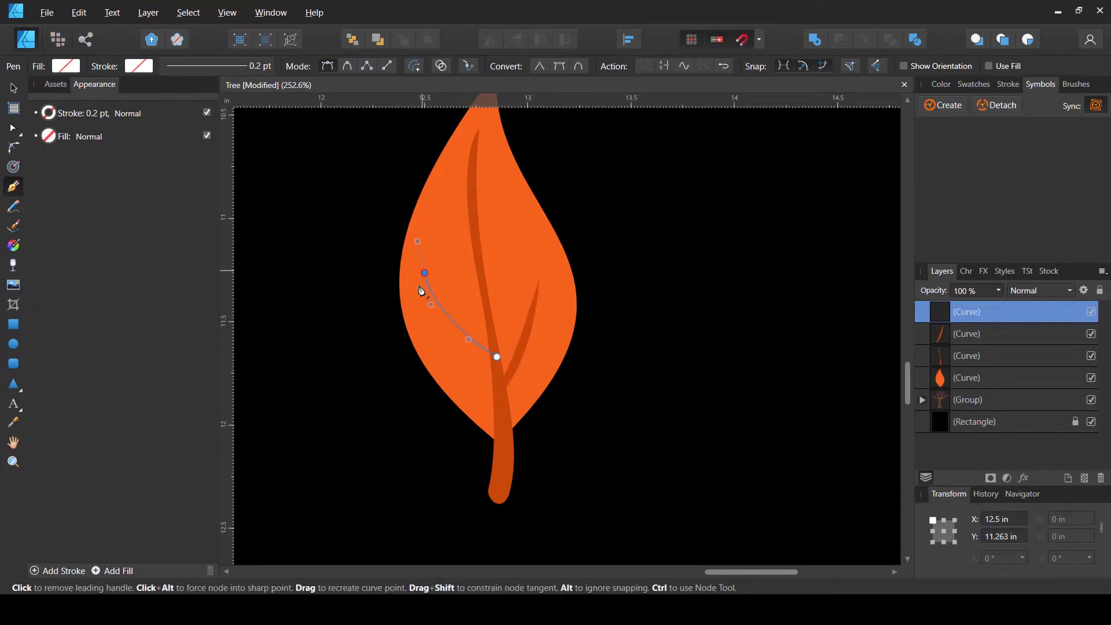
pyautogui.moveTo(497, 373); pyautogui.dragTo(511, 381)
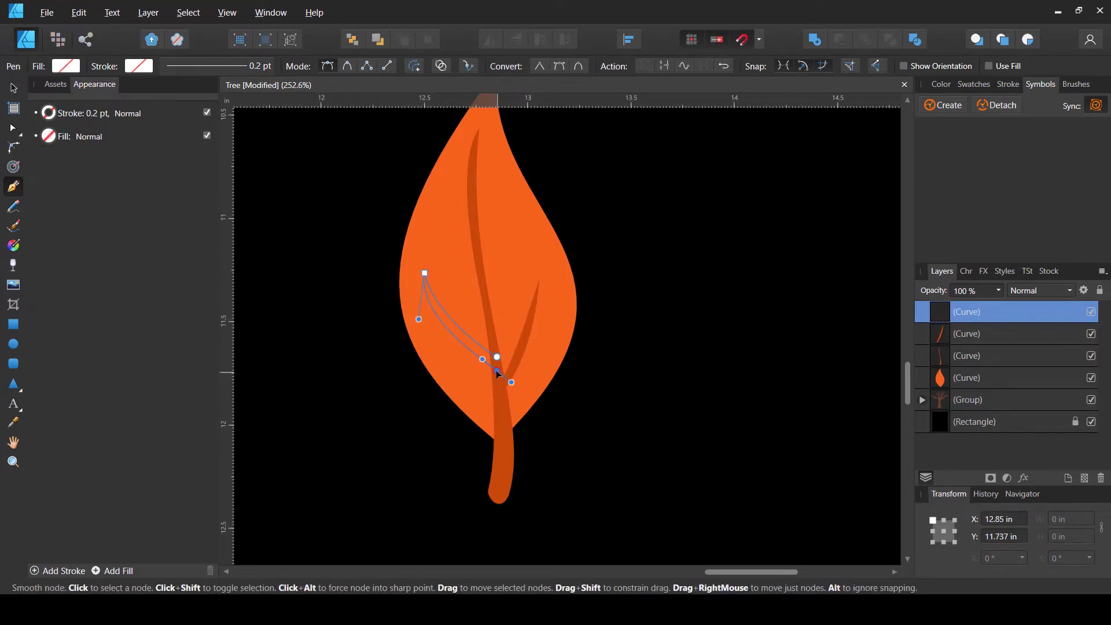
pyautogui.keyDown('ctrl'); pyautogui.click(497, 357); pyautogui.keyUp('ctrl')
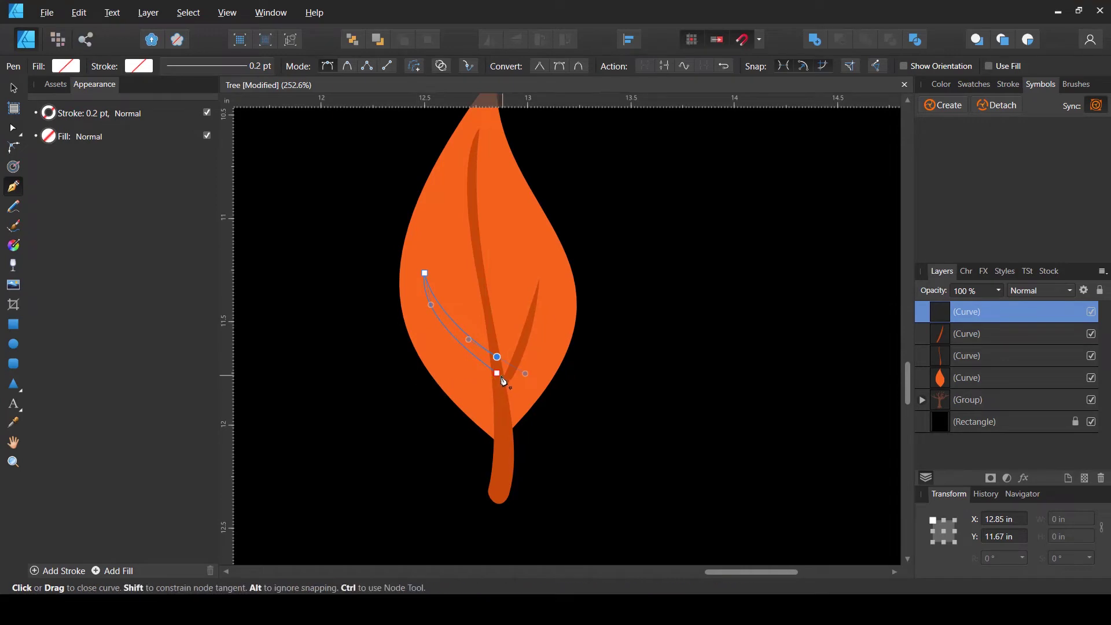
pyautogui.click(497, 373)
pyautogui.press('i')
pyautogui.click(504, 402)
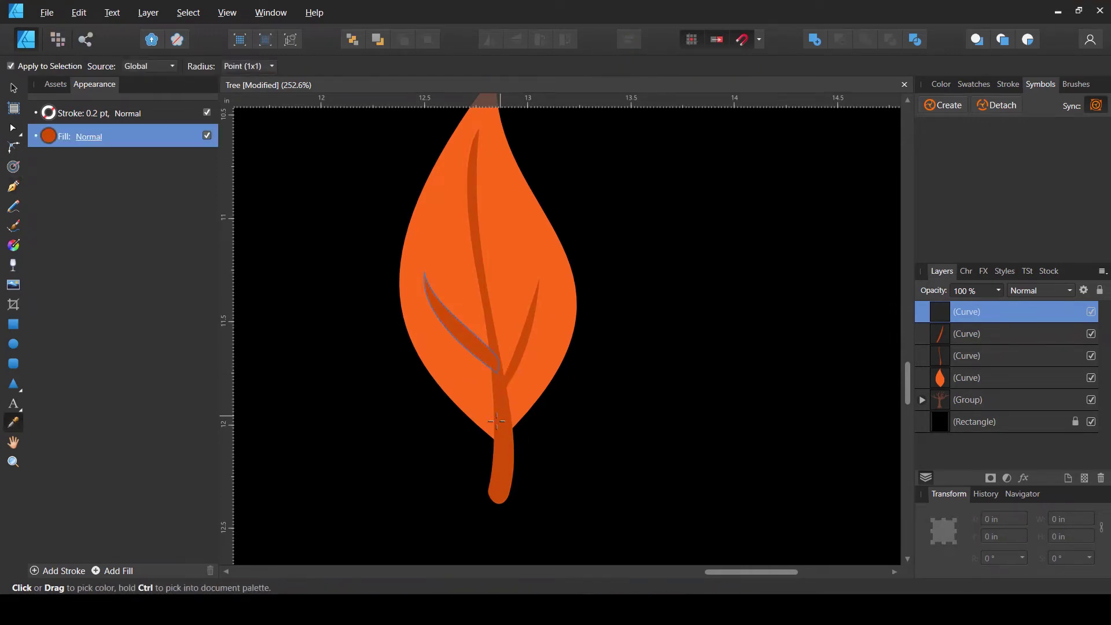
# Step: Slim the left vein by bending its upper edge closer to its lower edge near the midrib
pyautogui.press('a')
pyautogui.click(497, 356)
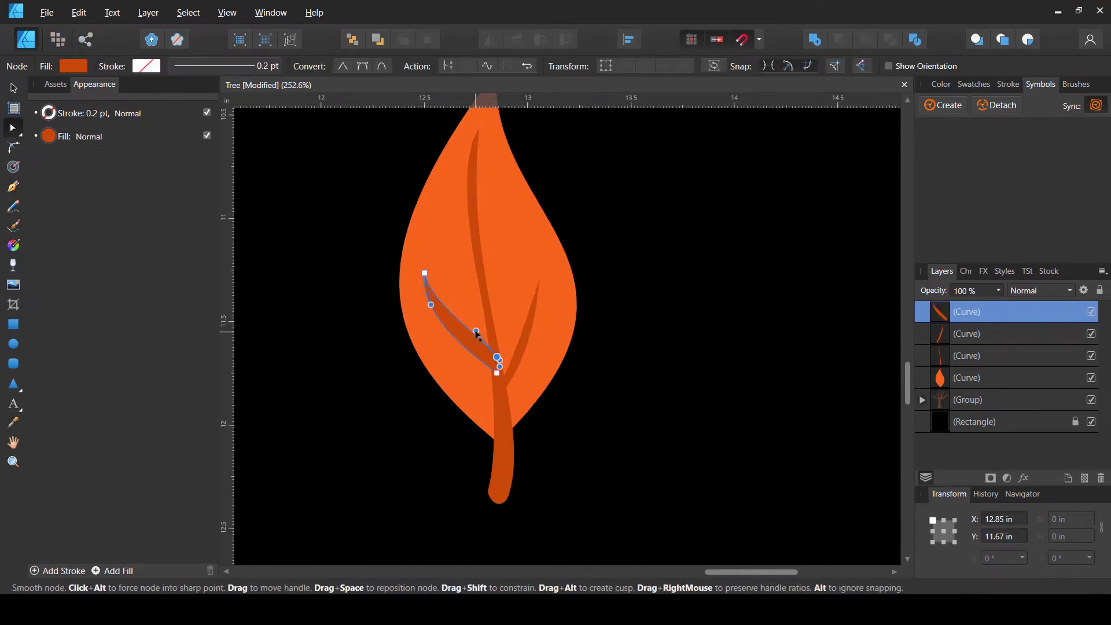
pyautogui.moveTo(477, 333); pyautogui.dragTo(477, 352)
pyautogui.press('v')
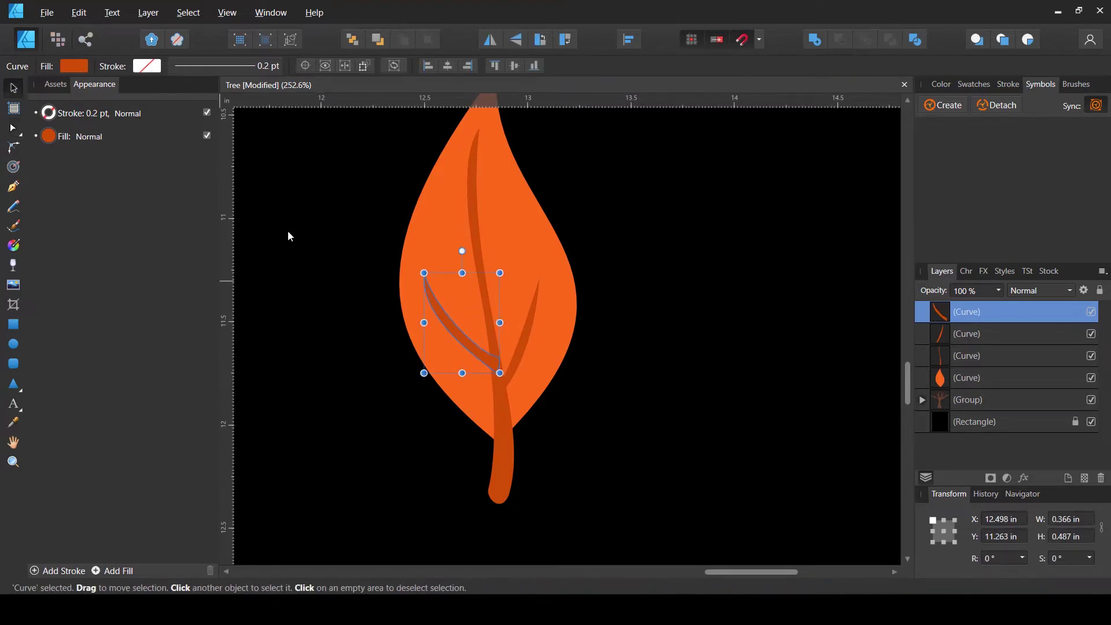
# Step: Duplicate the leaf's right vein, move the copy higher along the midrib and shrink it to about 0.15 by 0.37 in
pyautogui.click(520, 332)
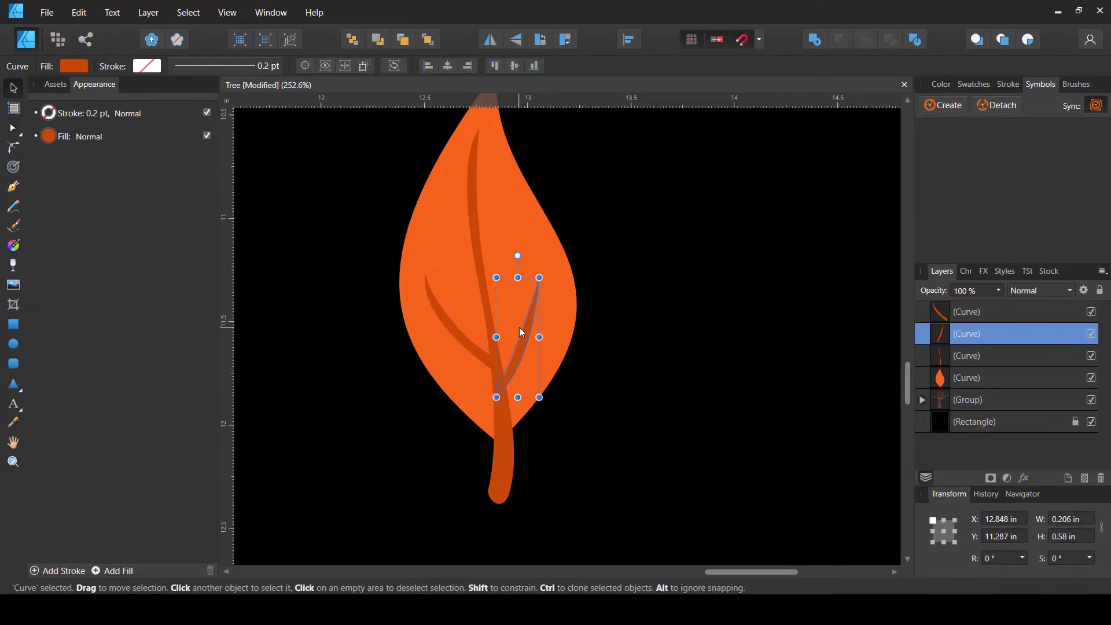
pyautogui.hotkey('ctrl', 'j')
pyautogui.moveTo(522, 346); pyautogui.dragTo(504, 216)
pyautogui.moveTo(520, 148); pyautogui.dragTo(507, 192)
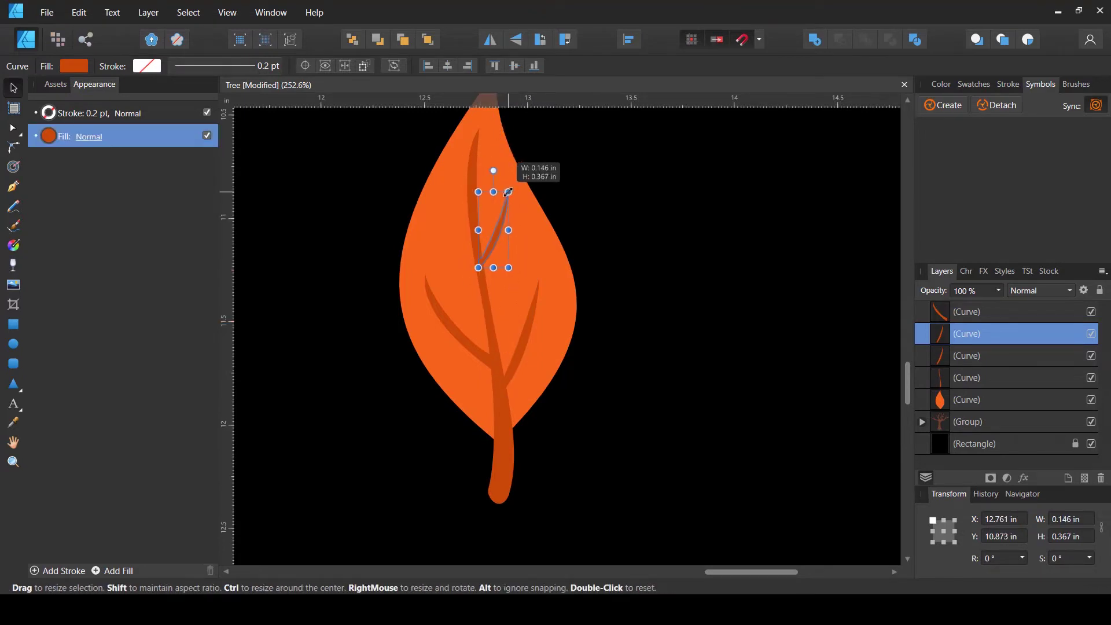
# Step: Duplicate the leaf's left vein, place the copy higher along the midrib at a smaller size, and deselect it
pyautogui.click(466, 356)
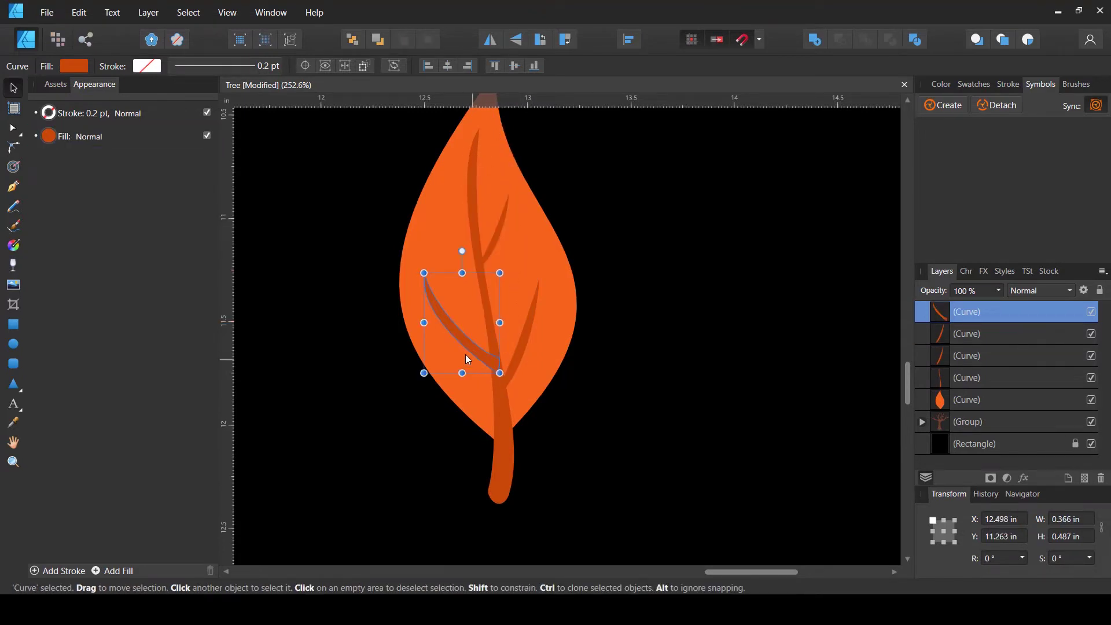
pyautogui.moveTo(460, 343); pyautogui.dragTo(446, 266)
pyautogui.moveTo(411, 199); pyautogui.dragTo(430, 218)
pyautogui.click(604, 272)
pyautogui.scroll(-2, 604, 271)
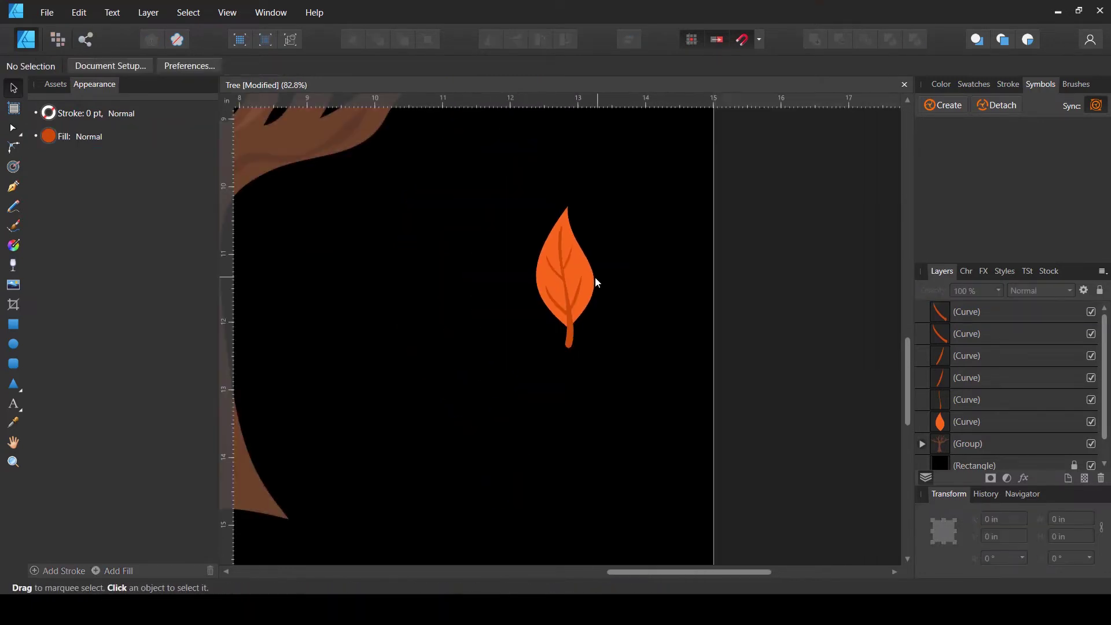
pyautogui.scroll(2, 599, 260)
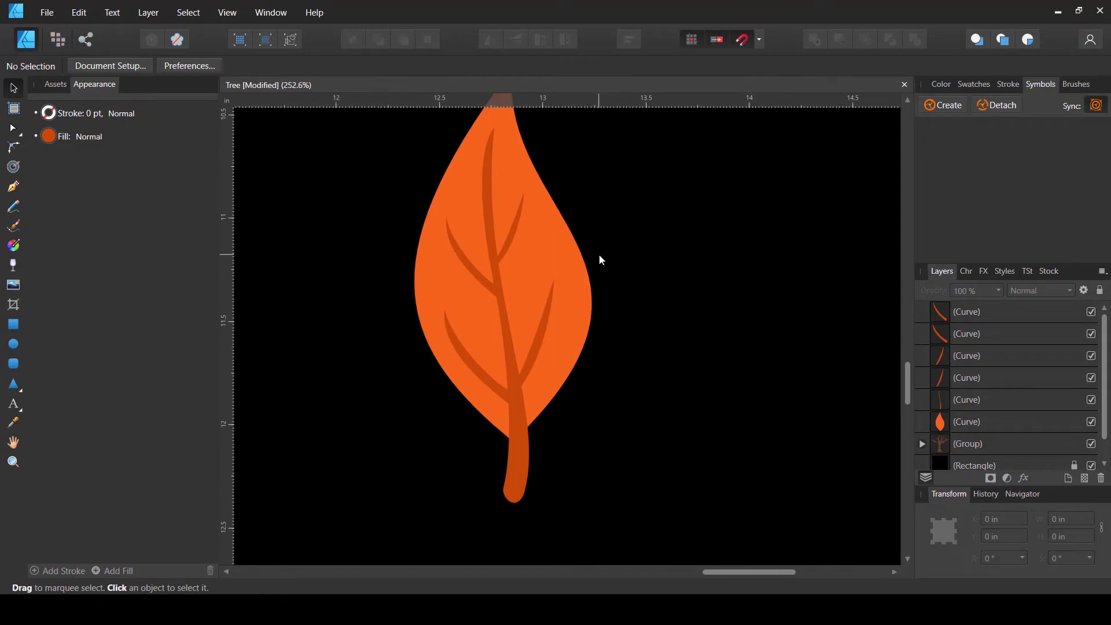
# Step: Draw a closed Pen curve from the leaf's base up along the midrib, past the tip and loosely around the right half
pyautogui.click(13, 186)
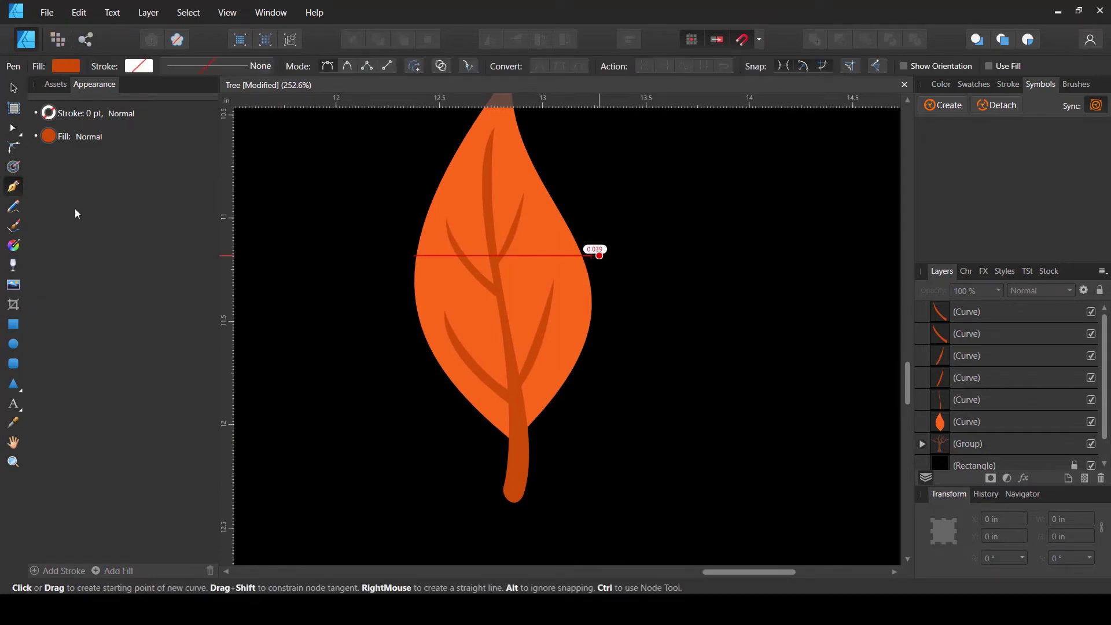
pyautogui.press('space')
pyautogui.moveTo(570, 314); pyautogui.dragTo(527, 384)
pyautogui.press('space')
pyautogui.moveTo(488, 441); pyautogui.dragTo(486, 425)
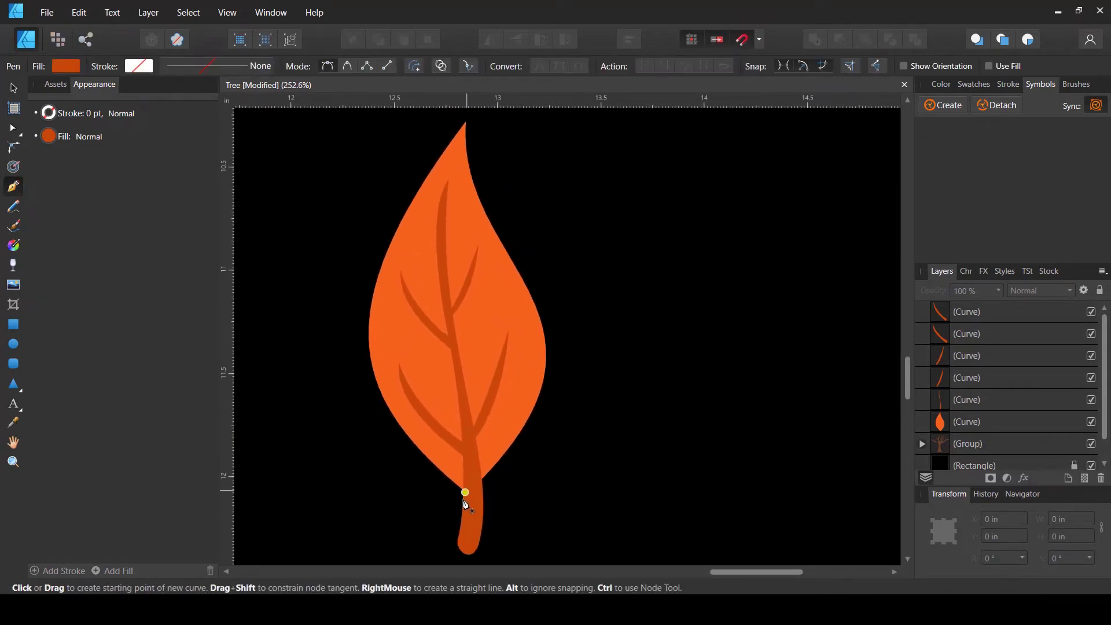
pyautogui.moveTo(462, 504); pyautogui.dragTo(475, 462)
pyautogui.moveTo(455, 357); pyautogui.dragTo(447, 304)
pyautogui.press('space')
pyautogui.moveTo(439, 247); pyautogui.dragTo(425, 359)
pyautogui.moveTo(455, 227); pyautogui.dragTo(501, 158)
pyautogui.press('space')
pyautogui.moveTo(513, 265); pyautogui.dragTo(495, 140)
pyautogui.moveTo(578, 375); pyautogui.dragTo(549, 470)
pyautogui.moveTo(431, 492); pyautogui.dragTo(402, 505)
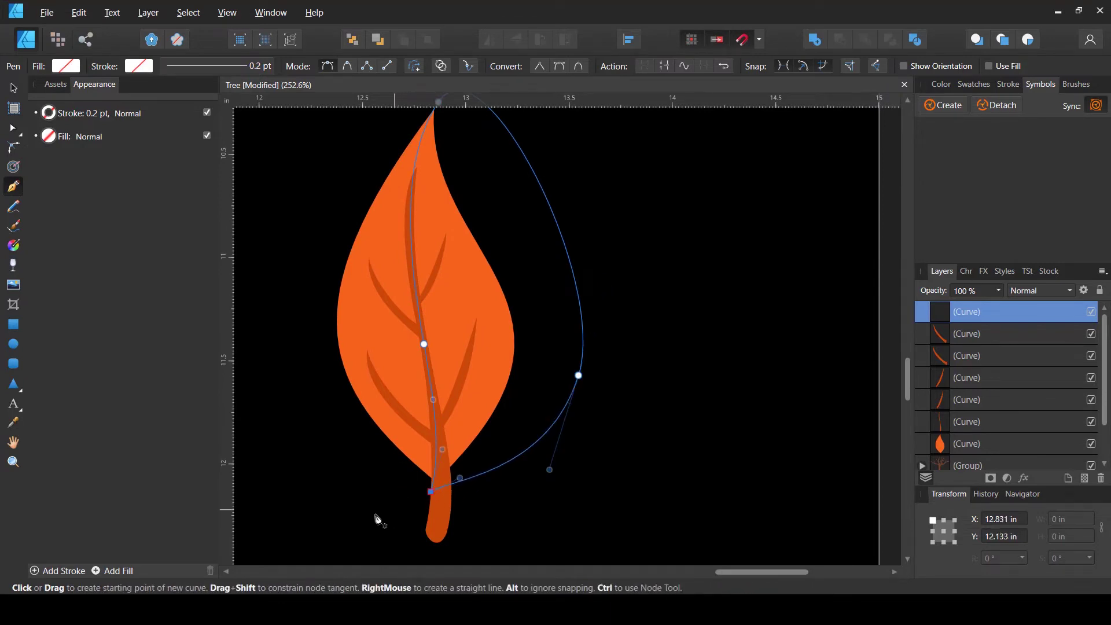
pyautogui.click(8, 88)
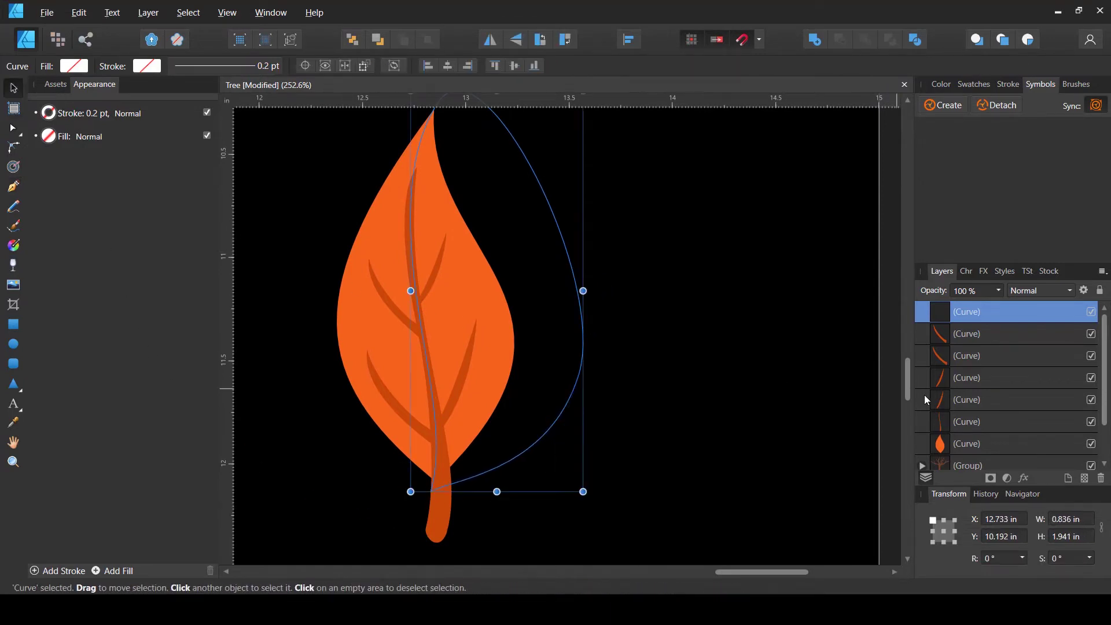
# Step: Intersect a duplicate of the leaf body with the new curve and move the resulting right half below the veins in the layer order
pyautogui.click(944, 443)
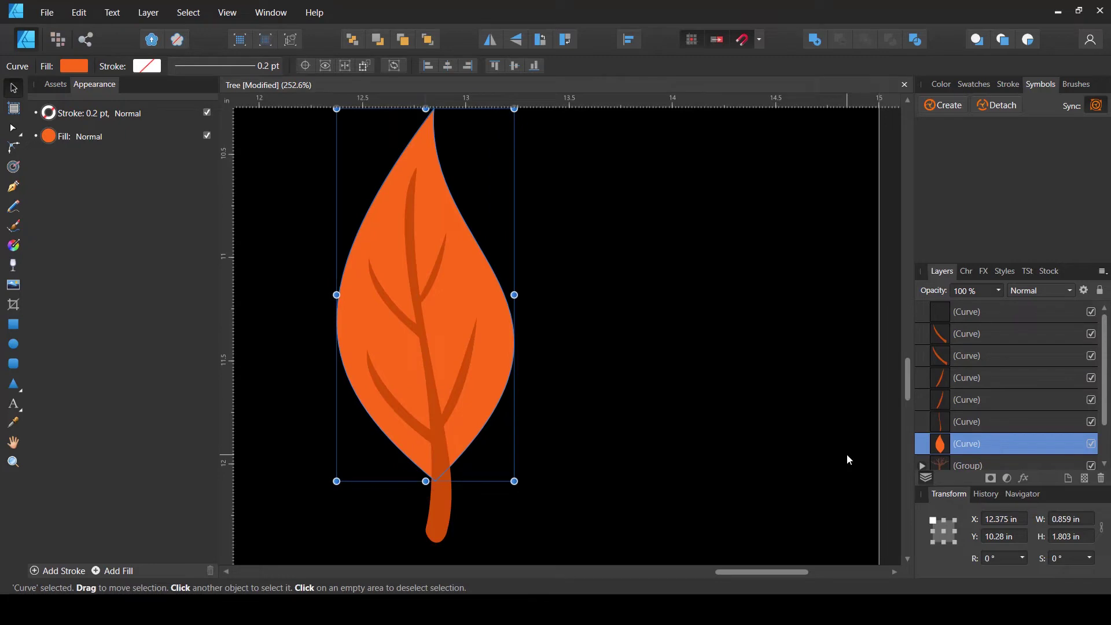
pyautogui.hotkey('ctrl', 'j')
pyautogui.keyDown('shift'); pyautogui.click(548, 186); pyautogui.keyUp('shift')
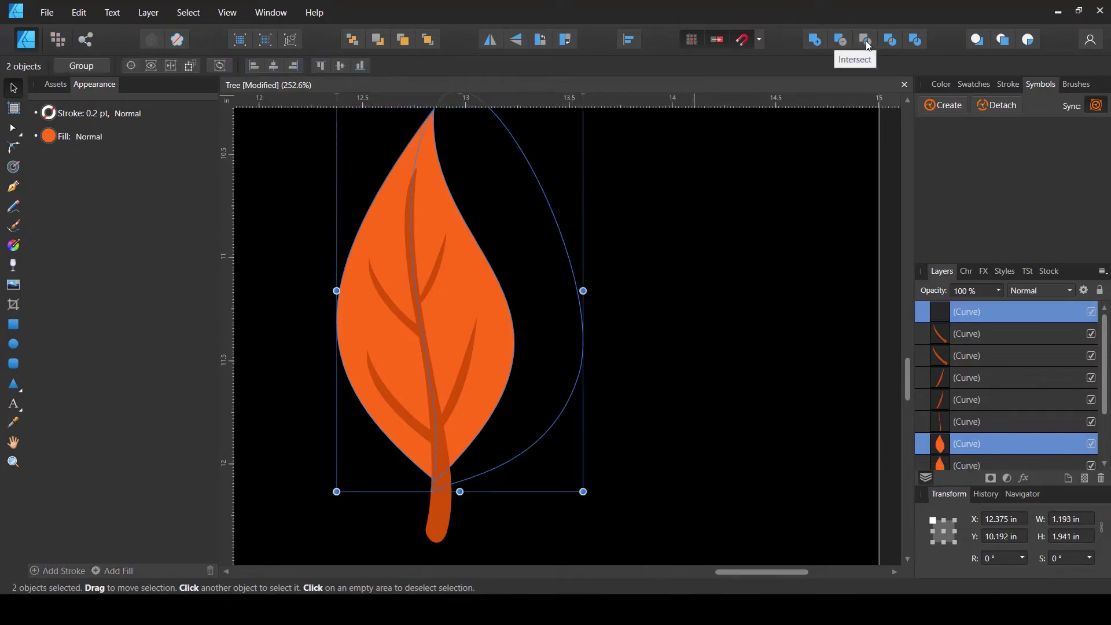
pyautogui.click(867, 42)
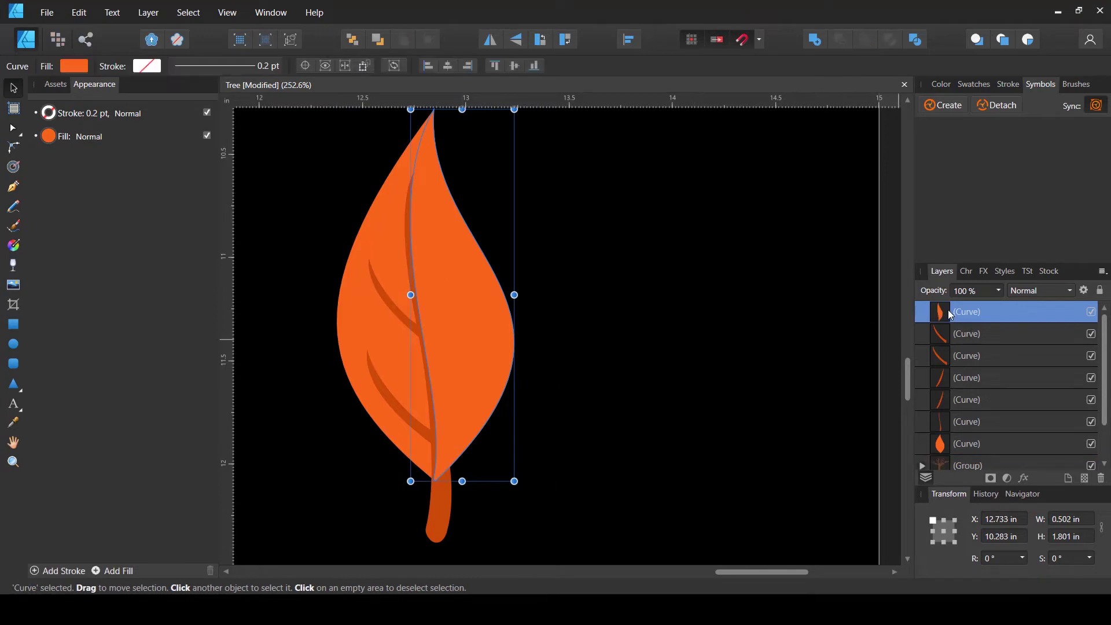
pyautogui.moveTo(950, 314); pyautogui.dragTo(937, 432)
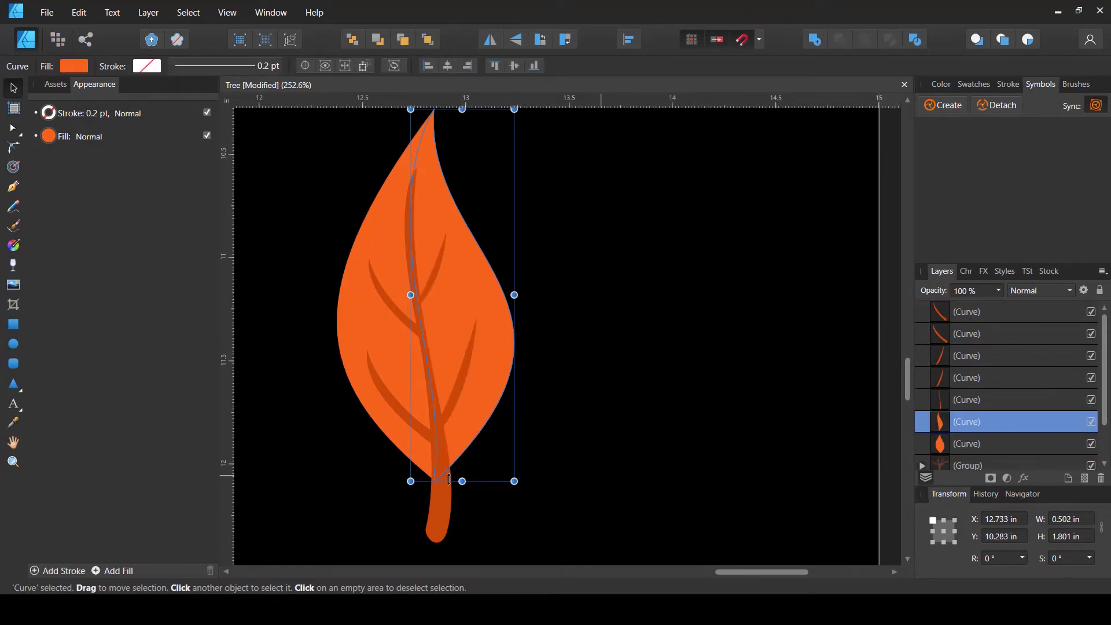
# Step: Set the leaf's right half to lightness 58, shift its hue to a yellower orange, and deselect it
pyautogui.click(72, 68)
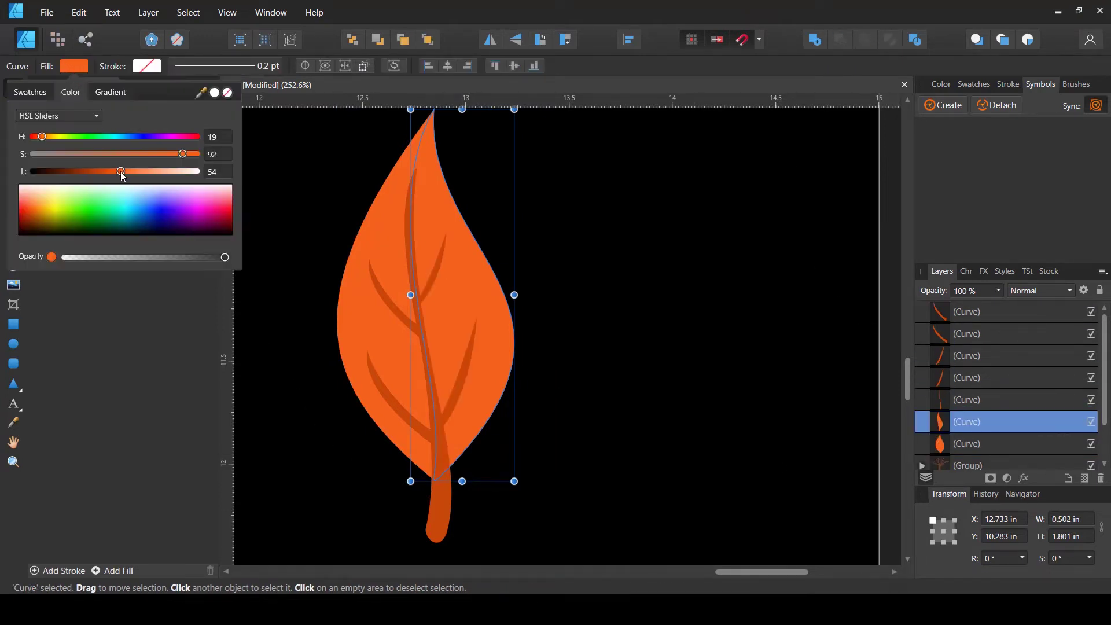
pyautogui.moveTo(121, 172); pyautogui.dragTo(126, 170)
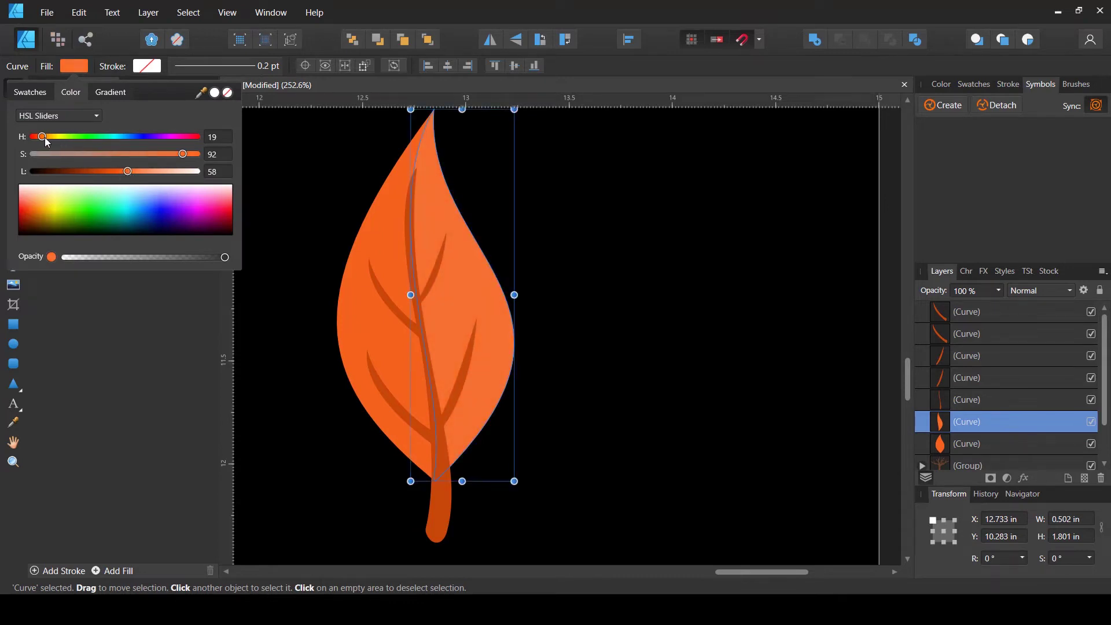
pyautogui.moveTo(43, 138); pyautogui.dragTo(47, 141)
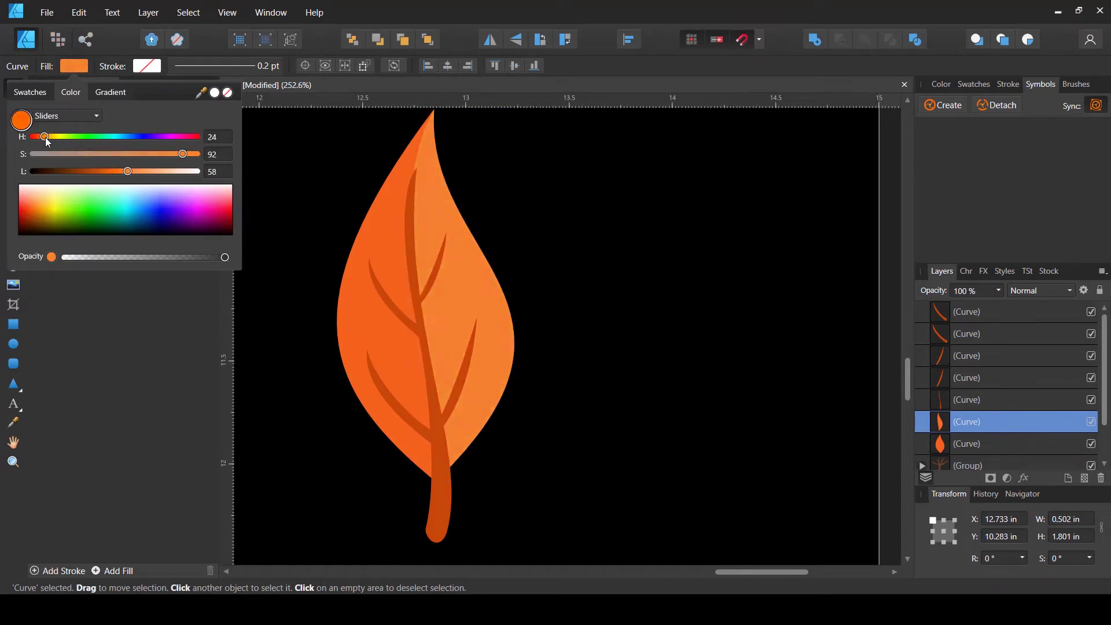
pyautogui.click(645, 290)
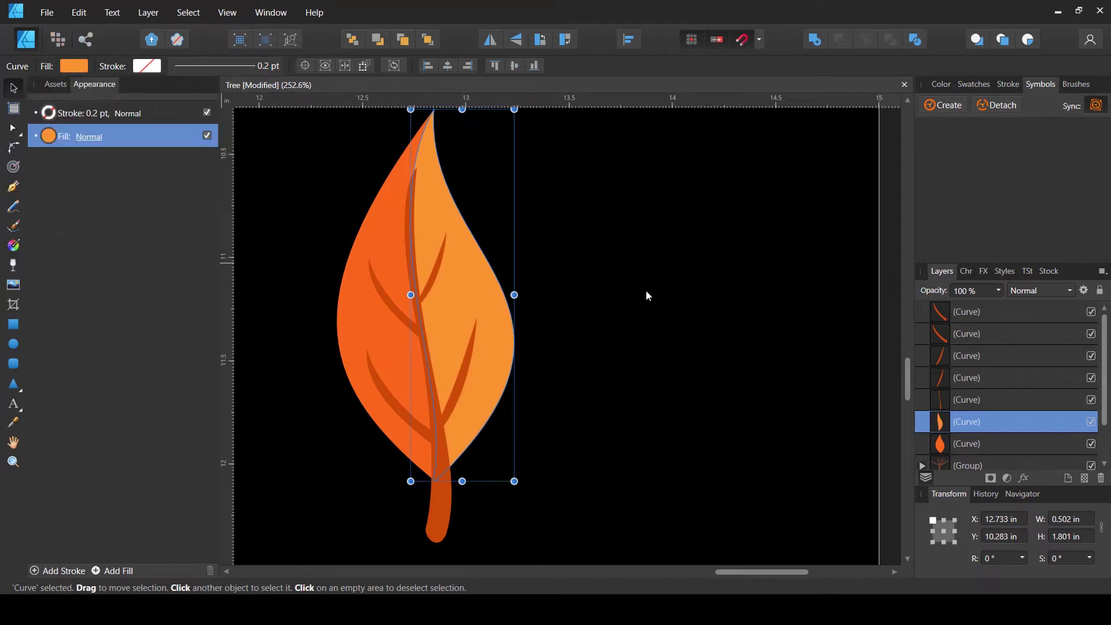
pyautogui.click(646, 289)
# Step: Group all the leaf's curves and scale the group down to about 0.54 by 1.33 in
pyautogui.scroll(-5, 645, 288)
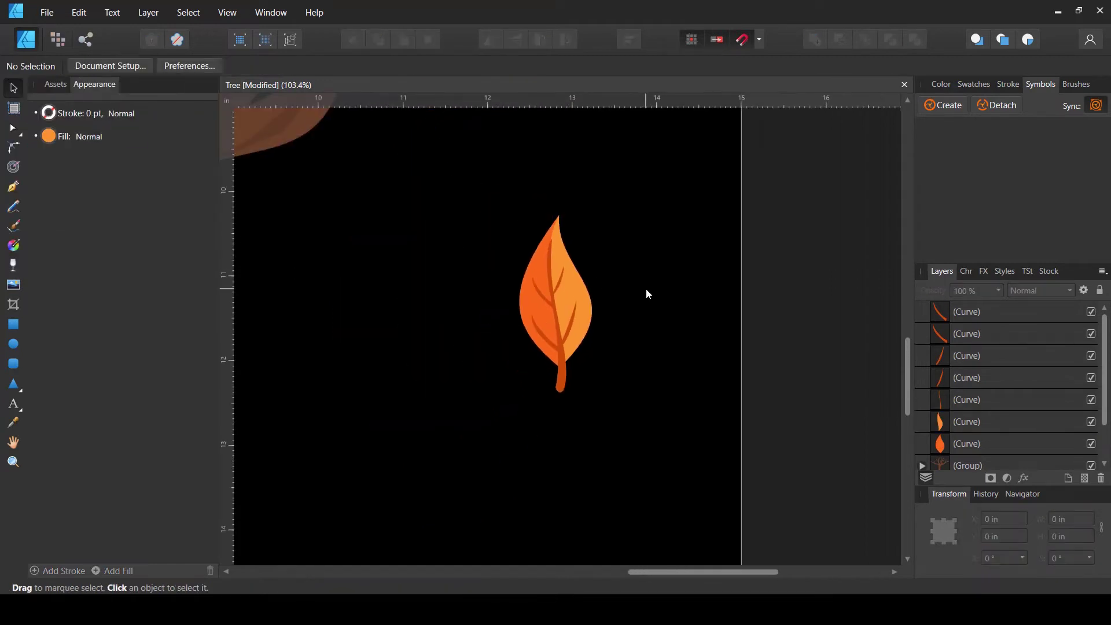
pyautogui.scroll(2, 643, 286)
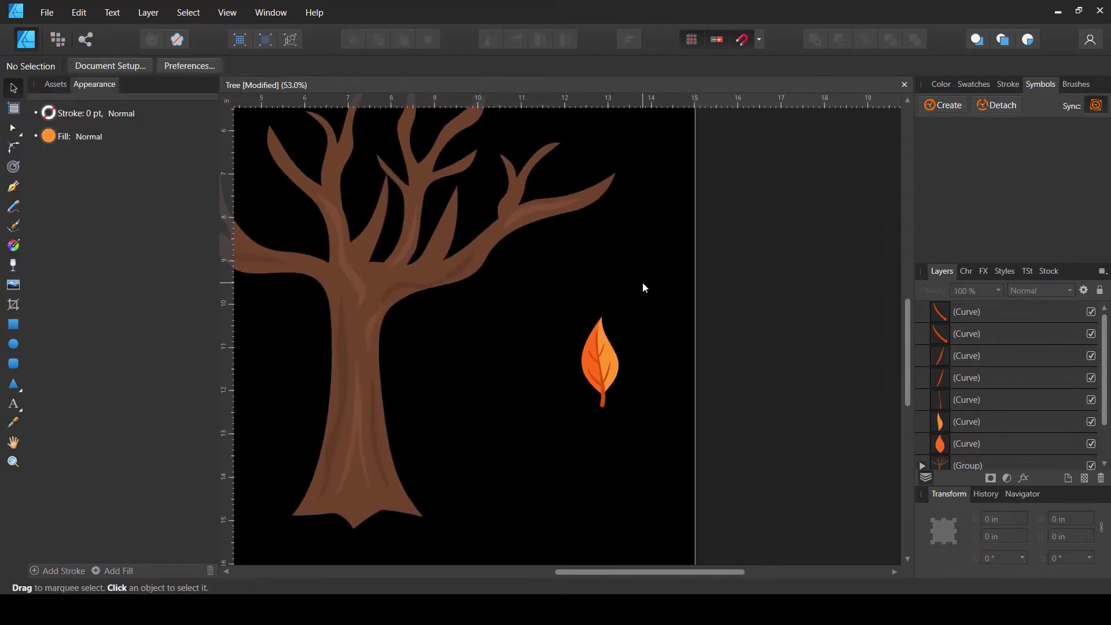
pyautogui.scroll(1, 637, 367)
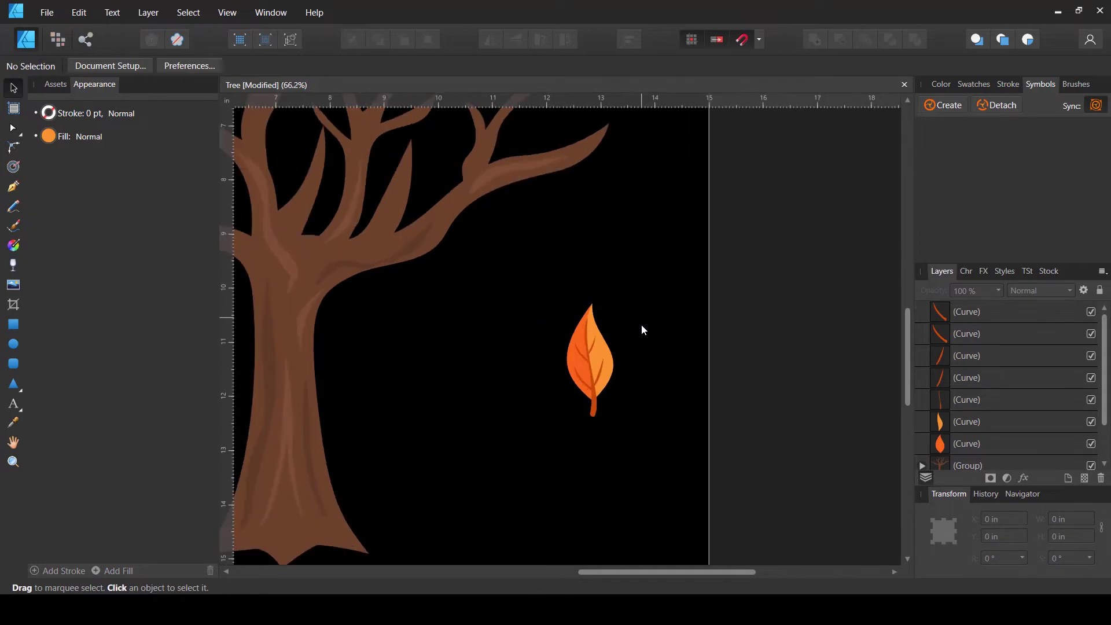
pyautogui.moveTo(527, 290); pyautogui.dragTo(699, 474)
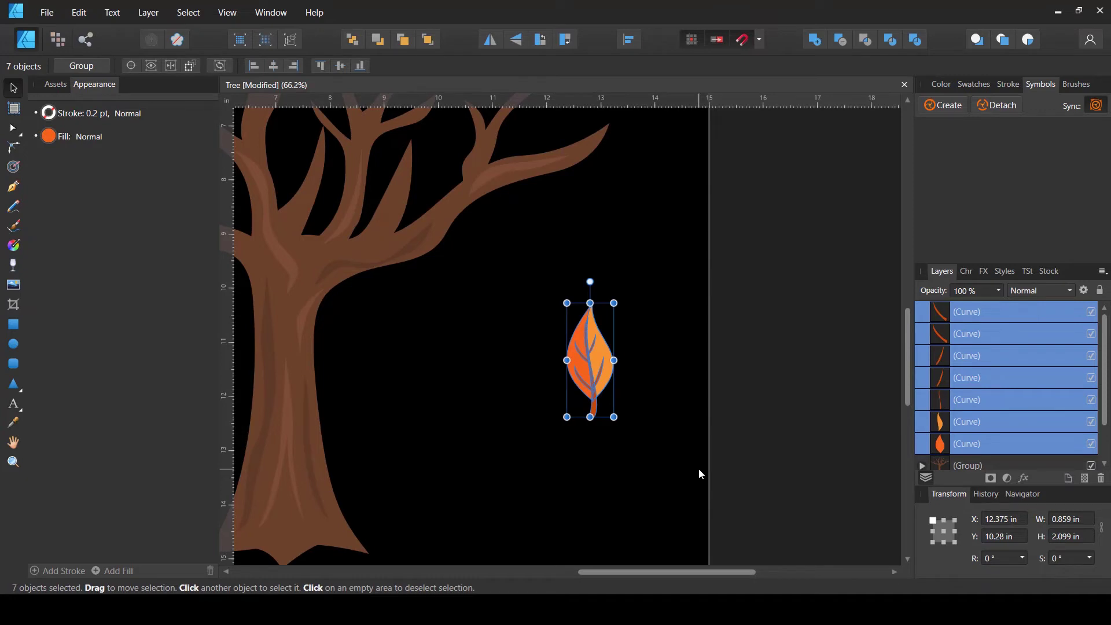
pyautogui.hotkey('ctrl', 'g')
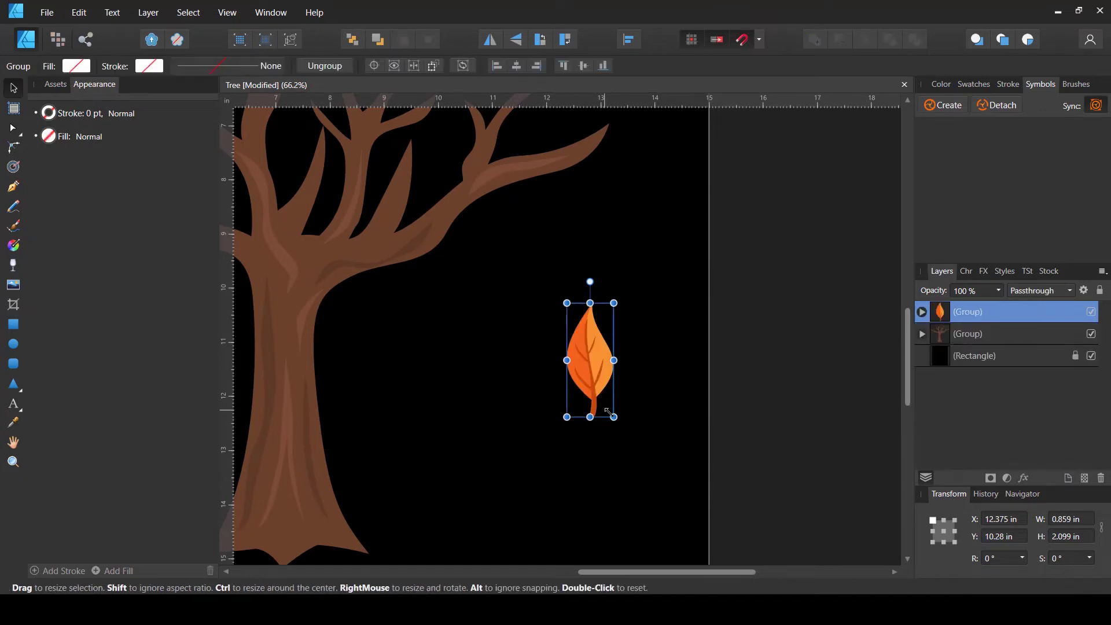
pyautogui.moveTo(614, 416); pyautogui.dragTo(607, 394)
pyautogui.click(602, 426)
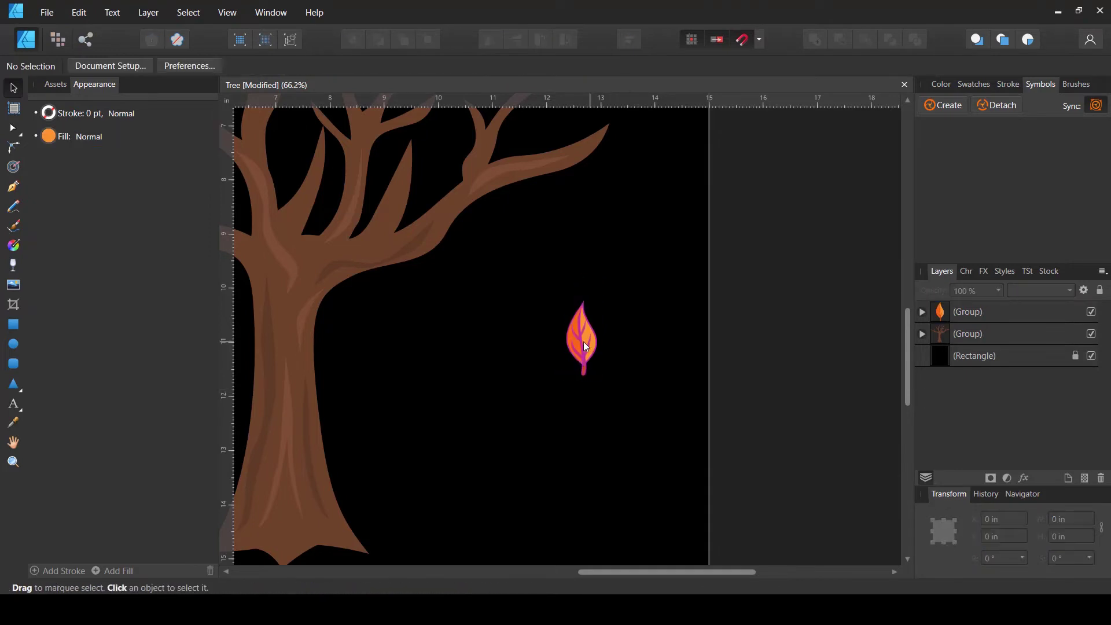
# Step: Check that the Symbols panel is enabled, and create a symbol from the grouped leaf
pyautogui.click(581, 346)
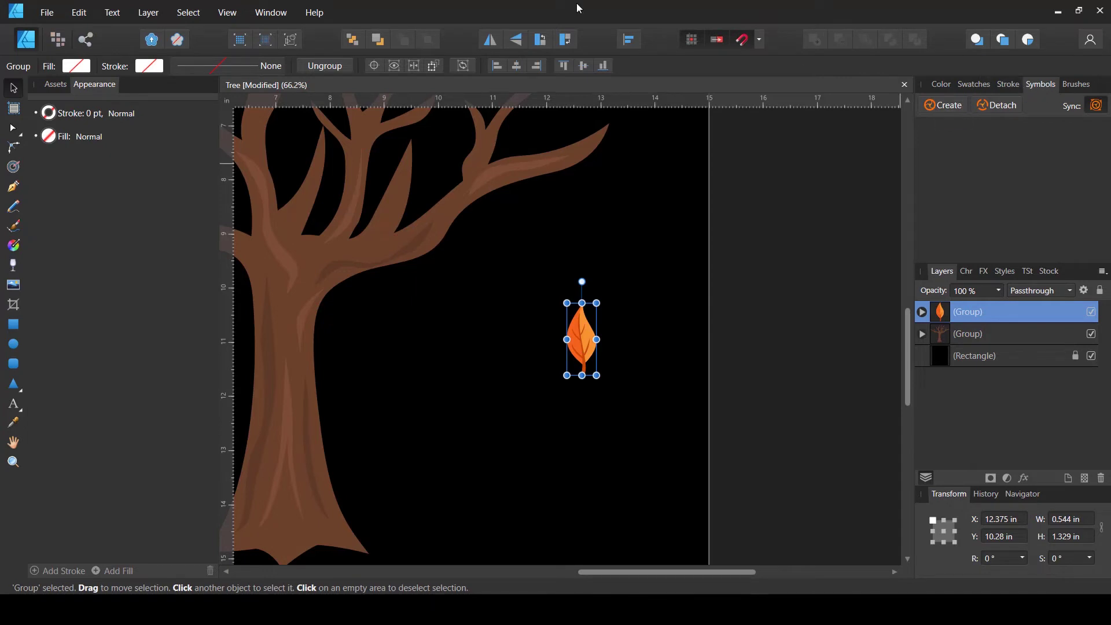
pyautogui.click(227, 13)
pyautogui.moveTo(191, 254)
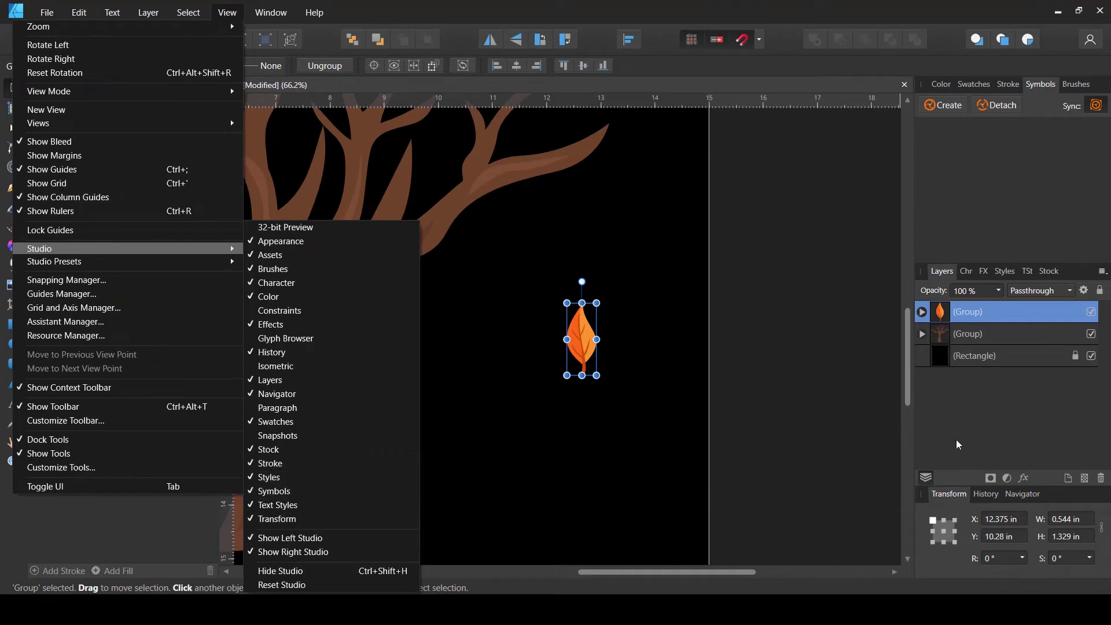
pyautogui.press('Escape')
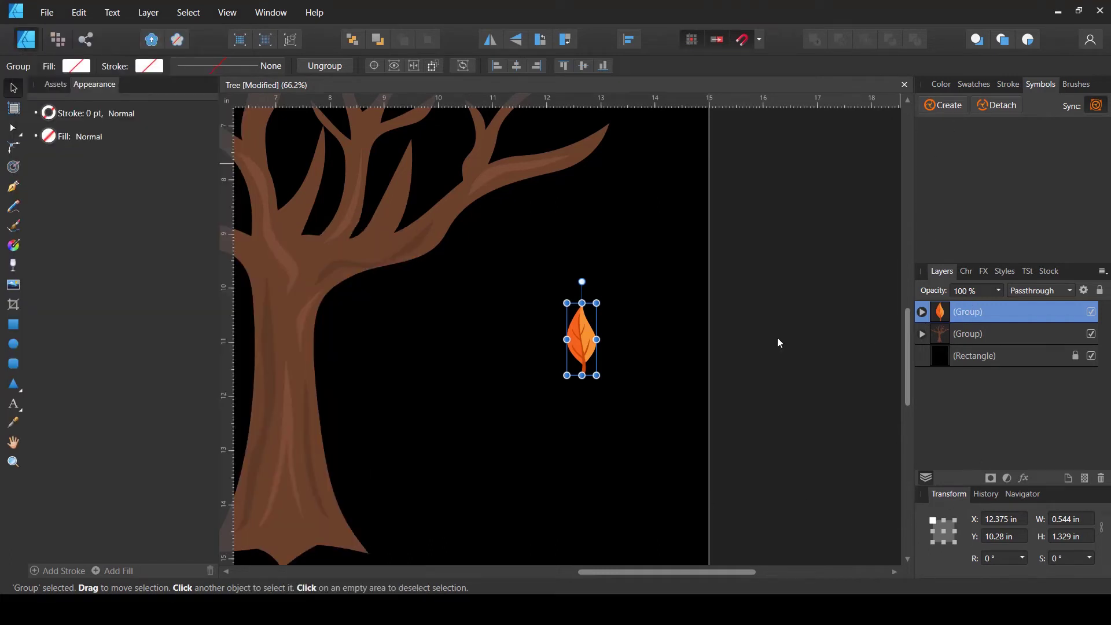
pyautogui.click(946, 107)
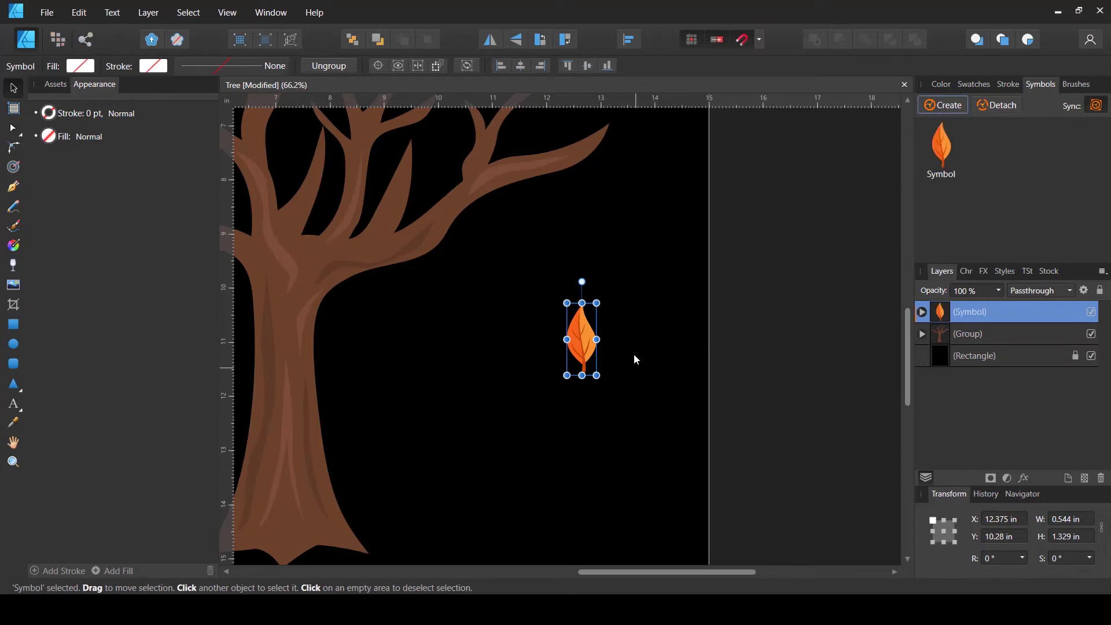
# Step: Move the leaf symbol beyond the page's right edge and place a duplicate rotated about -97° under the tree's right main branch
pyautogui.moveTo(634, 355); pyautogui.dragTo(767, 371)
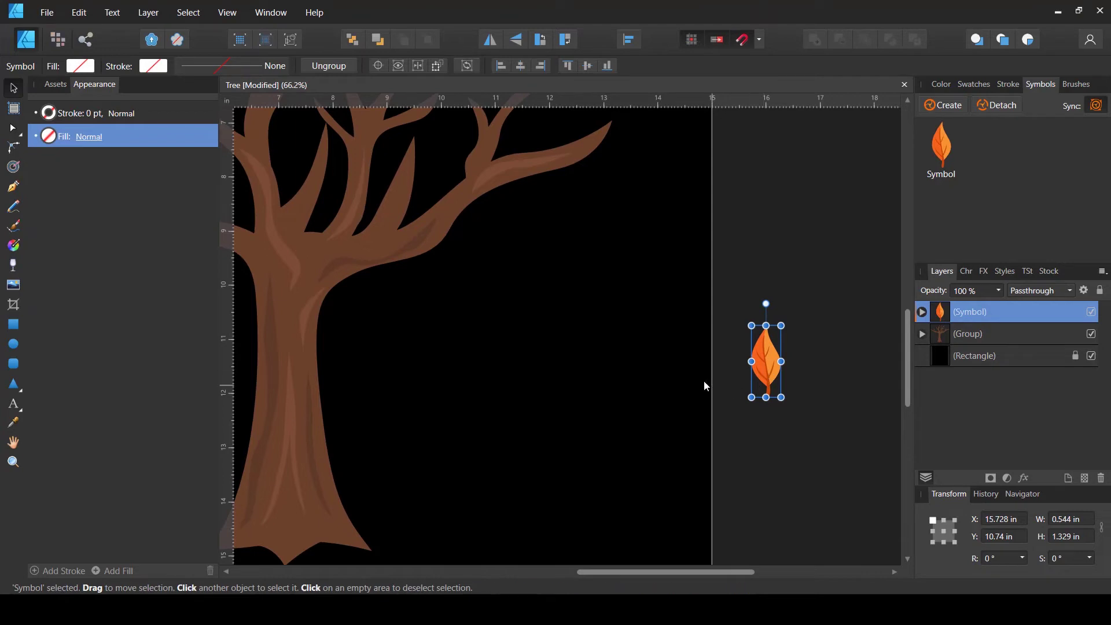
pyautogui.moveTo(659, 343); pyautogui.dragTo(703, 384)
pyautogui.hotkey('ctrl', 'j')
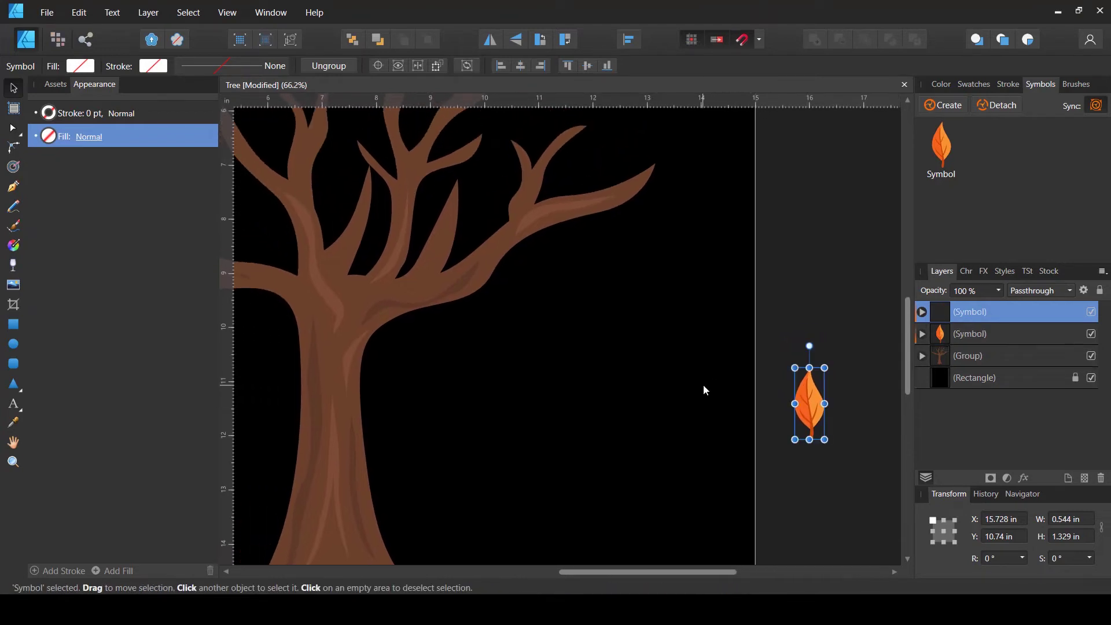
pyautogui.moveTo(815, 397); pyautogui.dragTo(471, 275)
pyautogui.moveTo(505, 332); pyautogui.dragTo(565, 405)
# Step: Duplicate the branch leaf and place the copy nearly upright on the upper side of the right main branch
pyautogui.hotkey('ctrl', 'j')
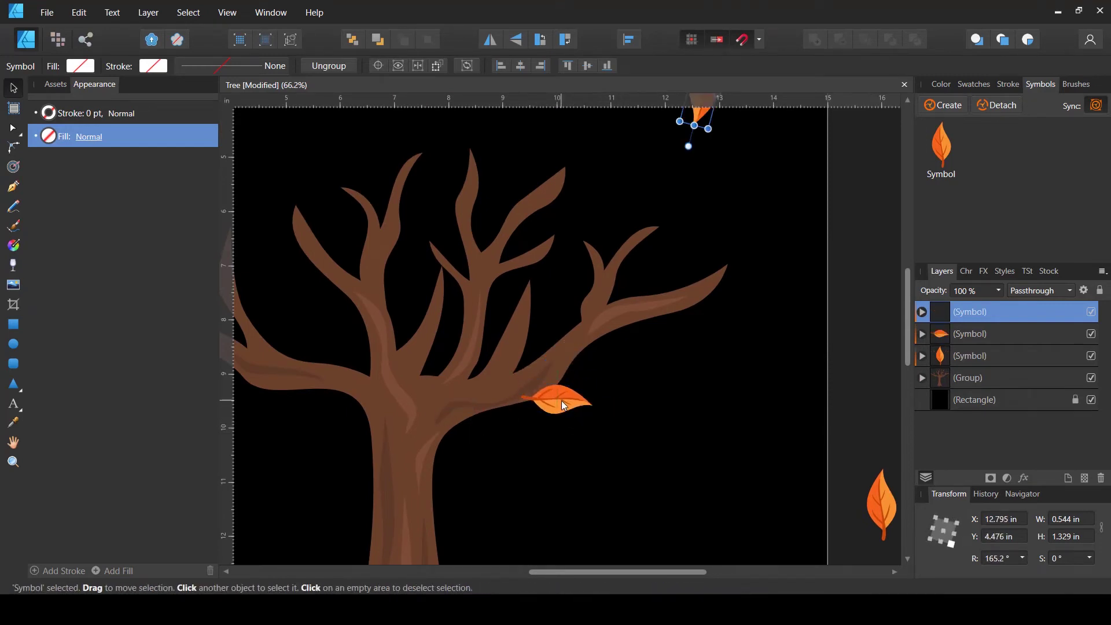
pyautogui.scroll(3, 620, 372)
pyautogui.moveTo(700, 156); pyautogui.dragTo(547, 398)
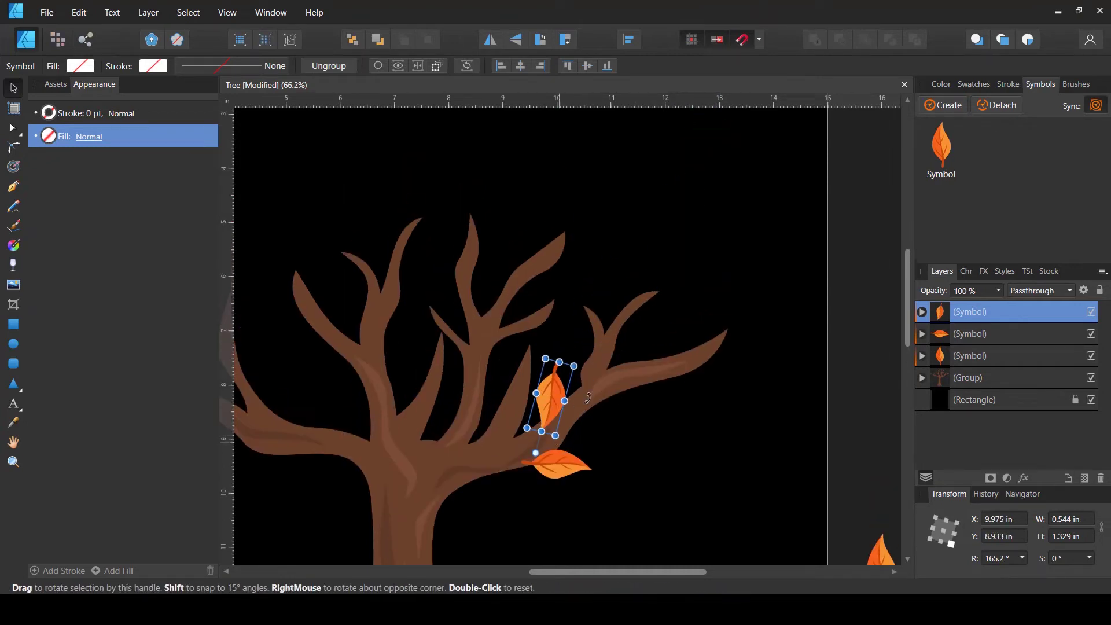
pyautogui.moveTo(535, 453); pyautogui.dragTo(559, 338)
pyautogui.moveTo(536, 392); pyautogui.dragTo(497, 413)
# Step: Duplicate the leaf under the branch, place it farther out, rotated about -124° and enlarged to about 0.68 by 1.66 in
pyautogui.click(557, 466)
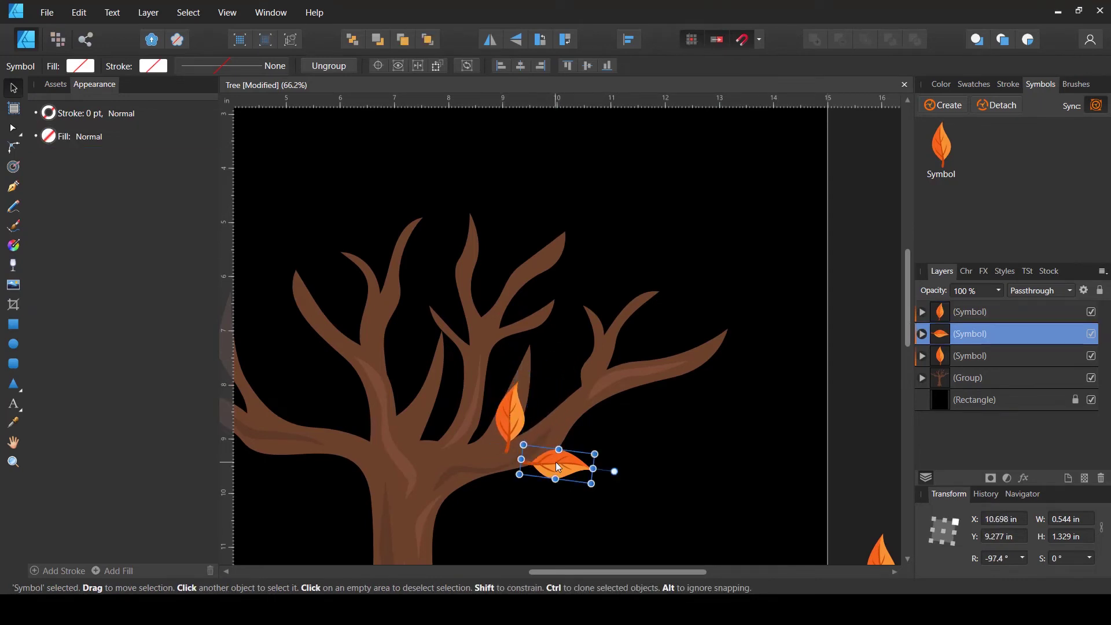
pyautogui.hotkey('ctrl', 'j')
pyautogui.moveTo(558, 467); pyautogui.dragTo(627, 484)
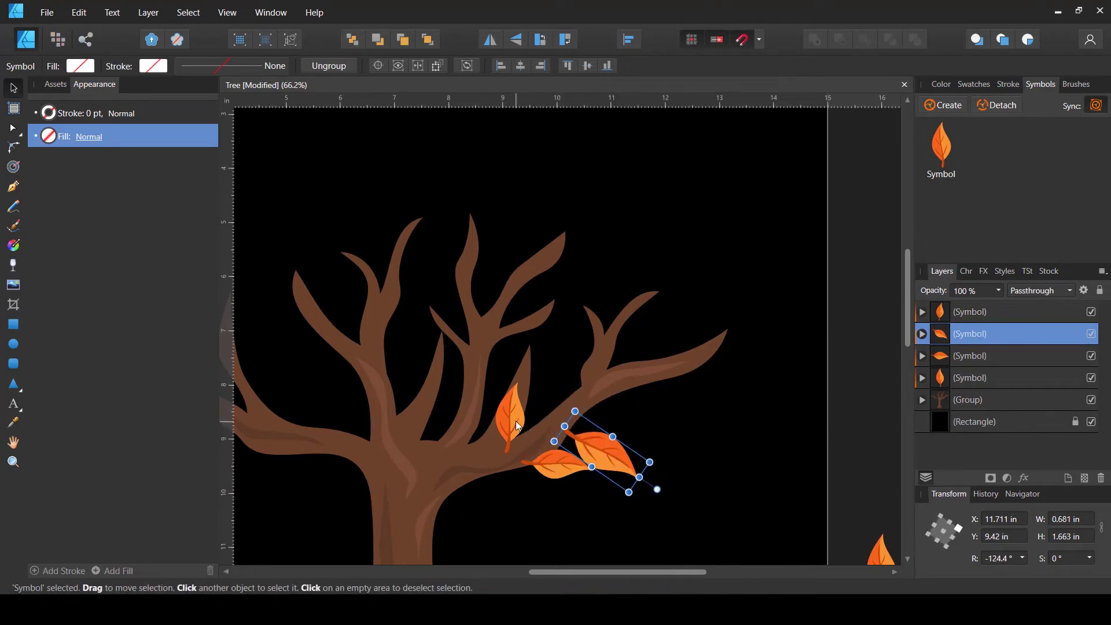
# Step: Duplicate the upright leaf farther out along the branch, tilted outward, and nudge the enlarged leaf closer to the branch
pyautogui.moveTo(516, 421); pyautogui.dragTo(578, 390)
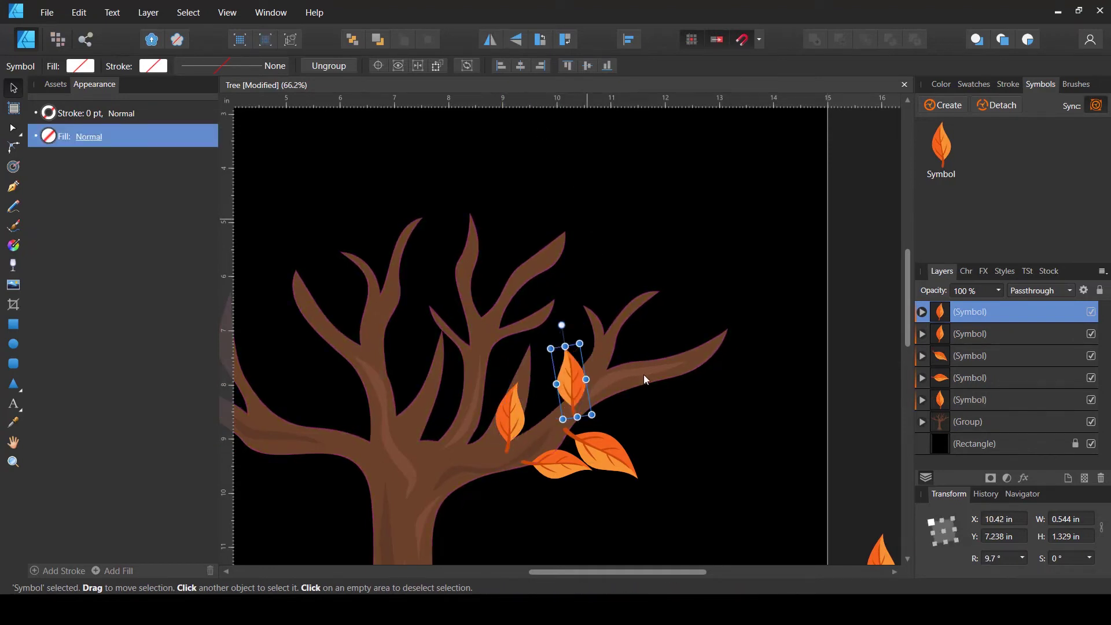
pyautogui.moveTo(581, 325); pyautogui.dragTo(613, 406)
pyautogui.moveTo(591, 451); pyautogui.dragTo(586, 452)
# Step: Tilt the innermost leaf under the branch downward, and select a single vein inside the enlarged leaf's symbol
pyautogui.click(566, 451)
pyautogui.click(553, 464)
pyautogui.moveTo(558, 491); pyautogui.dragTo(518, 409)
pyautogui.keyDown('ctrl'); pyautogui.click(558, 376); pyautogui.keyUp('ctrl')
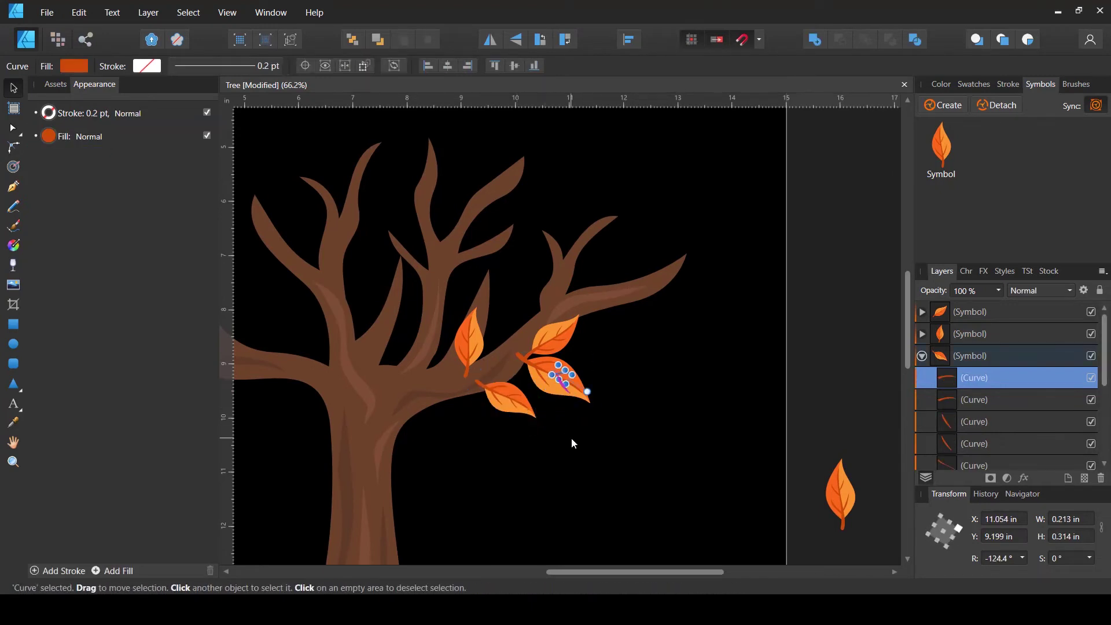
# Step: Duplicate three of the leaves around the right main branch and place copies upright along the branch's upper side
pyautogui.click(571, 437)
pyautogui.click(563, 377)
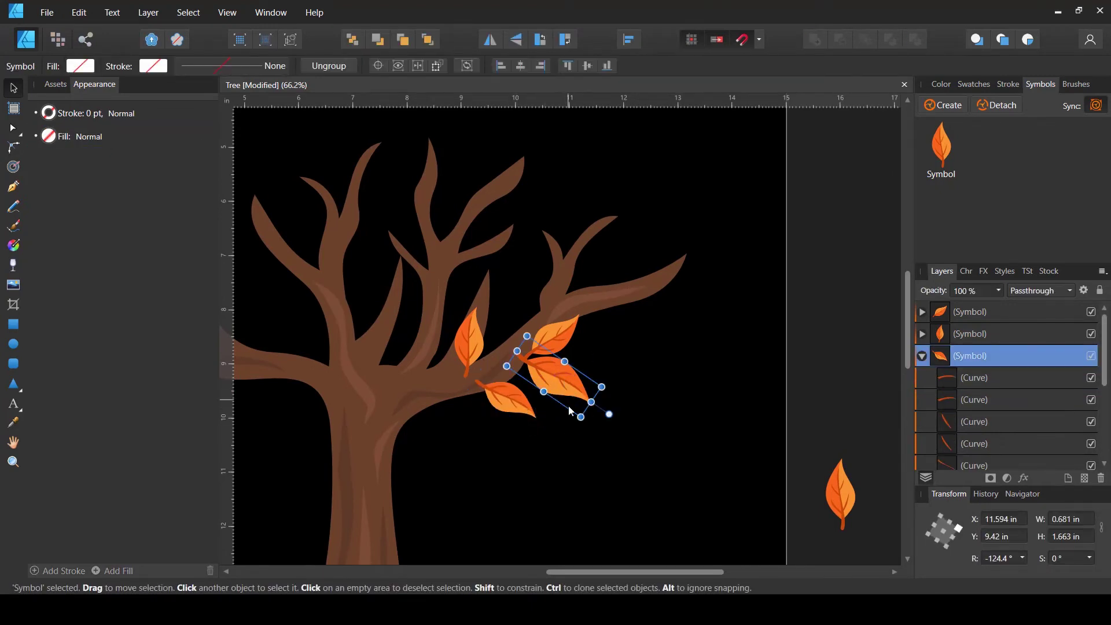
pyautogui.keyDown('shift'); pyautogui.click(496, 400); pyautogui.keyUp('shift')
pyautogui.keyDown('shift'); pyautogui.click(469, 334); pyautogui.keyUp('shift')
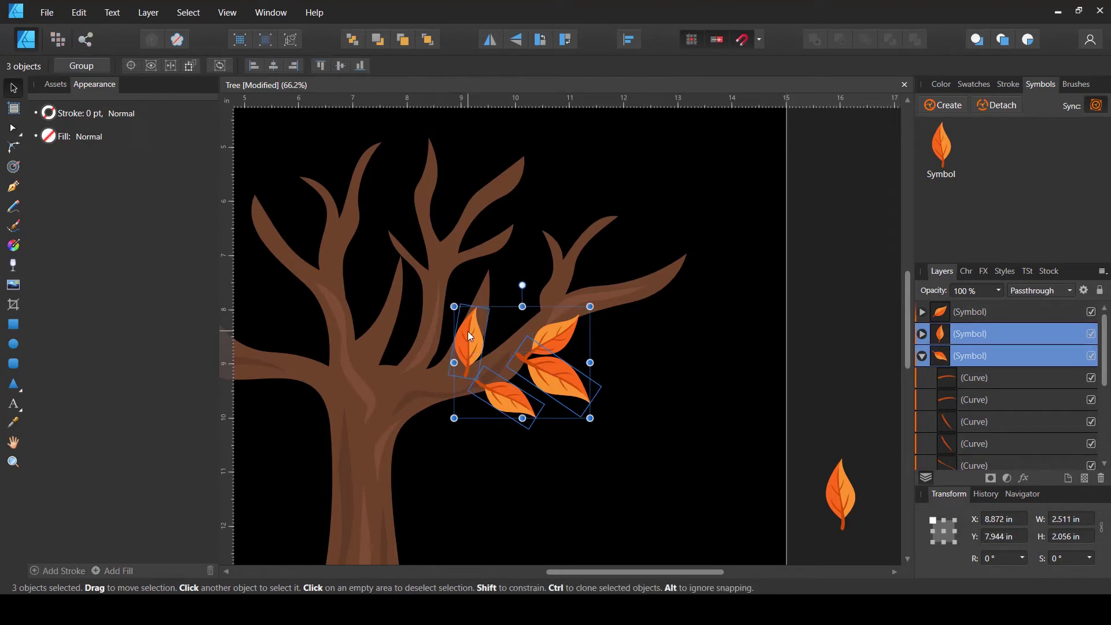
pyautogui.hotkey('ctrl', 'j')
pyautogui.moveTo(498, 396); pyautogui.dragTo(509, 342)
pyautogui.click(546, 432)
pyautogui.moveTo(536, 419); pyautogui.dragTo(612, 255)
# Step: Move the slightly tilted leaf copy above the middle of the branch and shrink it to about 0.42 by 1.03 in
pyautogui.click(547, 356)
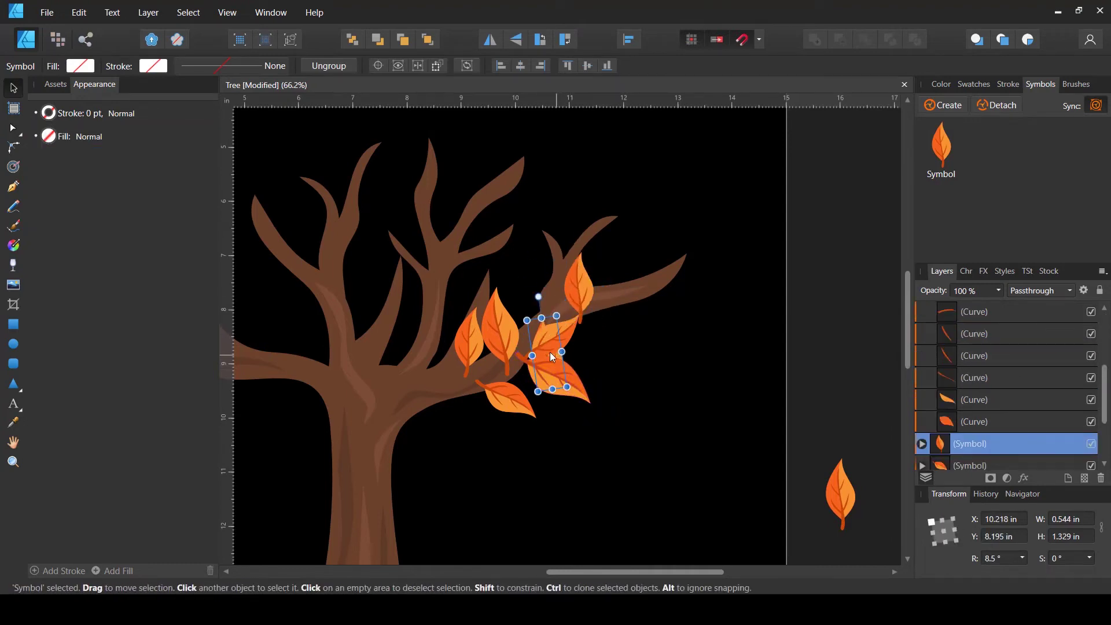
pyautogui.keyDown('ctrl'); pyautogui.scroll(5, 543, 331); pyautogui.keyUp('ctrl')
pyautogui.moveTo(539, 328); pyautogui.dragTo(515, 197)
pyautogui.click(690, 358)
pyautogui.keyDown('ctrl'); pyautogui.scroll(-5, 690, 359); pyautogui.keyUp('ctrl')
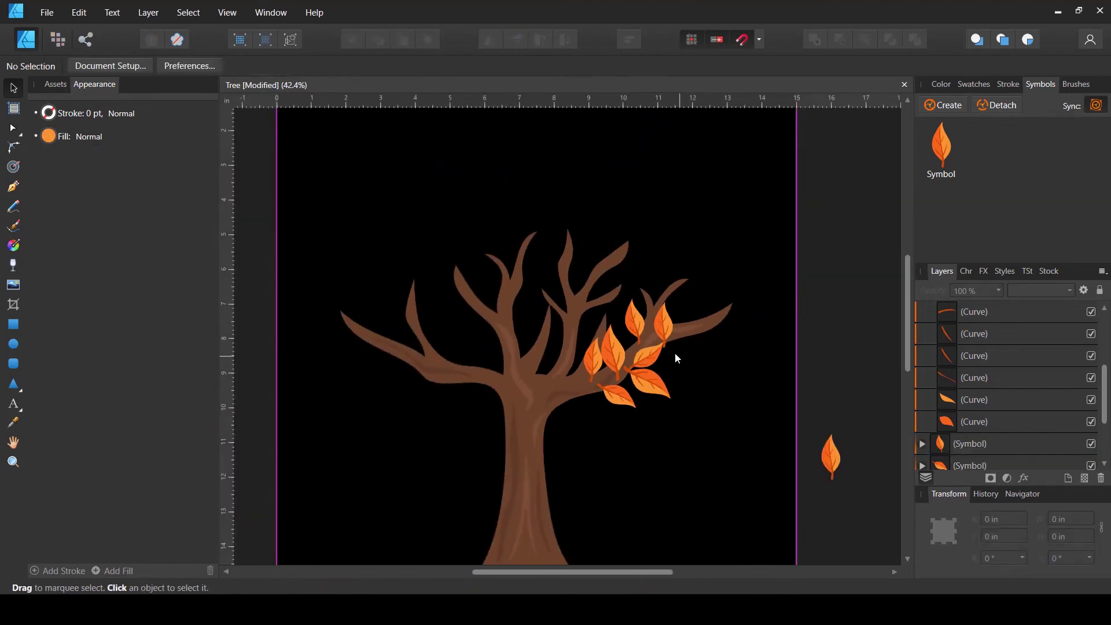
pyautogui.keyDown('ctrl'); pyautogui.scroll(1, 671, 349); pyautogui.keyUp('ctrl')
pyautogui.keyDown('ctrl'); pyautogui.scroll(2, 676, 362); pyautogui.keyUp('ctrl')
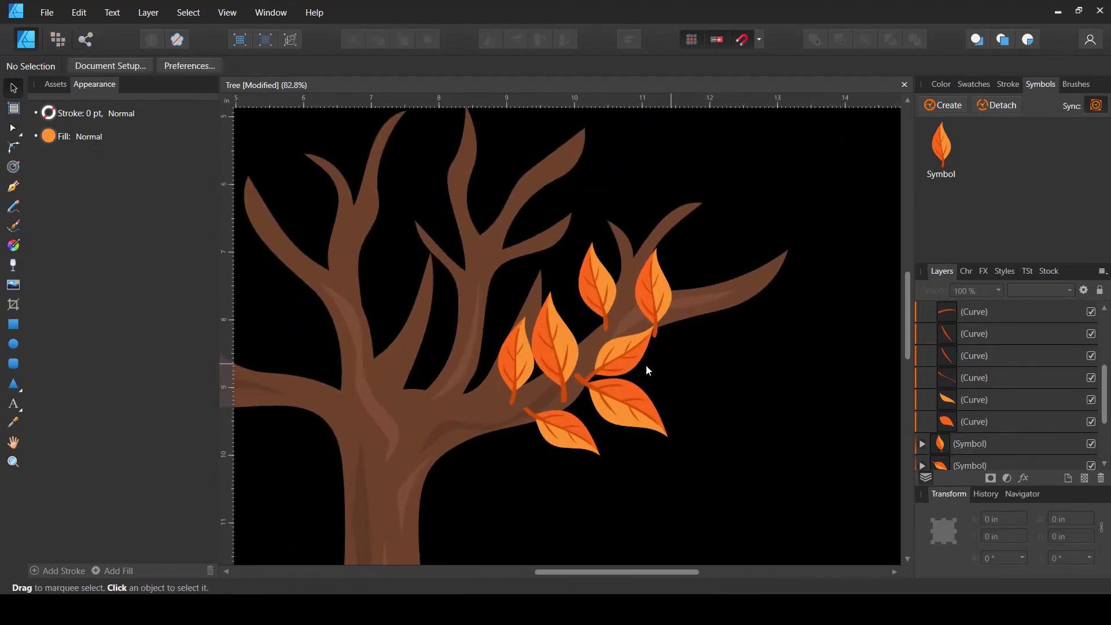
pyautogui.click(612, 283)
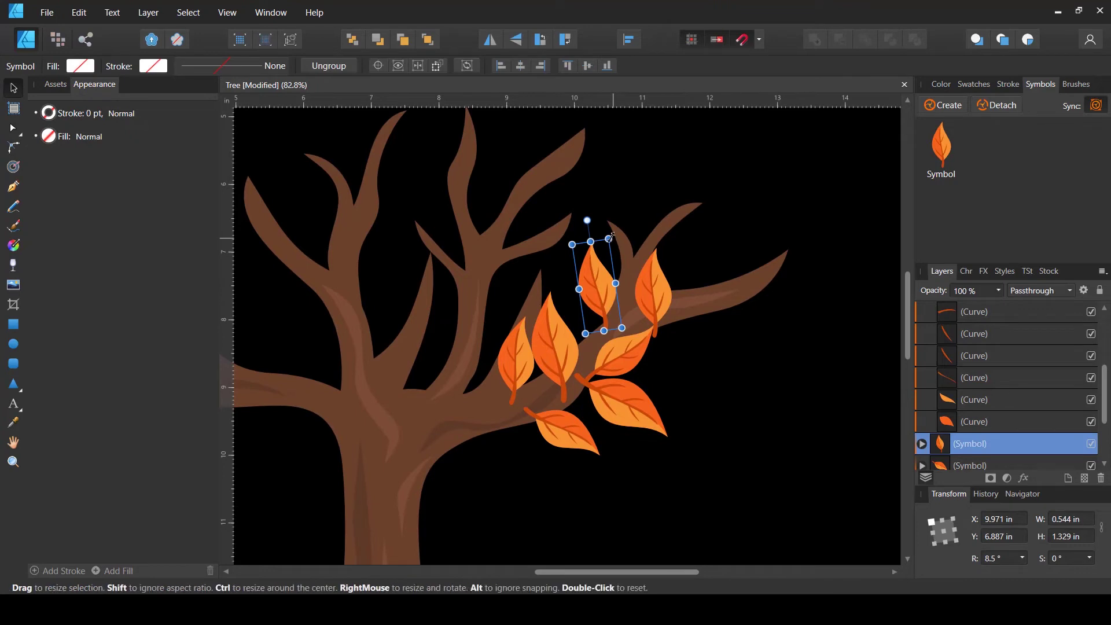
pyautogui.moveTo(612, 243); pyautogui.dragTo(604, 262)
# Step: Rotate the large upright leaf to about -6.1° and the innermost upright leaf to about -0.5°
pyautogui.click(563, 339)
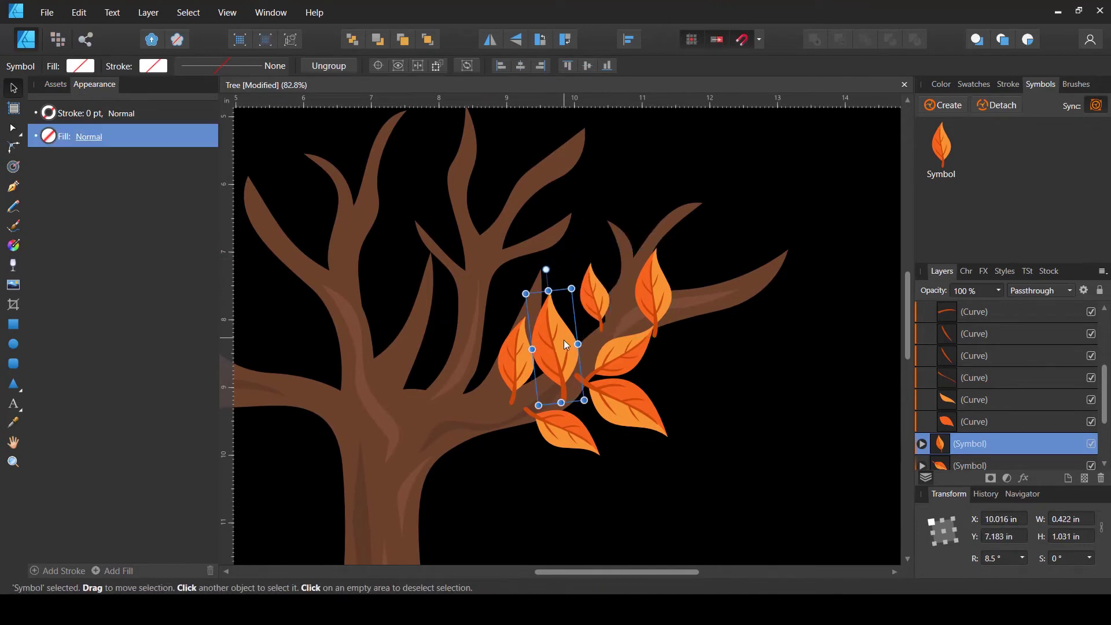
pyautogui.moveTo(586, 406); pyautogui.dragTo(571, 413)
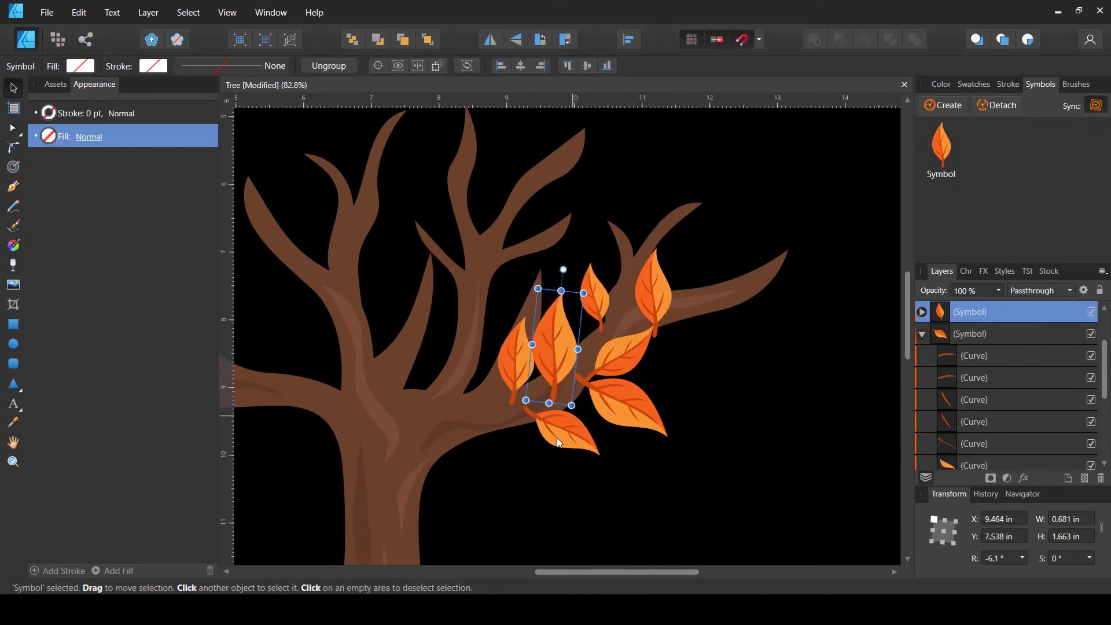
pyautogui.click(512, 386)
pyautogui.moveTo(511, 395); pyautogui.dragTo(533, 420)
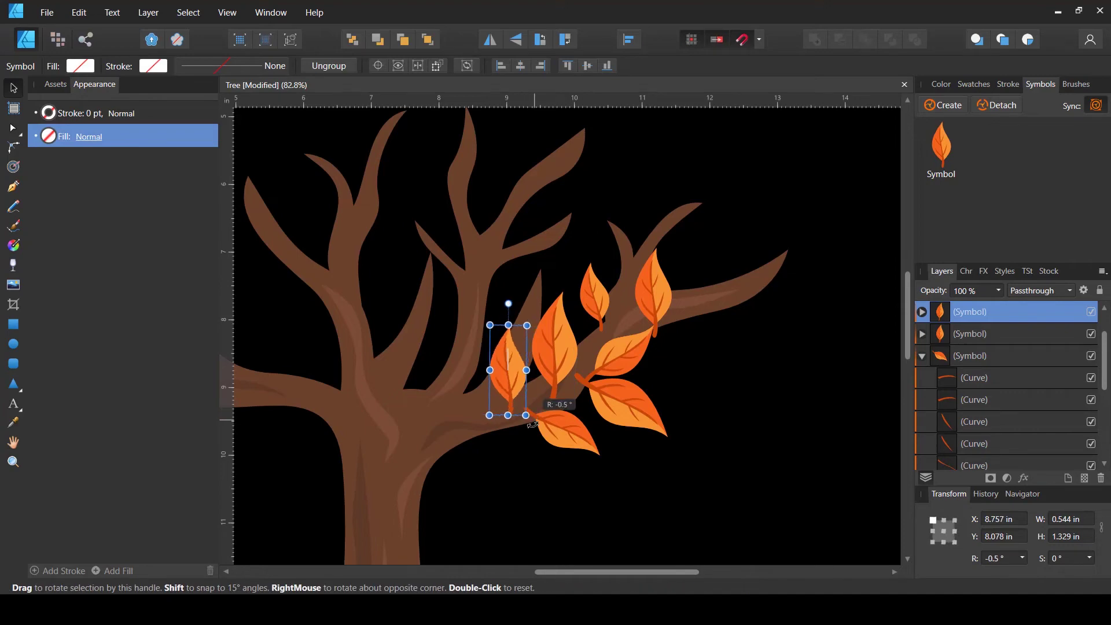
# Step: Select the group of leaves along the right branch and place duplicates of them out toward the branch tip
pyautogui.click(600, 432)
pyautogui.click(616, 415)
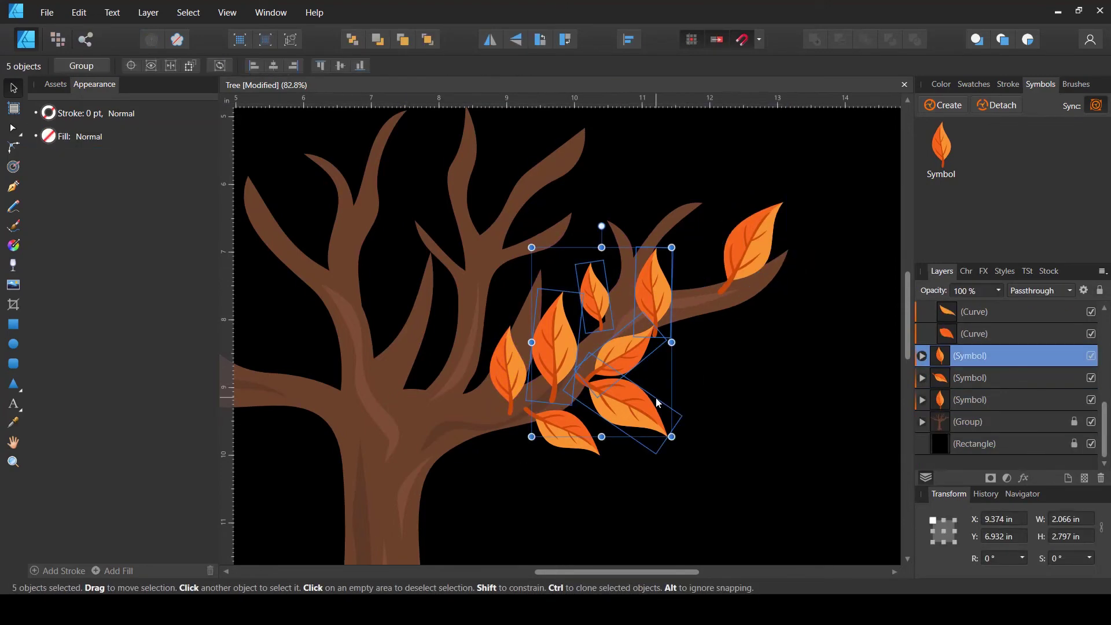
pyautogui.hotkey('ctrl', 'a')
pyautogui.scroll(-3, 769, 403)
pyautogui.scroll(4, 694, 370)
# Step: Rotate and place further leaf copies until foliage covers all the branches of the tree
pyautogui.click(541, 41)
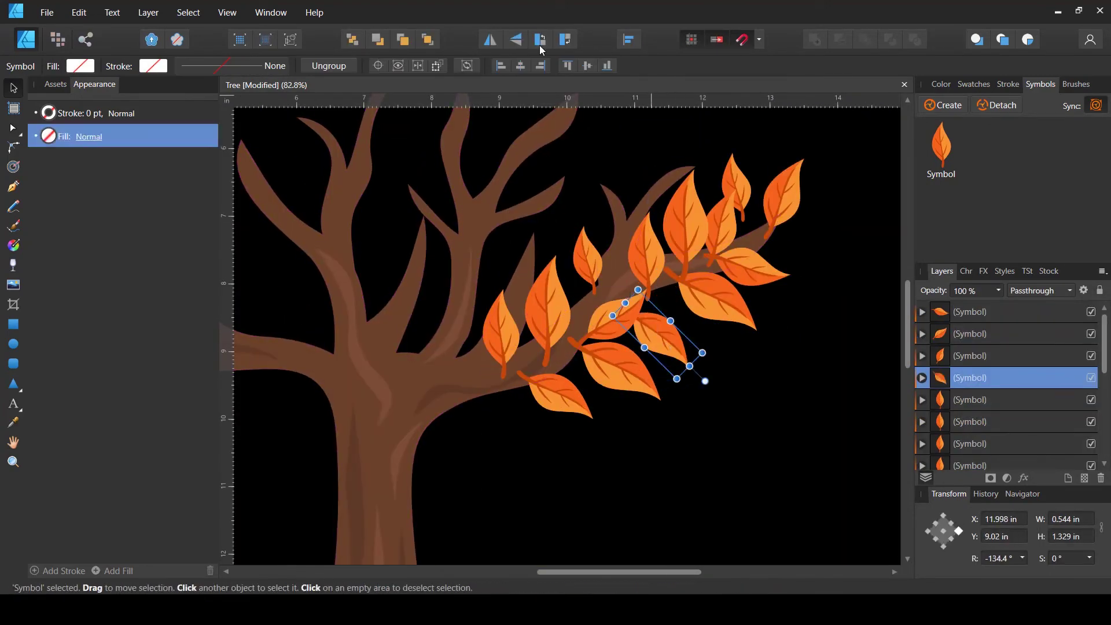
pyautogui.scroll(-3, 696, 384)
pyautogui.click(652, 296)
pyautogui.moveTo(652, 296); pyautogui.dragTo(697, 370)
pyautogui.click(815, 395)
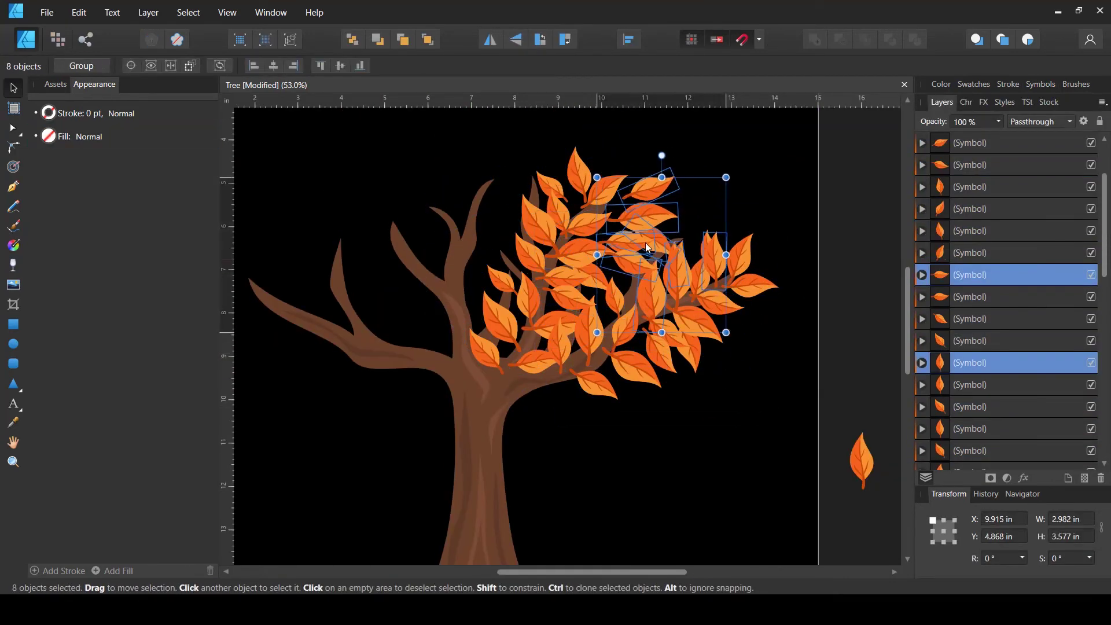
pyautogui.click(647, 247)
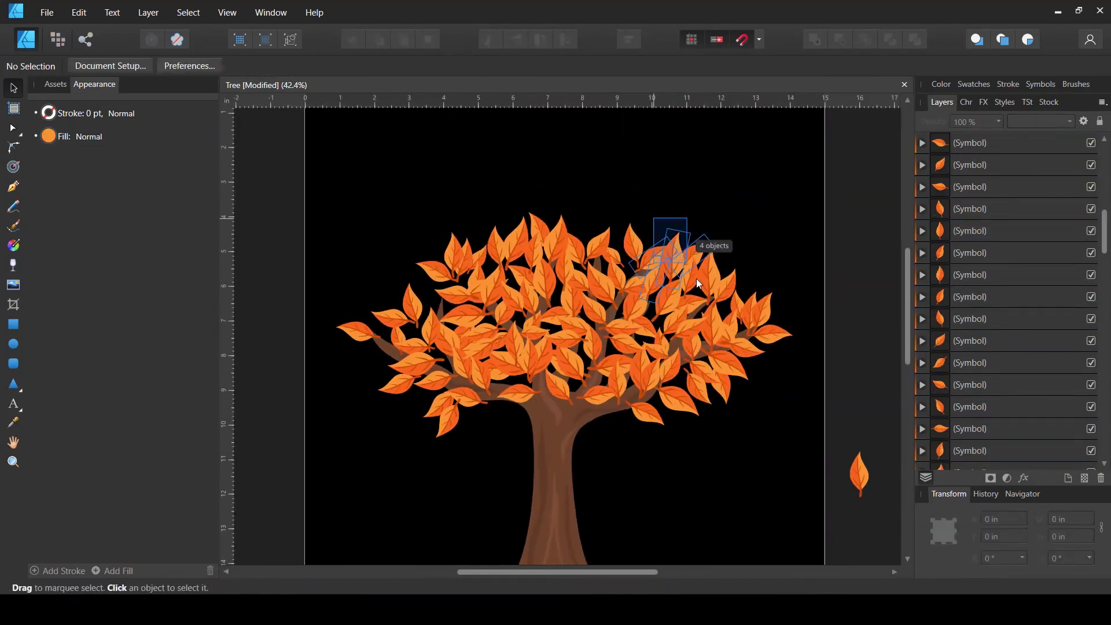
pyautogui.click(396, 415)
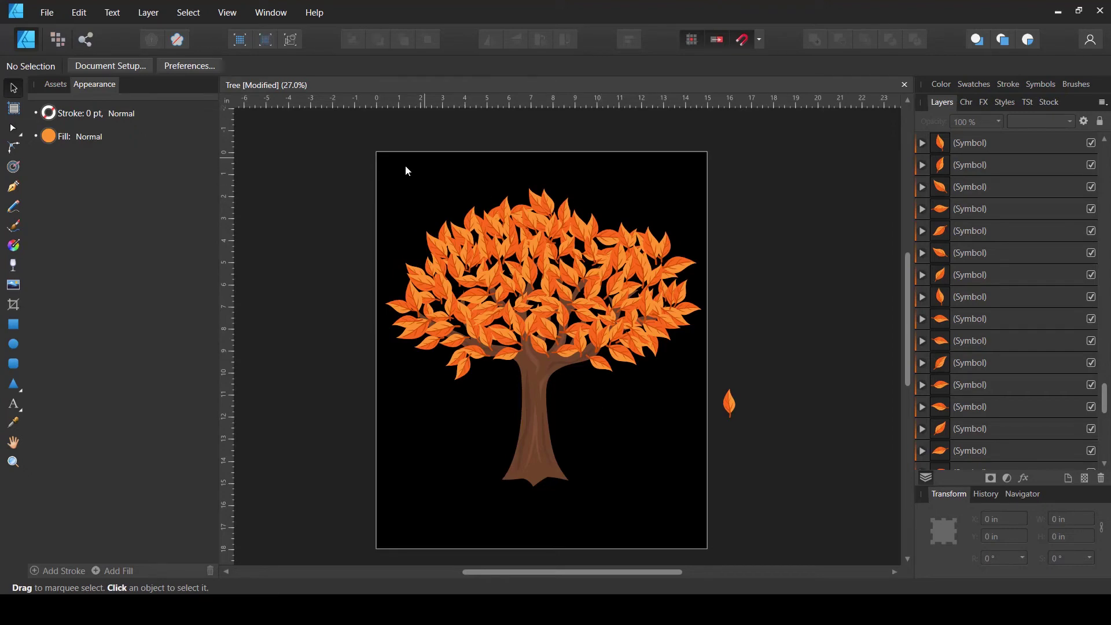
# Step: Select all the leaves on the tree's crown, excluding the spare leaf beside the page, and group them
pyautogui.scroll(2, 438, 246)
pyautogui.hscroll(2, 511, 229)
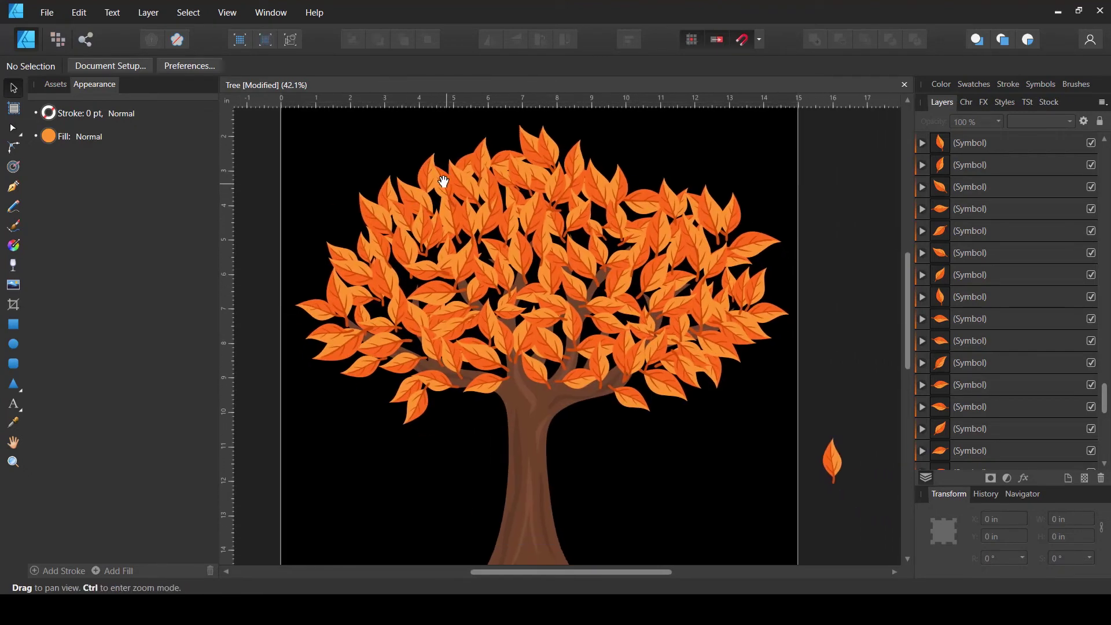
pyautogui.moveTo(304, 137); pyautogui.dragTo(781, 445)
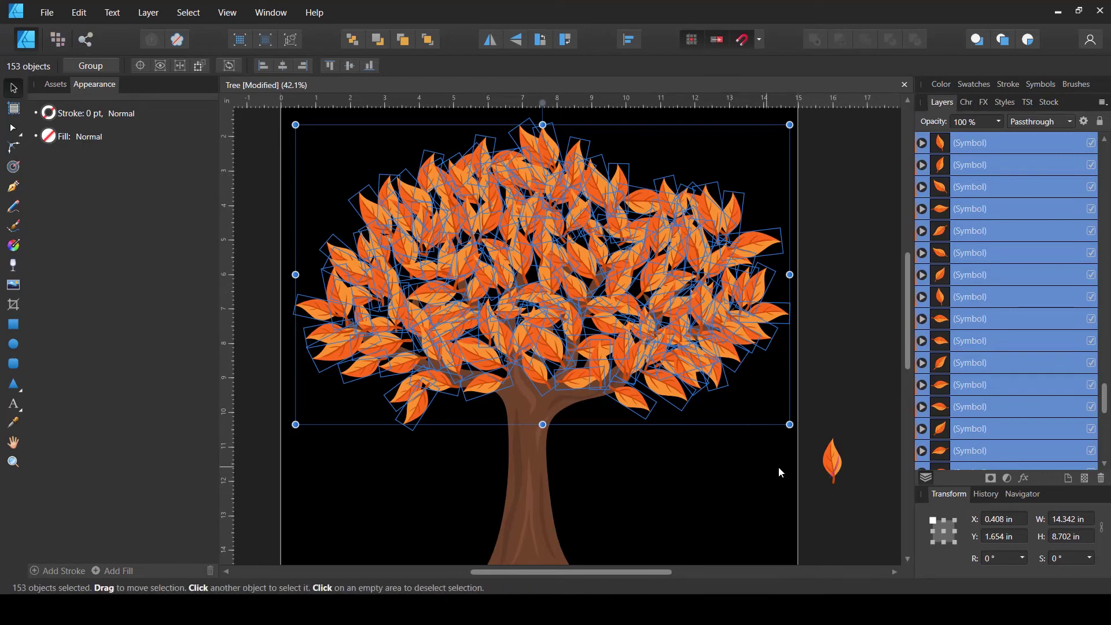
pyautogui.hotkey('ctrl', 'g')
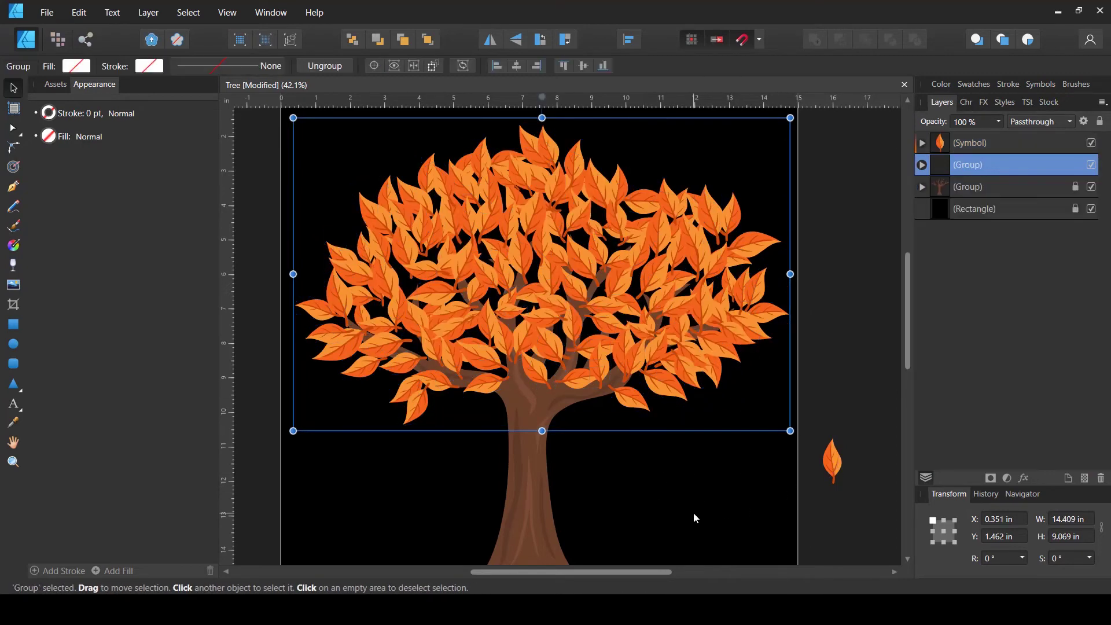
# Step: Deselect the foliage group and save the document
pyautogui.scroll(-2, 497, 461)
pyautogui.moveTo(651, 480); pyautogui.dragTo(596, 404)
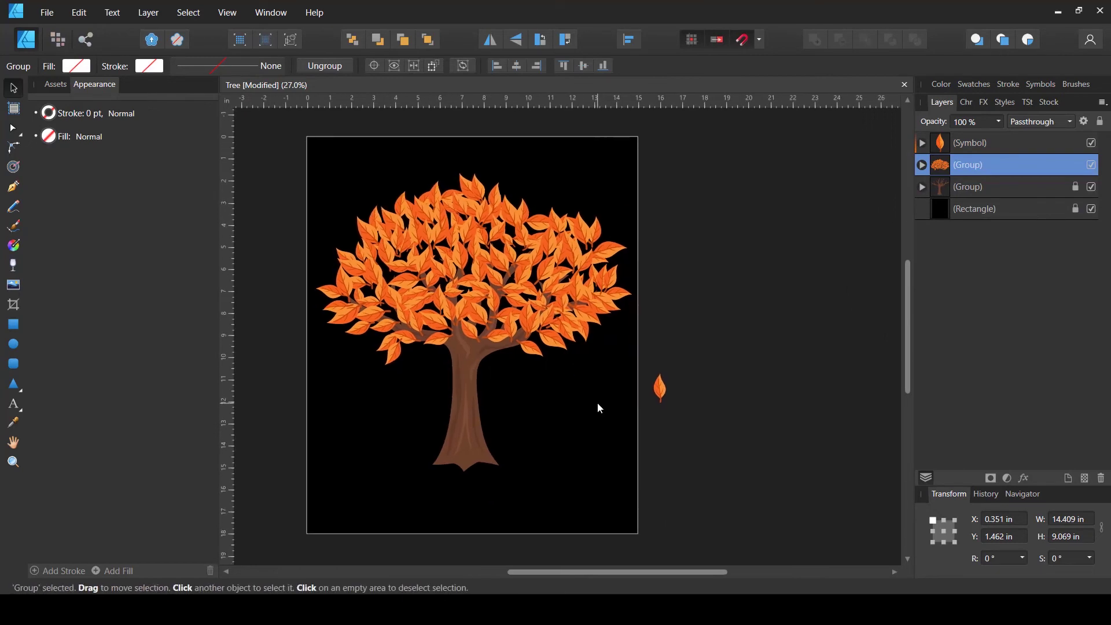
pyautogui.click(596, 404)
pyautogui.hotkey('ctrl', 's')
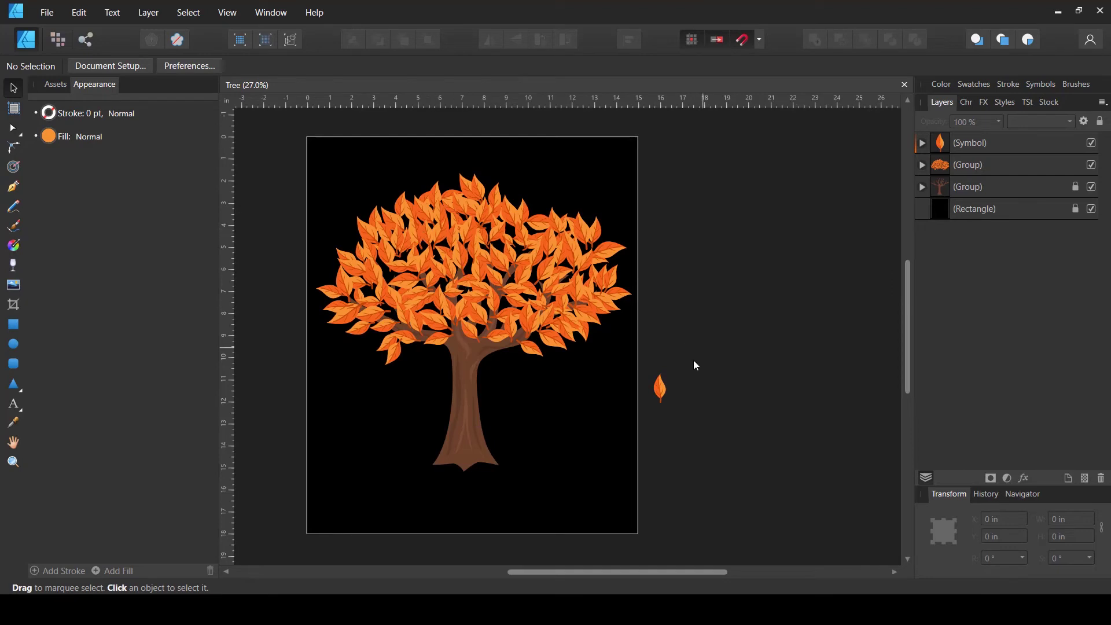
# Step: Recolor the base shape inside the spare leaf's symbol to green with HSL 143, 60, 45
pyautogui.click(922, 144)
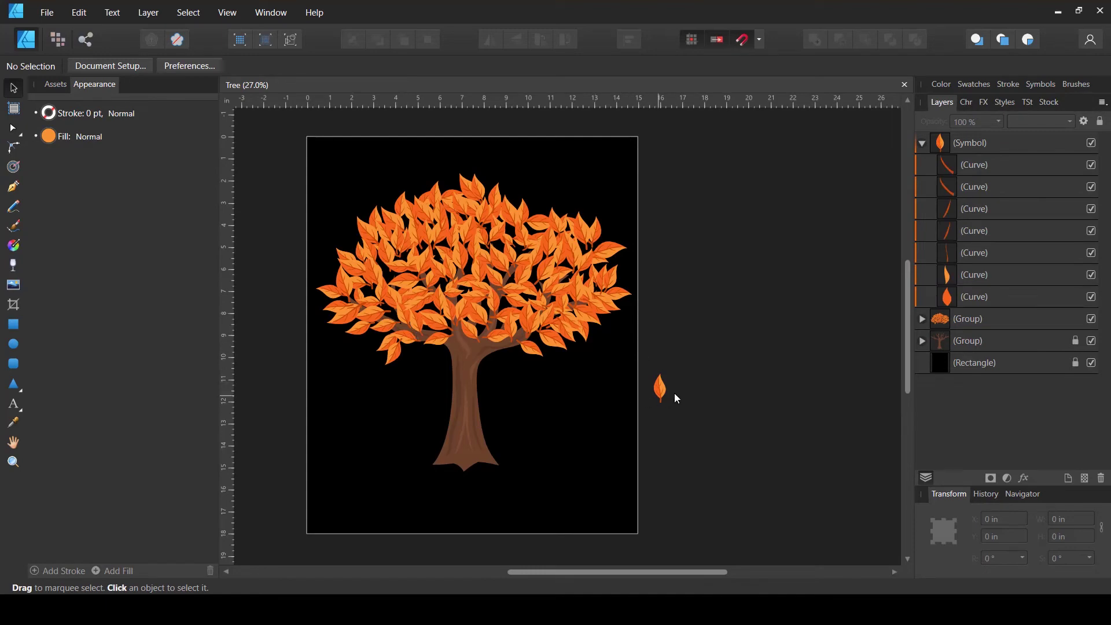
pyautogui.scroll(5, 671, 398)
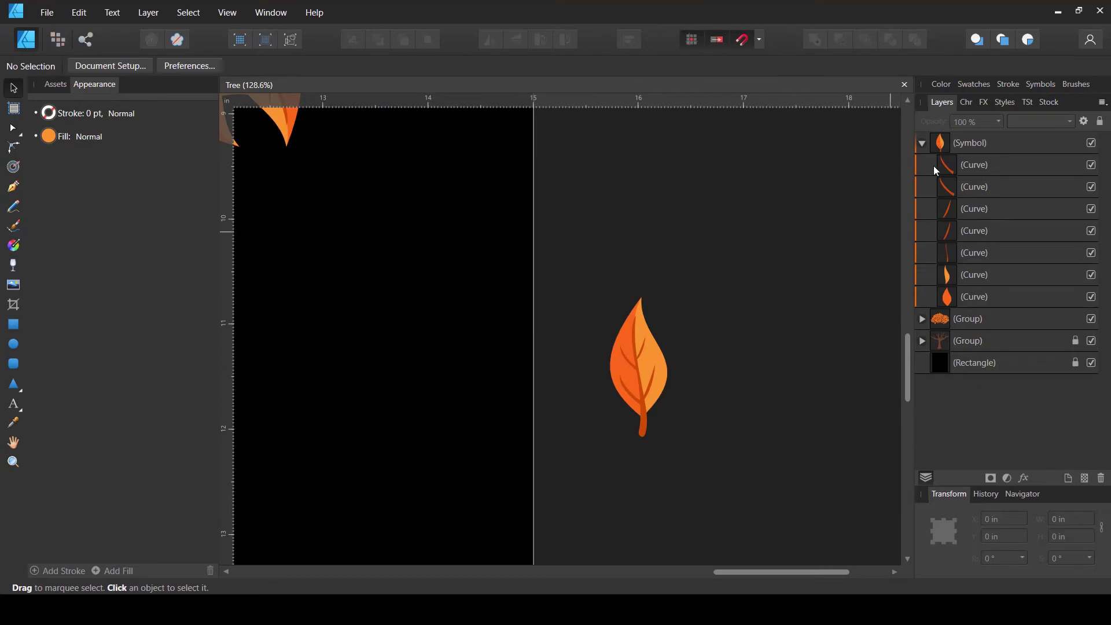
pyautogui.click(954, 143)
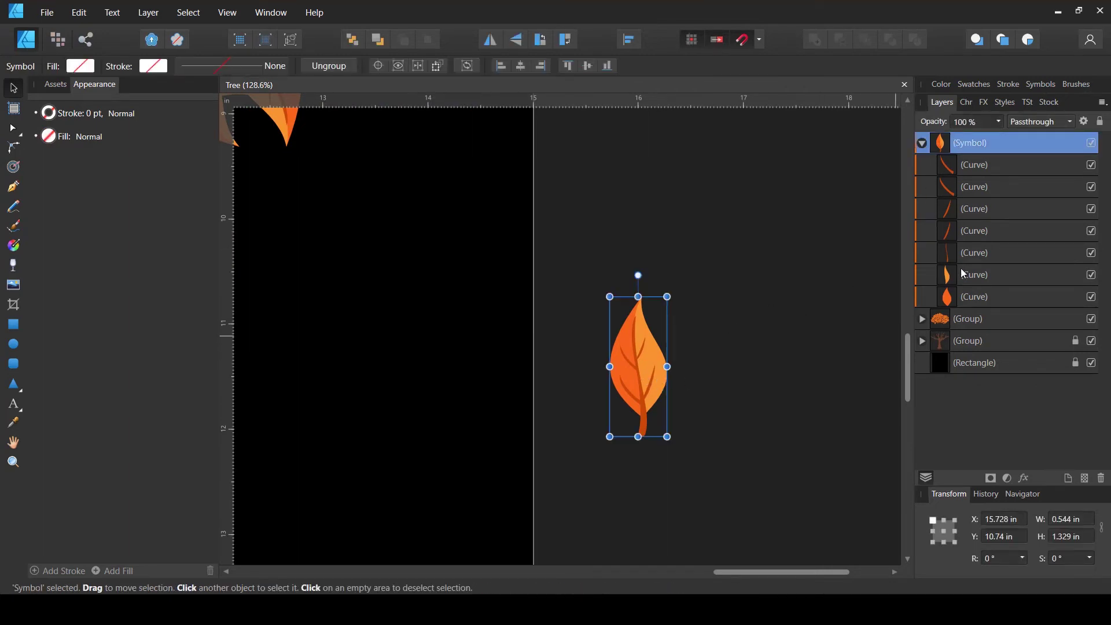
pyautogui.click(960, 295)
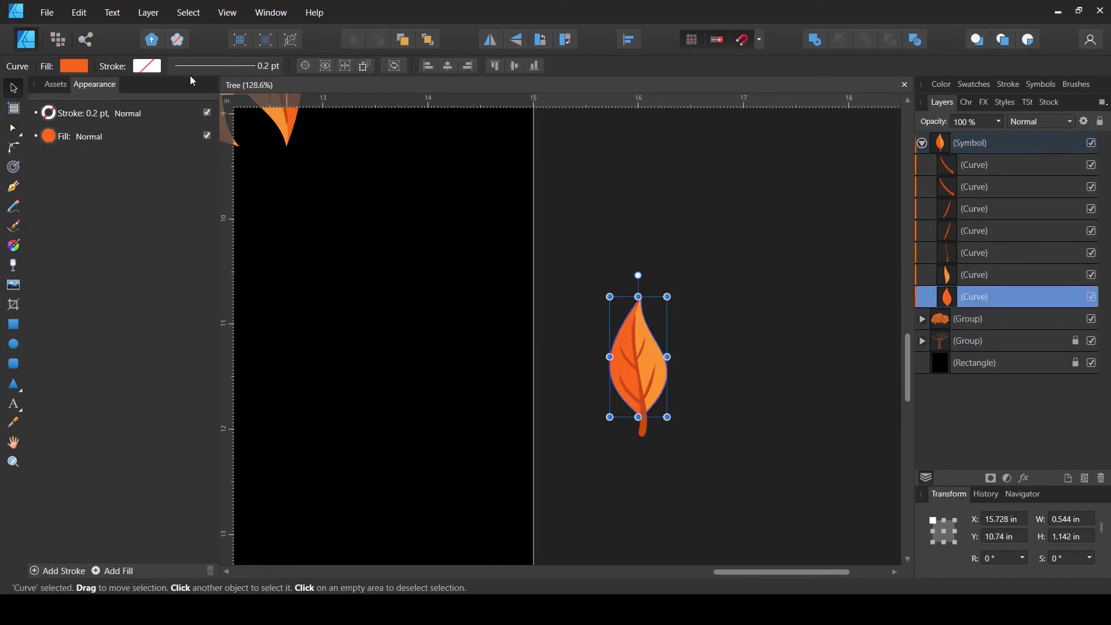
pyautogui.click(85, 66)
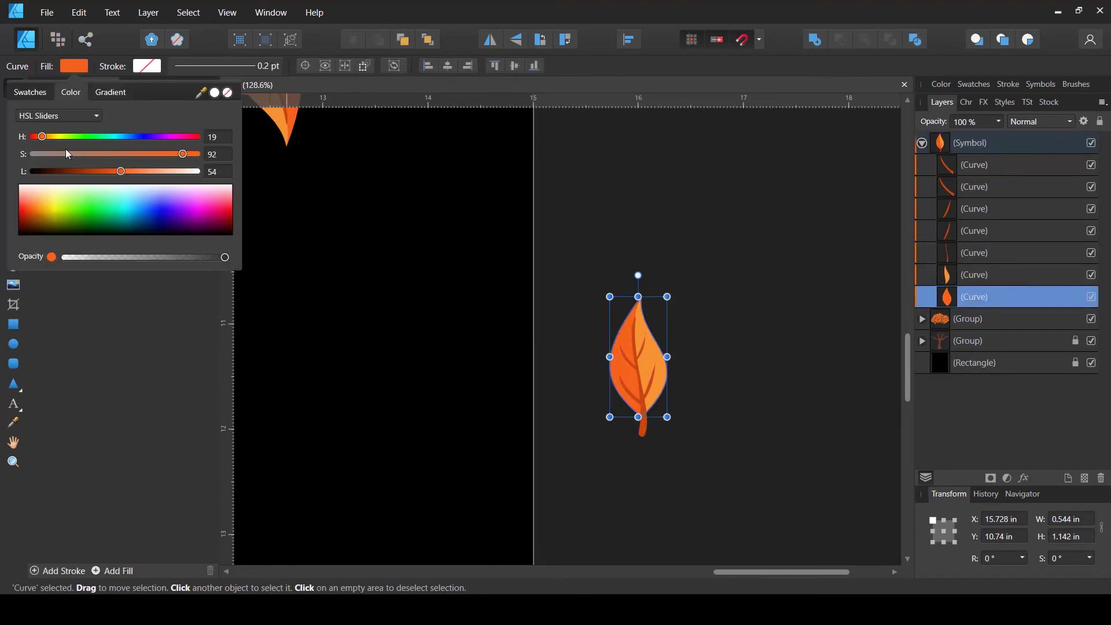
pyautogui.moveTo(46, 137); pyautogui.dragTo(108, 176)
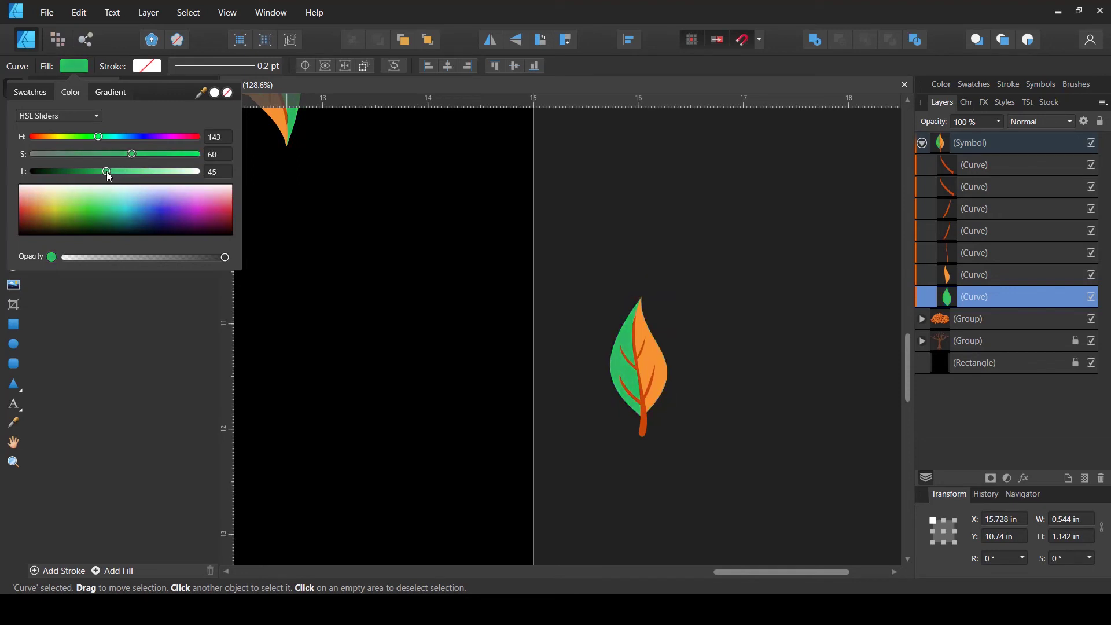
# Step: Set the lighter half of the leaf symbol to yellow-green with HSL 83, 63, 53
pyautogui.click(963, 276)
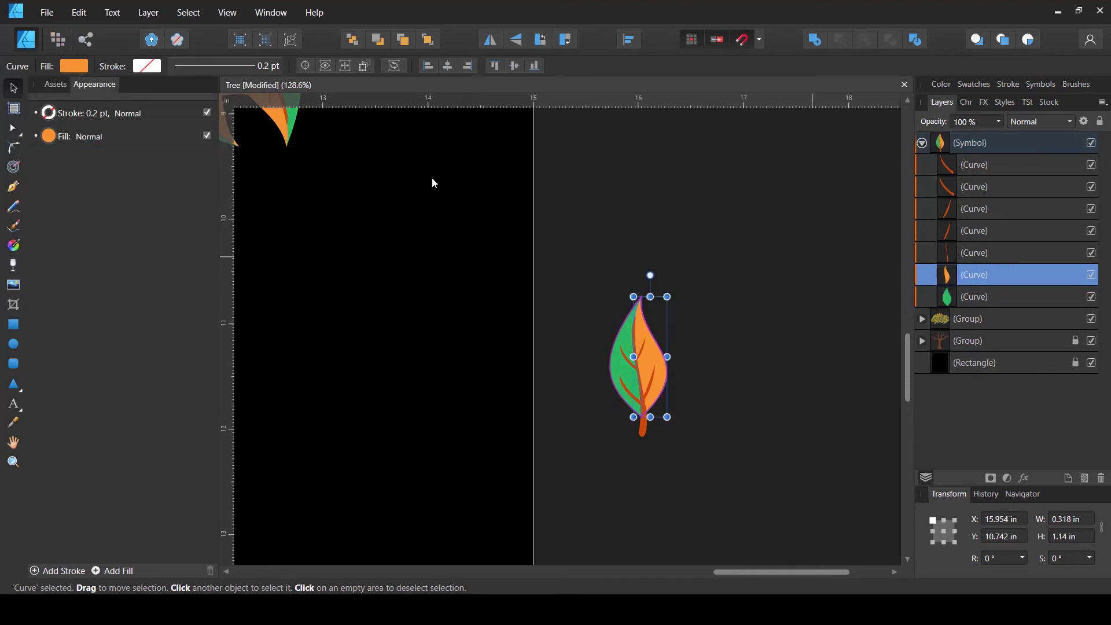
pyautogui.click(74, 67)
pyautogui.moveTo(62, 137); pyautogui.dragTo(61, 137)
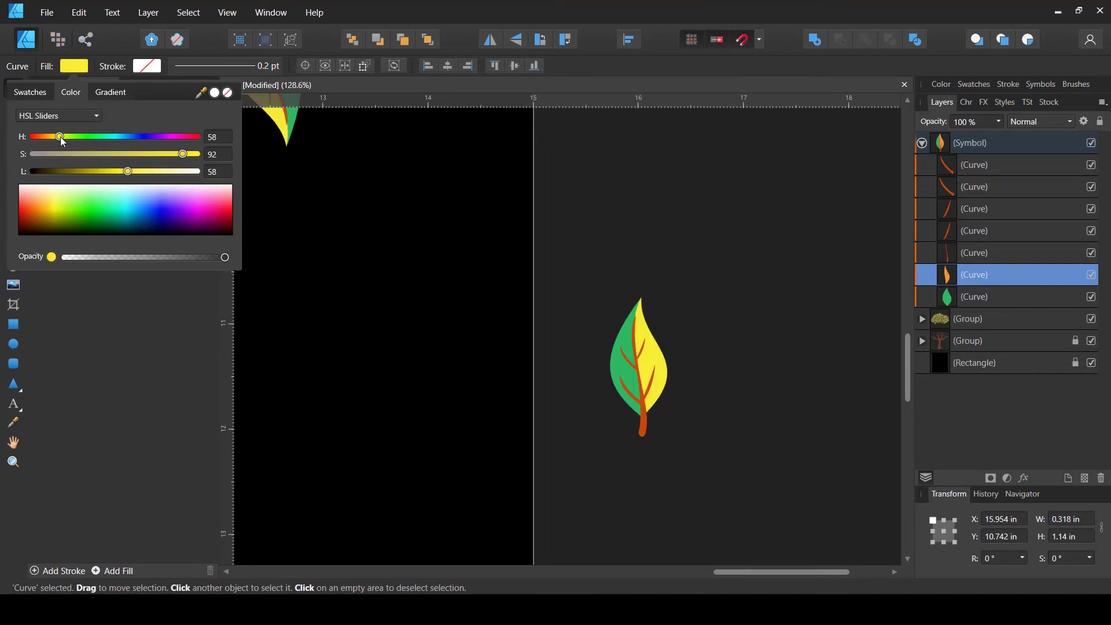
pyautogui.moveTo(125, 171); pyautogui.dragTo(123, 160)
pyautogui.click(67, 139)
pyautogui.click(71, 138)
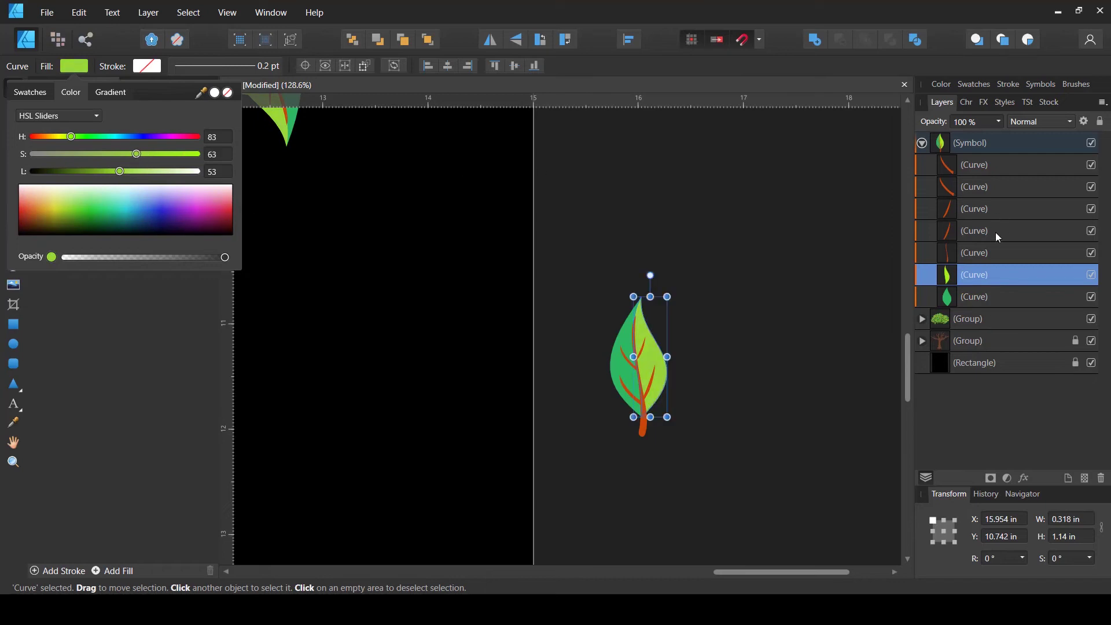
# Step: Select the stem and all four veins of the leaf symbol and fill them dark green with HSL 135, 65, 34
pyautogui.click(967, 255)
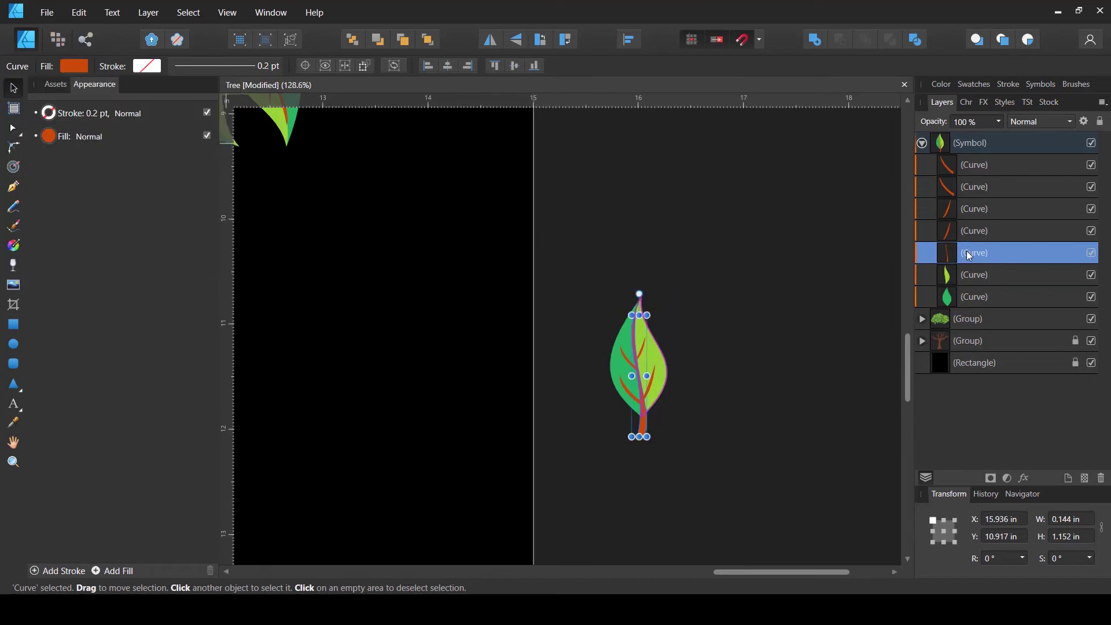
pyautogui.keyDown('shift'); pyautogui.click(977, 165); pyautogui.keyUp('shift')
pyautogui.scroll(3, 664, 390)
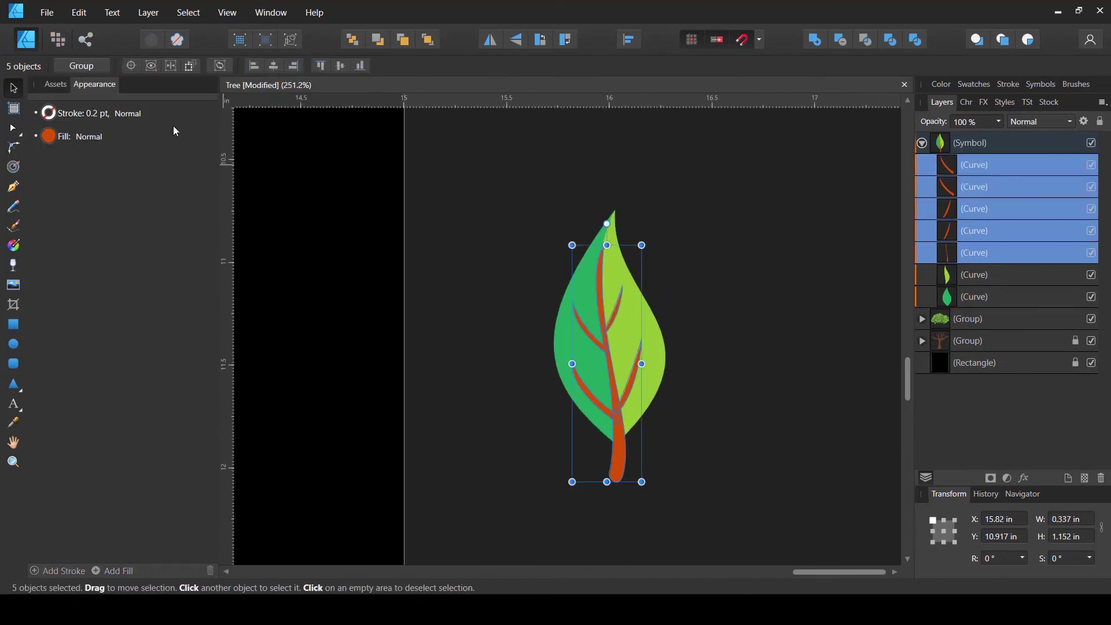
pyautogui.click(56, 140)
pyautogui.click(49, 137)
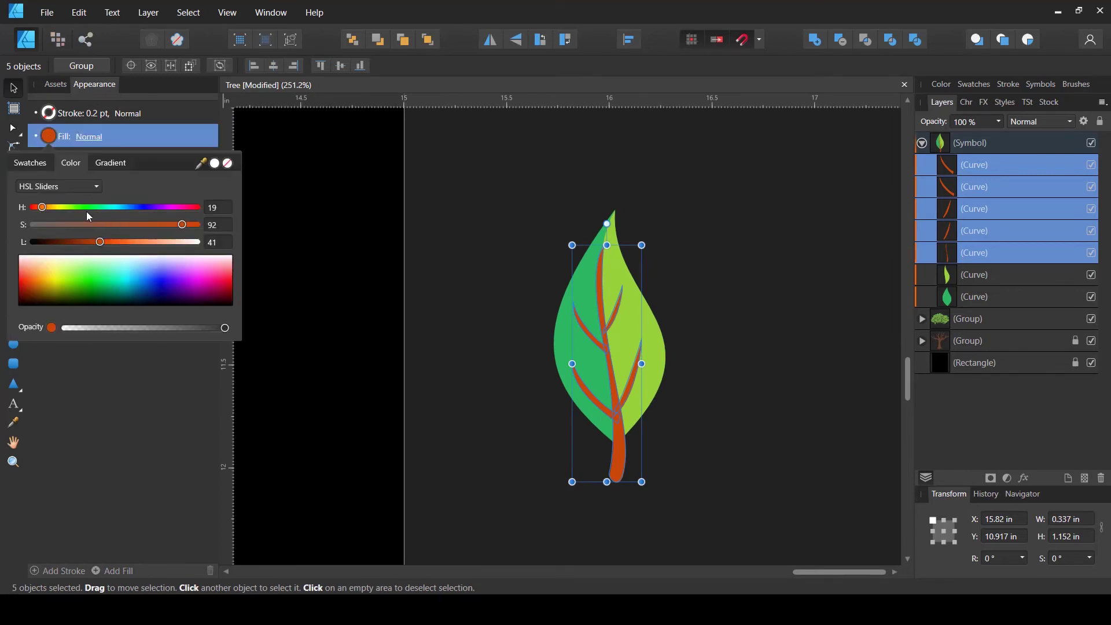
pyautogui.moveTo(88, 210); pyautogui.dragTo(115, 232)
pyautogui.click(93, 242)
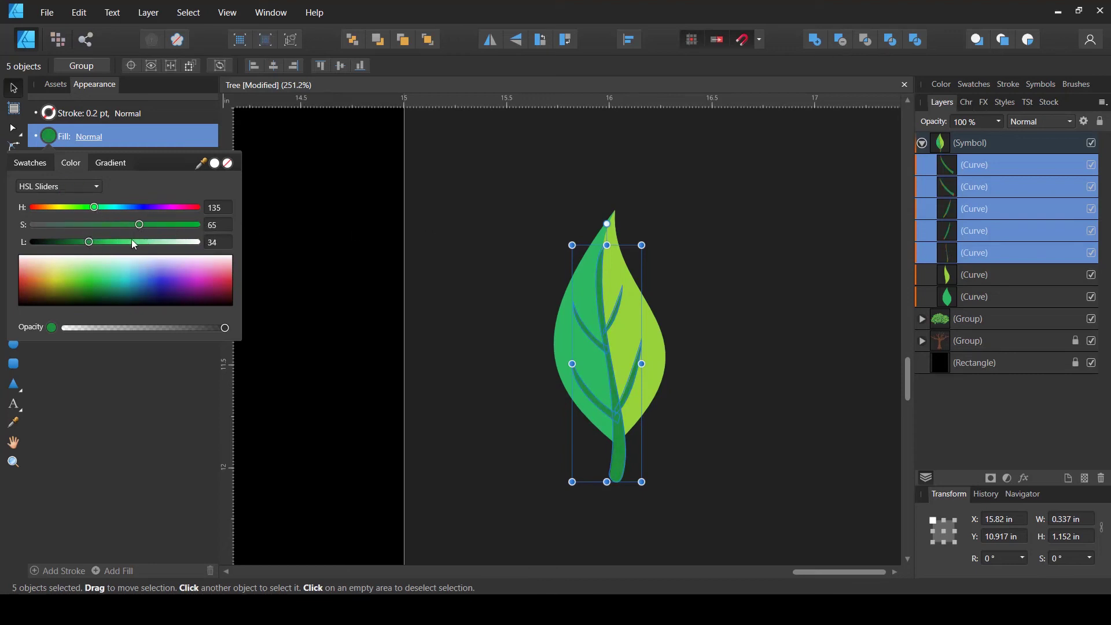
pyautogui.click(446, 224)
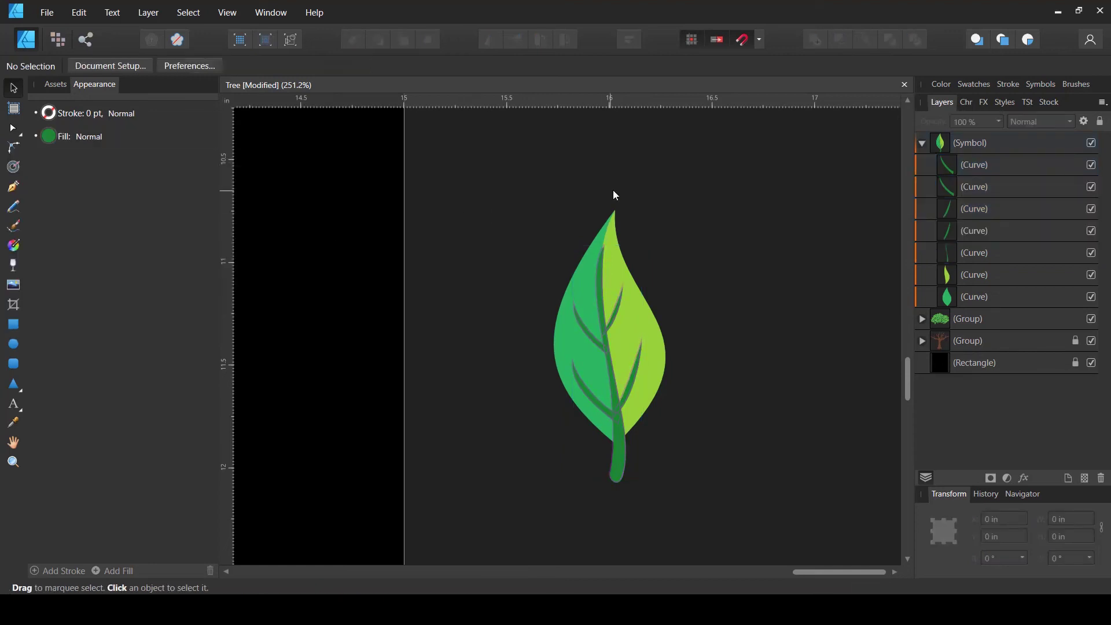
# Step: Examine the recolored foliage across the whole tree and the spare leaf up close
pyautogui.scroll(-8, 616, 188)
pyautogui.moveTo(560, 245); pyautogui.dragTo(611, 413)
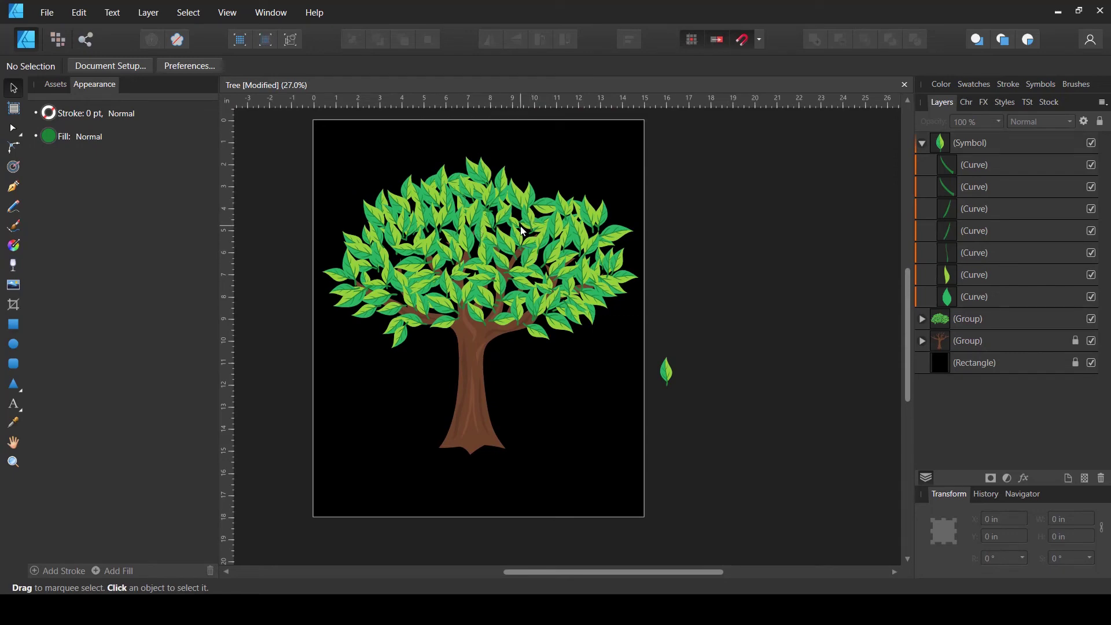
pyautogui.scroll(10, 672, 376)
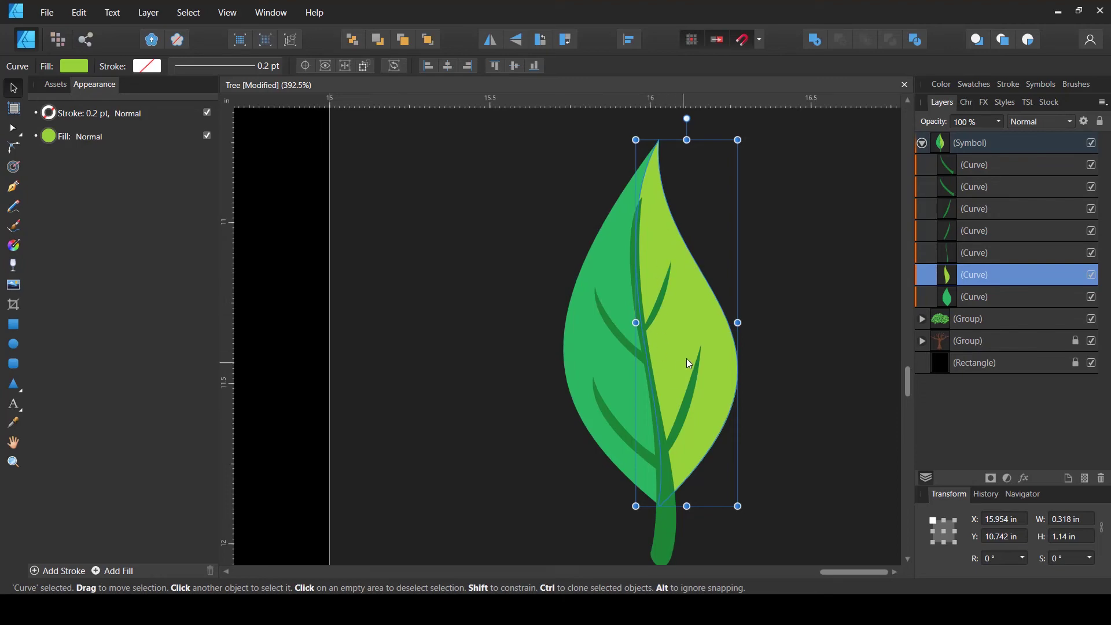
# Step: Undo the green recoloring of the leaf symbol back to the all-orange foliage and save the document
pyautogui.scroll(-4, 640, 340)
pyautogui.scroll(-5, 653, 317)
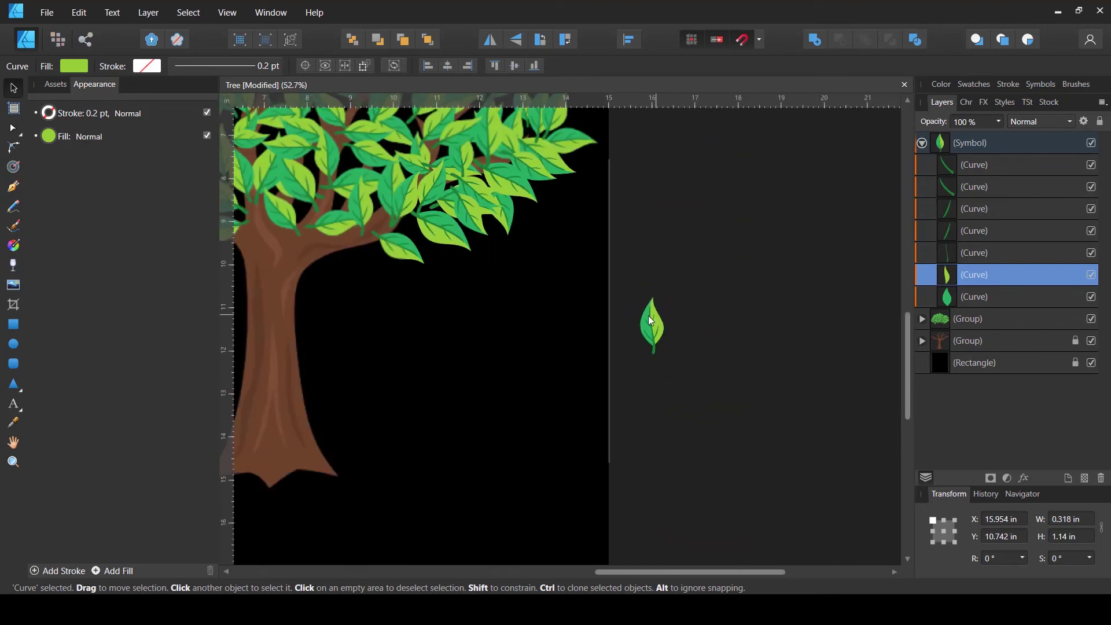
pyautogui.scroll(-2, 442, 185)
pyautogui.press('space')
pyautogui.moveTo(479, 237); pyautogui.dragTo(602, 399)
pyautogui.press('space')
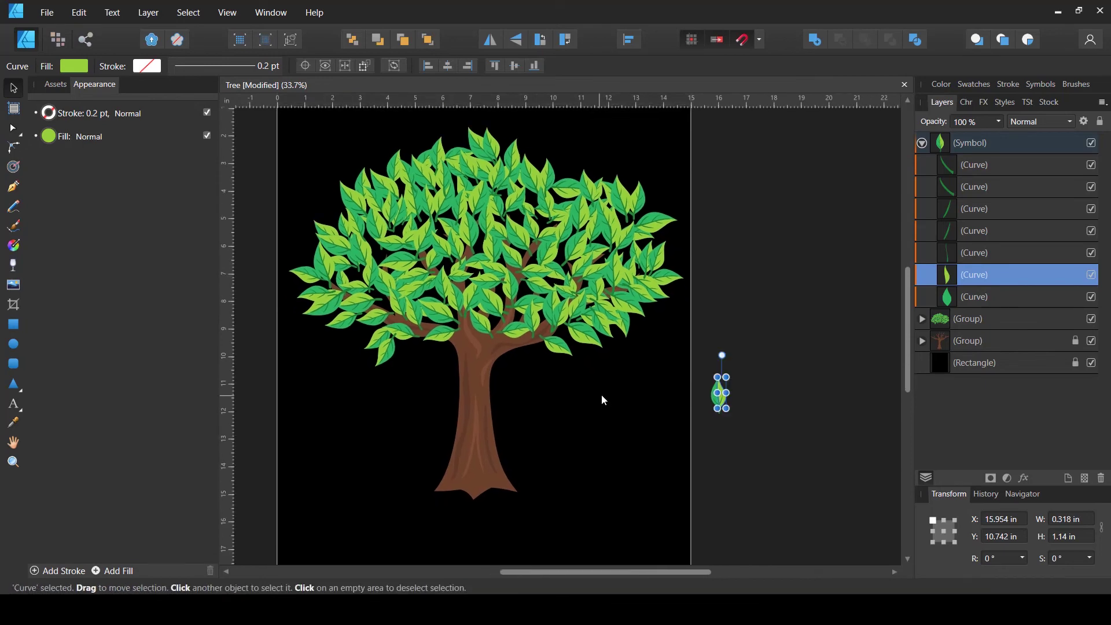
pyautogui.click(842, 367)
pyautogui.hotkey('ctrl', 'z')
pyautogui.hotkey('ctrl', 'z')
pyautogui.hotkey('ctrl', 'z')
pyautogui.hotkey('ctrl', 'z')
pyautogui.hotkey('ctrl', 'z')
pyautogui.hotkey('ctrl', 'z')
pyautogui.hotkey('ctrl', 'z')
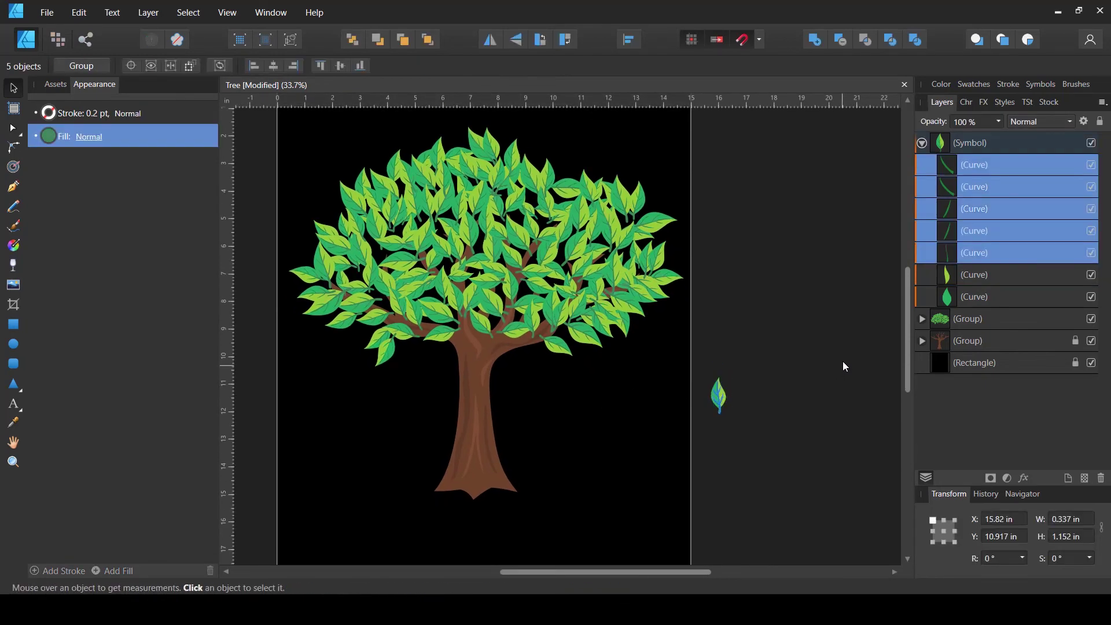
pyautogui.hotkey('ctrl', 'z')
pyautogui.hotkey('ctrl', 'z')
pyautogui.hotkey('ctrl', 'z')
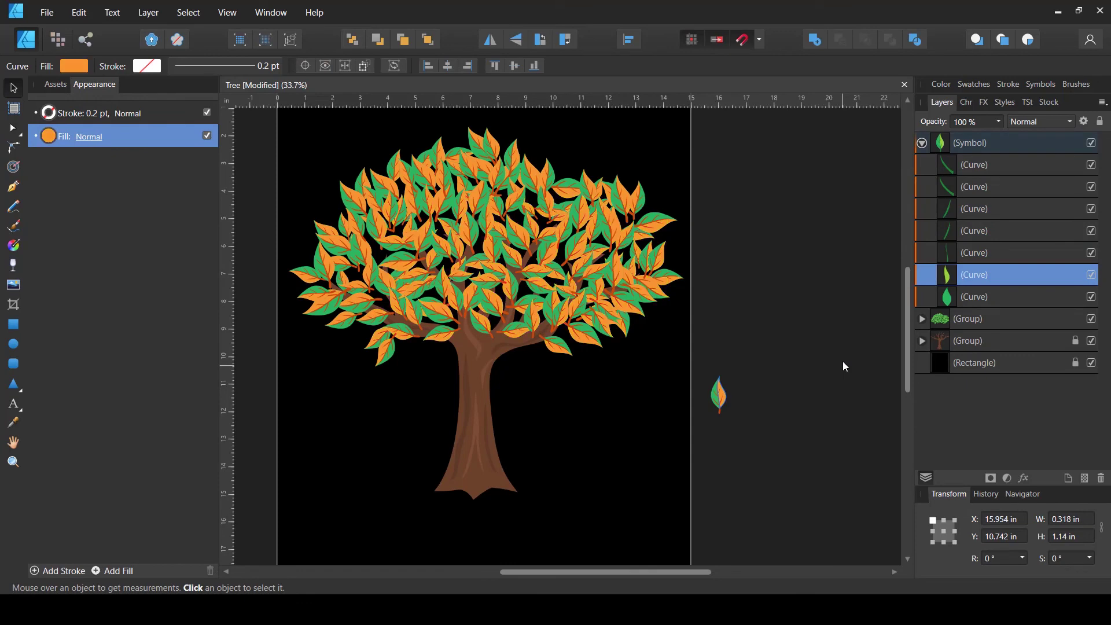
pyautogui.hotkey('ctrl', 'z')
pyautogui.hotkey('ctrl', 'z')
pyautogui.hotkey('ctrl', 'z')
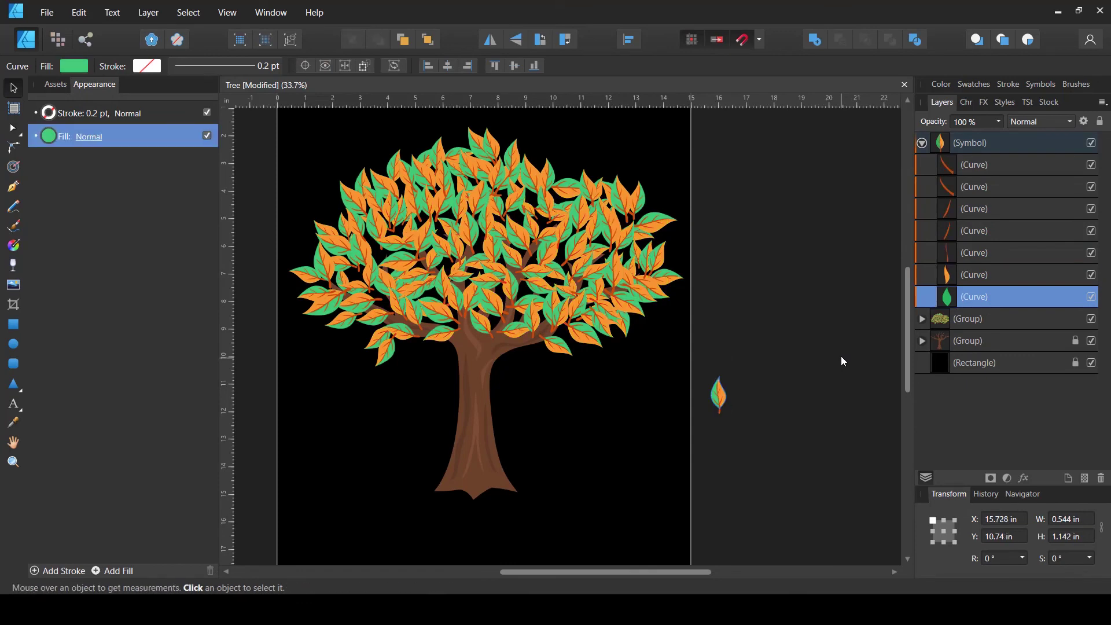
pyautogui.hotkey('ctrl', 'z')
pyautogui.hotkey('ctrl', 'z')
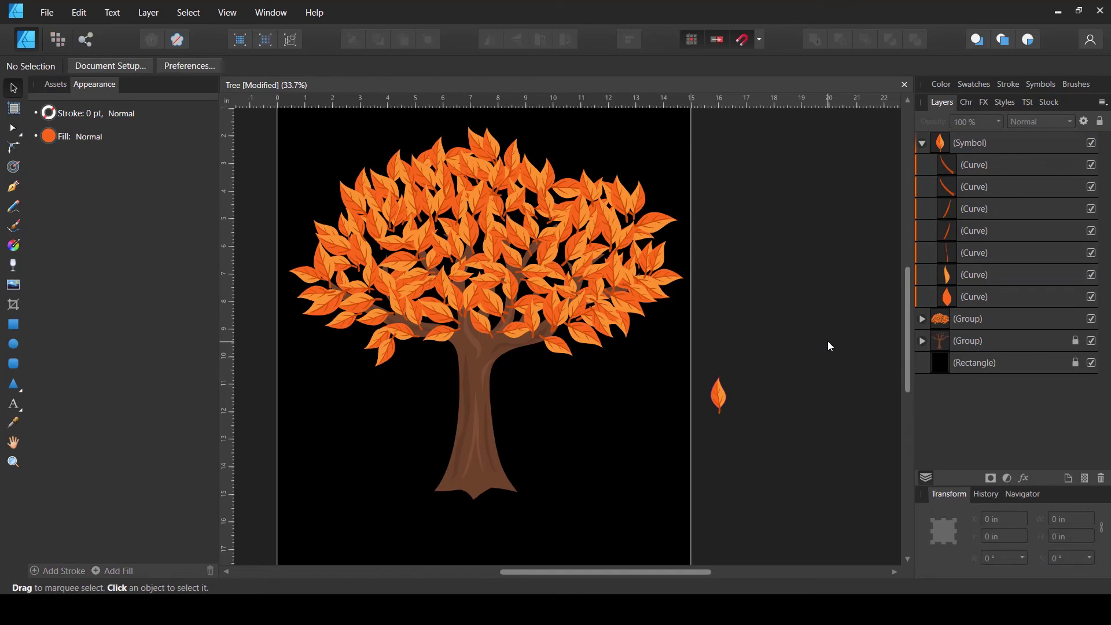
pyautogui.hotkey('ctrl', 's')
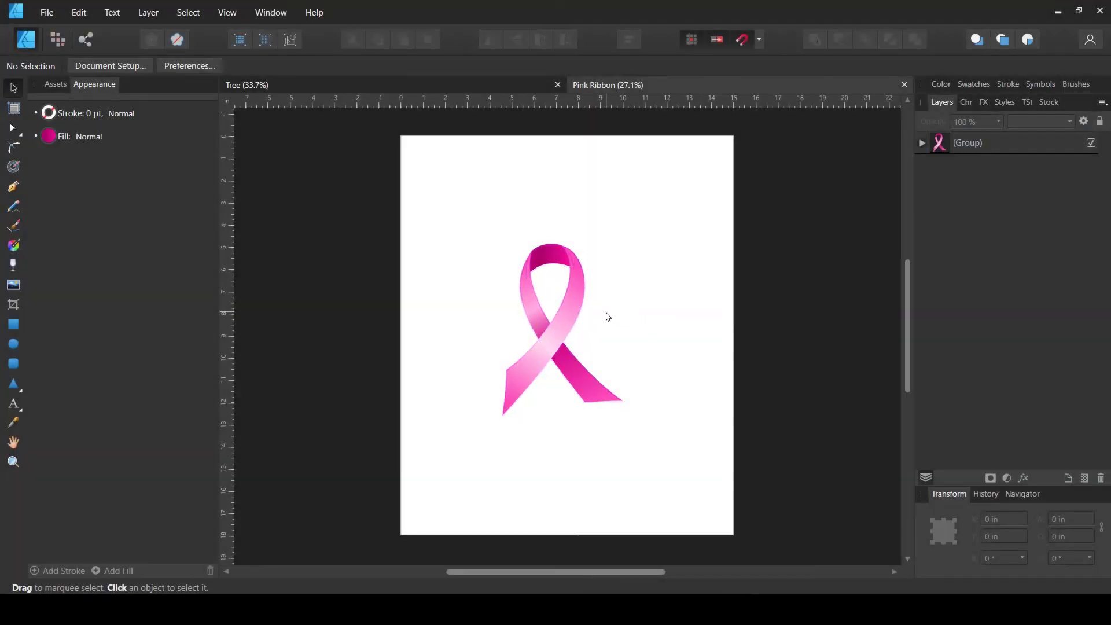
# Step: Copy the ribbon group from the Pink Ribbon document and paste it into the Tree document
pyautogui.click(578, 377)
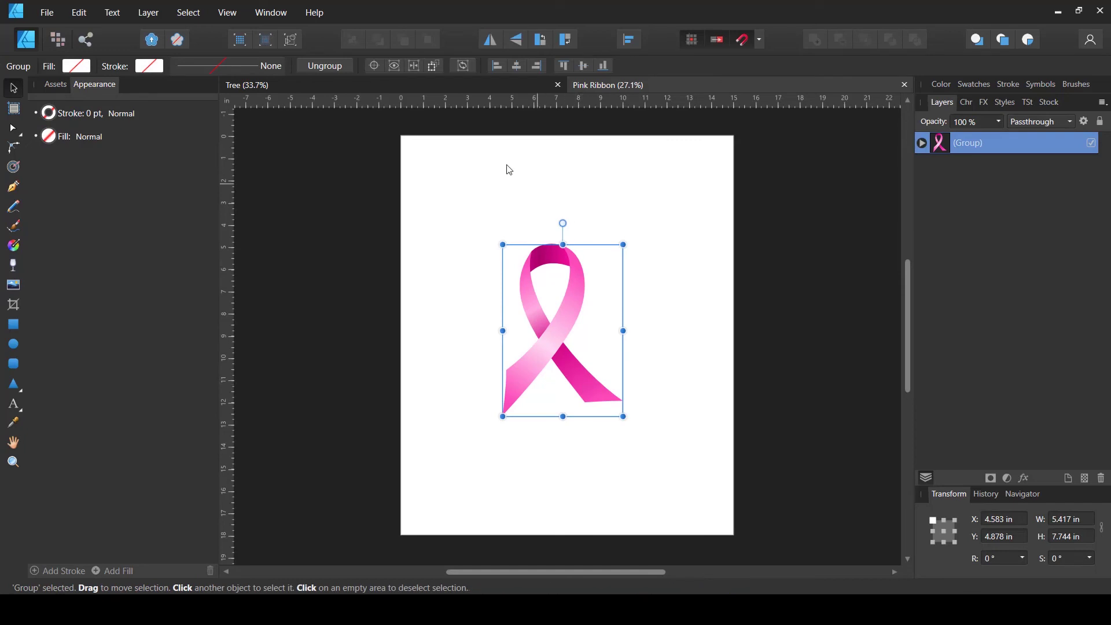
pyautogui.click(502, 85)
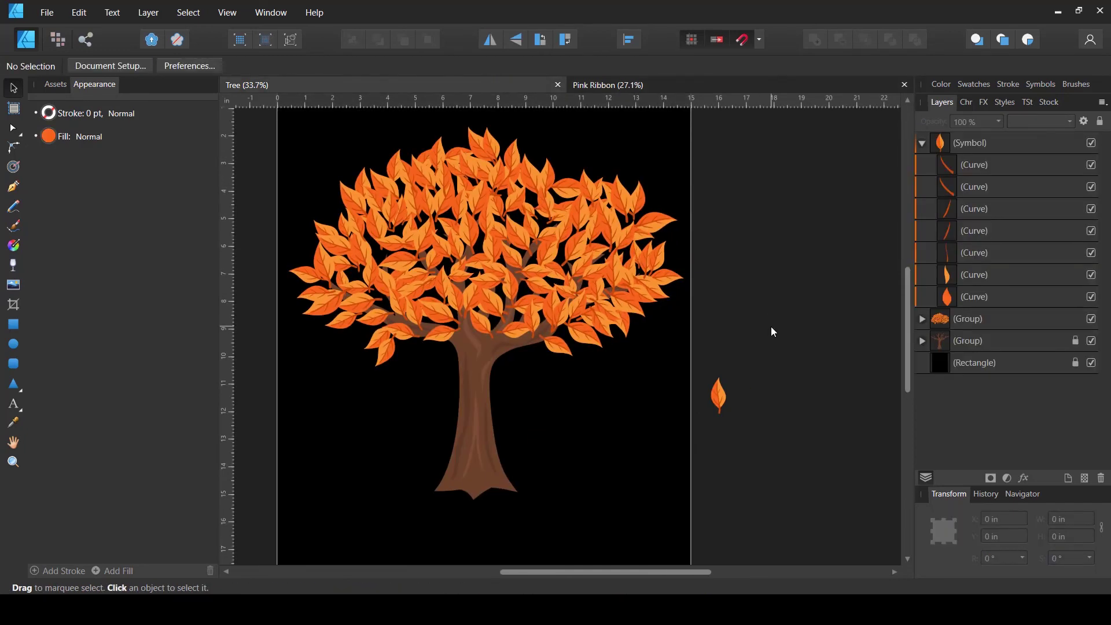
pyautogui.hotkey('ctrl', 'v')
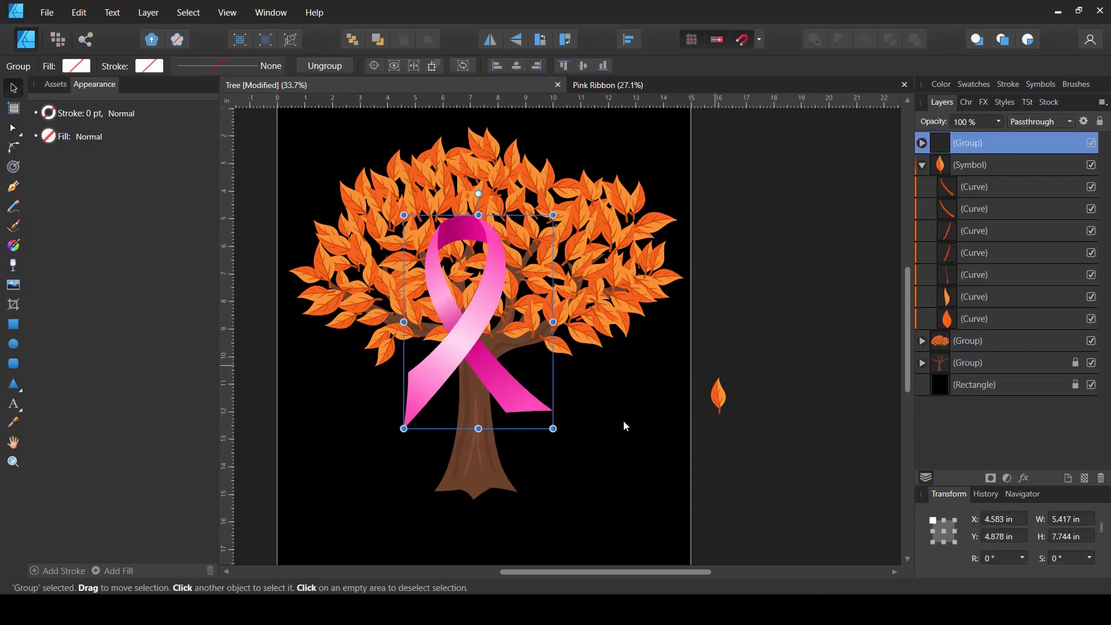
# Step: Scale the pasted ribbon down to about 0.84 by 1.2 in and place it overlapping the spare leaf off the page
pyautogui.moveTo(549, 430); pyautogui.dragTo(740, 408)
pyautogui.scroll(4, 744, 411)
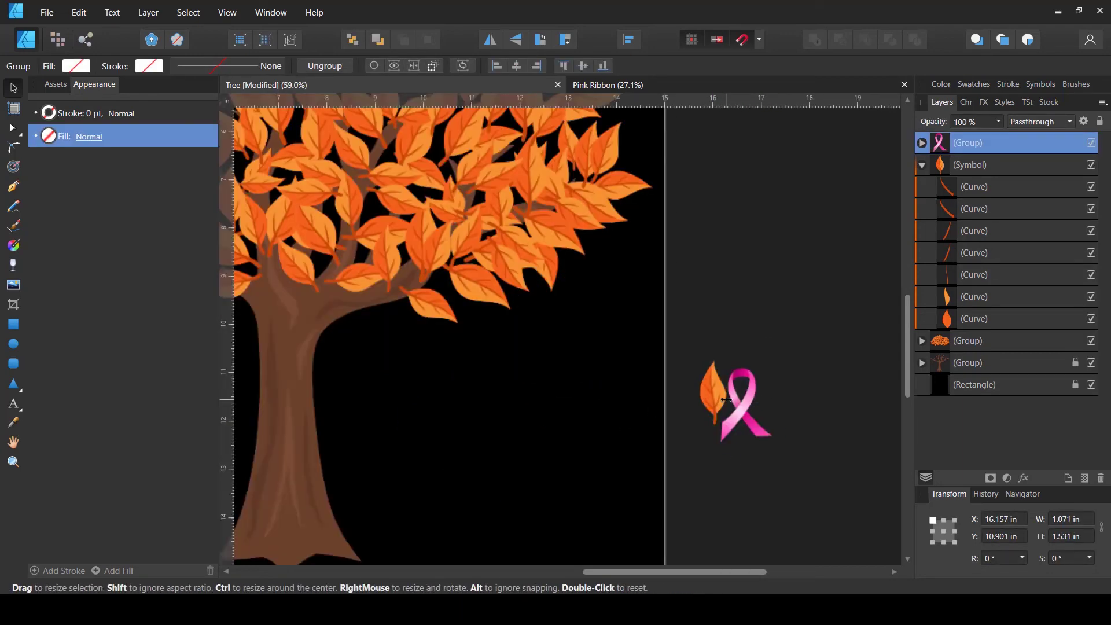
pyautogui.moveTo(761, 457); pyautogui.dragTo(684, 403)
pyautogui.click(852, 234)
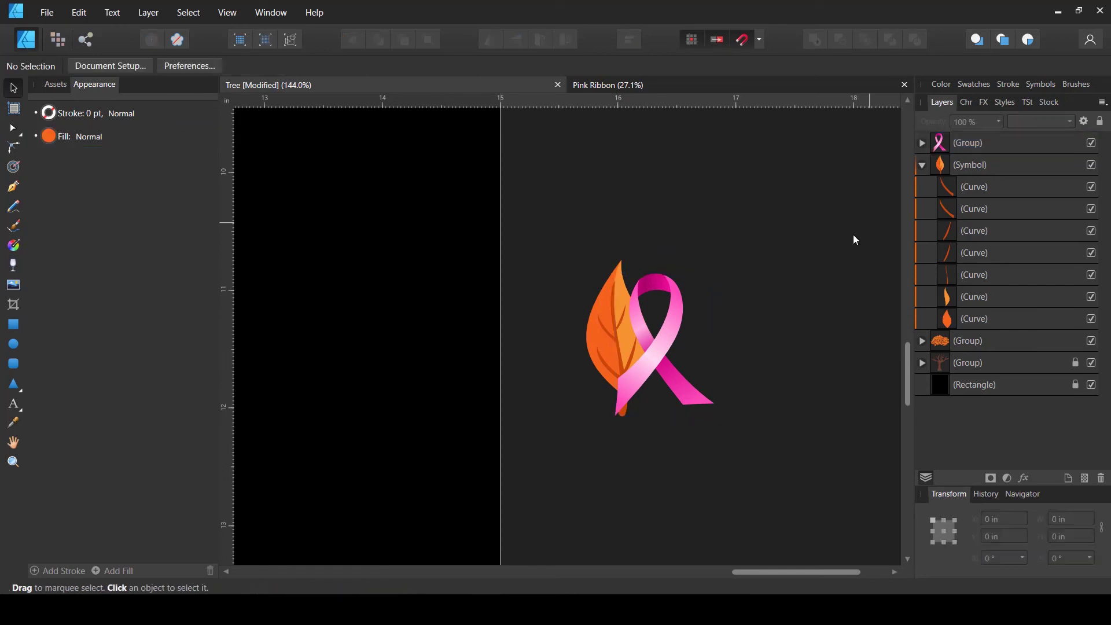
# Step: Place the ribbon group inside the leaf symbol and group the symbol's seven leaf curves together
pyautogui.moveTo(944, 143); pyautogui.dragTo(946, 178)
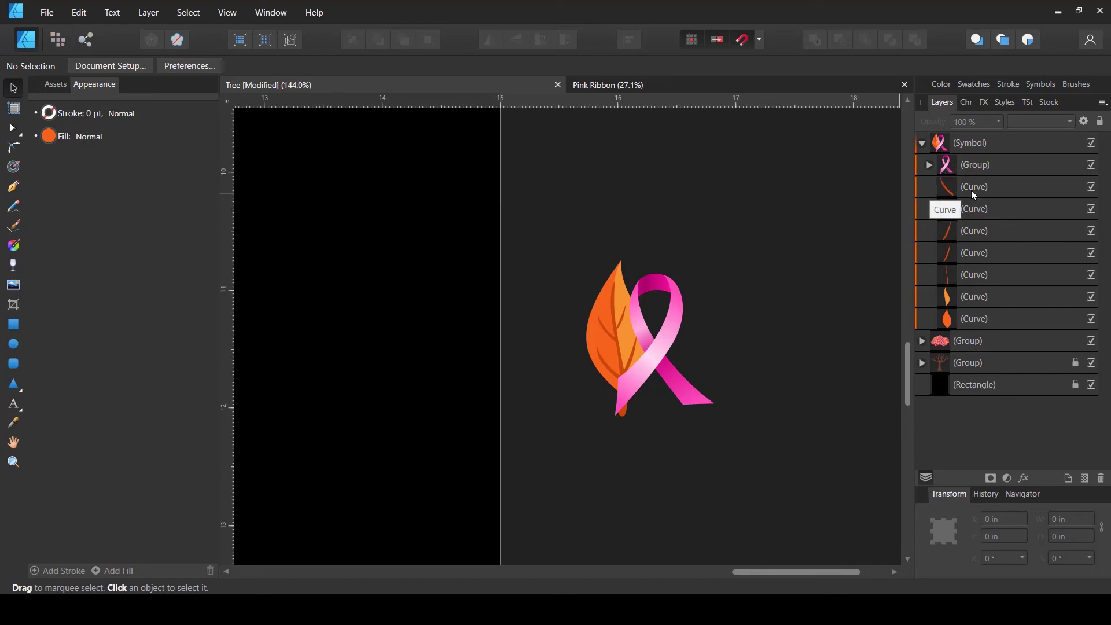
pyautogui.click(1047, 192)
pyautogui.keyDown('shift'); pyautogui.click(1003, 317); pyautogui.keyUp('shift')
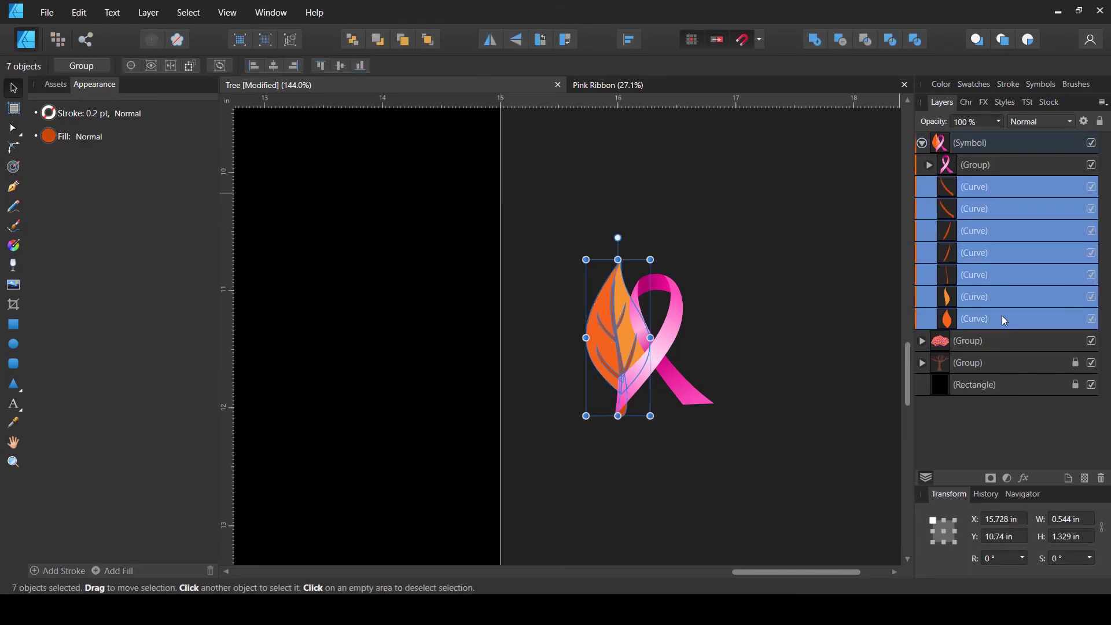
pyautogui.hotkey('ctrl', 'g')
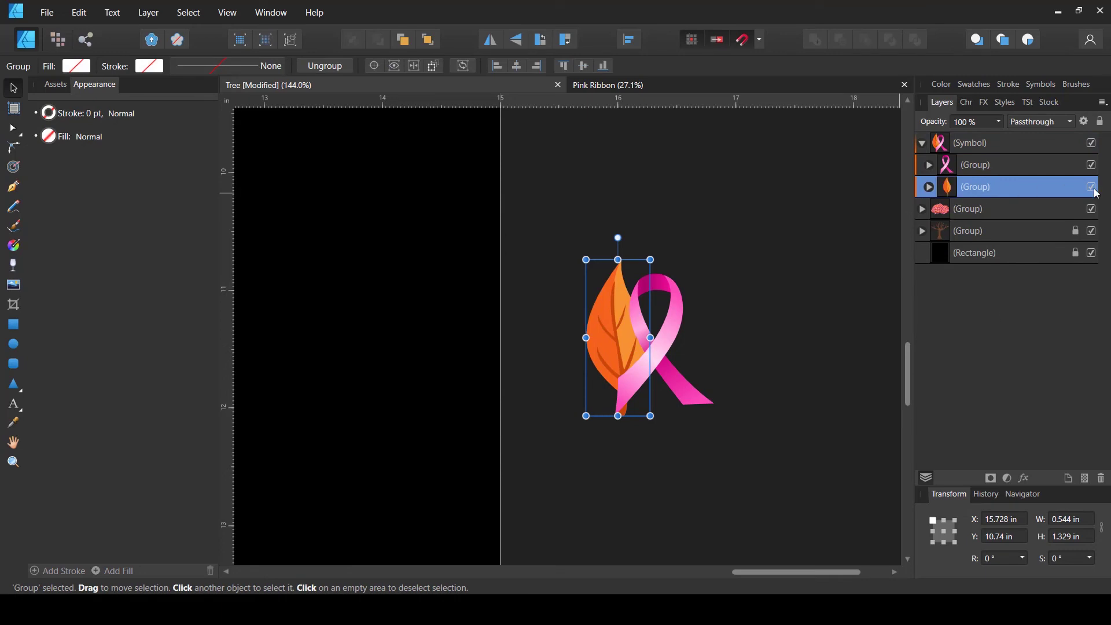
# Step: Move the ribbon over the leaf, enlarge it to about 0.87 by 1.24 in, and hide the symbol's leaf group
pyautogui.click(661, 313)
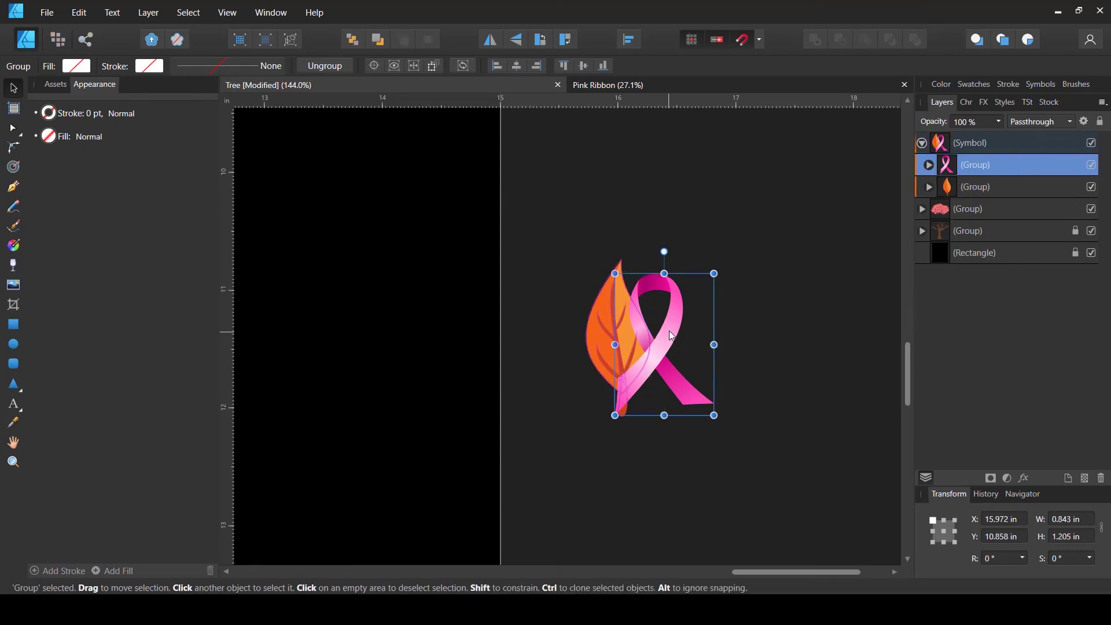
pyautogui.scroll(2, 670, 326)
pyautogui.moveTo(671, 328); pyautogui.dragTo(600, 318)
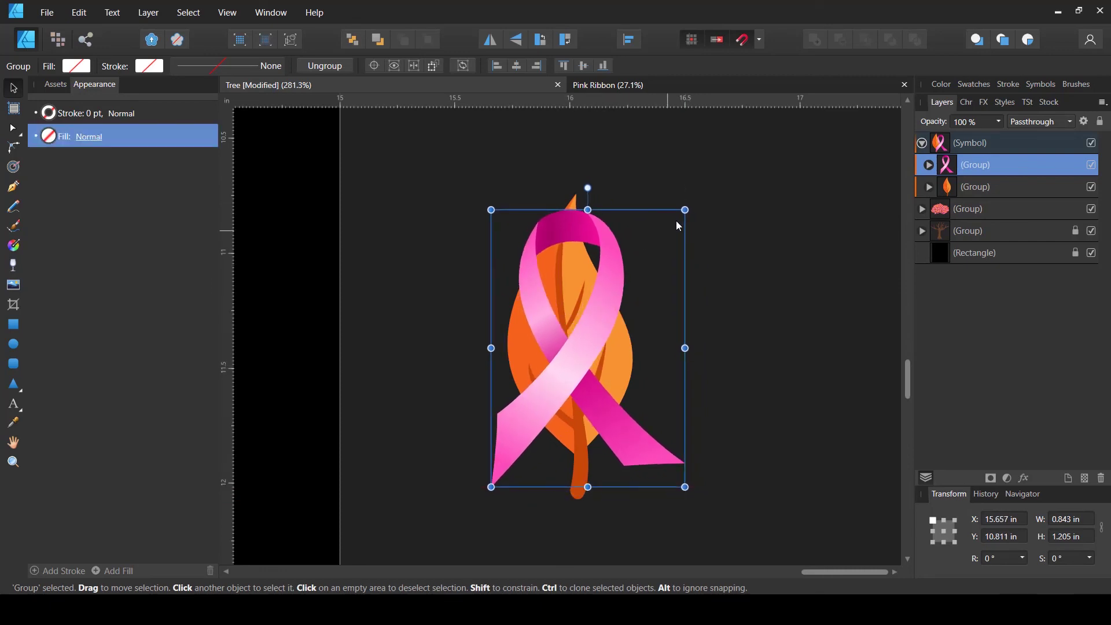
pyautogui.moveTo(687, 200); pyautogui.dragTo(689, 197)
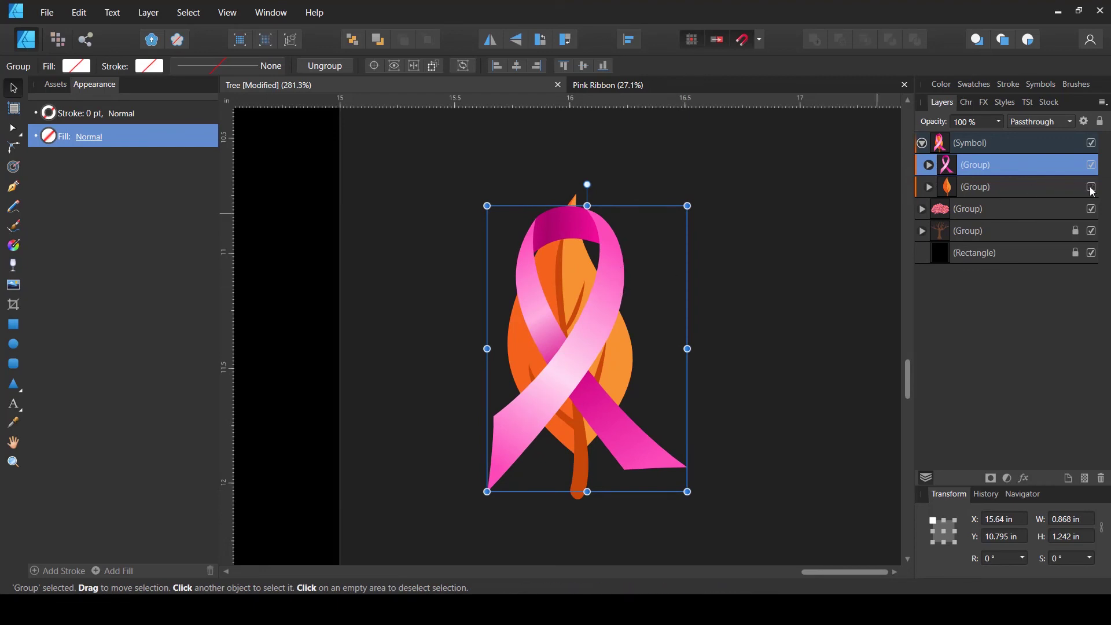
pyautogui.click(719, 284)
pyautogui.scroll(-10, 723, 281)
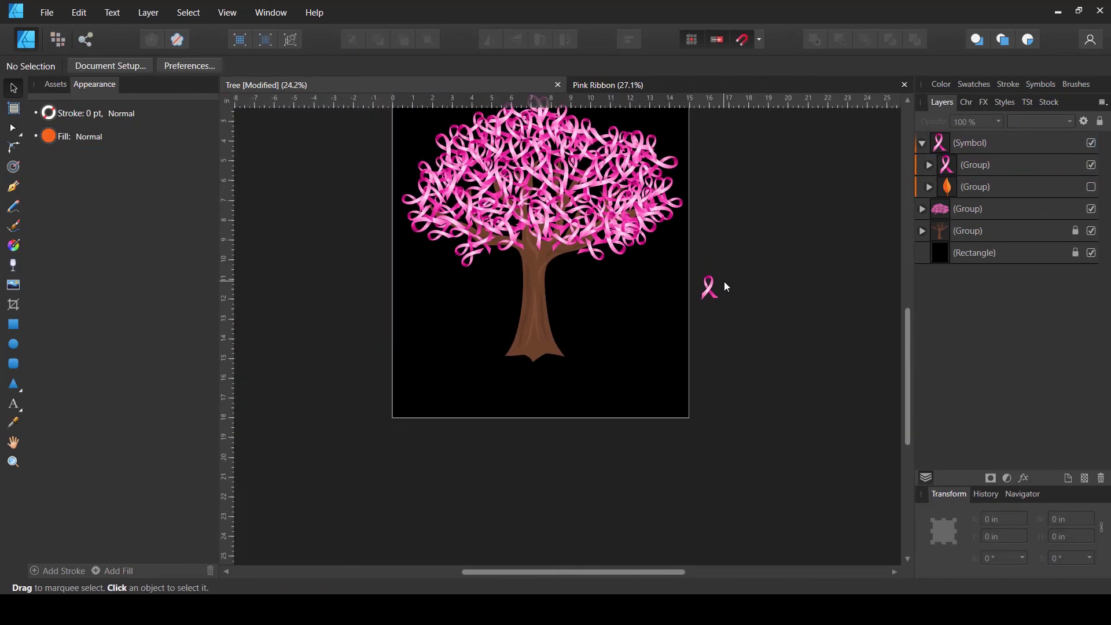
pyautogui.scroll(5, 630, 231)
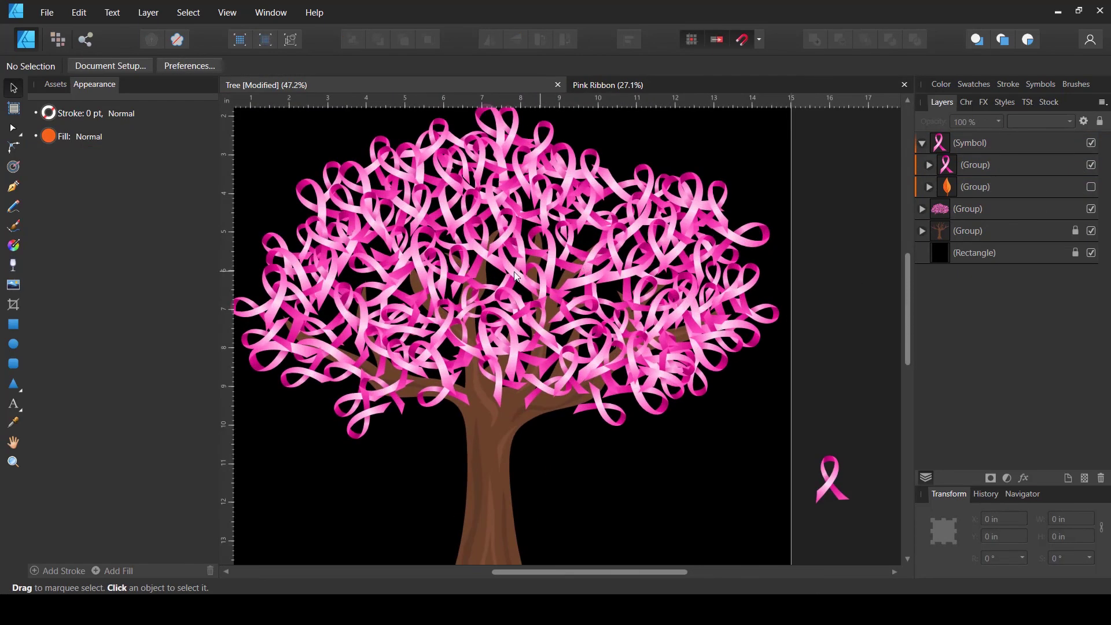
pyautogui.scroll(-3, 516, 234)
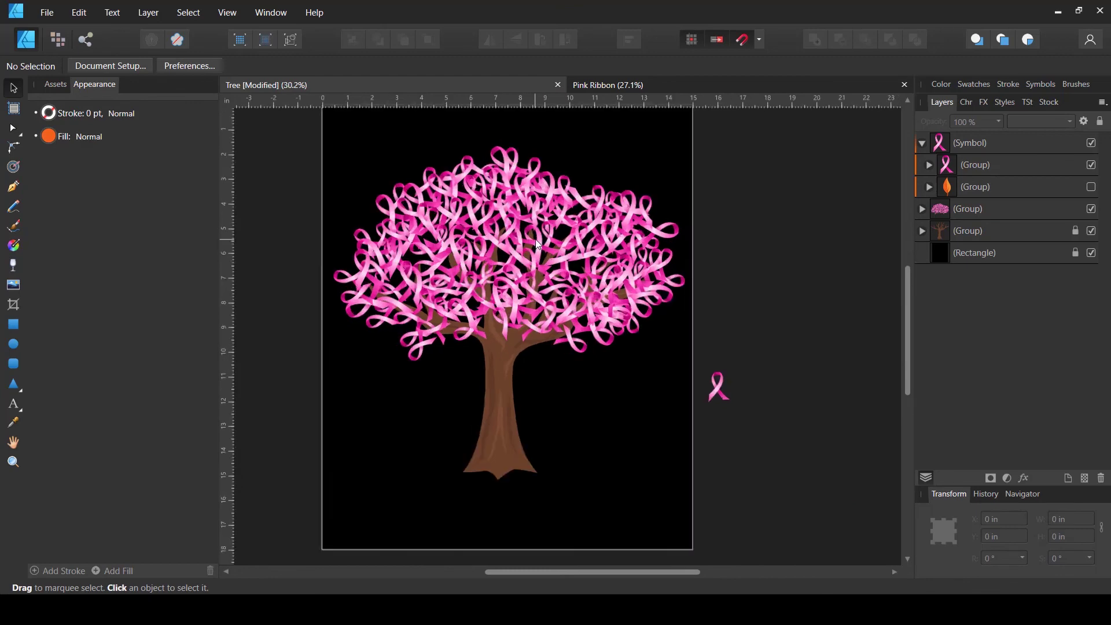
pyautogui.scroll(3, 538, 244)
pyautogui.scroll(-4, 696, 343)
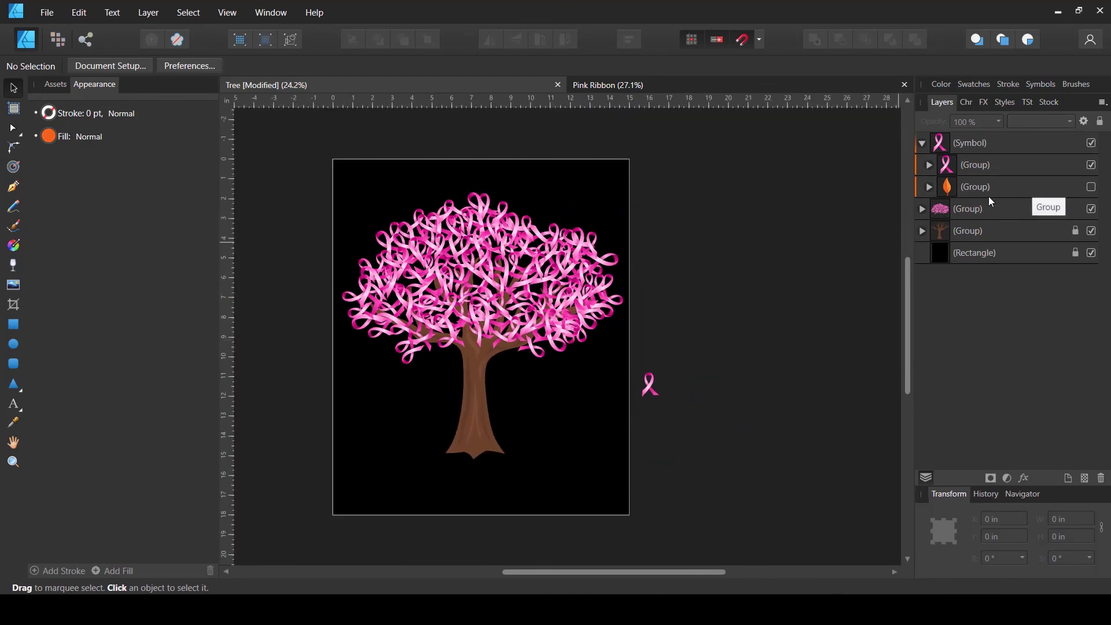
# Step: Move the ribbon beside the leaf inside the symbol, to about X 16.27 in, Y 11 in, and show the leaf group
pyautogui.click(978, 166)
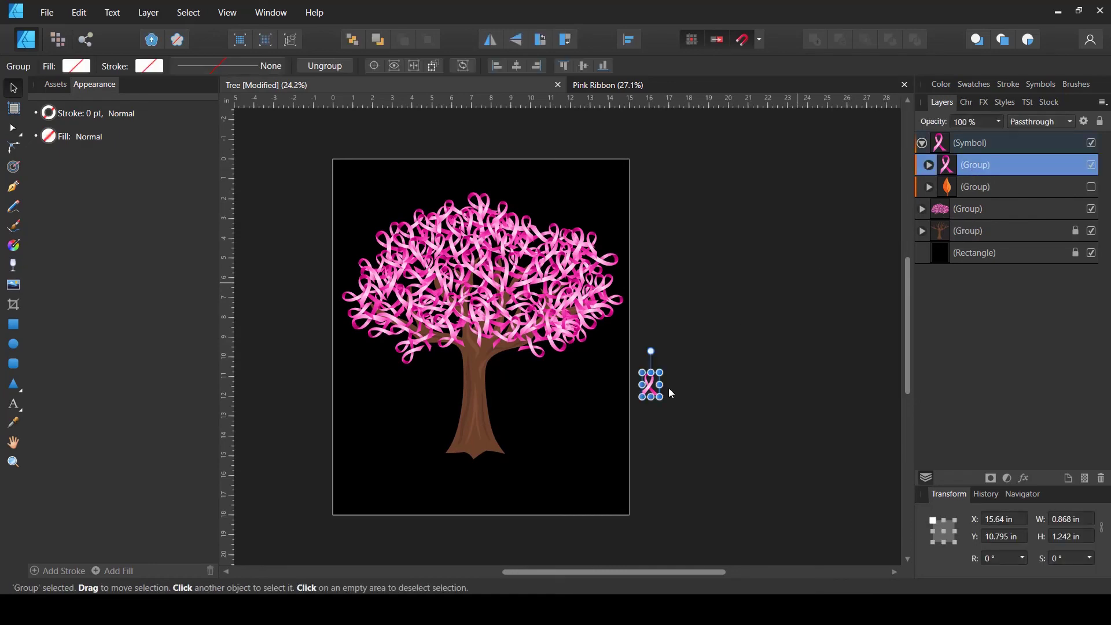
pyautogui.scroll(3, 651, 387)
pyautogui.moveTo(656, 373); pyautogui.dragTo(686, 381)
pyautogui.scroll(-2, 697, 377)
pyautogui.click(1091, 187)
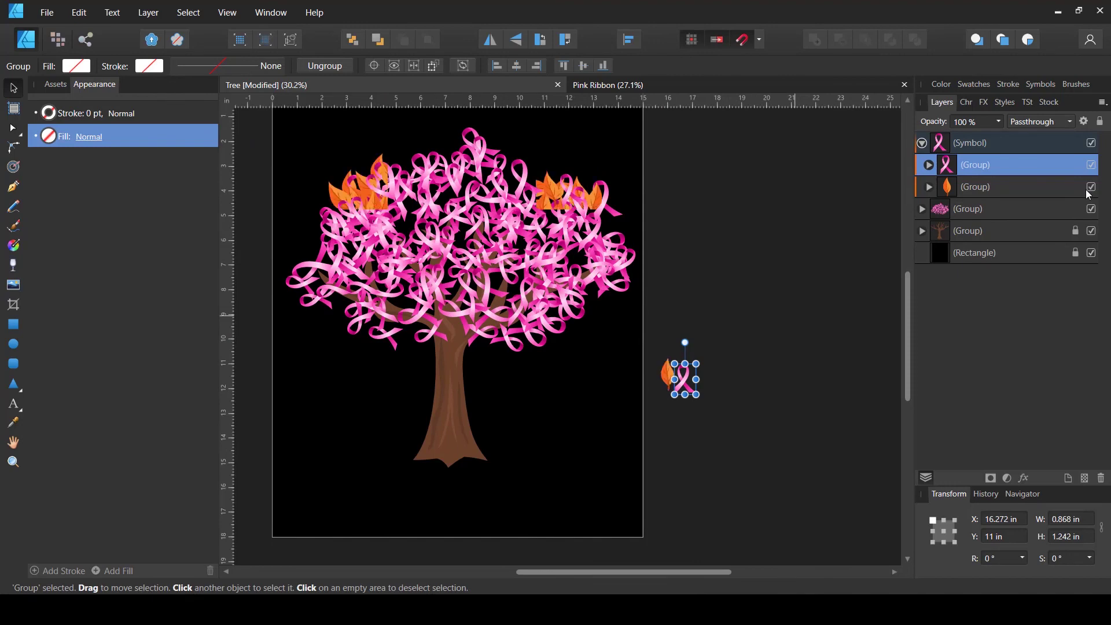
# Step: Move the ribbon back over the leaf at about X 15.68 in, Y 10.83 in, and hide the leaf group
pyautogui.scroll(3, 682, 381)
pyautogui.moveTo(672, 381); pyautogui.dragTo(643, 371)
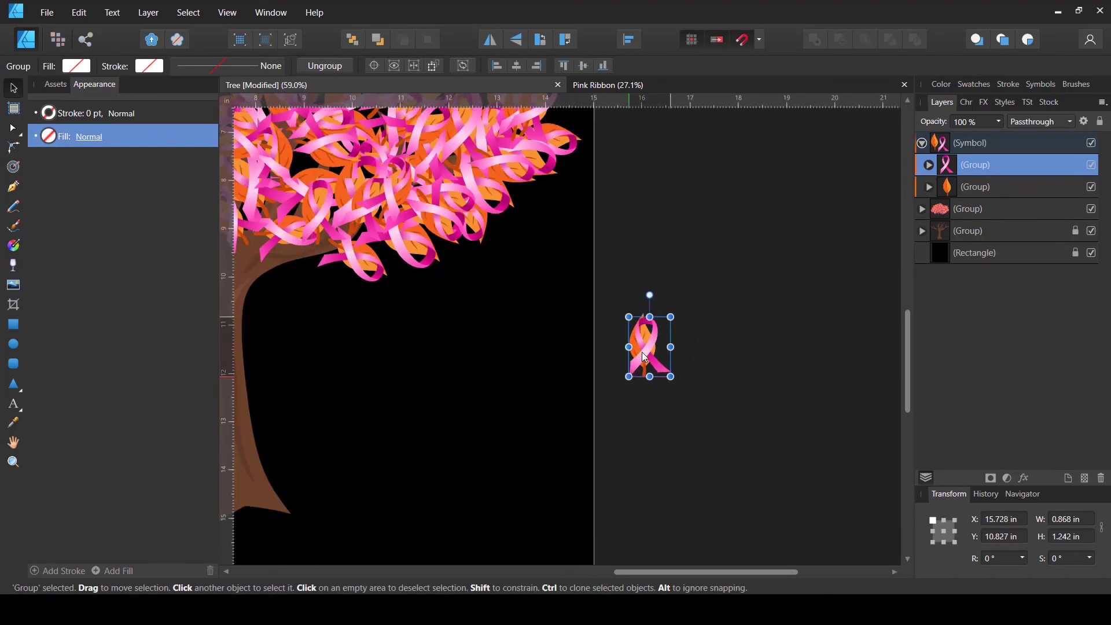
pyautogui.click(1090, 187)
pyautogui.scroll(-3, 779, 305)
pyautogui.scroll(2, 620, 244)
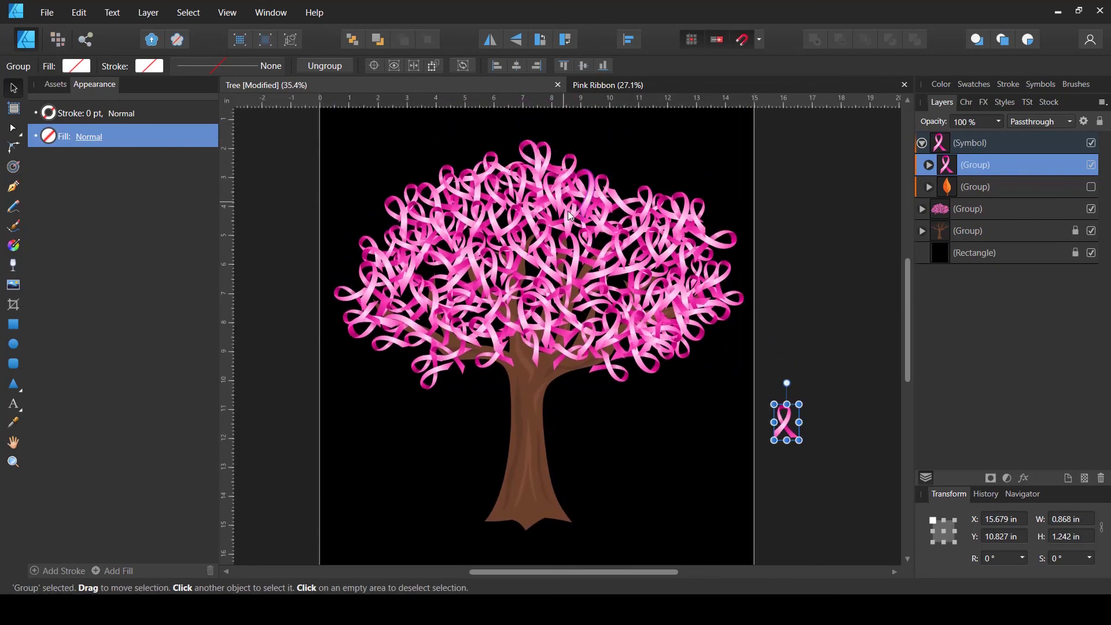
pyautogui.scroll(3, 565, 259)
pyautogui.scroll(-3, 564, 260)
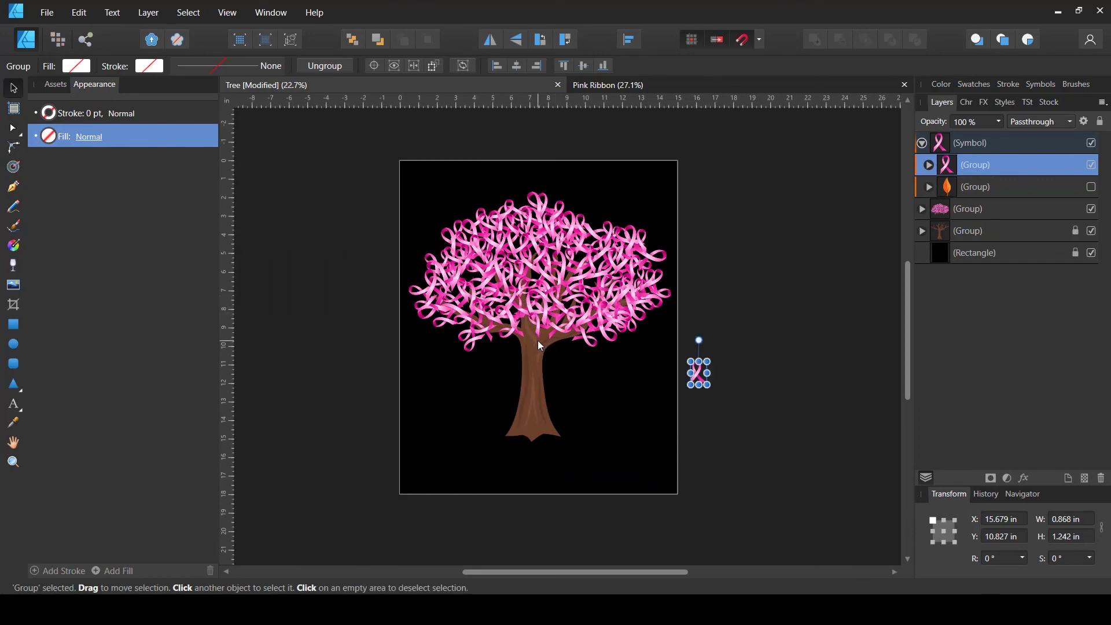
pyautogui.scroll(2, 557, 300)
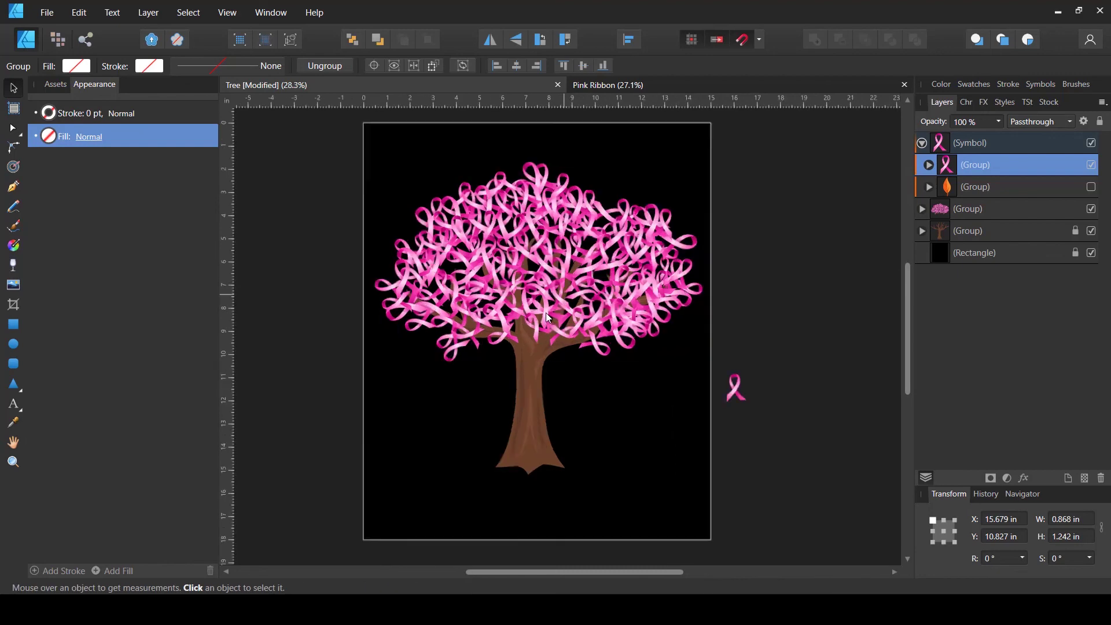
# Step: Add an HSL adjustment to the trunk and branches group with a hue shift of about 74.7° for a purple tone
pyautogui.click(546, 313)
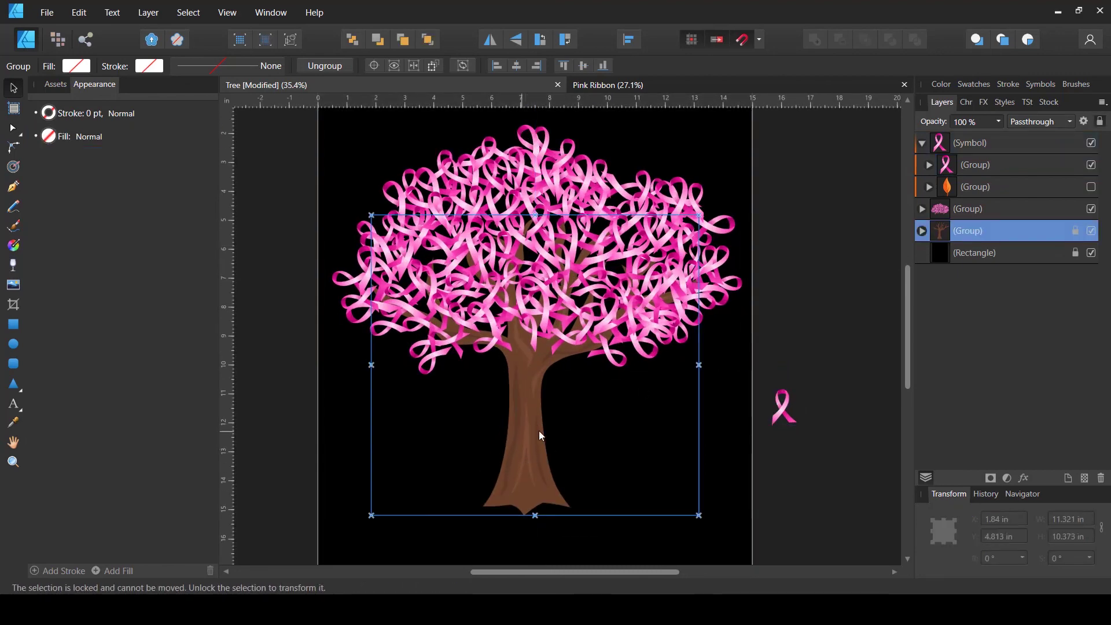
pyautogui.click(1006, 478)
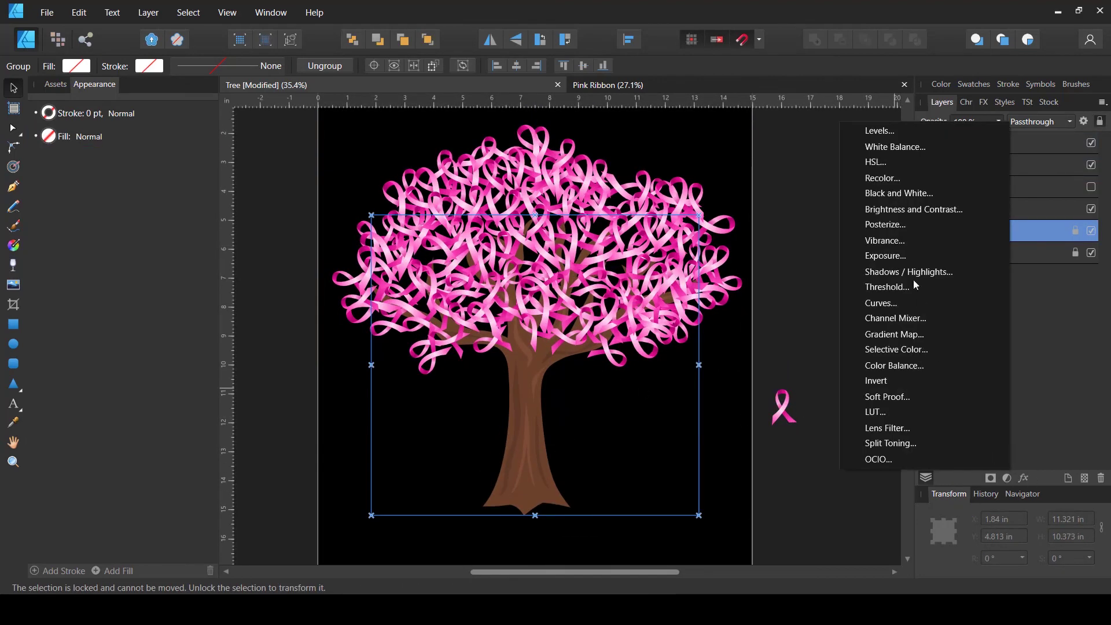
pyautogui.click(904, 159)
pyautogui.moveTo(728, 241); pyautogui.dragTo(884, 156)
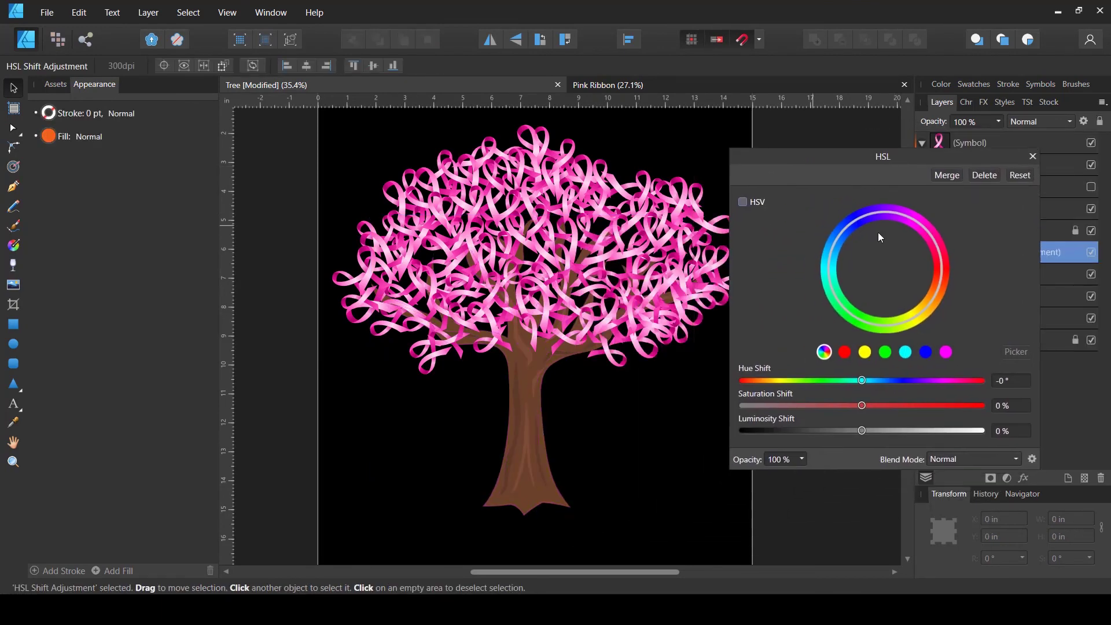
pyautogui.moveTo(861, 380); pyautogui.dragTo(978, 388)
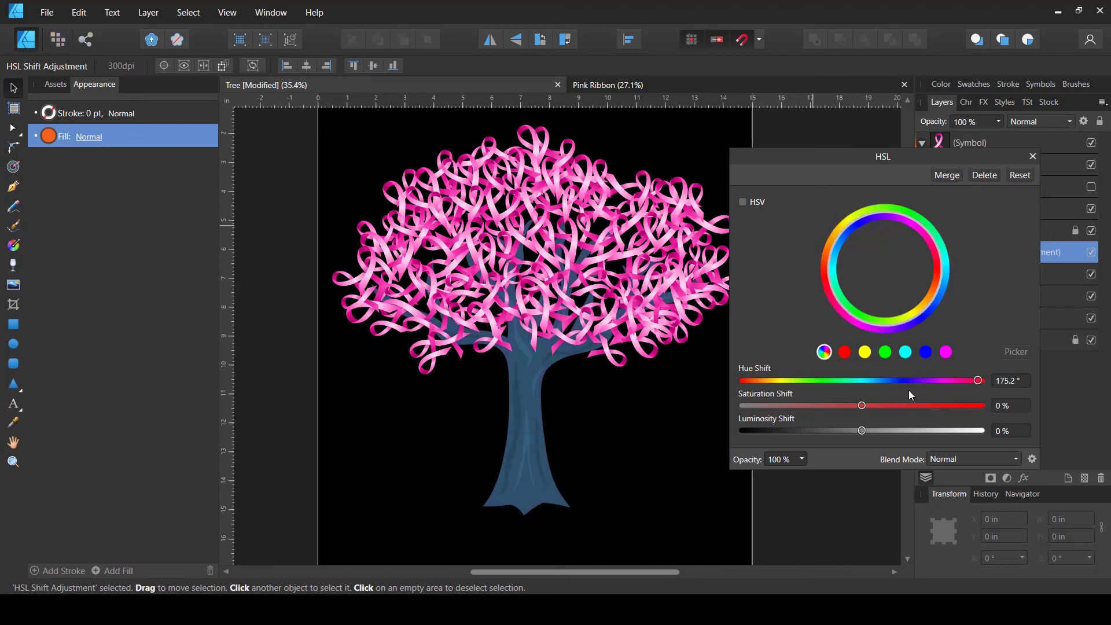
pyautogui.moveTo(909, 392)
pyautogui.mouseDown()
pyautogui.moveTo(752, 397)
pyautogui.moveTo(911, 396)
pyautogui.mouseUp()
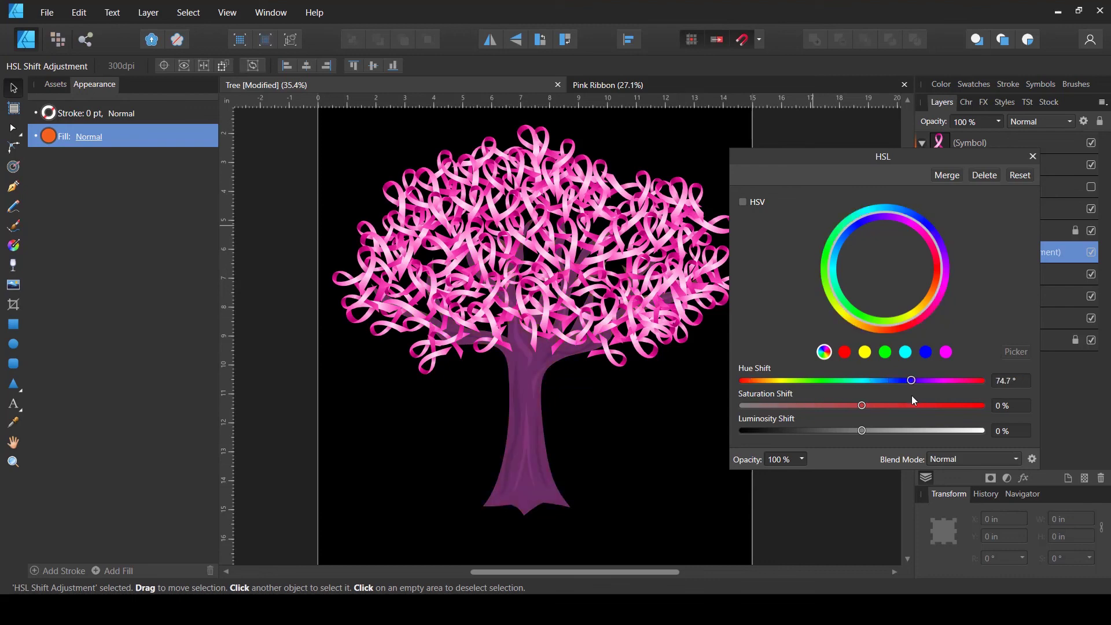
pyautogui.click(1033, 157)
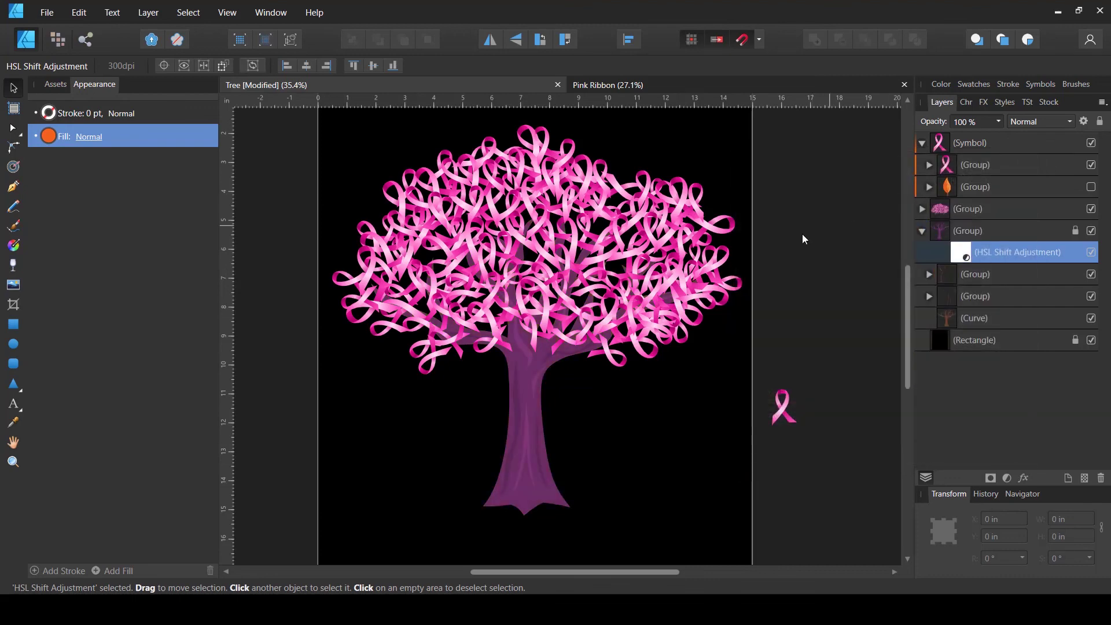
# Step: Toggle the trunk's HSL adjustment off and on to compare the tree with and without it
pyautogui.scroll(-5, 781, 242)
pyautogui.click(887, 252)
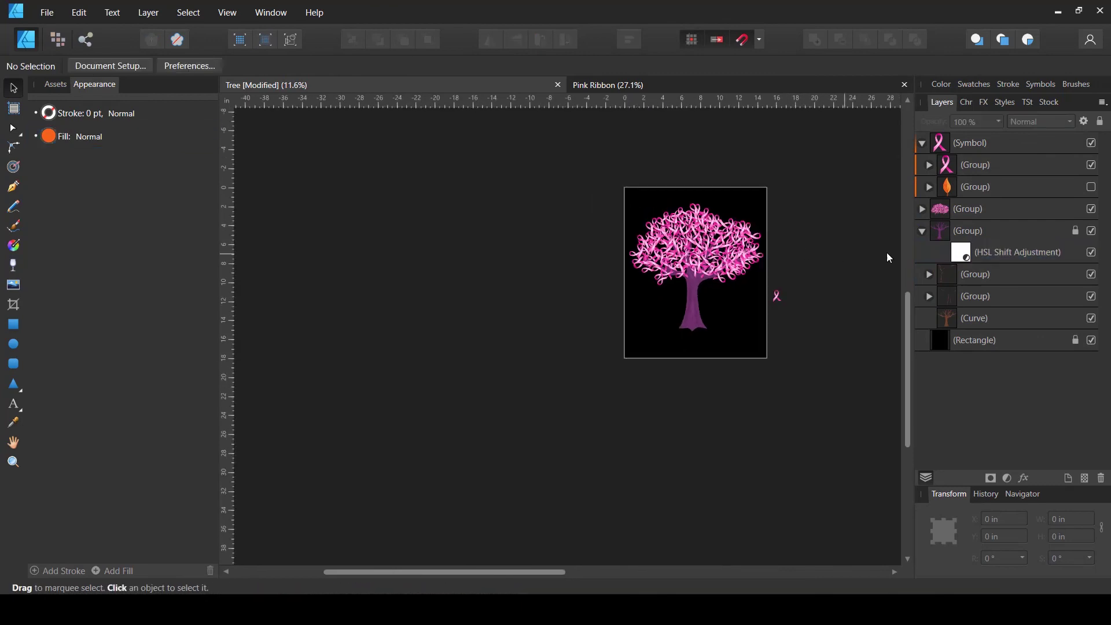
pyautogui.click(1092, 252)
pyautogui.click(1091, 253)
# Step: Hide the ribbon group in the symbol and show its leaf group instead
pyautogui.scroll(4, 789, 262)
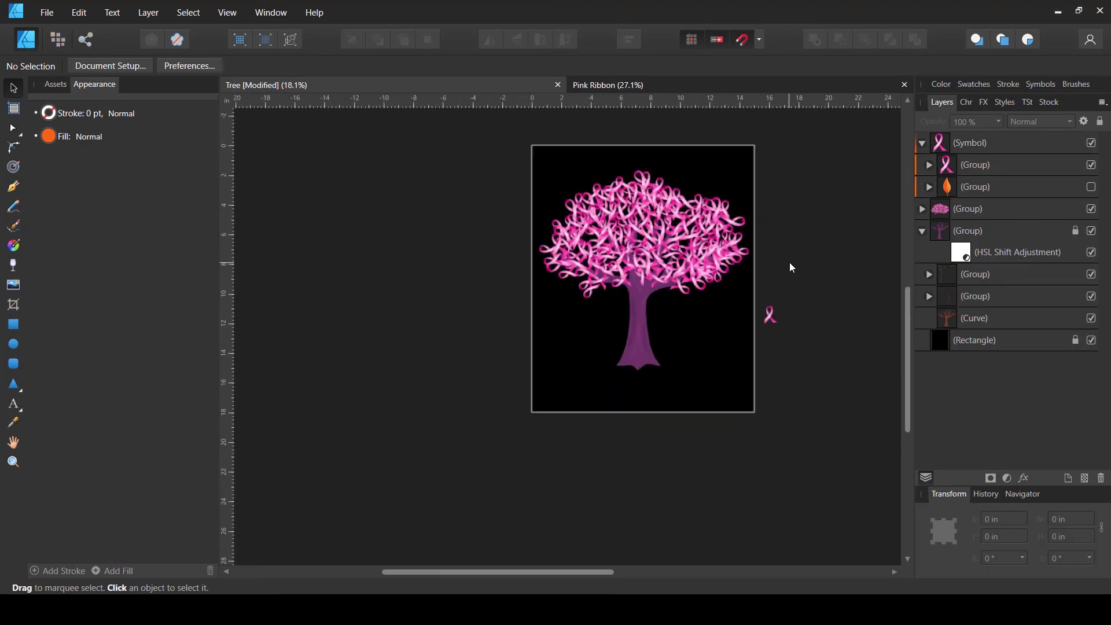
pyautogui.click(1090, 165)
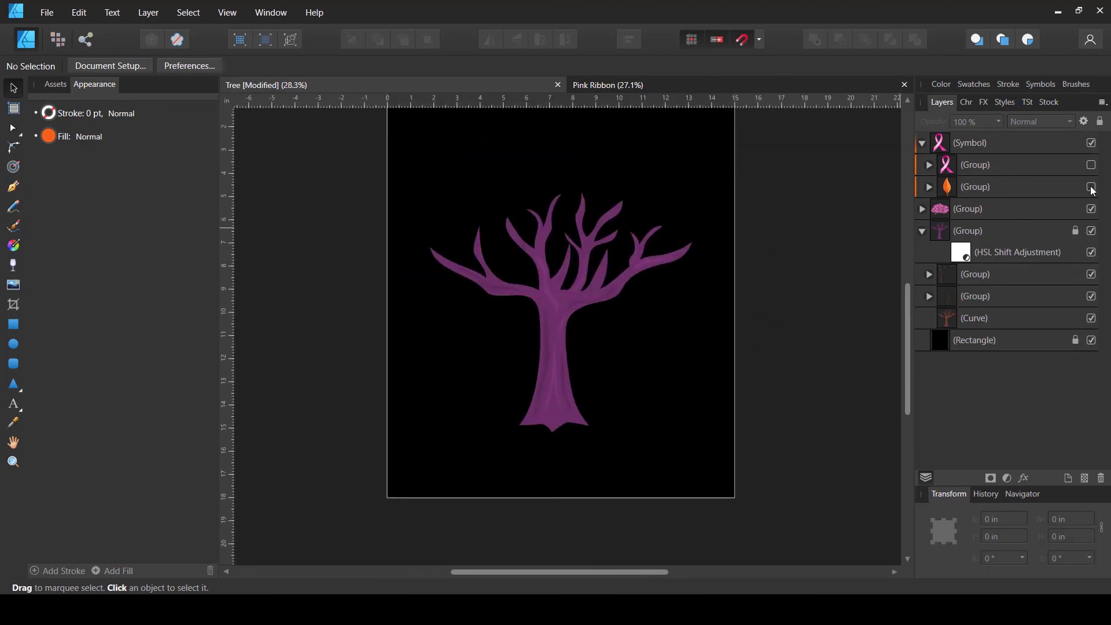
pyautogui.click(1090, 186)
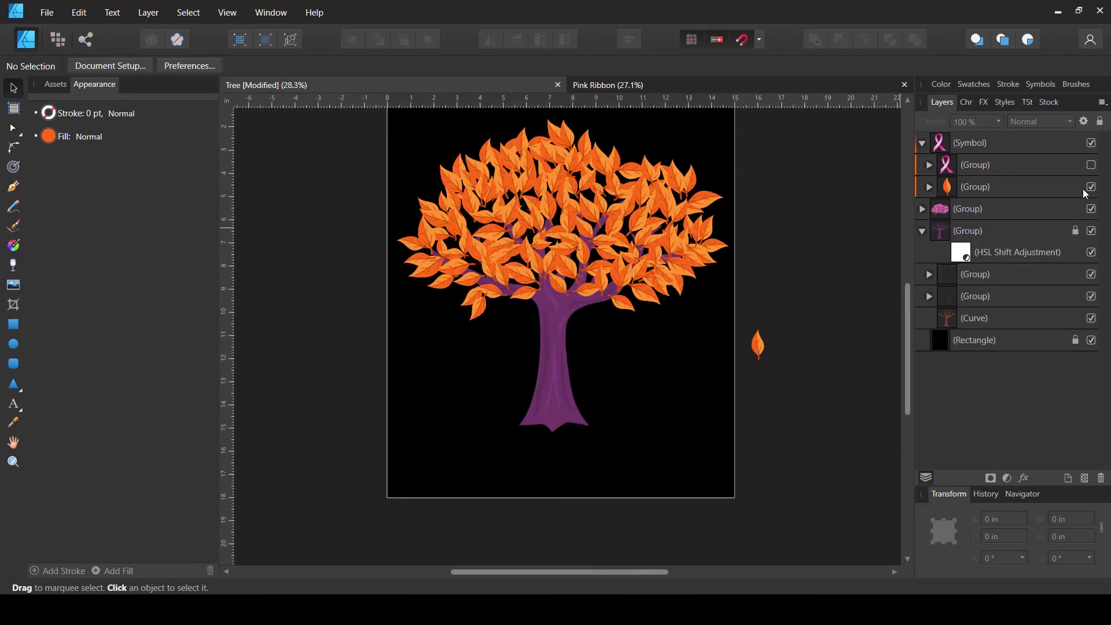
# Step: Turn off the trunk's HSL adjustment to restore the brown tree and save the document
pyautogui.click(1091, 252)
pyautogui.press('space')
pyautogui.moveTo(797, 218); pyautogui.dragTo(756, 233)
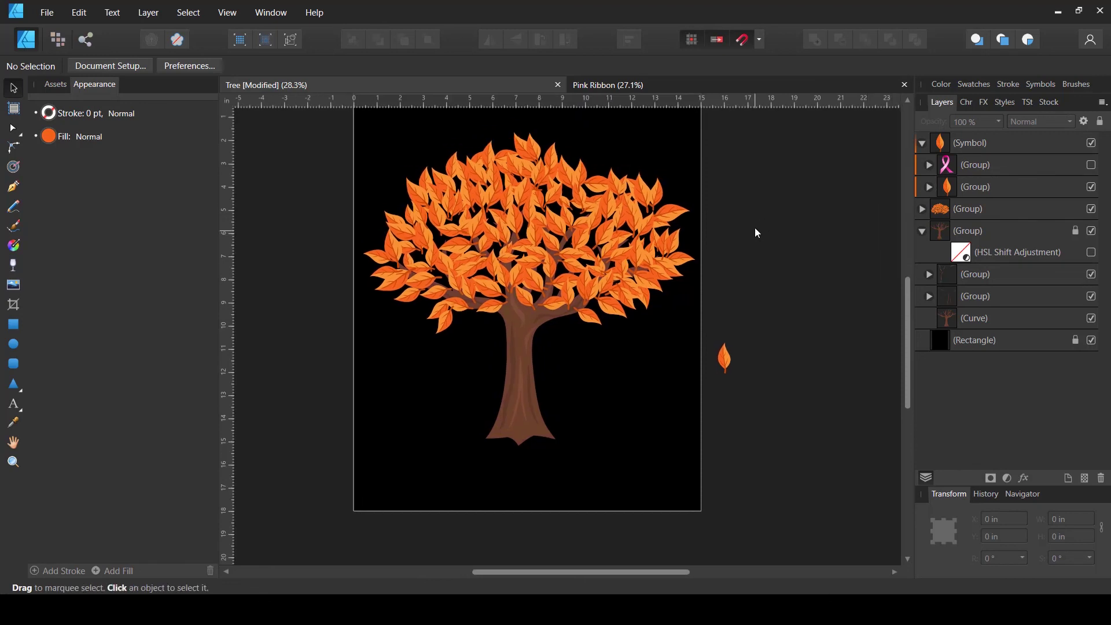
pyautogui.hotkey('ctrl', 's')
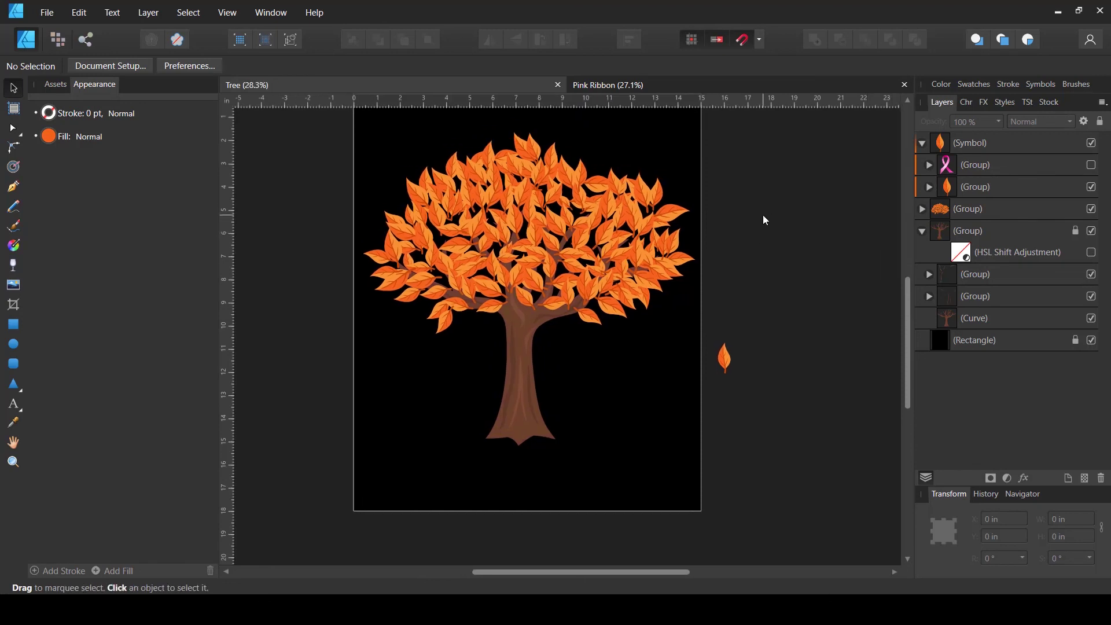